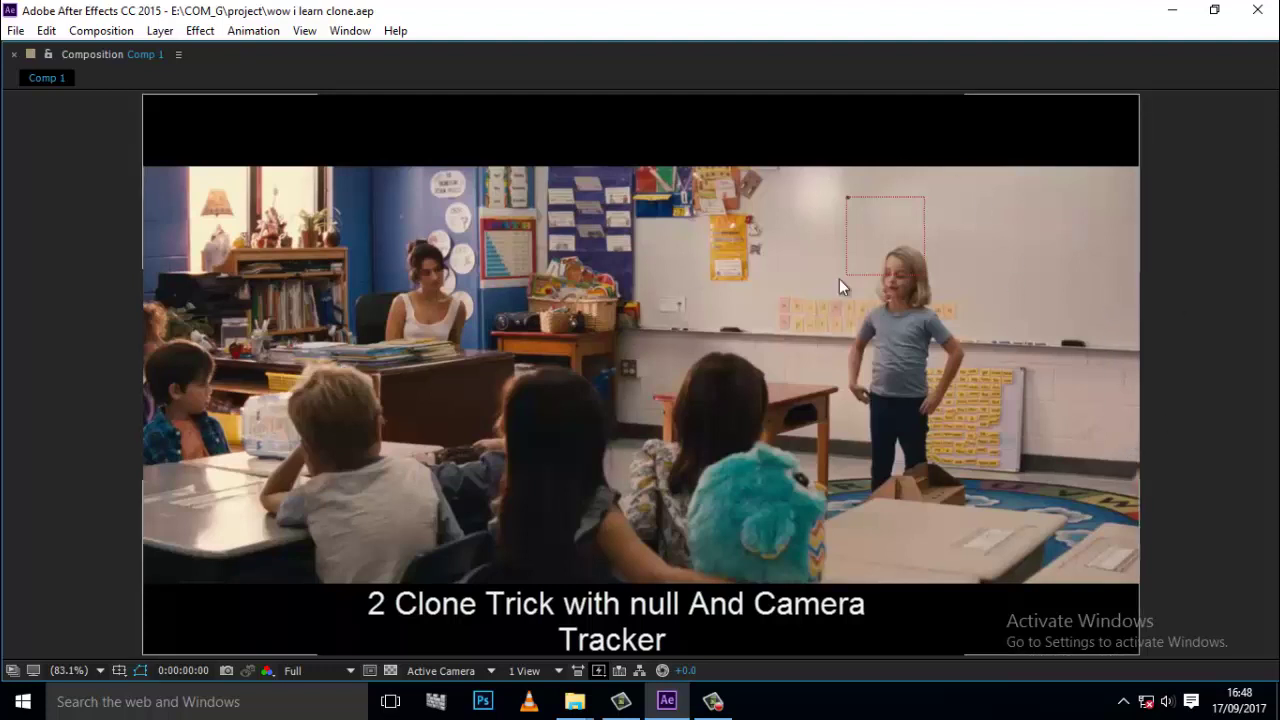
Play the finished clone-trick example preview
{"action": "key", "text": "space"}
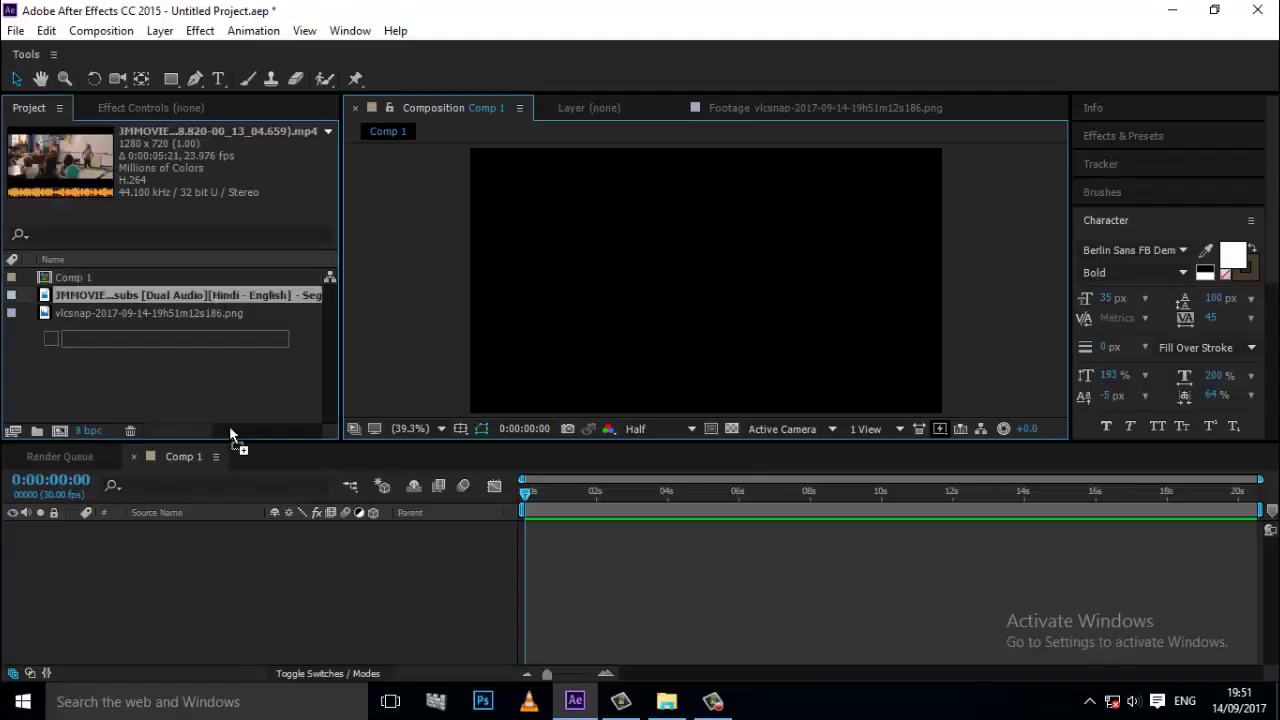
Place the classroom clip in Comp 1, add a Null 1 layer, and open Effects & Presets
{"action": "left_click_drag", "start_coordinate": [229, 428], "coordinate": [274, 540]}
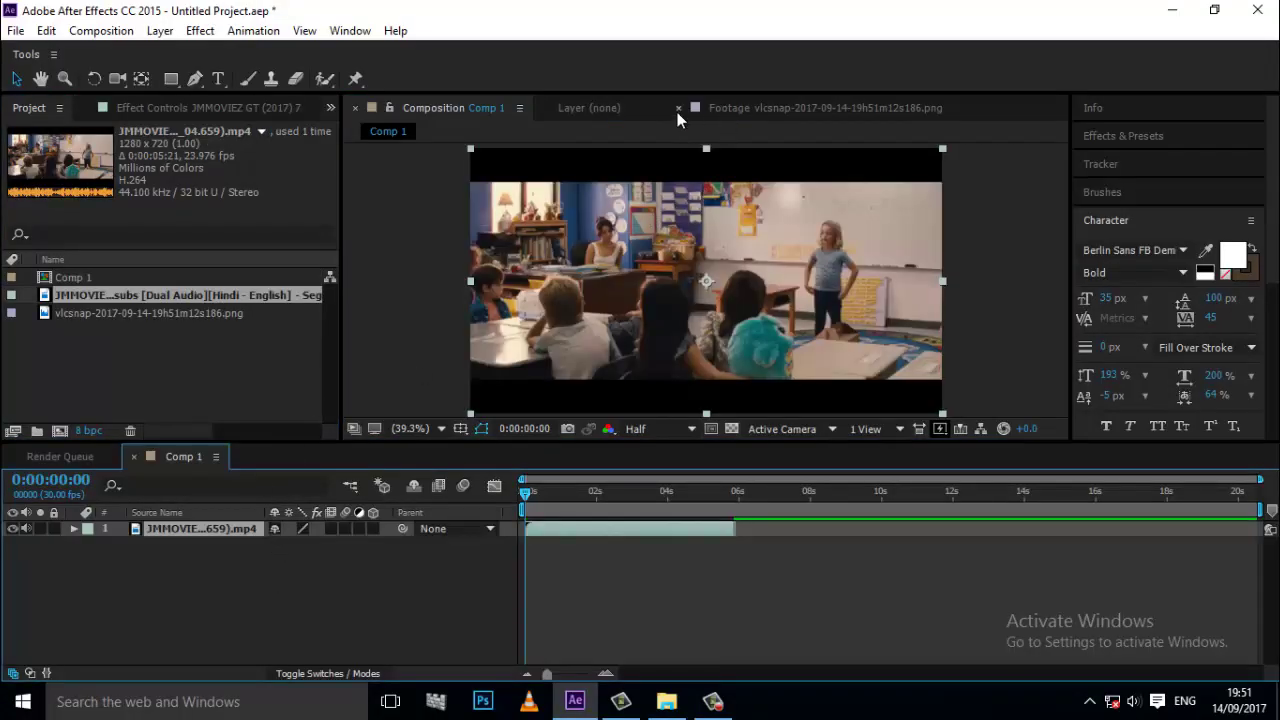
{"action": "left_click", "coordinate": [678, 108]}
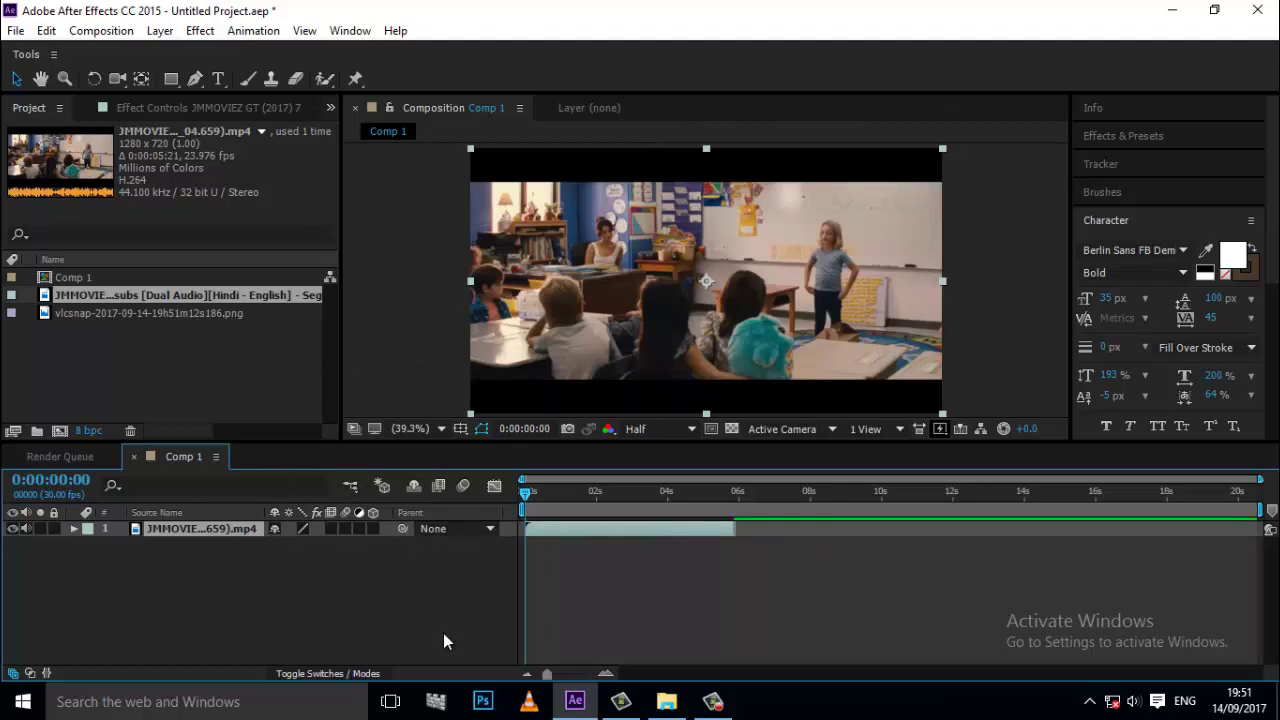
{"action": "key", "text": "ctrl+alt+shift+y"}
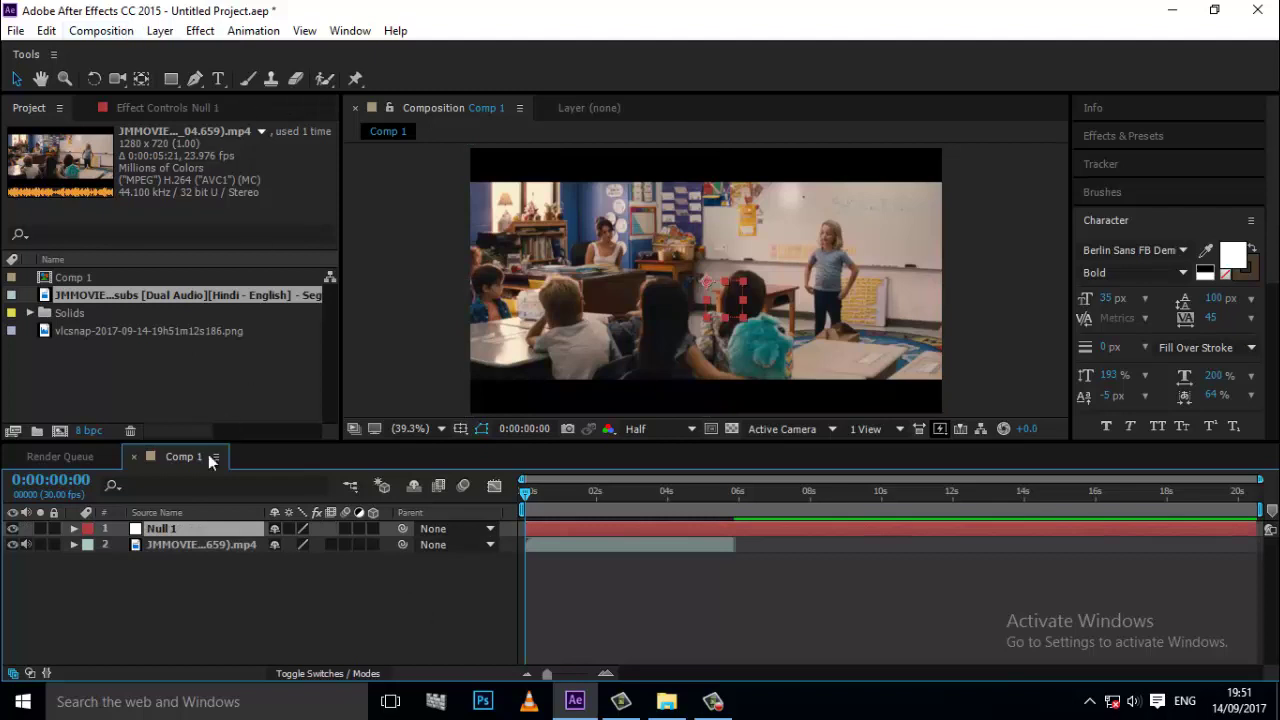
{"action": "left_click", "coordinate": [205, 545]}
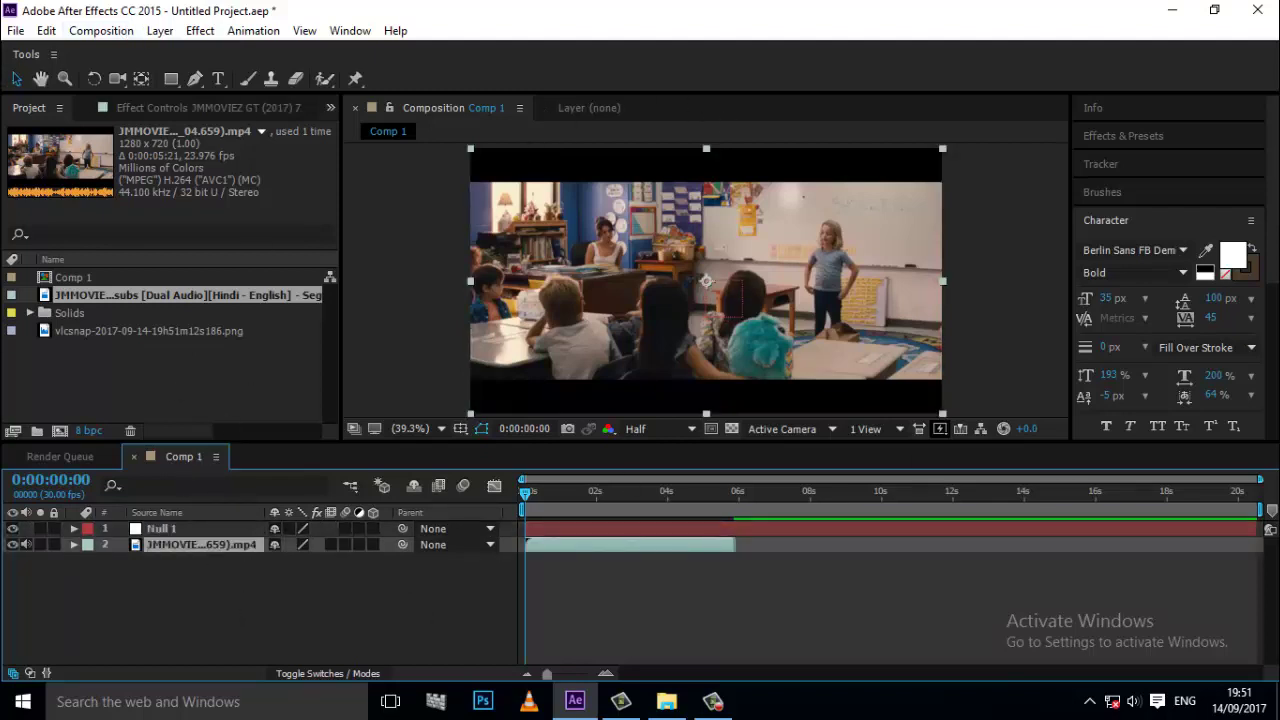
{"action": "left_click", "coordinate": [1136, 137]}
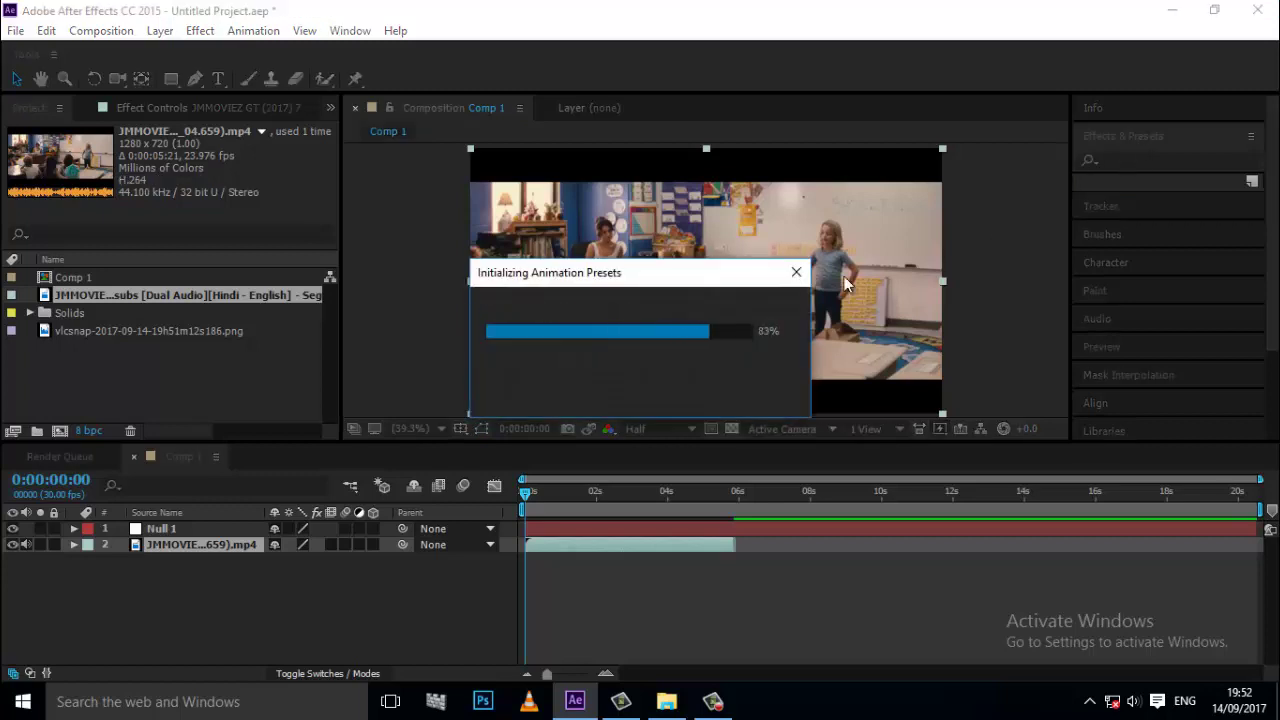
Preview the classroom clip playing in Comp 1, then stop it
{"action": "left_click", "coordinate": [655, 581]}
{"action": "key", "text": "space"}
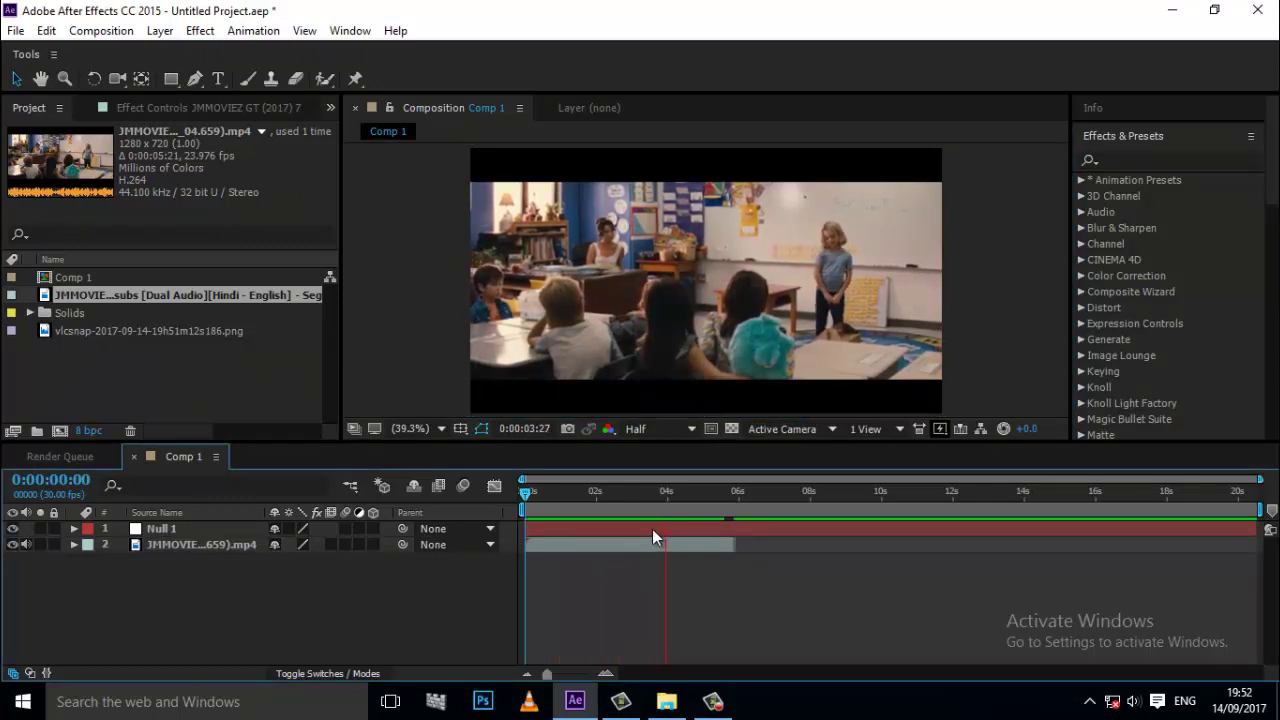
{"action": "key", "text": "space"}
Start a Track Motion tracker on the classroom clip layer from the Tracker panel
{"action": "scroll", "coordinate": [910, 248], "scroll_direction": "up", "scroll_amount": 4}
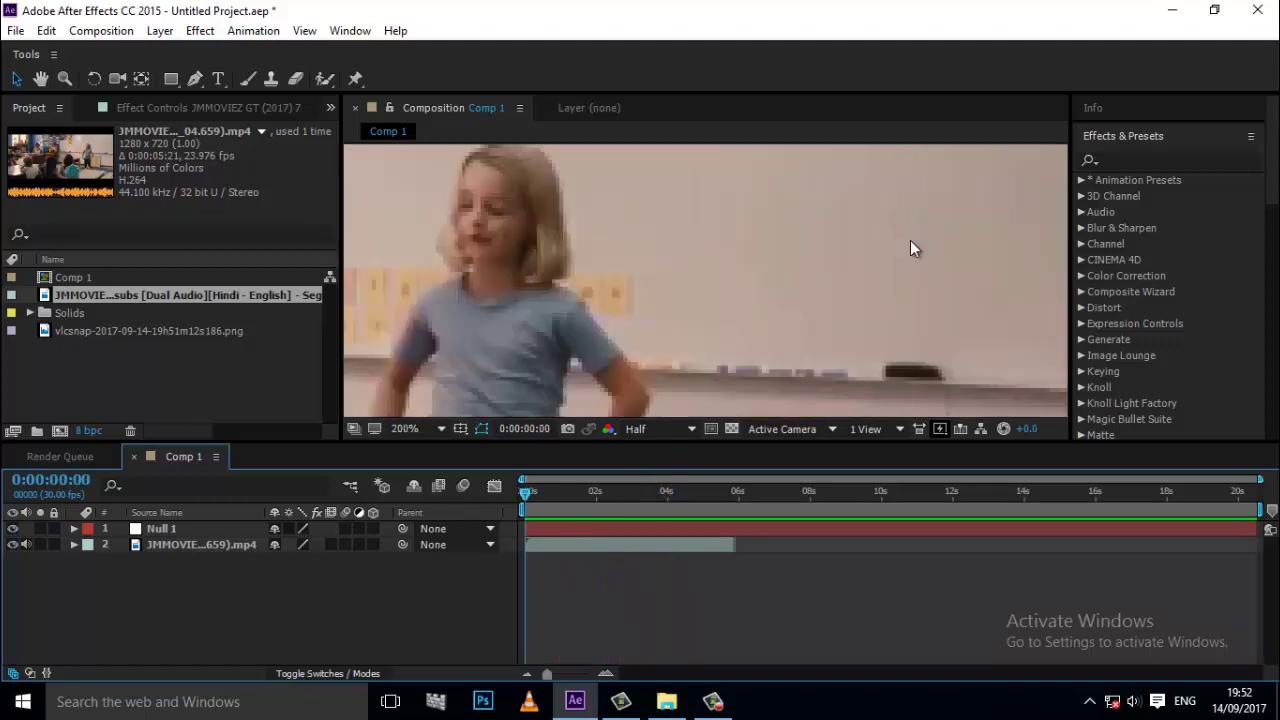
{"action": "left_click", "coordinate": [1162, 132]}
{"action": "left_click", "coordinate": [1141, 164]}
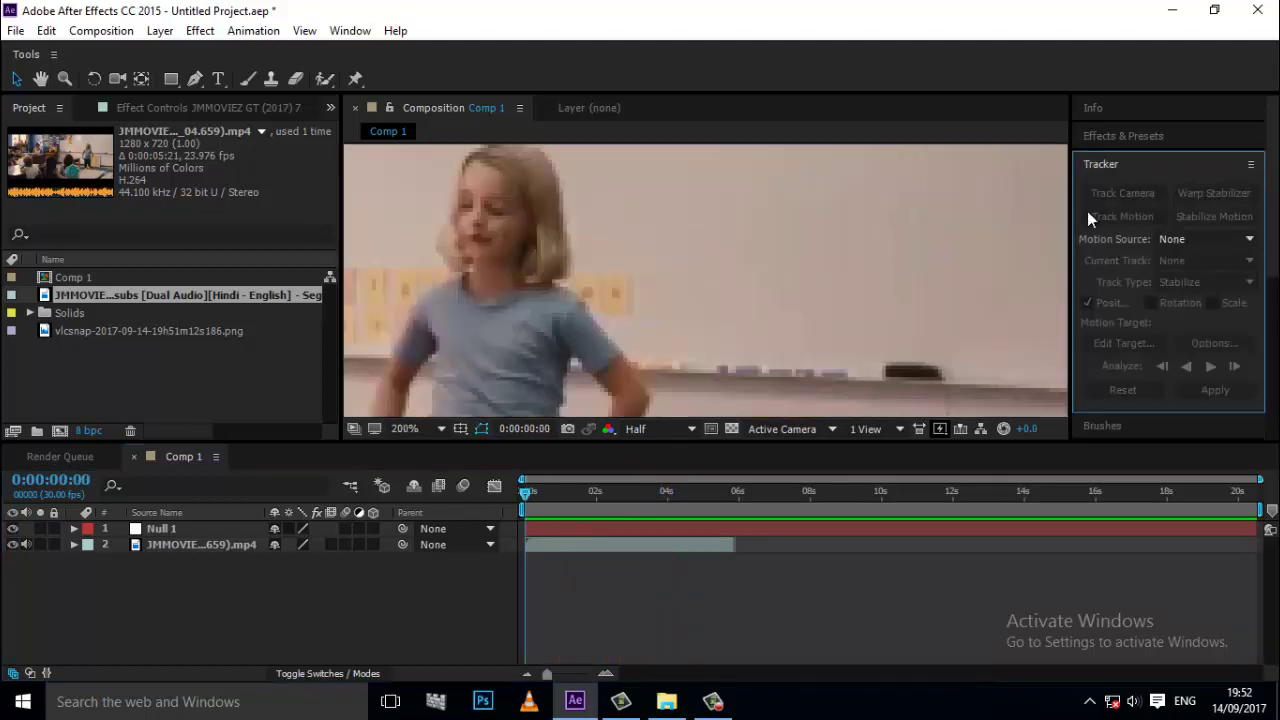
{"action": "left_click", "coordinate": [249, 542]}
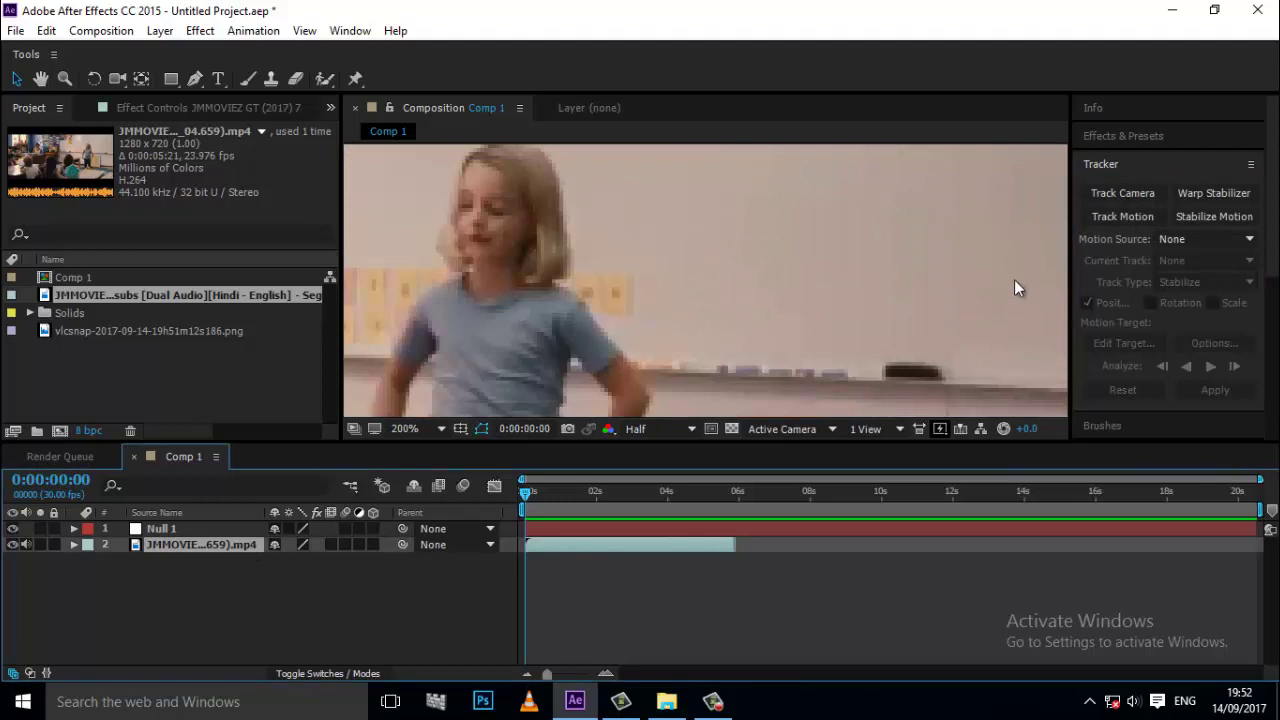
{"action": "left_click", "coordinate": [1147, 217]}
Position Track Point 1 on a wall spot beside the lettering
{"action": "scroll", "coordinate": [706, 244], "scroll_direction": "down", "scroll_amount": 1}
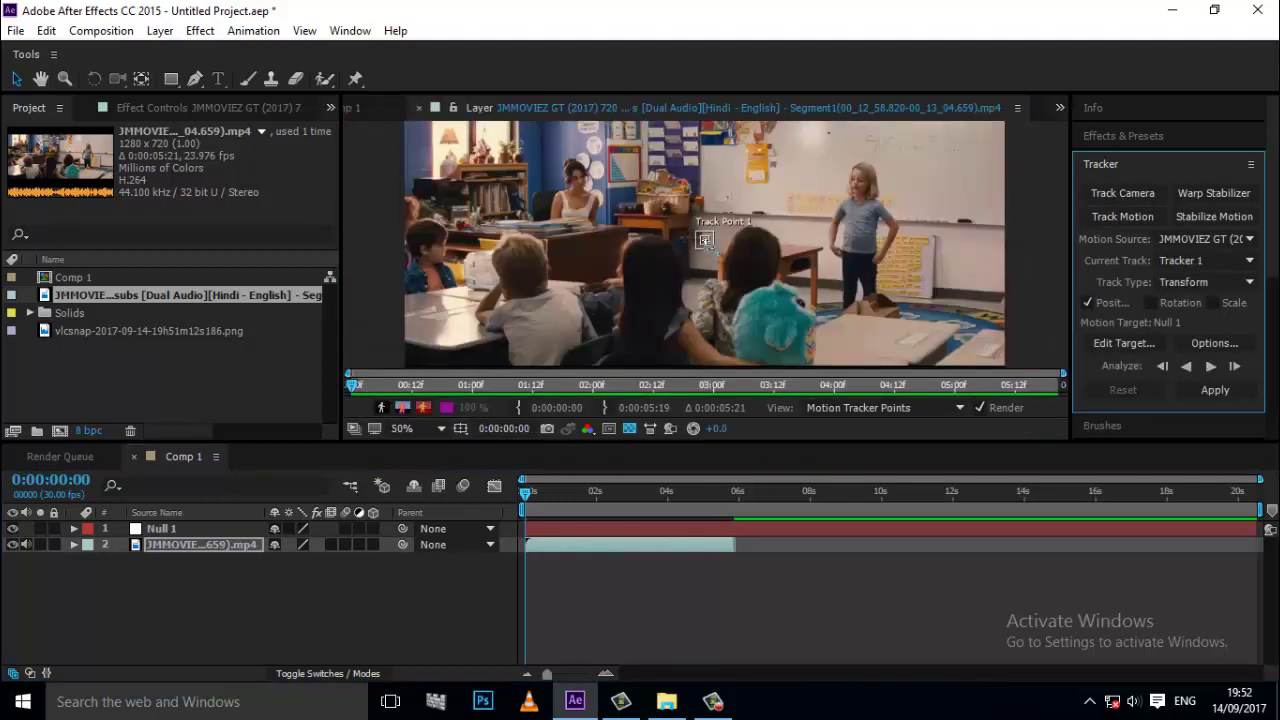
{"action": "mouse_move", "coordinate": [706, 244]}
{"action": "left_mouse_down"}
{"action": "mouse_move", "coordinate": [1008, 140]}
{"action": "mouse_move", "coordinate": [757, 298]}
{"action": "mouse_move", "coordinate": [716, 248]}
{"action": "left_mouse_up"}
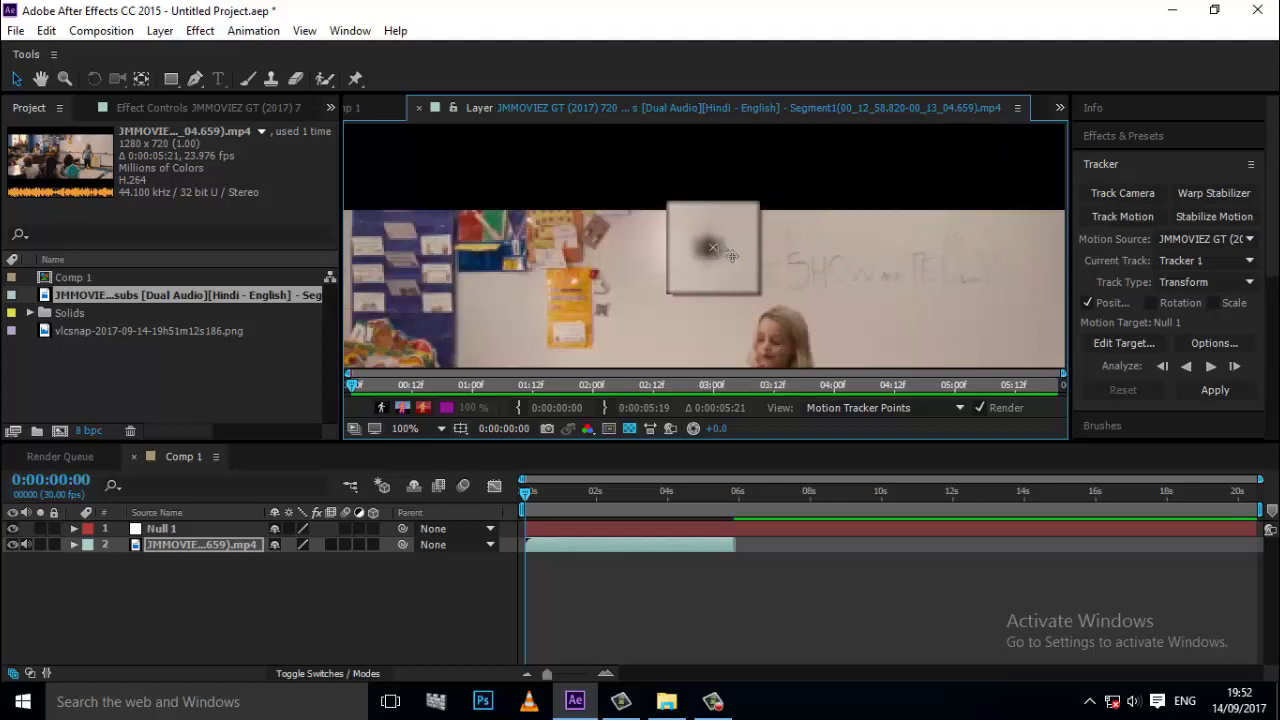
{"action": "left_click_drag", "start_coordinate": [716, 248], "coordinate": [731, 256]}
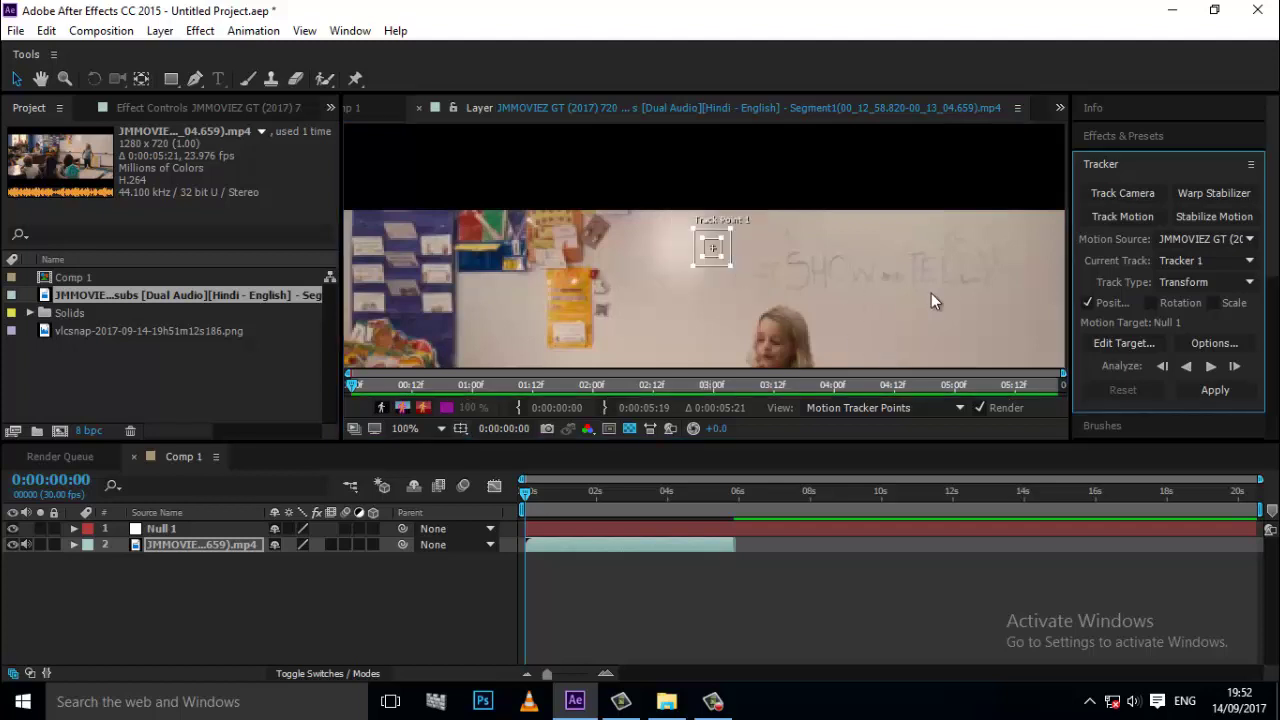
{"action": "key", "text": "shift+slash"}
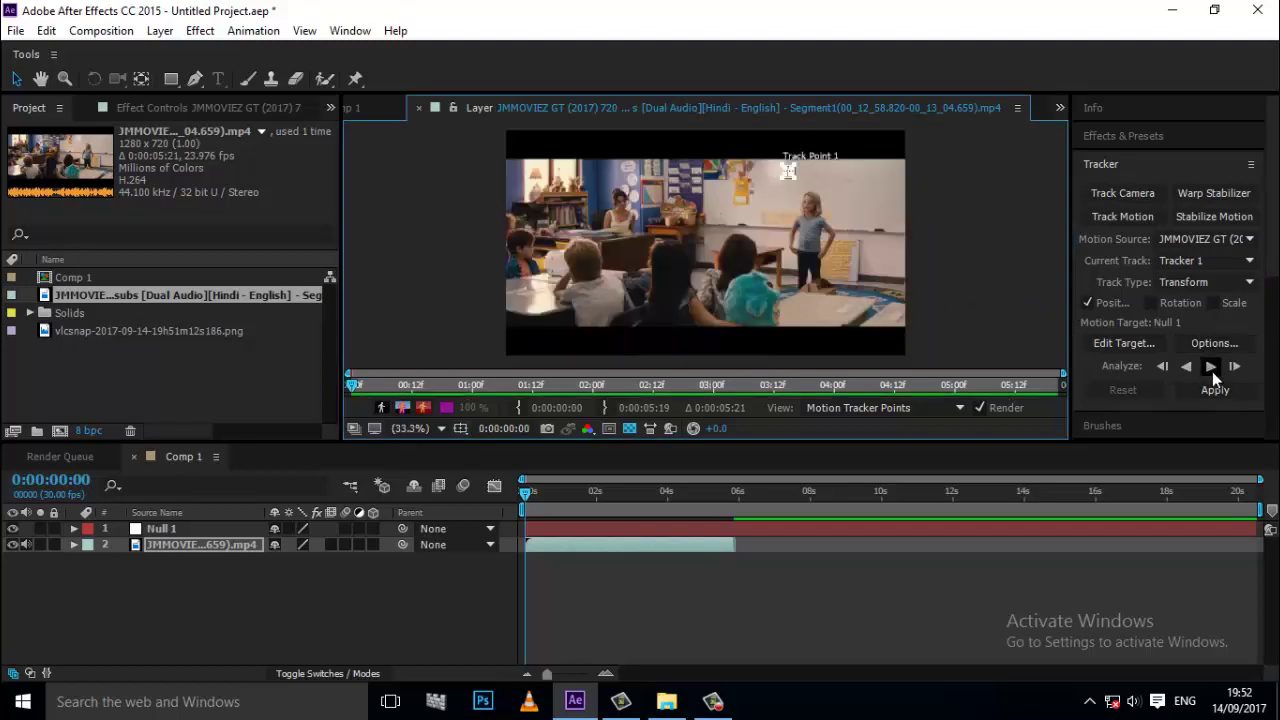
Analyze the track forward through the clip and apply it to Null 1
{"action": "left_click", "coordinate": [1211, 367]}
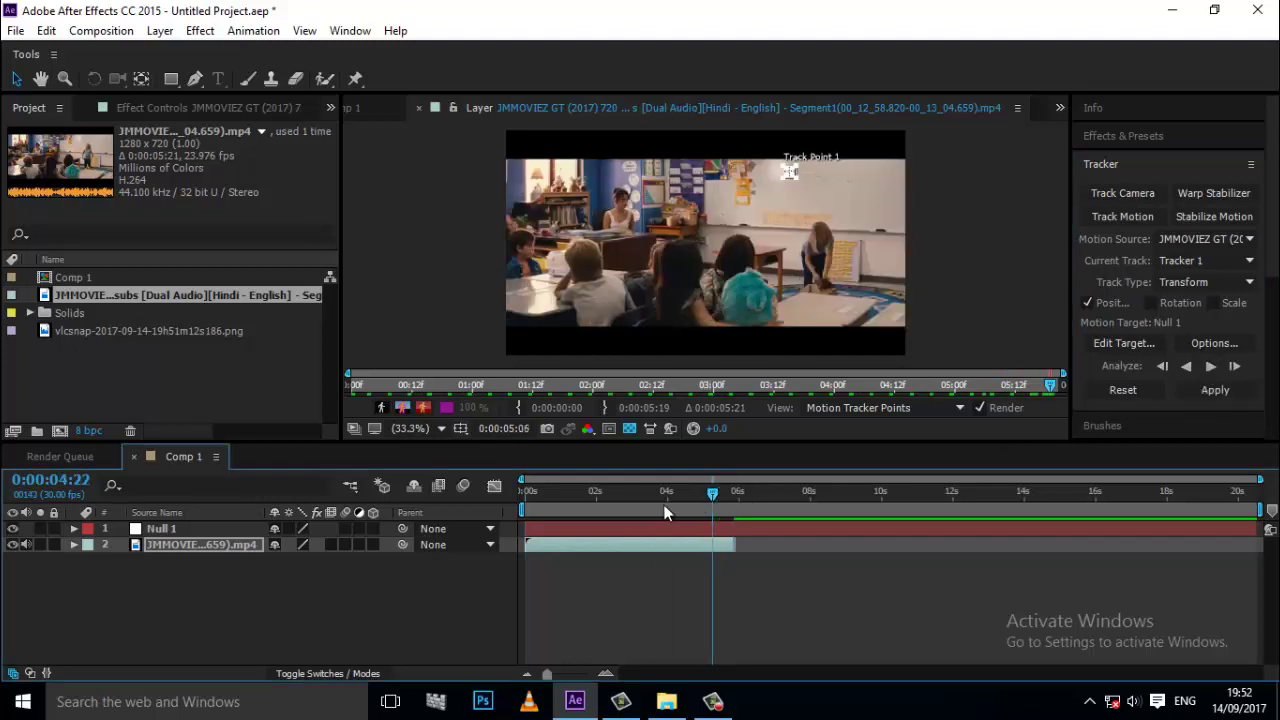
{"action": "left_click_drag", "start_coordinate": [736, 493], "coordinate": [446, 526]}
{"action": "left_click", "coordinate": [1137, 349]}
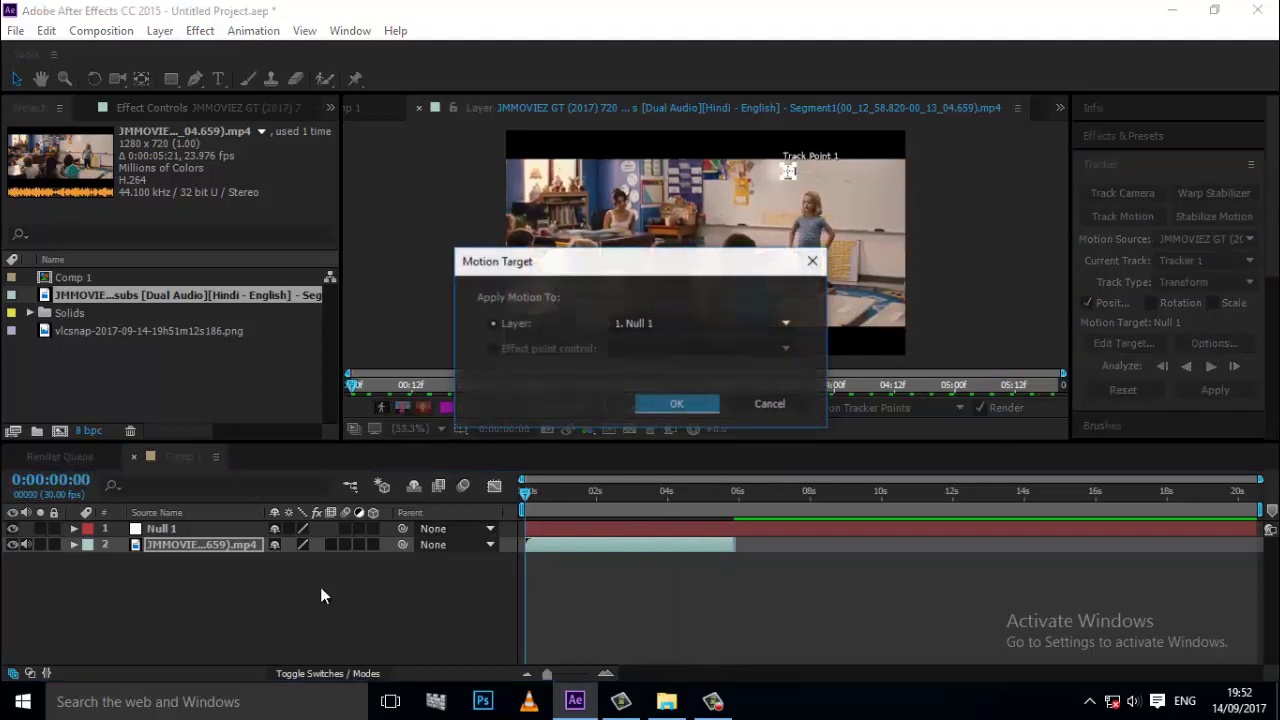
{"action": "left_click", "coordinate": [687, 401]}
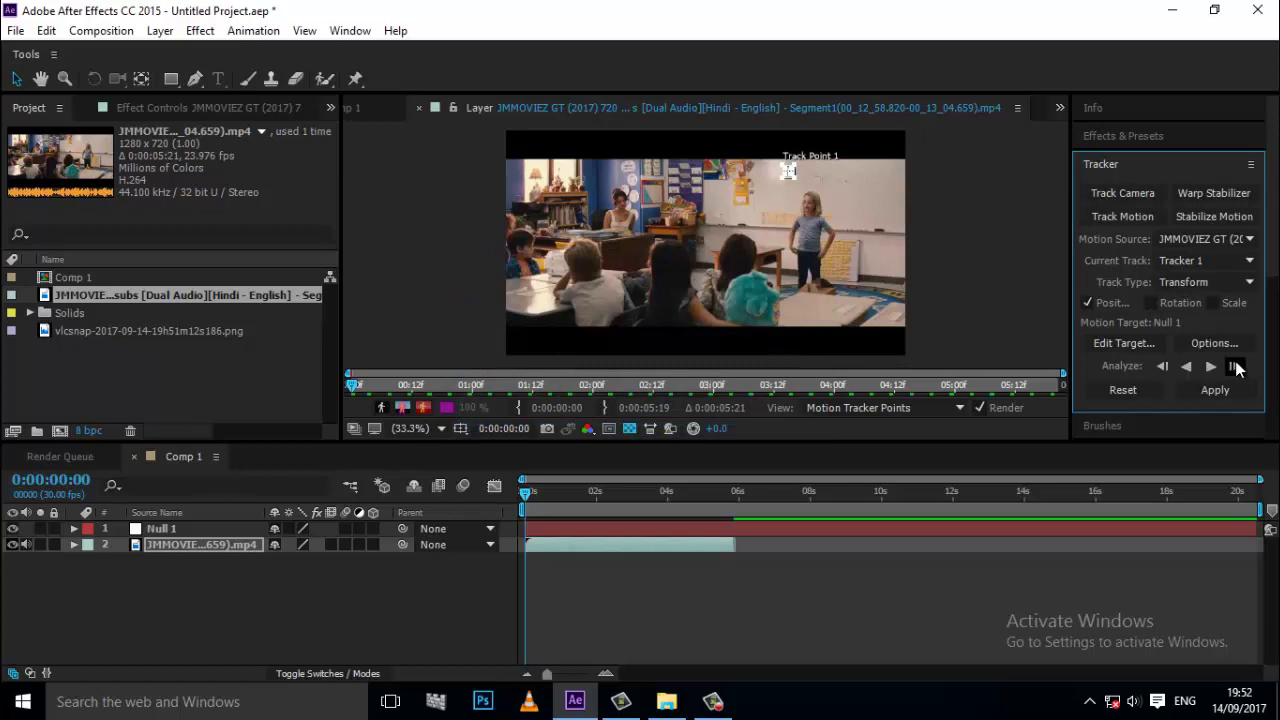
{"action": "left_click", "coordinate": [1215, 390]}
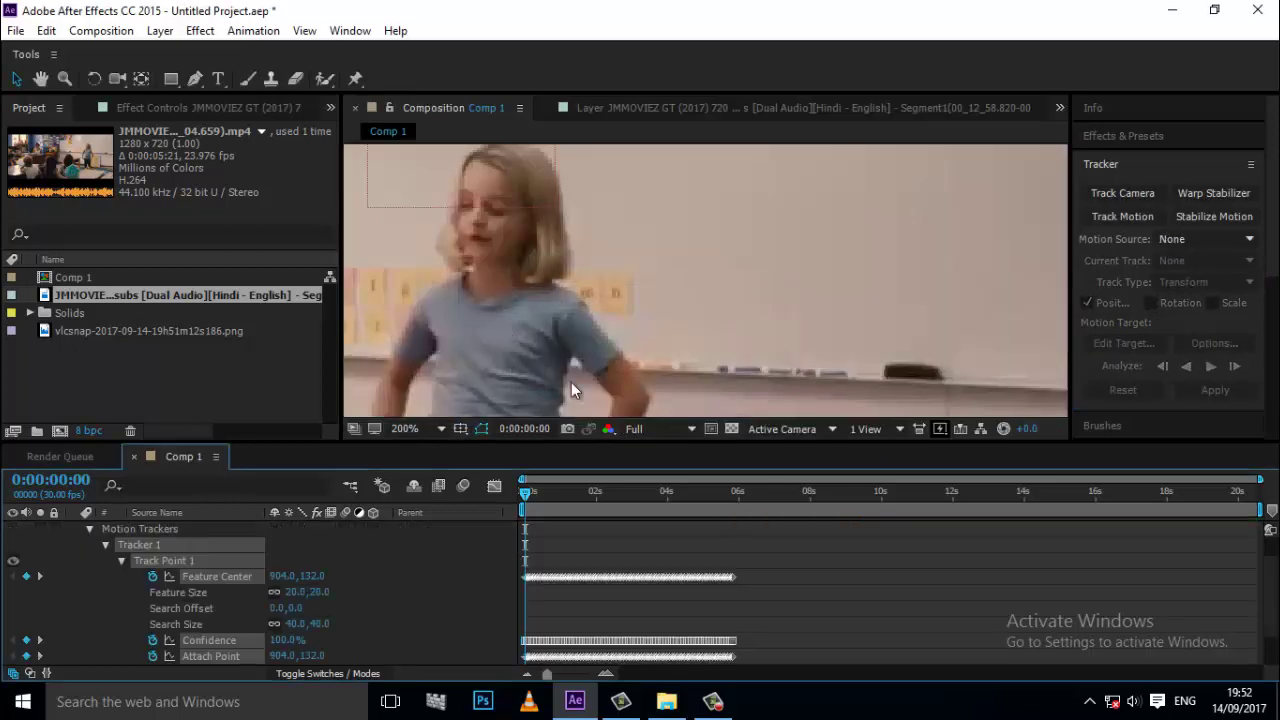
{"action": "key", "text": "shift+slash"}
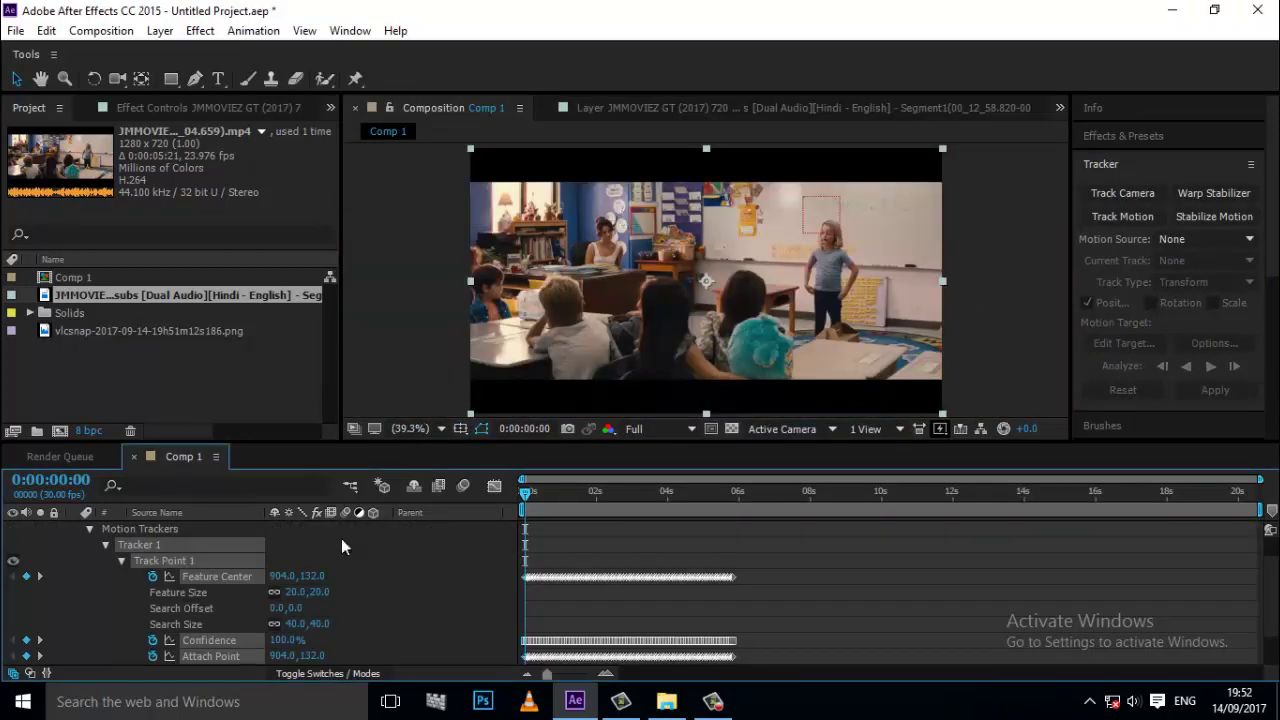
{"action": "scroll", "coordinate": [127, 602], "scroll_direction": "up", "scroll_amount": 1}
{"action": "left_click", "coordinate": [76, 547]}
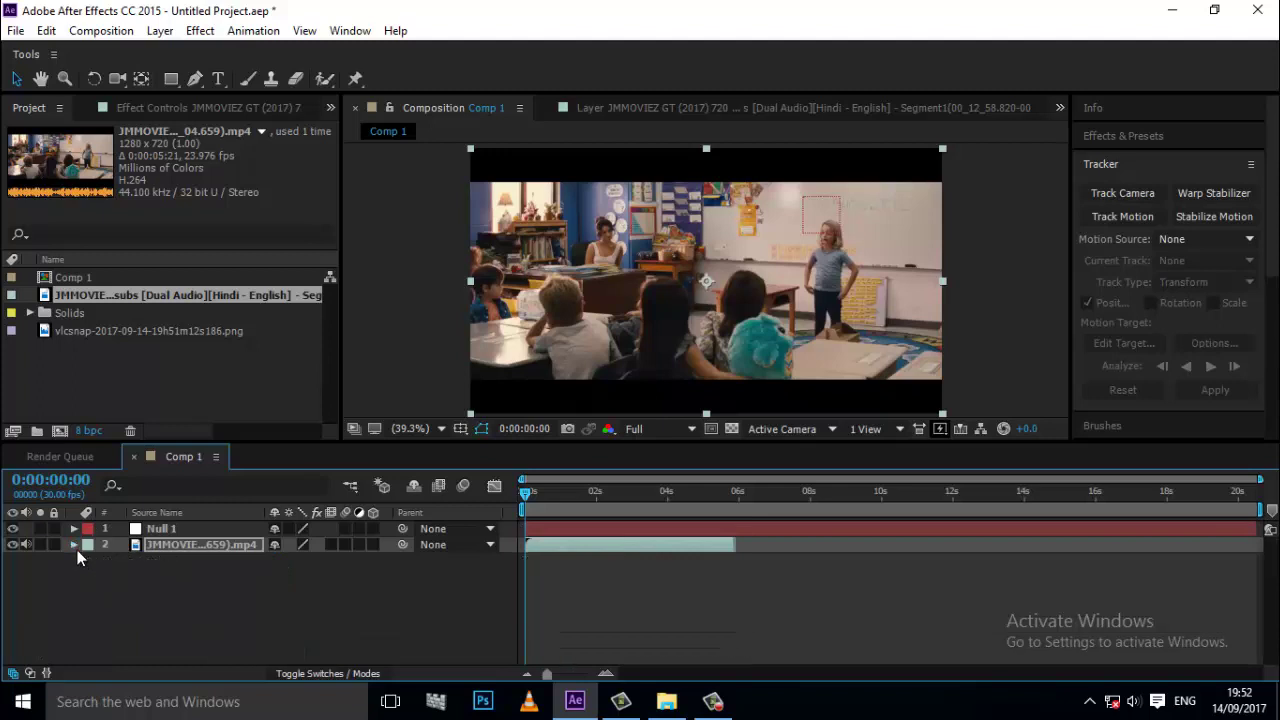
{"action": "left_click", "coordinate": [218, 616]}
{"action": "left_click", "coordinate": [189, 547]}
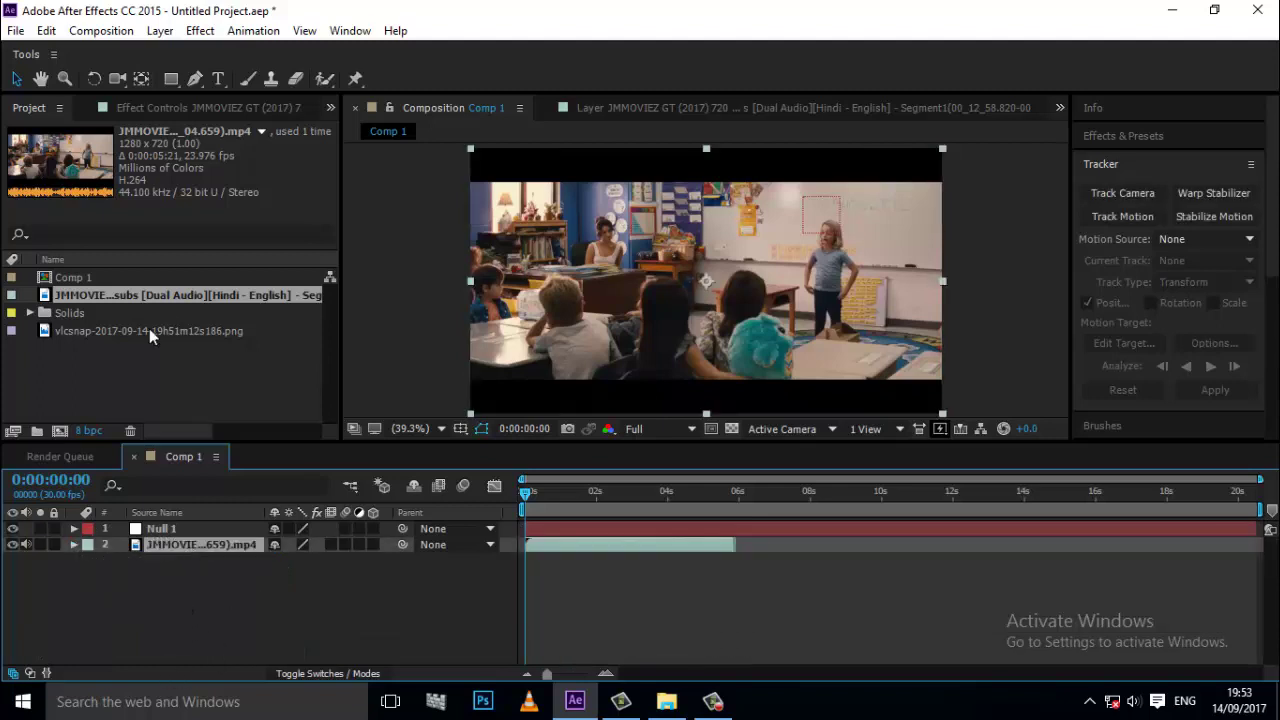
{"action": "left_click", "coordinate": [141, 328]}
{"action": "left_click", "coordinate": [147, 296]}
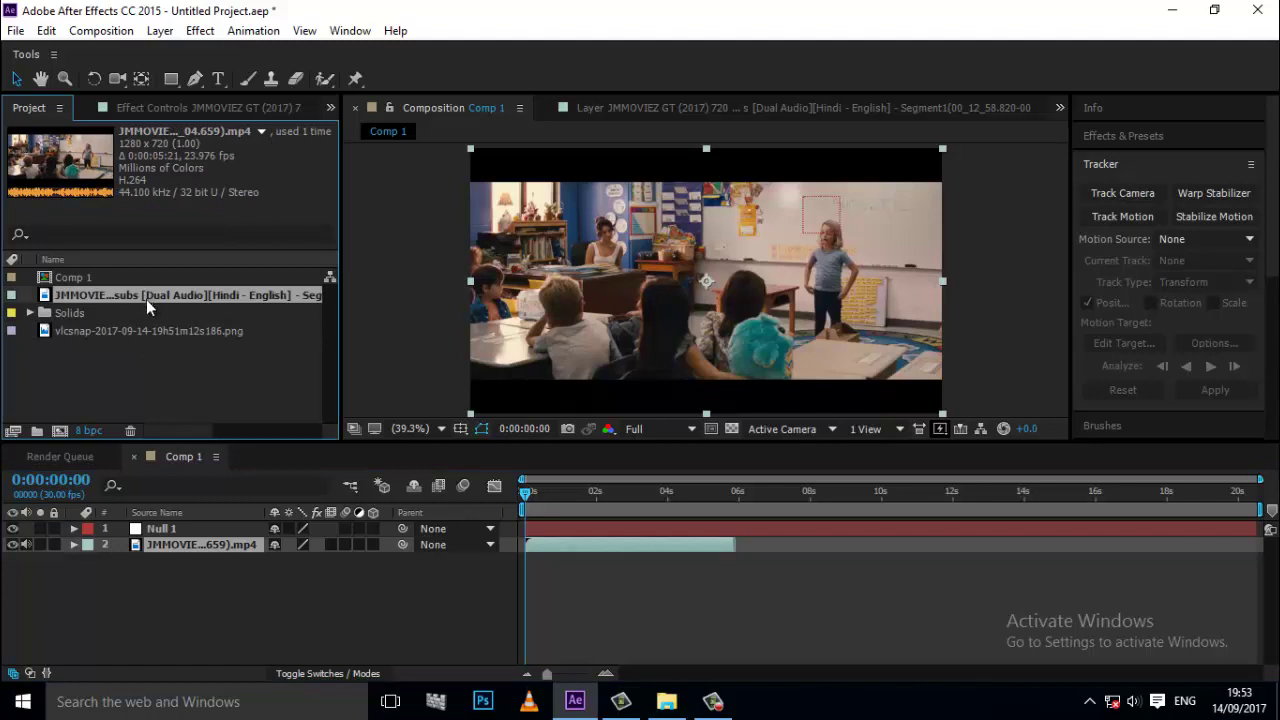
Add the vlcsnap still as the top layer, rename it Screenshot, and hide it
{"action": "left_click_drag", "start_coordinate": [148, 335], "coordinate": [157, 527]}
{"action": "key", "text": "Return"}
{"action": "type", "text": "Screensh"}
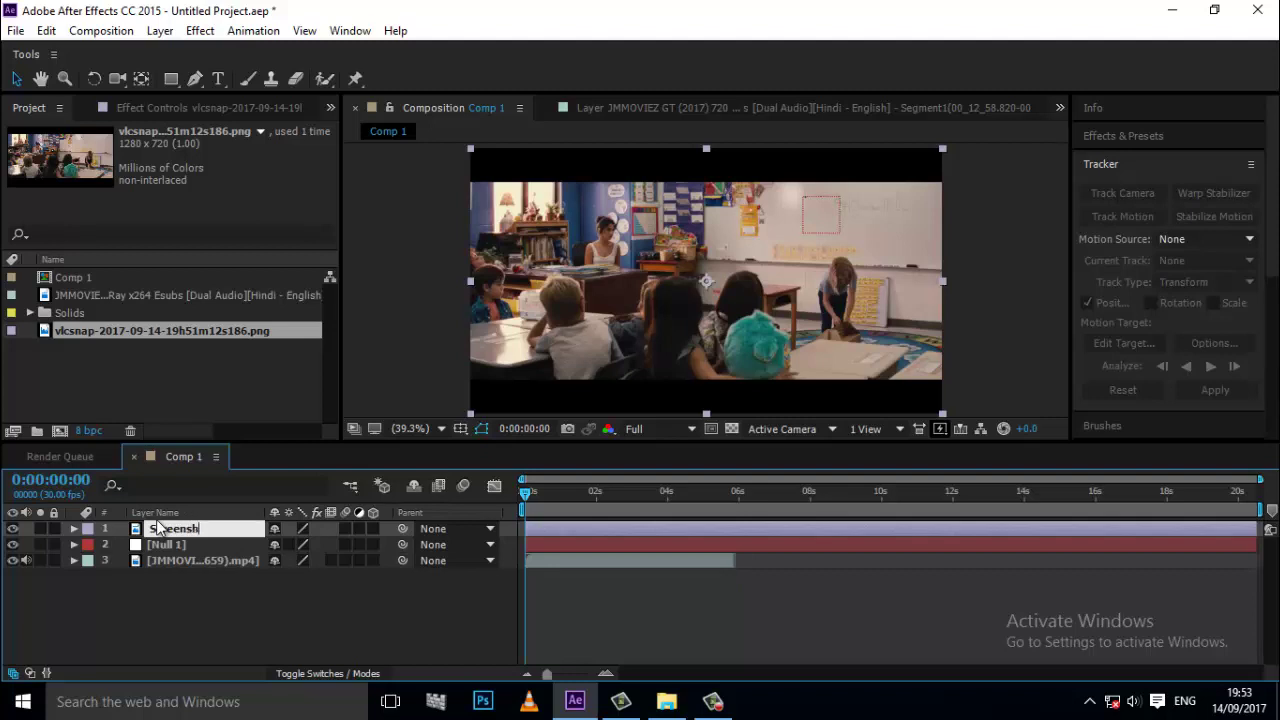
{"action": "type", "text": "ot"}
{"action": "key", "text": "Return"}
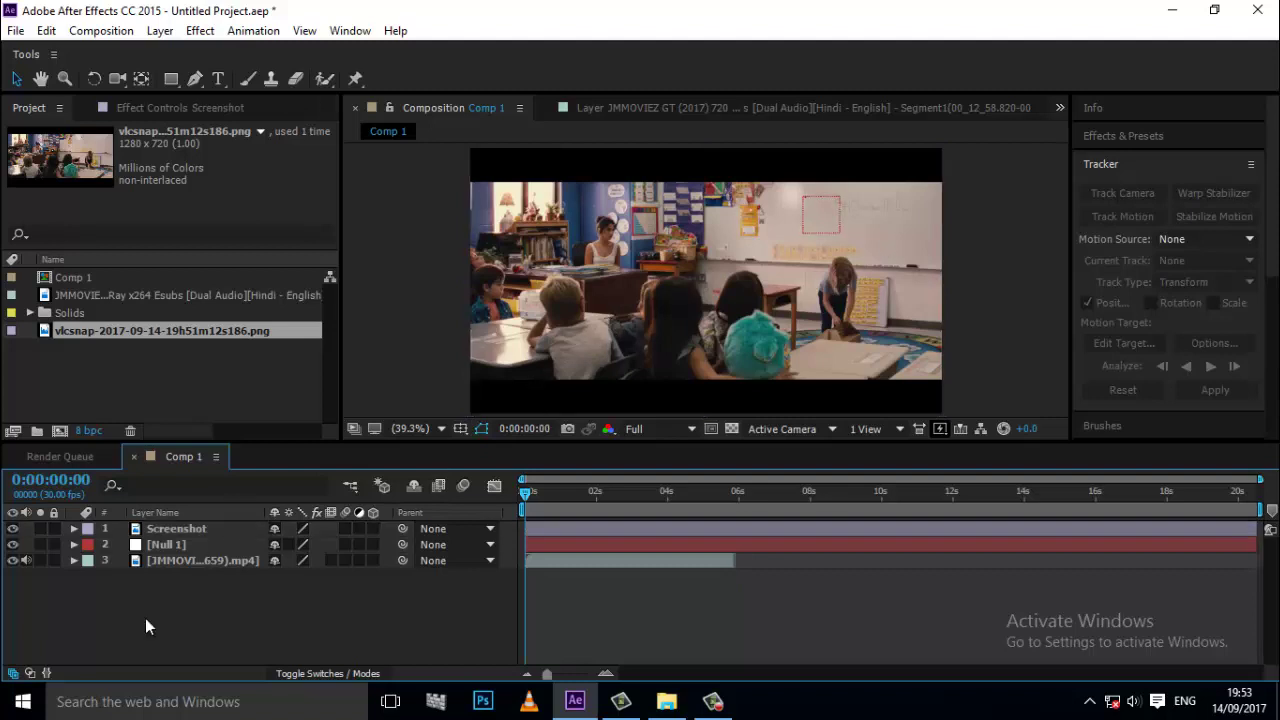
{"action": "left_click", "coordinate": [12, 530]}
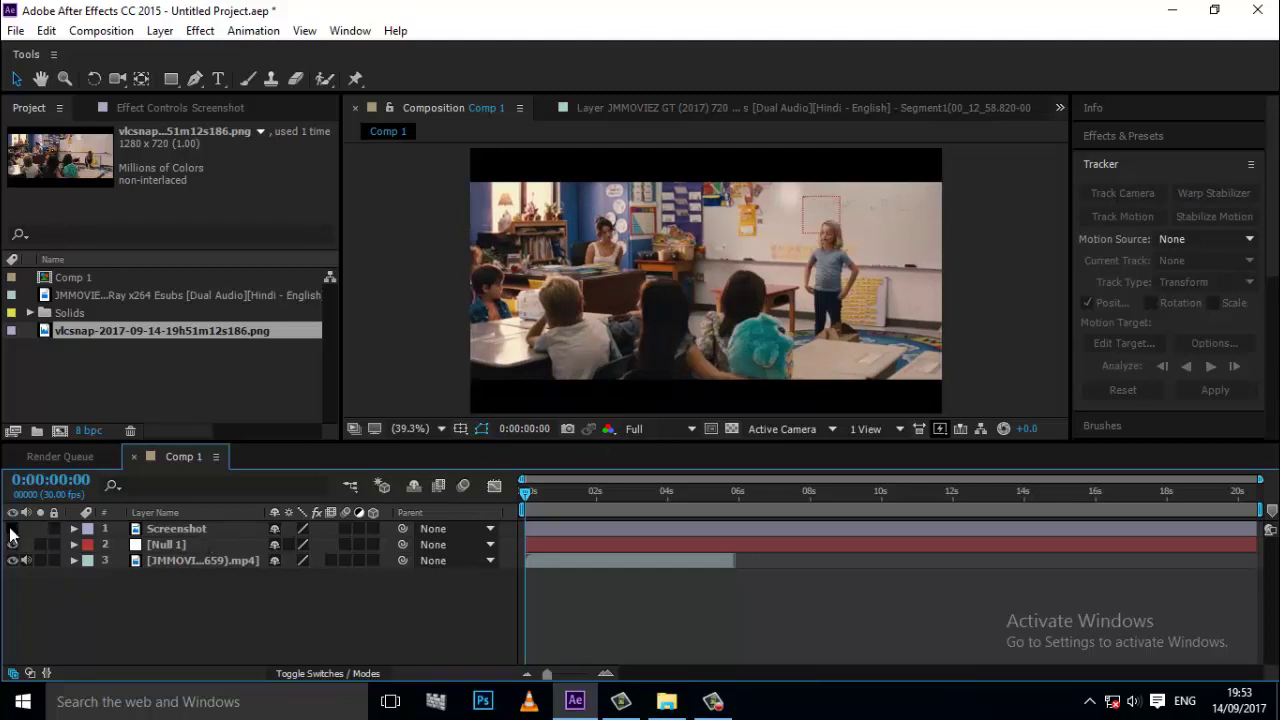
Pan to the wall beside the girl, delete a stray shape layer, and select Screenshot
{"action": "left_click", "coordinate": [195, 78]}
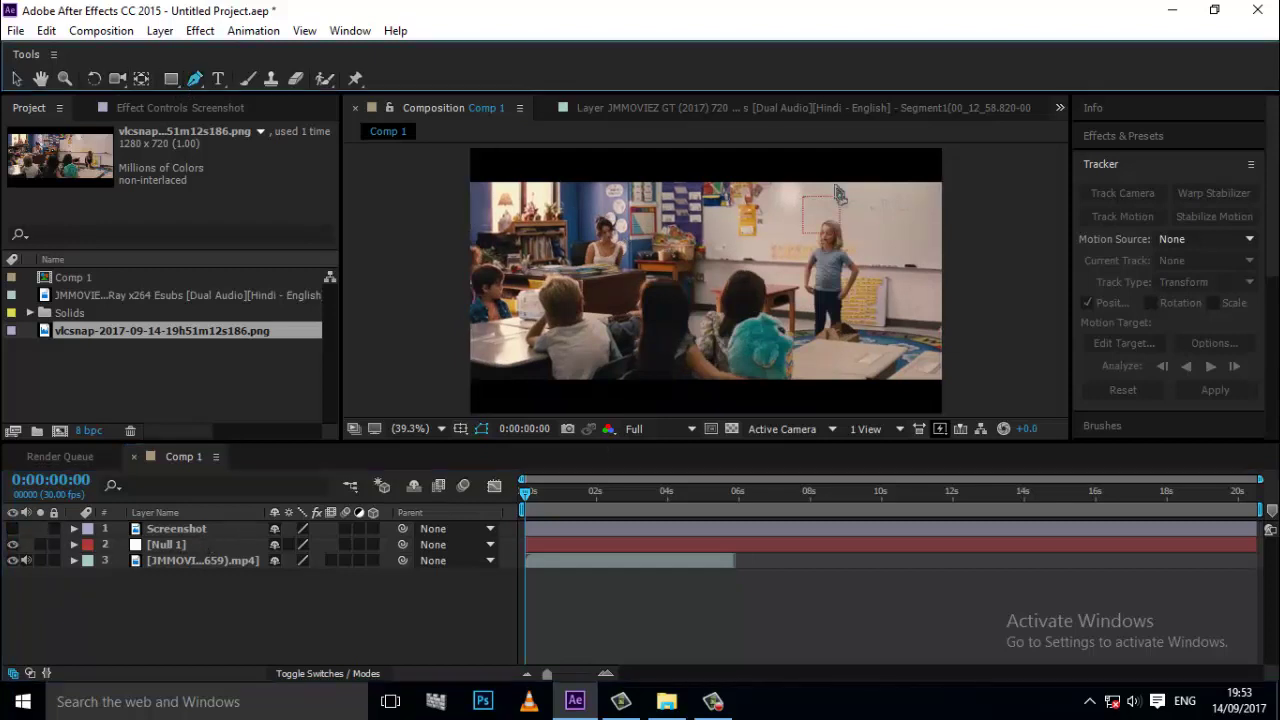
{"action": "scroll", "coordinate": [881, 233], "scroll_direction": "up", "scroll_amount": 3}
{"action": "key", "text": "h"}
{"action": "left_click_drag", "start_coordinate": [532, 285], "coordinate": [574, 311]}
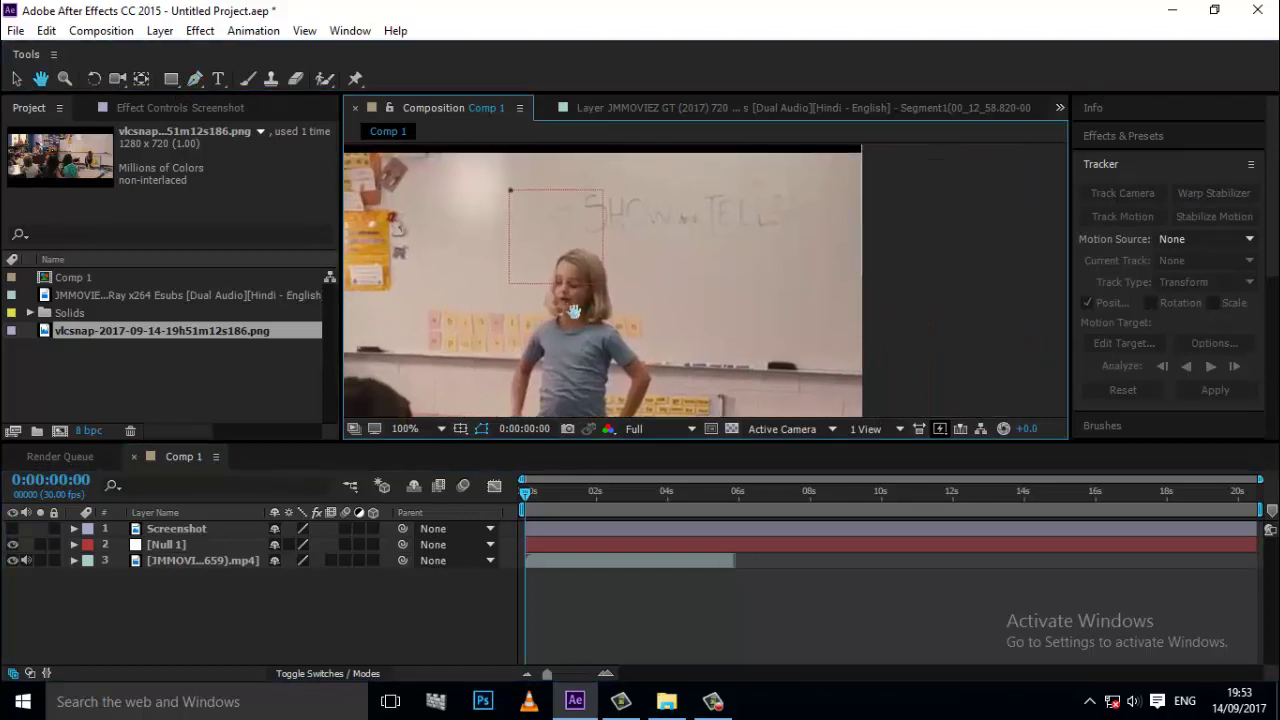
{"action": "key", "text": "g"}
{"action": "left_click", "coordinate": [639, 260]}
{"action": "left_click", "coordinate": [255, 529]}
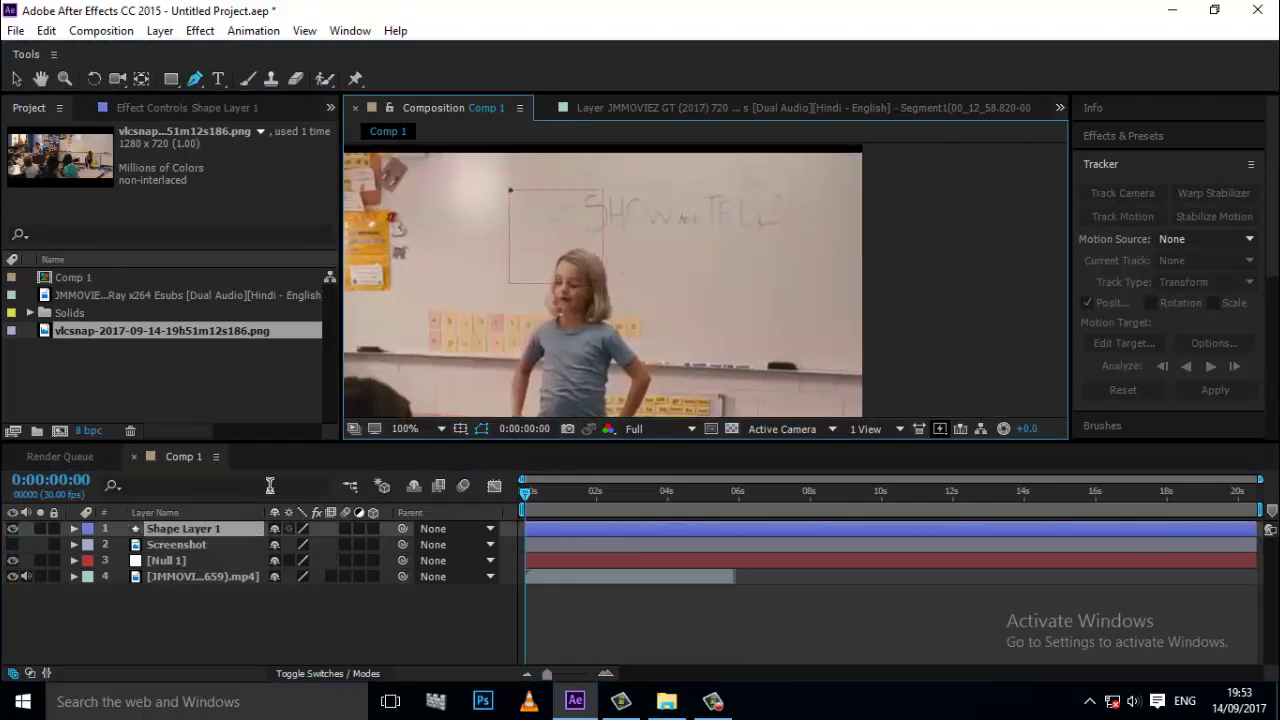
{"action": "key", "text": "Delete"}
{"action": "left_click", "coordinate": [176, 528]}
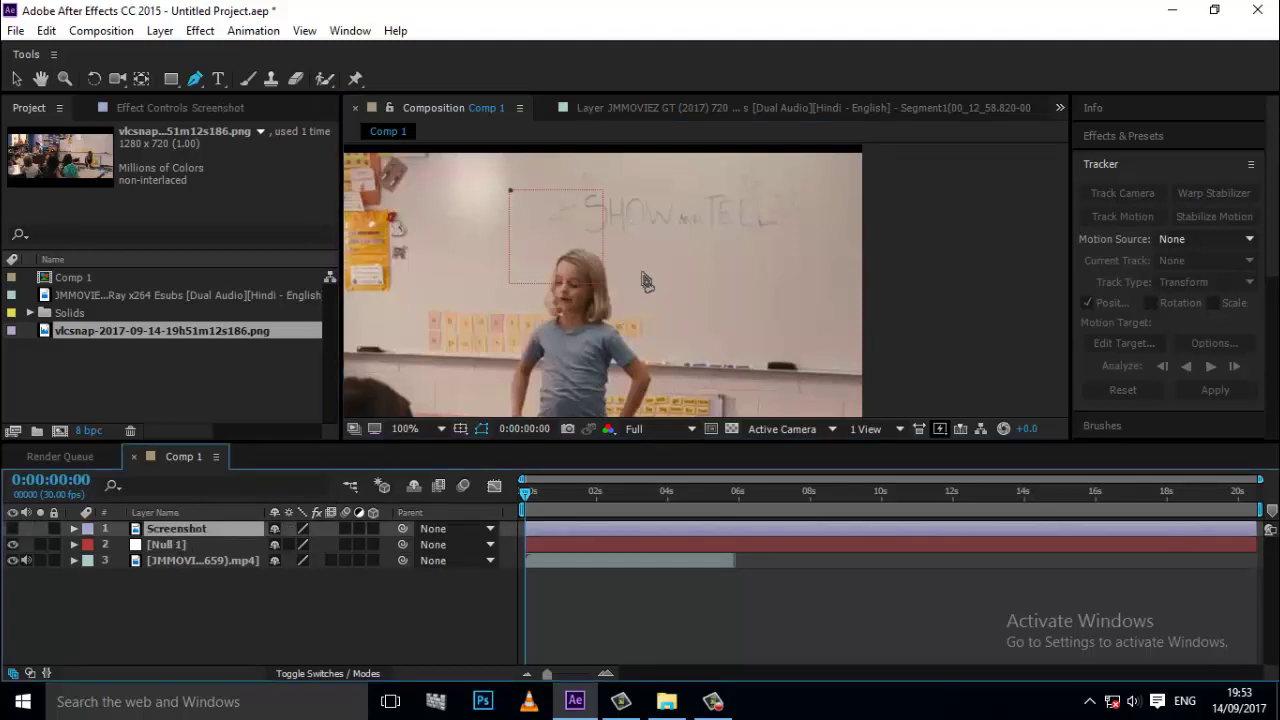
Draw a closed mask on Screenshot around the wall right of the girl and show the layer
{"action": "left_click_drag", "start_coordinate": [630, 263], "coordinate": [650, 344]}
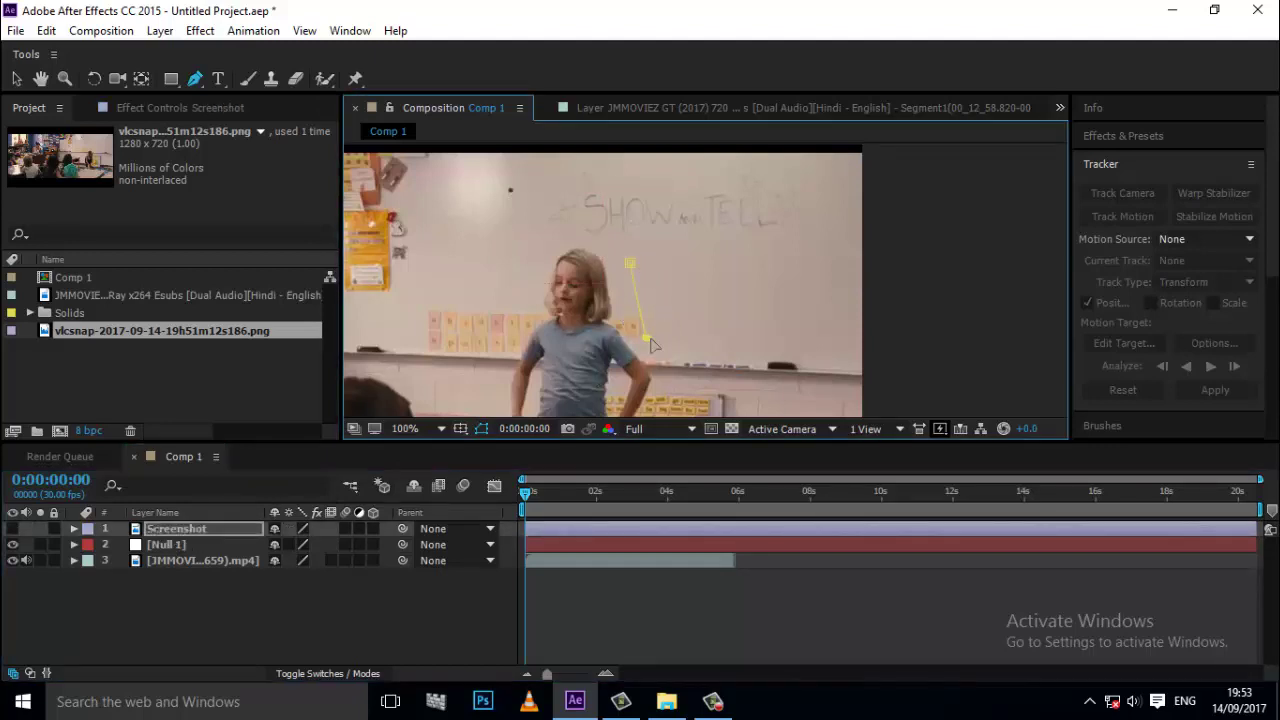
{"action": "key", "text": "ctrl+z"}
{"action": "left_click_drag", "start_coordinate": [663, 344], "coordinate": [678, 344]}
{"action": "left_click", "coordinate": [831, 344]}
{"action": "left_click_drag", "start_coordinate": [875, 337], "coordinate": [887, 253]}
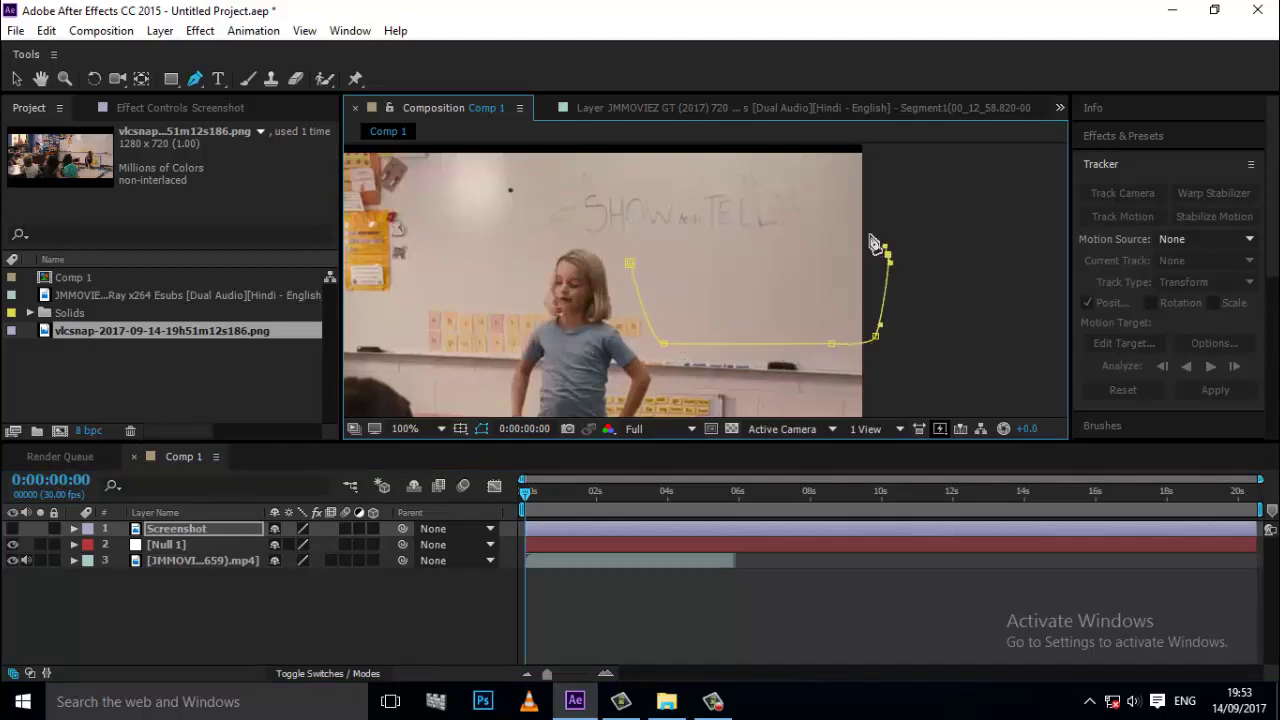
{"action": "left_click", "coordinate": [868, 233]}
{"action": "left_click", "coordinate": [630, 263]}
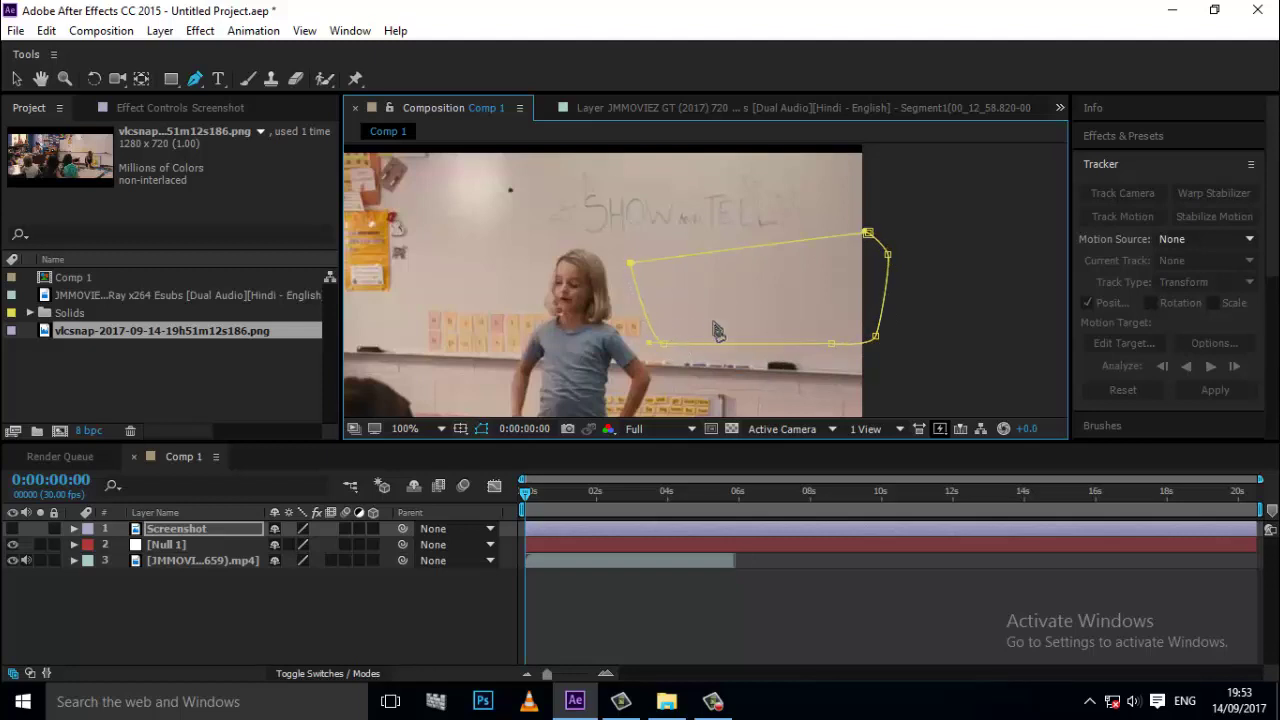
{"action": "left_click", "coordinate": [13, 530]}
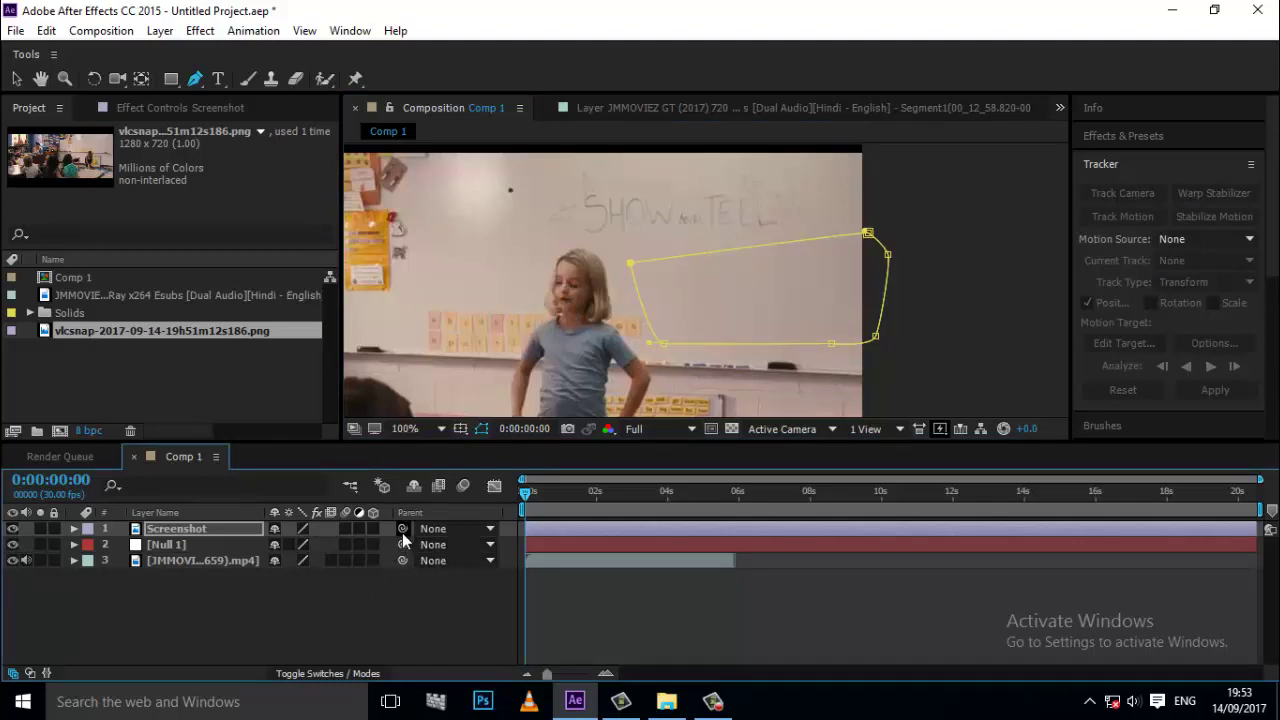
Parent Screenshot to Null 1, then try moving its mask onto the lettering and undo
{"action": "left_click_drag", "start_coordinate": [402, 528], "coordinate": [245, 546]}
{"action": "left_click", "coordinate": [16, 78]}
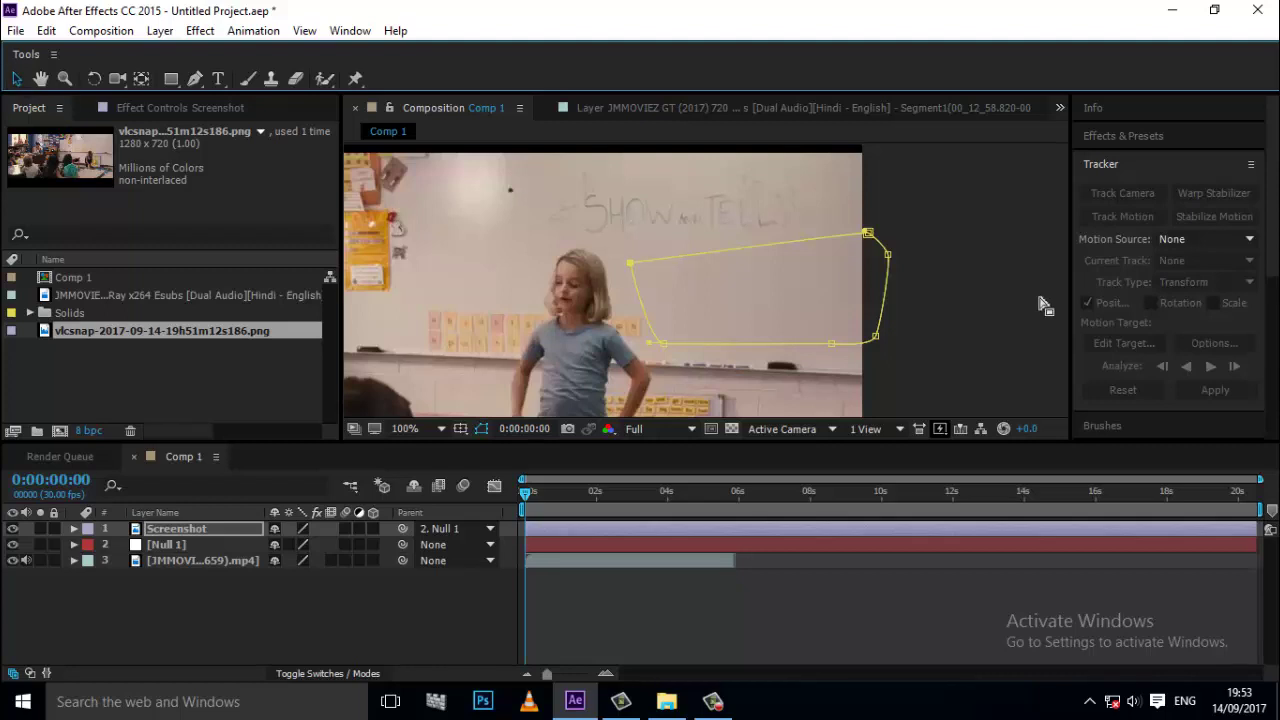
{"action": "left_click", "coordinate": [880, 245]}
{"action": "double_click", "coordinate": [878, 243]}
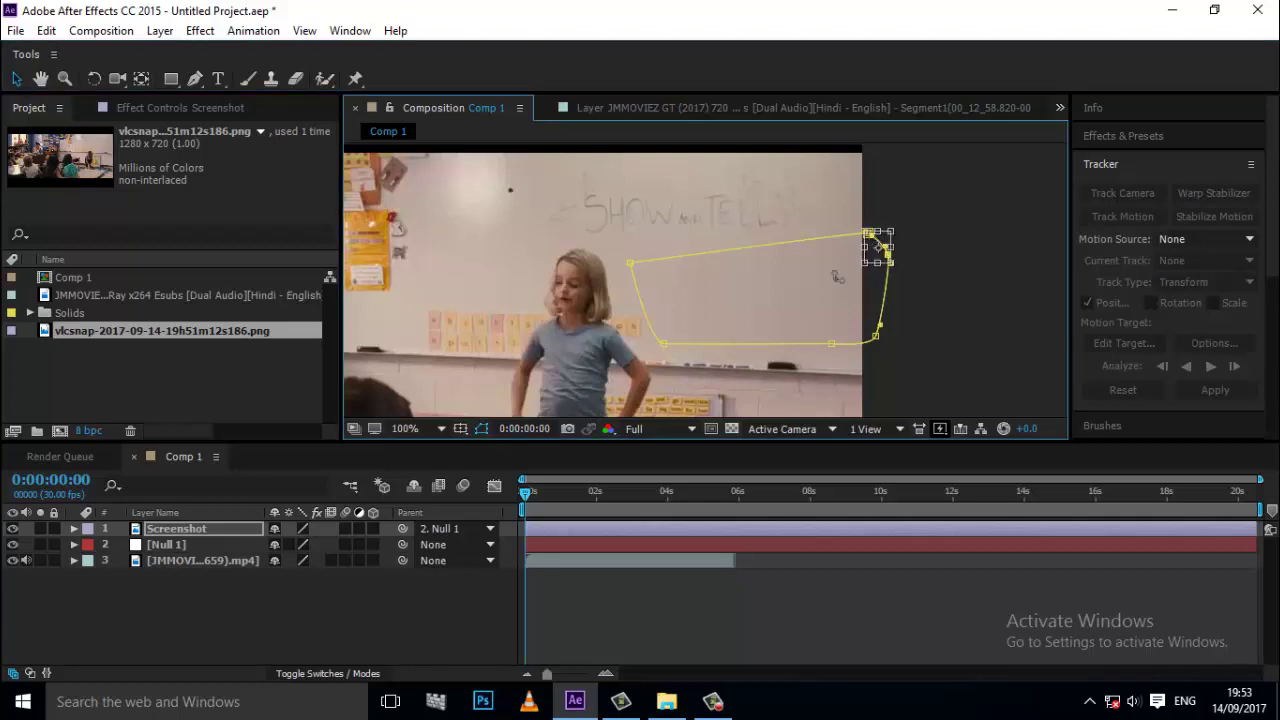
{"action": "key", "text": "Return"}
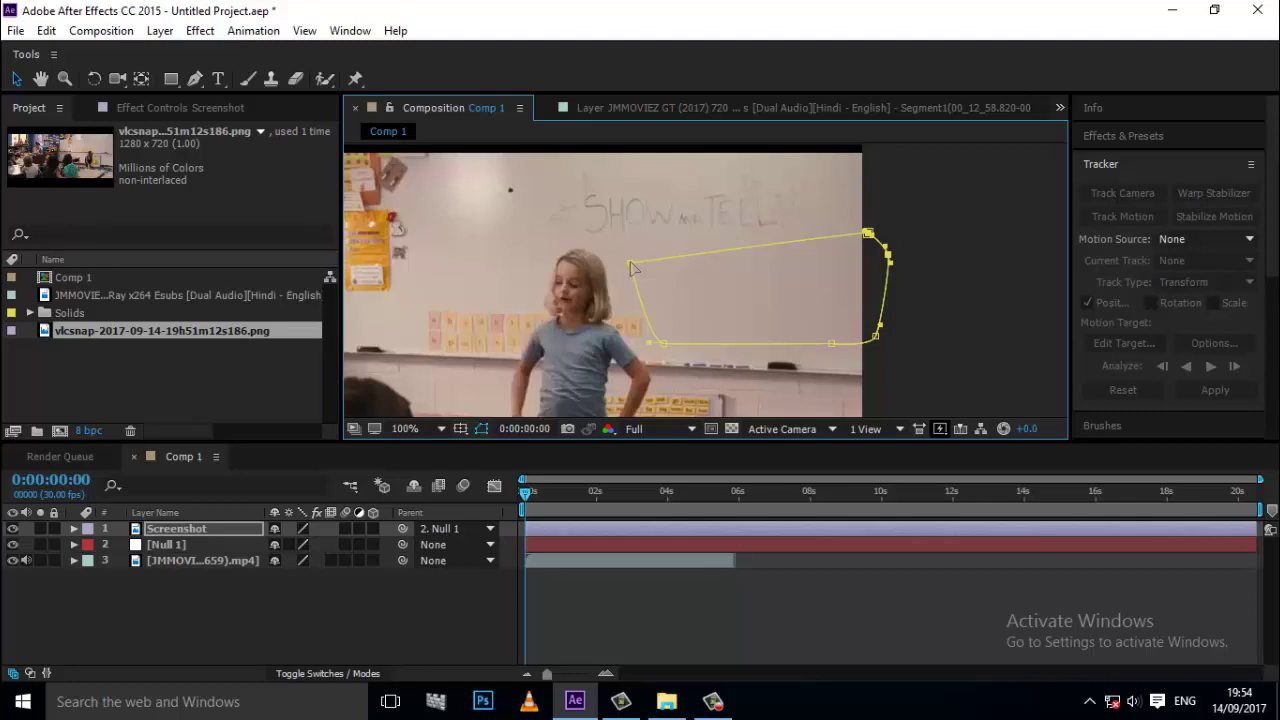
{"action": "double_click", "coordinate": [662, 348]}
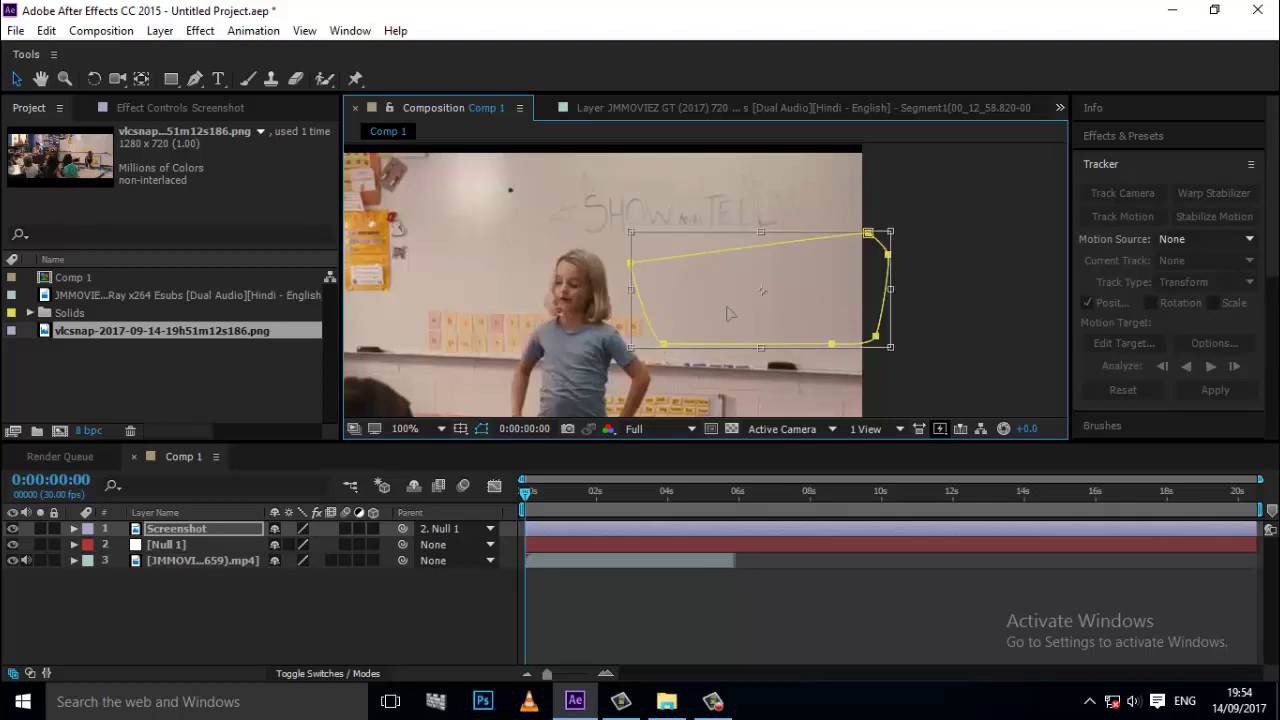
{"action": "left_click_drag", "start_coordinate": [729, 313], "coordinate": [679, 229]}
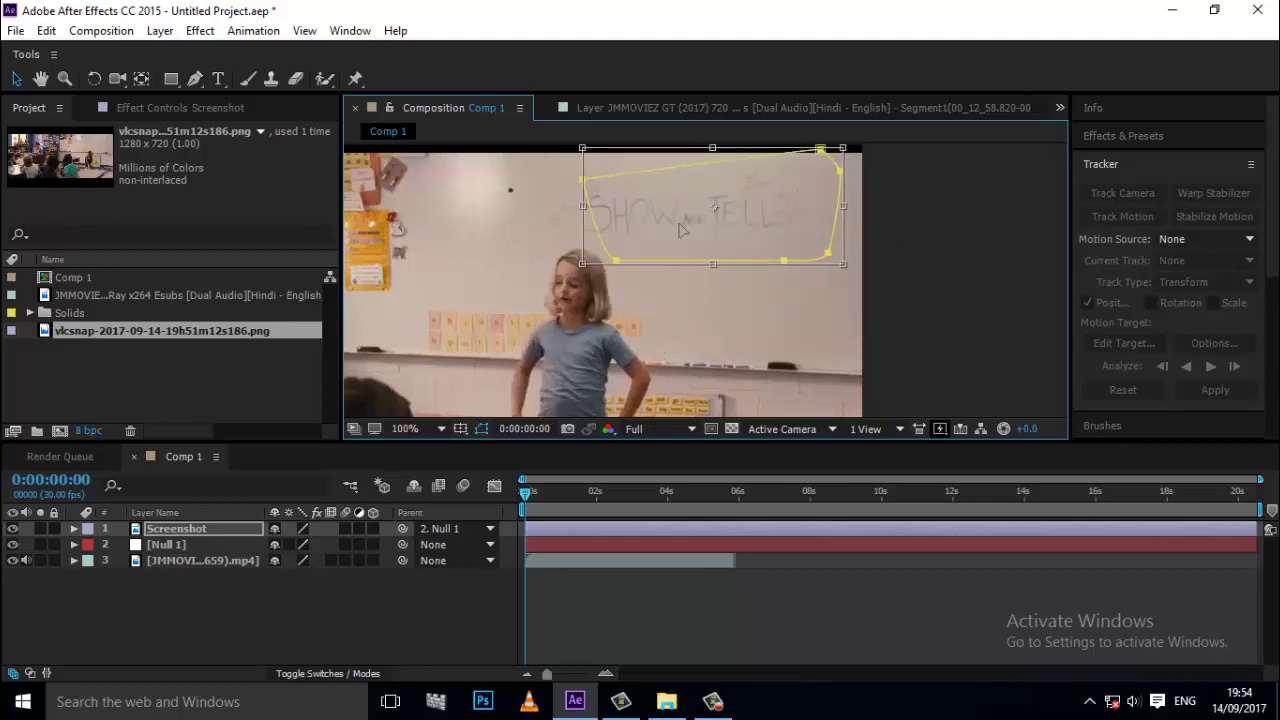
{"action": "key", "text": "ctrl+z"}
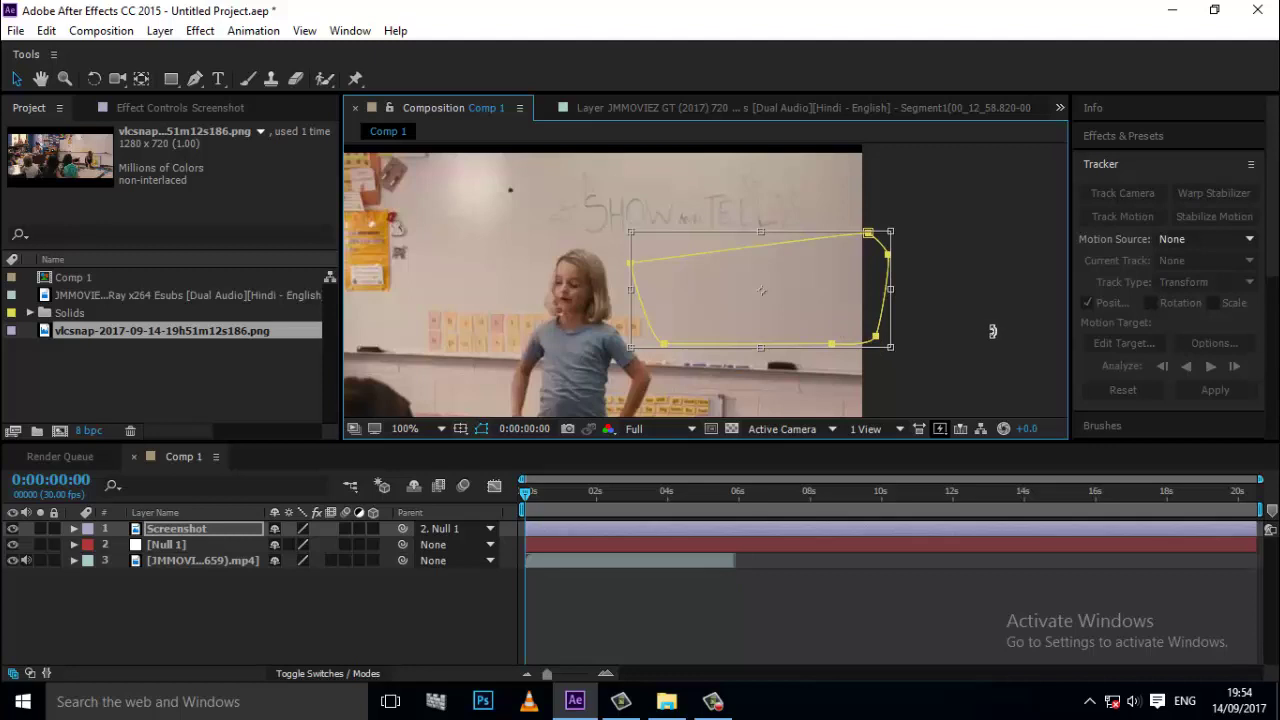
Toggle the Screenshot layer's visibility to compare it with the clip beneath
{"action": "left_click", "coordinate": [353, 630]}
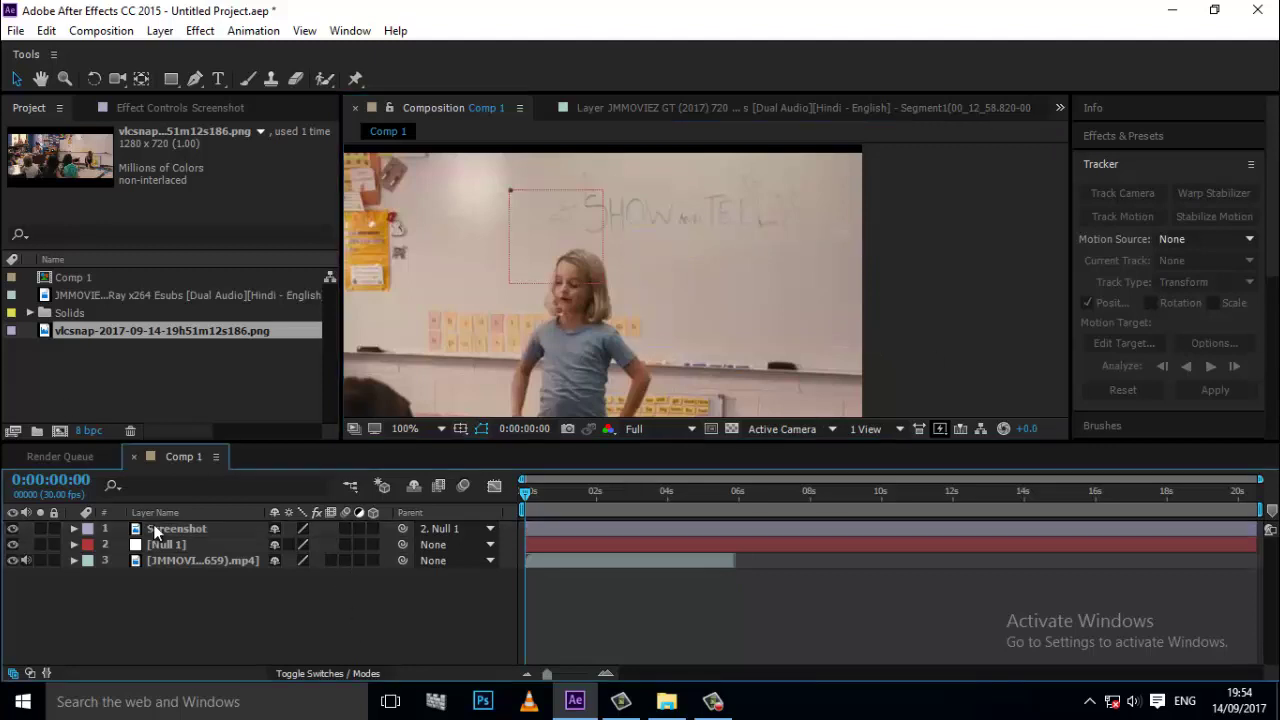
{"action": "left_click", "coordinate": [12, 530]}
{"action": "left_click", "coordinate": [12, 529]}
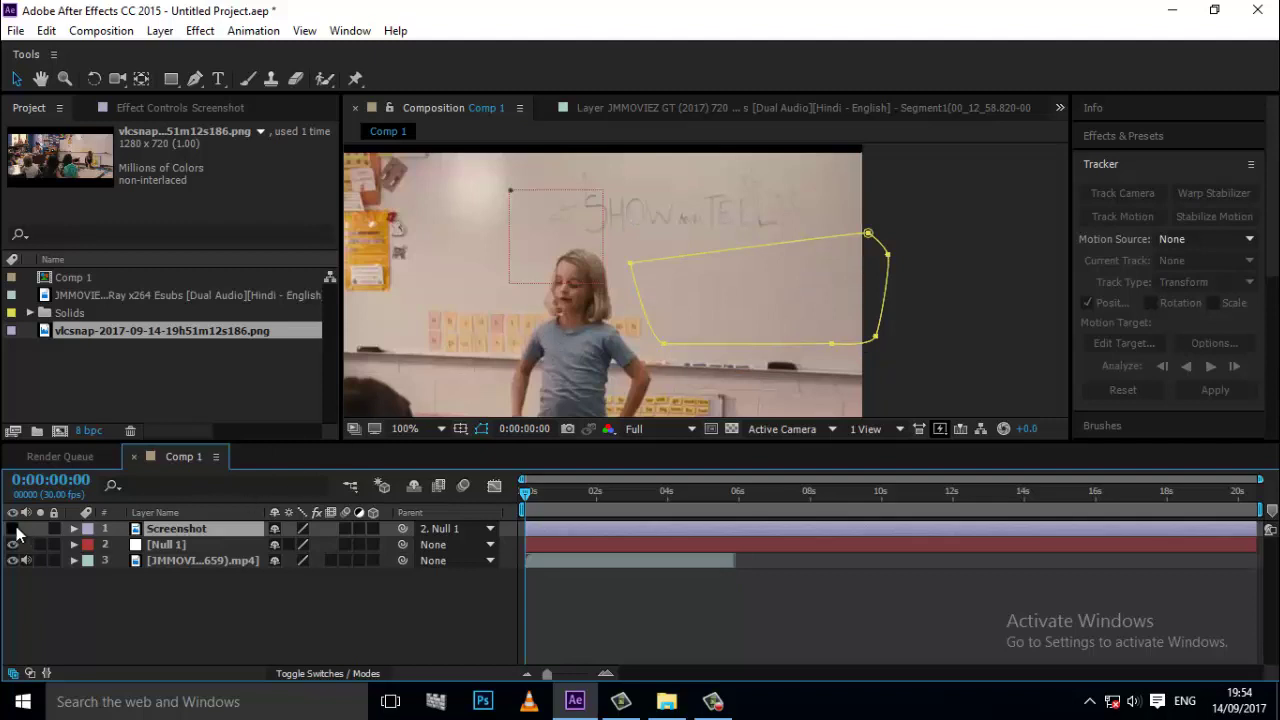
{"action": "left_click", "coordinate": [12, 529]}
Move the Screenshot patch up and left, widen it, and squash it vertically
{"action": "mouse_move", "coordinate": [726, 293]}
{"action": "left_mouse_down"}
{"action": "mouse_move", "coordinate": [676, 243]}
{"action": "mouse_move", "coordinate": [622, 221]}
{"action": "mouse_move", "coordinate": [636, 220]}
{"action": "left_mouse_up"}
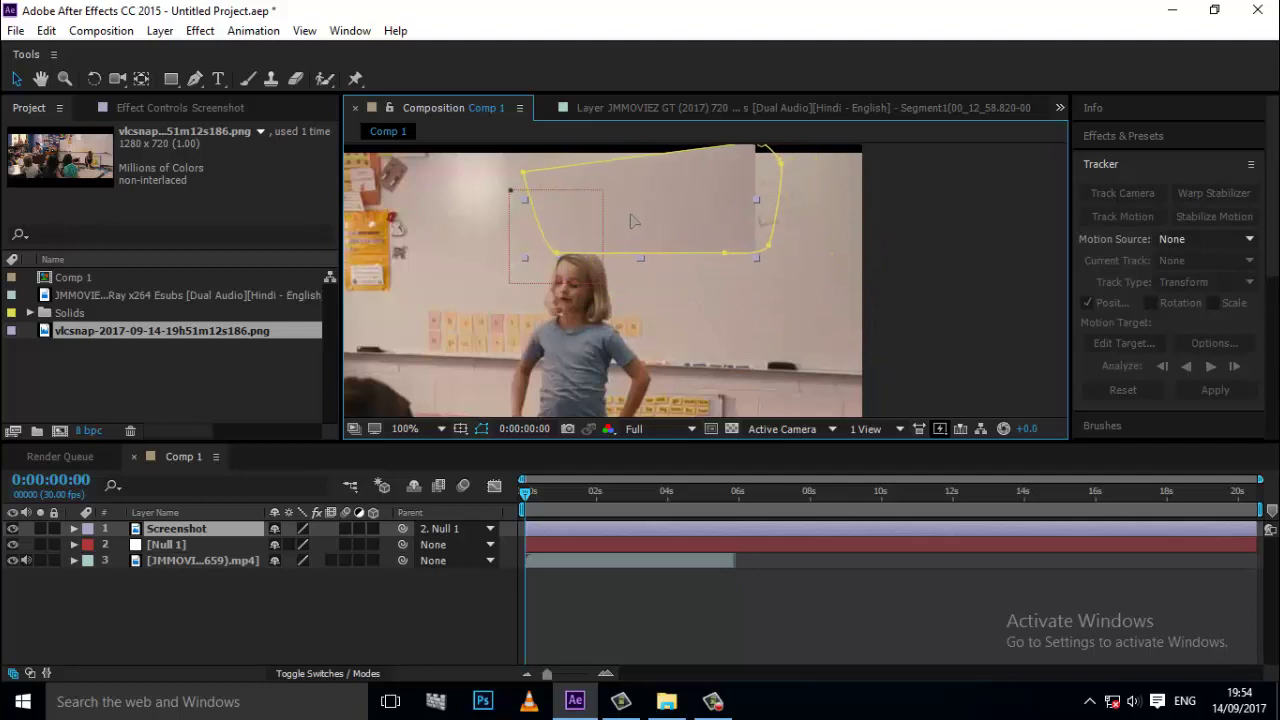
{"action": "mouse_move", "coordinate": [768, 203]}
{"action": "left_mouse_down"}
{"action": "mouse_move", "coordinate": [815, 199]}
{"action": "mouse_move", "coordinate": [738, 197]}
{"action": "mouse_move", "coordinate": [684, 255]}
{"action": "left_mouse_up"}
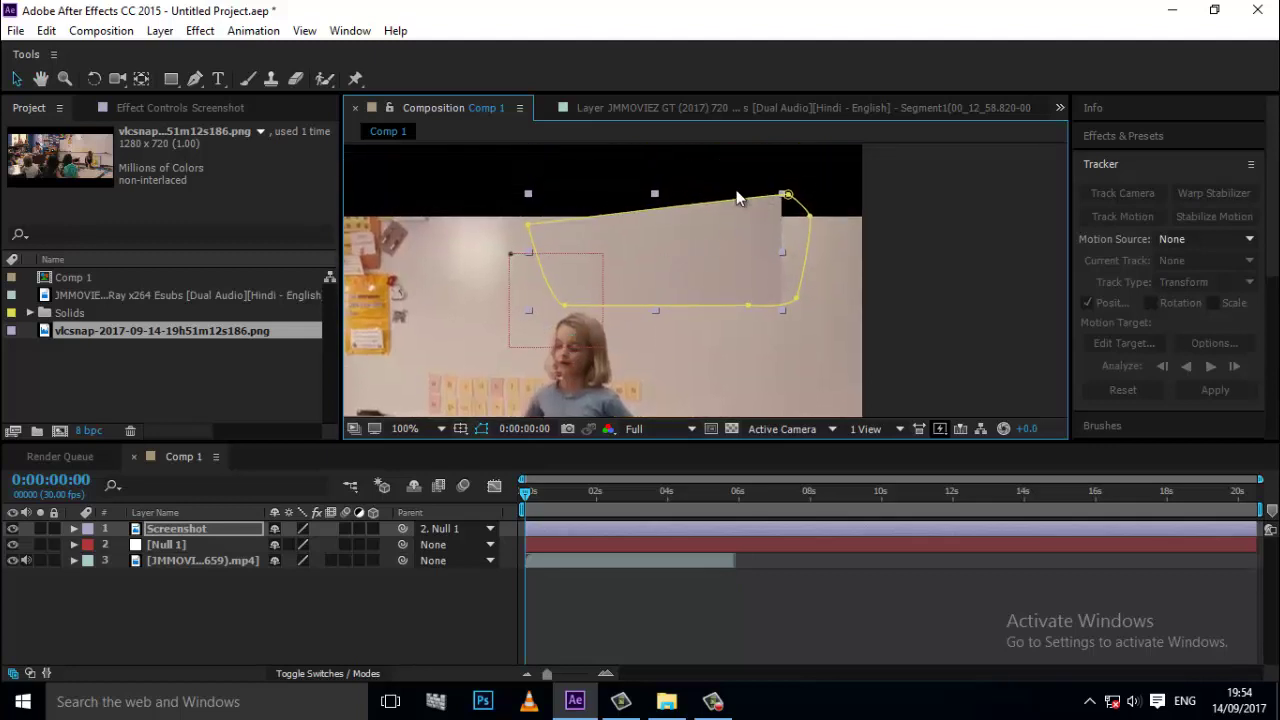
{"action": "left_click_drag", "start_coordinate": [655, 193], "coordinate": [662, 226]}
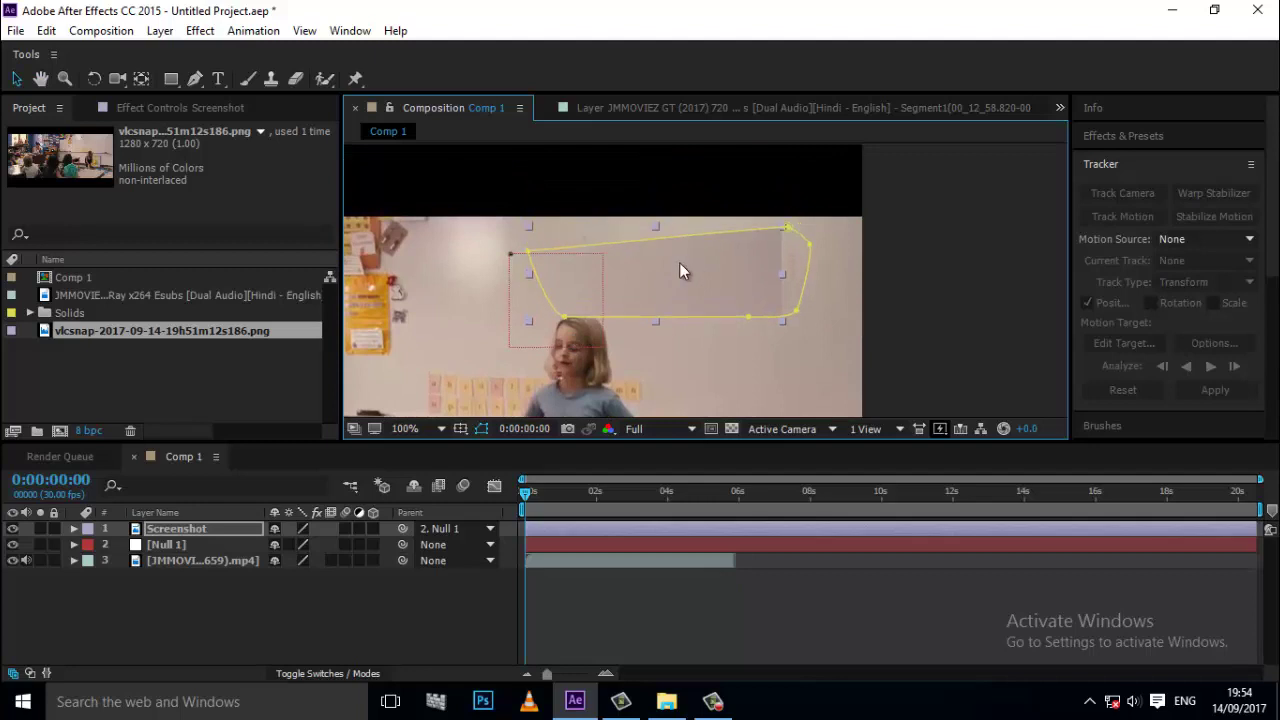
Reshape and nudge the mask to cover the SHOW and TELL lettering, then fit the view
{"action": "left_click_drag", "start_coordinate": [657, 331], "coordinate": [657, 324]}
{"action": "left_click_drag", "start_coordinate": [784, 279], "coordinate": [815, 279]}
{"action": "left_click_drag", "start_coordinate": [815, 327], "coordinate": [803, 317]}
{"action": "left_click_drag", "start_coordinate": [743, 288], "coordinate": [715, 284]}
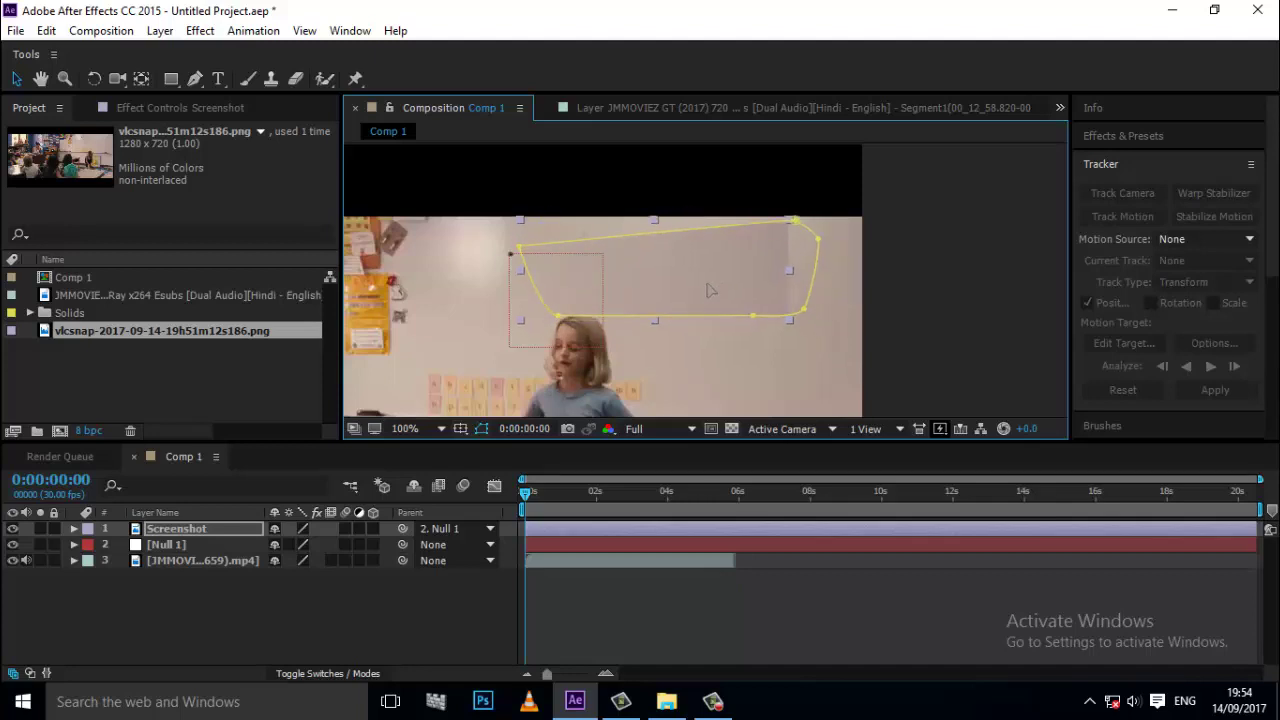
{"action": "left_click", "coordinate": [931, 352]}
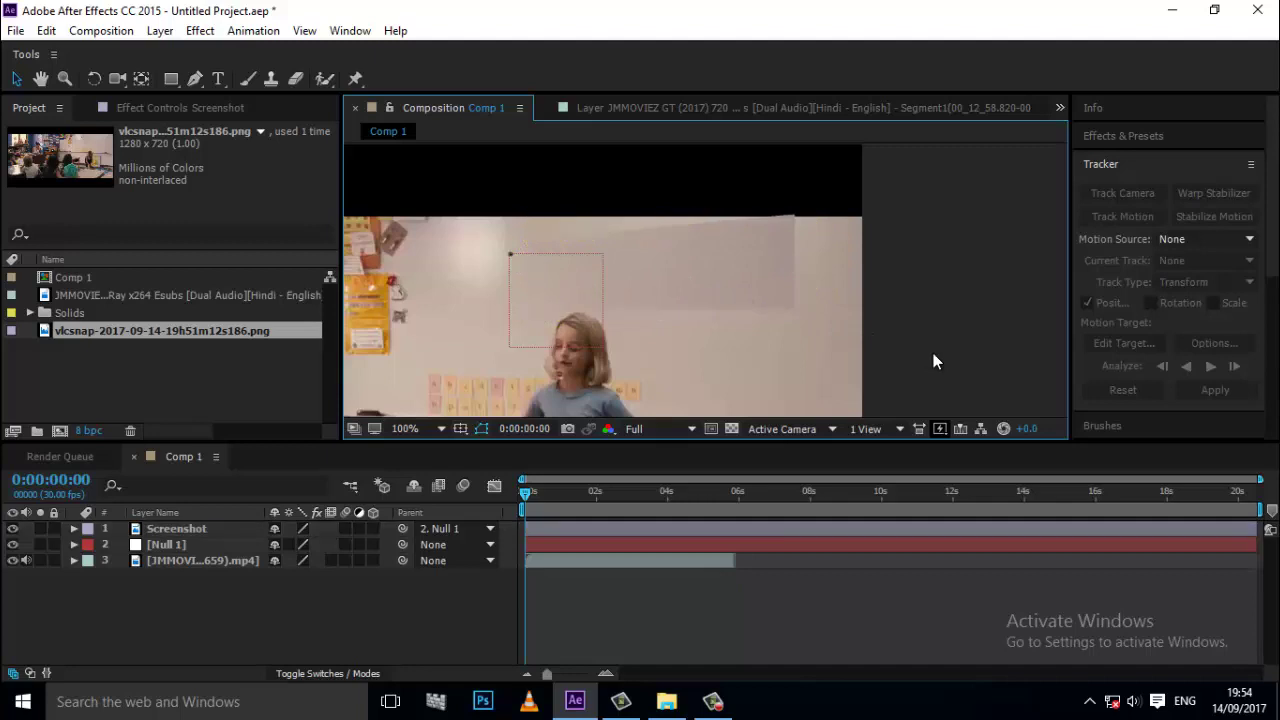
{"action": "key", "text": "shift+slash"}
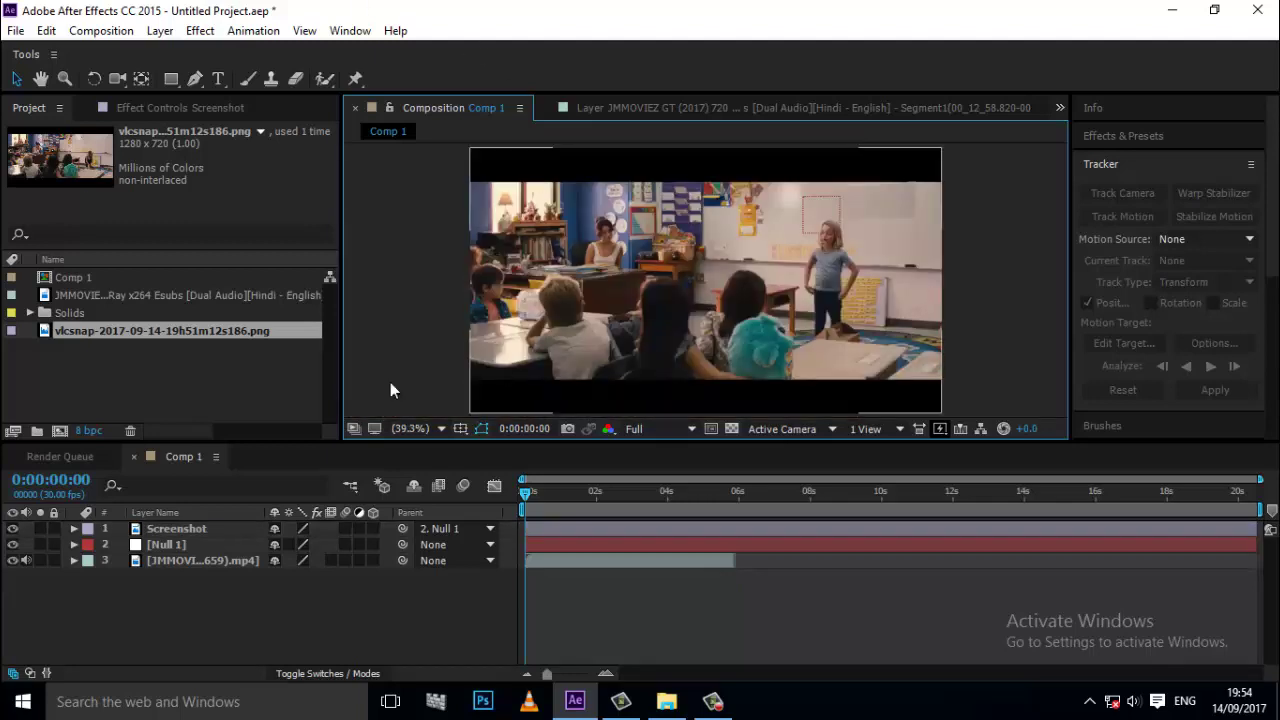
Open Screenshot's Mask 1 settings, try a 42-pixel feather, and undo it back to 0
{"action": "left_click", "coordinate": [228, 530]}
{"action": "left_click", "coordinate": [73, 529]}
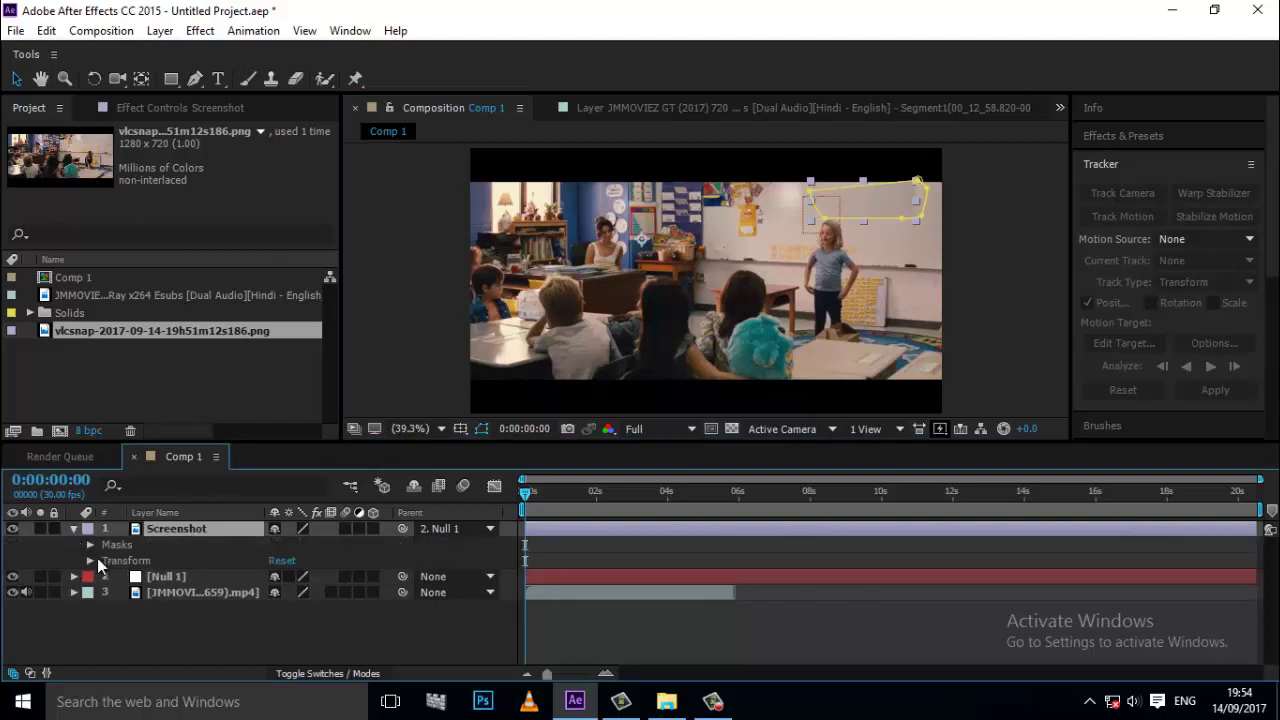
{"action": "left_click", "coordinate": [90, 546]}
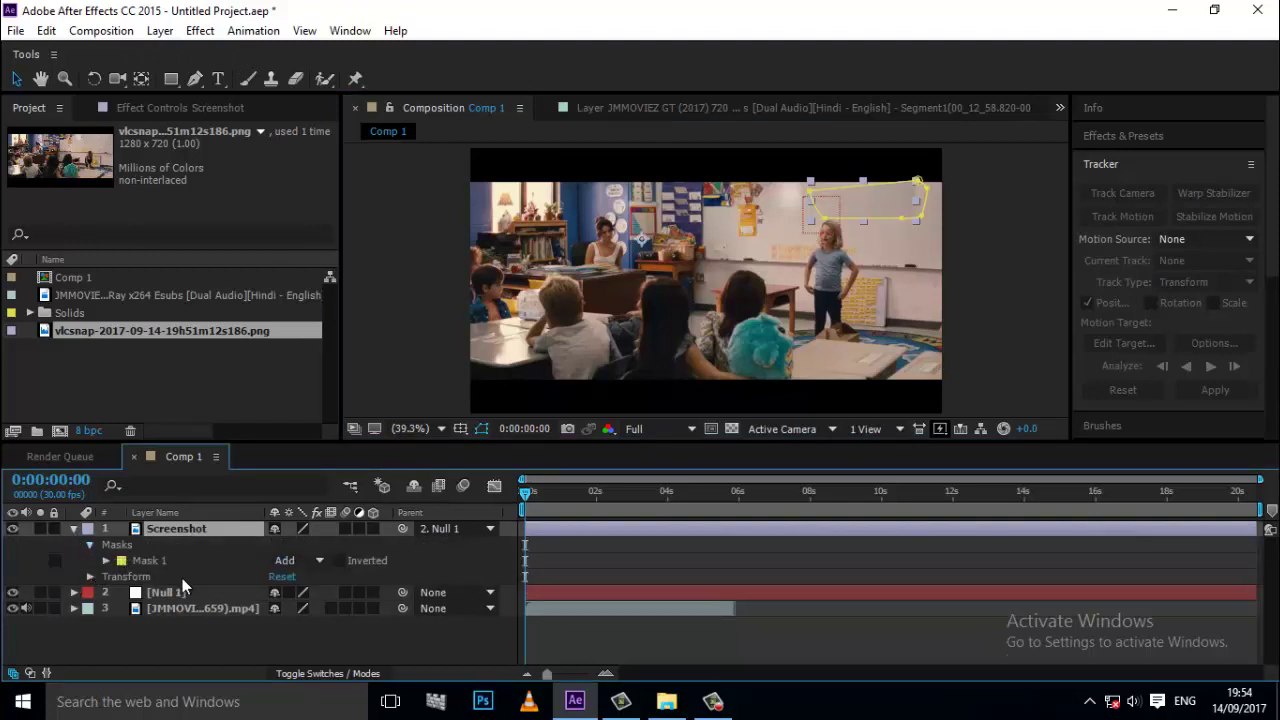
{"action": "left_click", "coordinate": [106, 561]}
{"action": "mouse_move", "coordinate": [295, 592]}
{"action": "left_mouse_down"}
{"action": "mouse_move", "coordinate": [369, 592]}
{"action": "mouse_move", "coordinate": [325, 592]}
{"action": "mouse_move", "coordinate": [336, 592]}
{"action": "left_mouse_up"}
{"action": "left_click", "coordinate": [518, 599]}
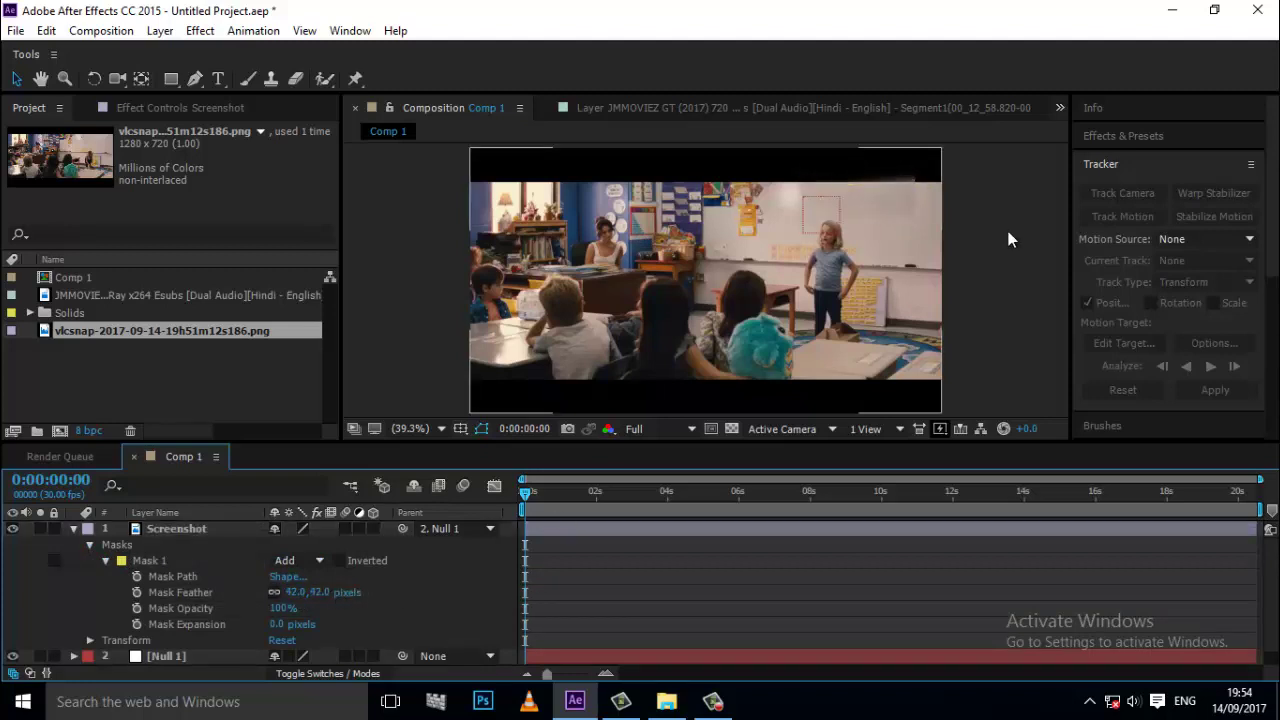
{"action": "key", "text": "ctrl+z"}
{"action": "key", "text": "ctrl+z"}
{"action": "key", "text": "ctrl+z"}
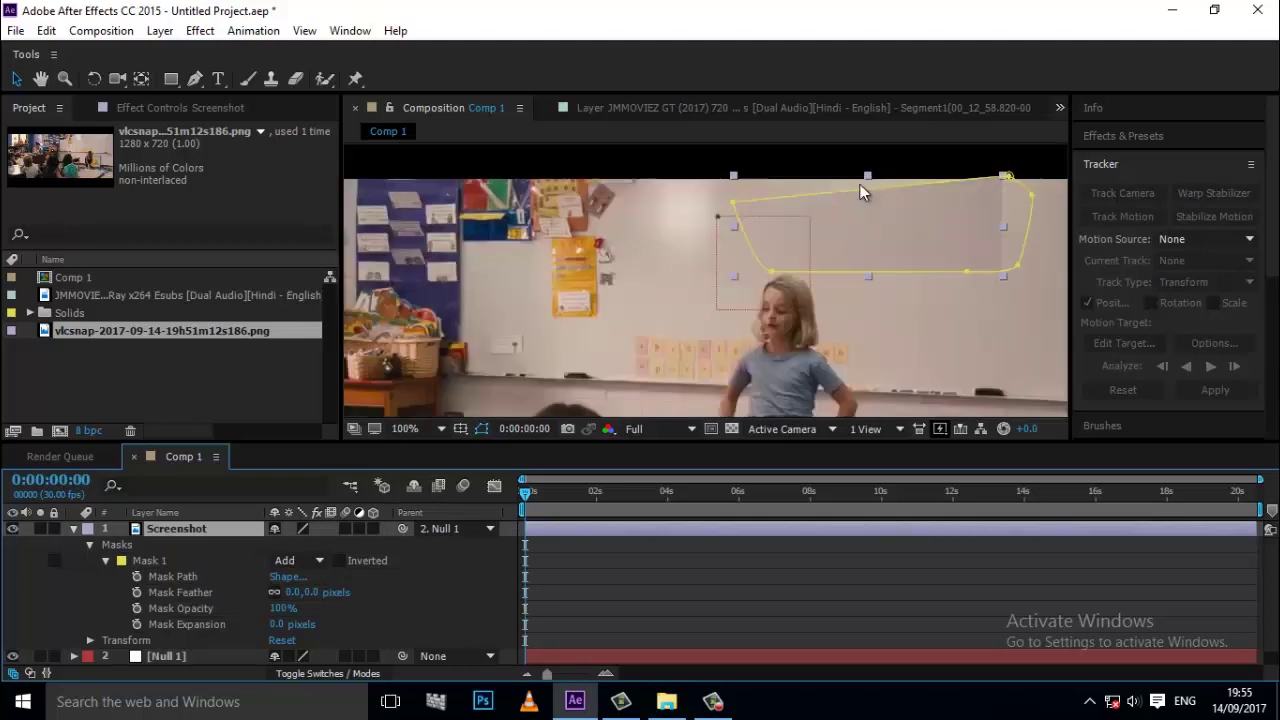
Drag the mask's top and left vertices to curve its left end
{"action": "scroll", "coordinate": [860, 184], "scroll_direction": "up", "scroll_amount": 5}
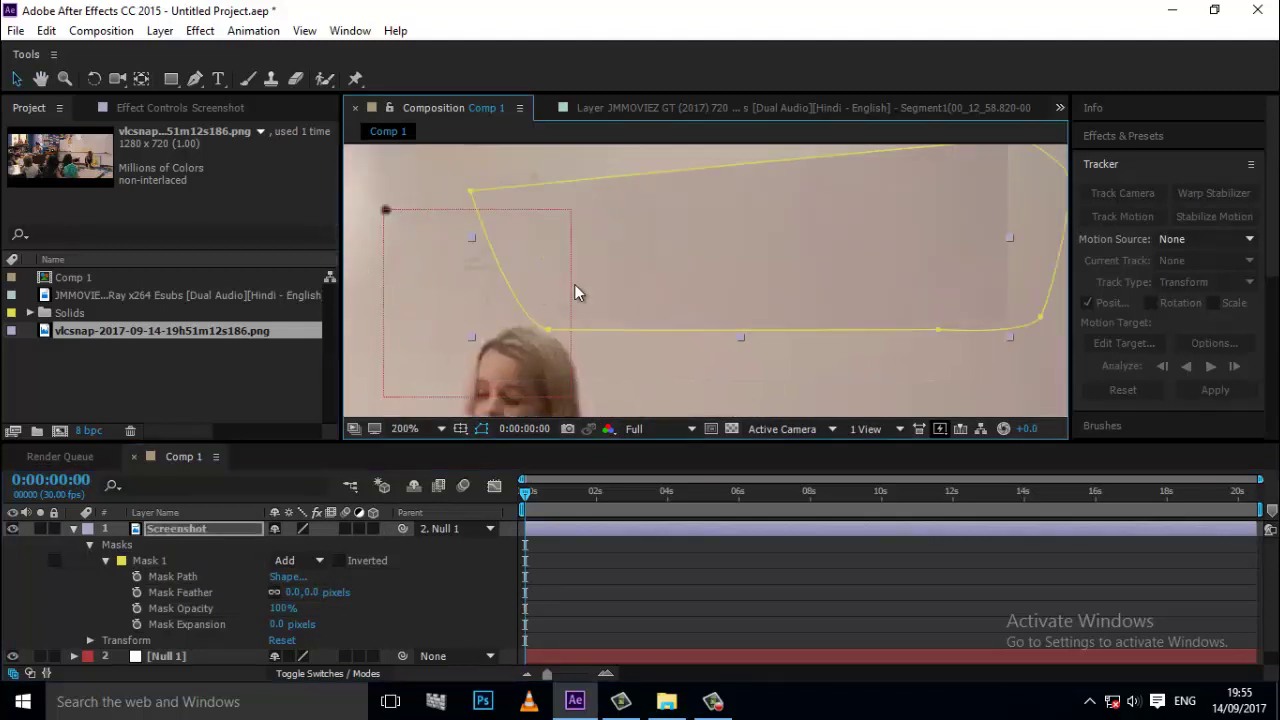
{"action": "scroll", "coordinate": [574, 284], "scroll_direction": "down", "scroll_amount": 2}
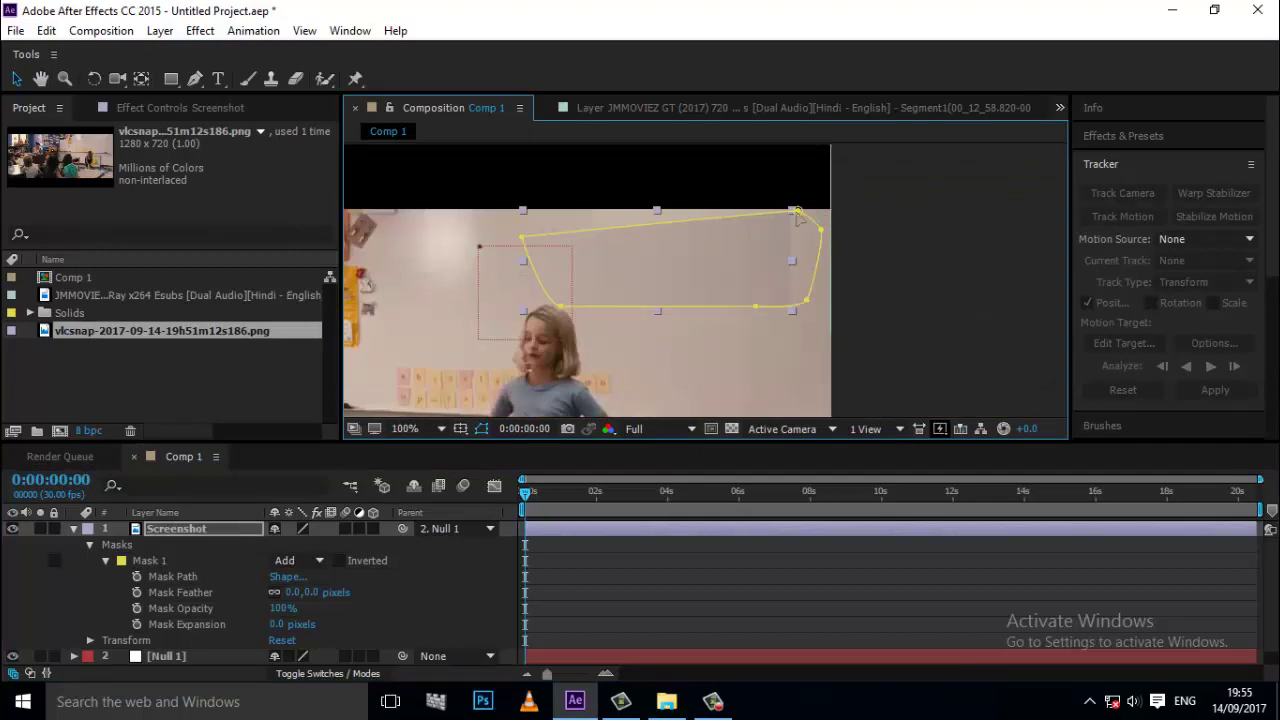
{"action": "left_click_drag", "start_coordinate": [796, 212], "coordinate": [788, 224]}
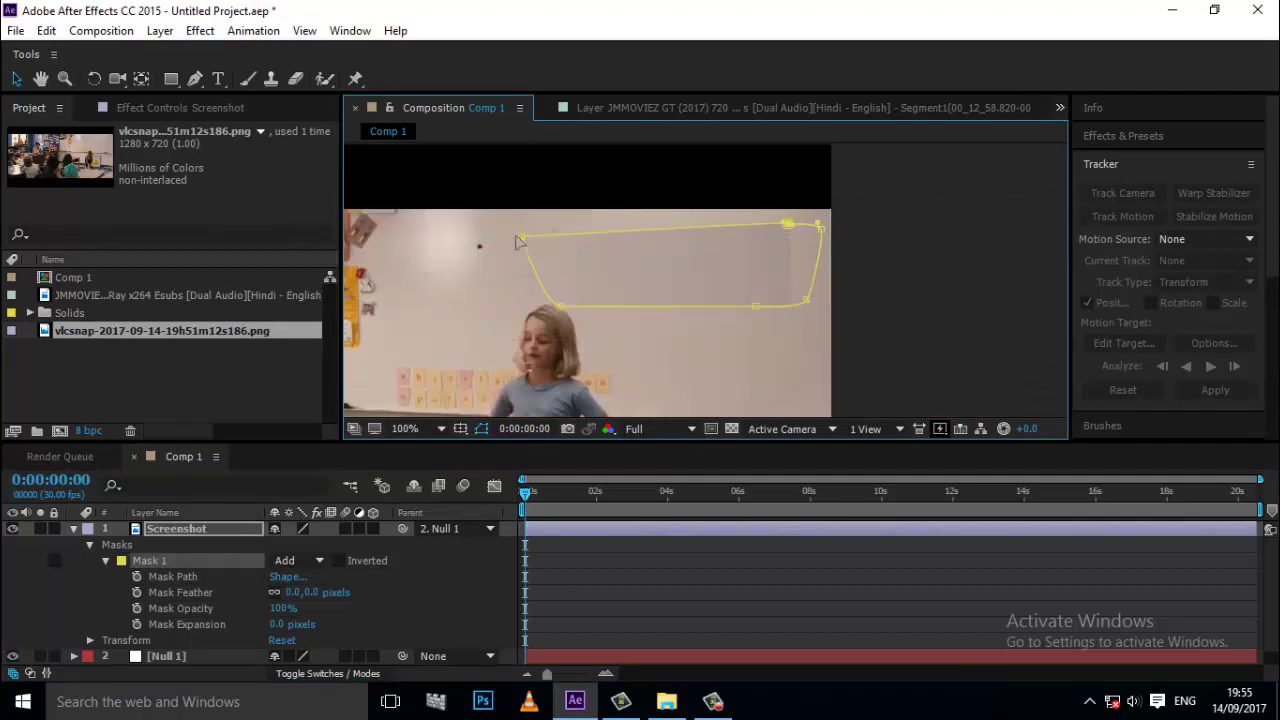
{"action": "left_click_drag", "start_coordinate": [521, 238], "coordinate": [548, 230]}
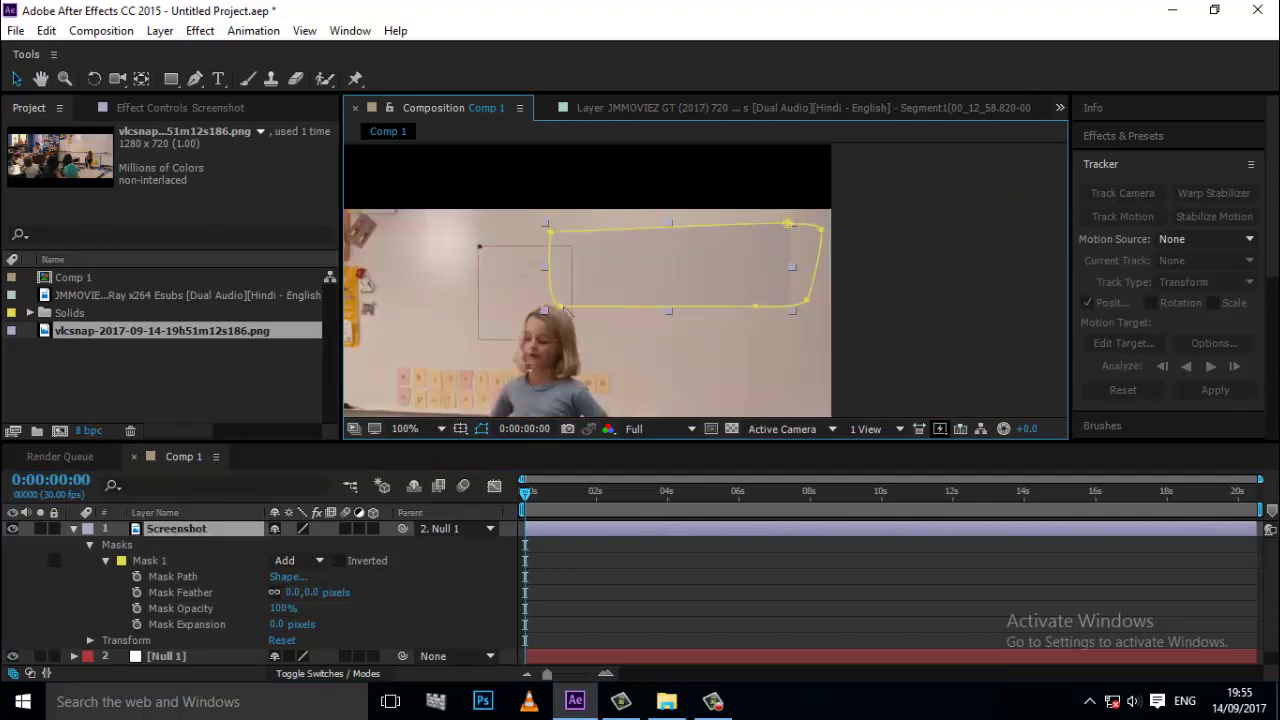
{"action": "mouse_move", "coordinate": [556, 304]}
{"action": "left_mouse_down"}
{"action": "mouse_move", "coordinate": [528, 268]}
{"action": "mouse_move", "coordinate": [531, 289]}
{"action": "left_mouse_up"}
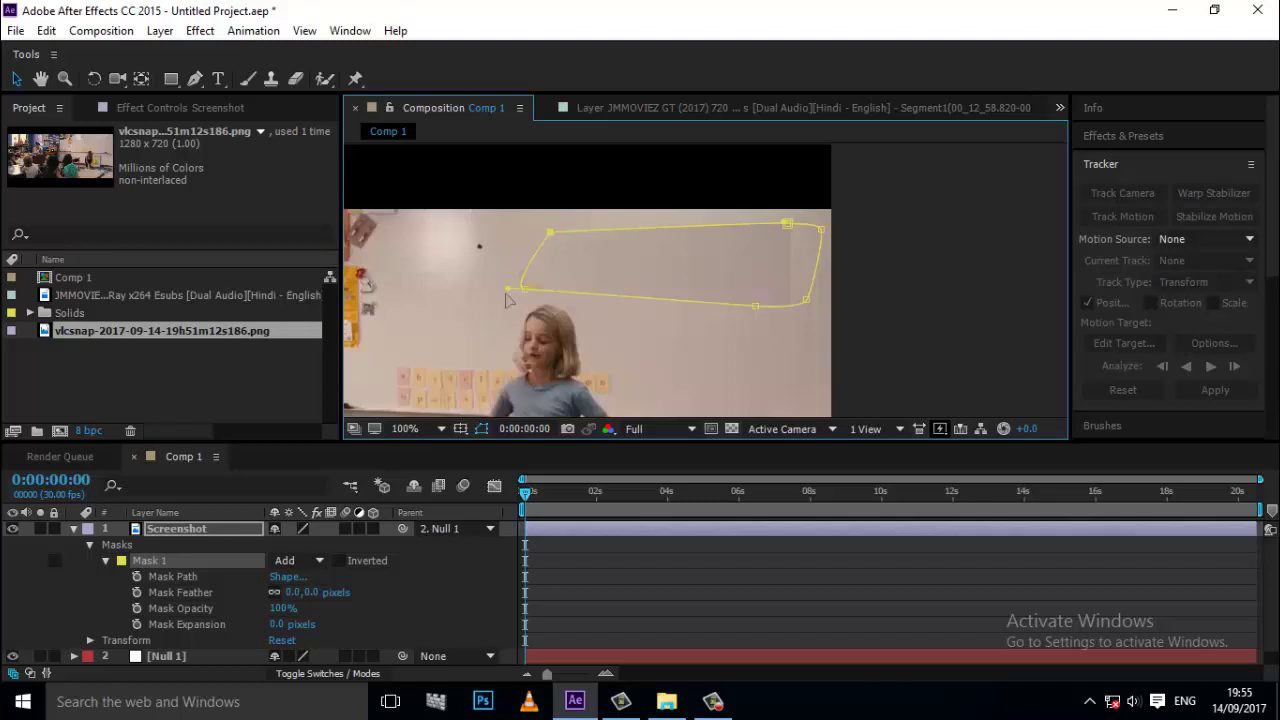
{"action": "left_click_drag", "start_coordinate": [508, 295], "coordinate": [538, 286]}
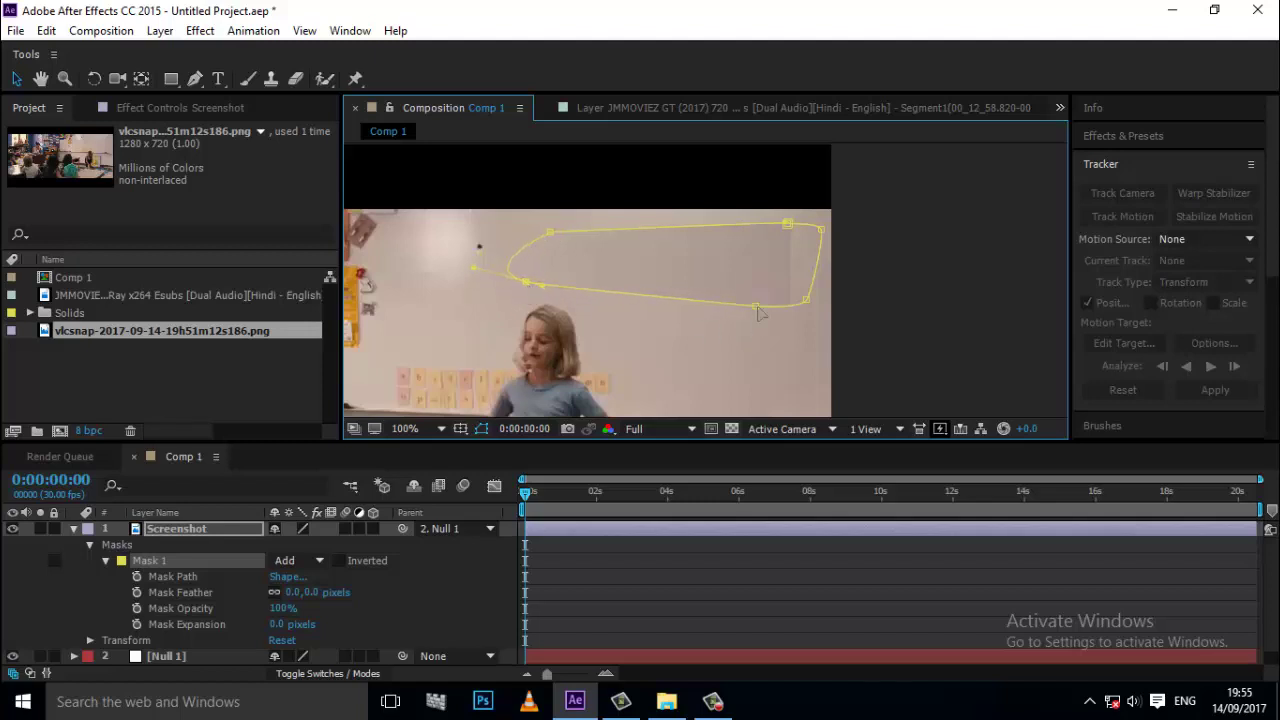
Round off the mask's right end, adjust its lower-left point, and nudge it slightly left
{"action": "mouse_move", "coordinate": [805, 301]}
{"action": "left_mouse_down"}
{"action": "mouse_move", "coordinate": [811, 281]}
{"action": "mouse_move", "coordinate": [773, 284]}
{"action": "left_mouse_up"}
{"action": "left_click_drag", "start_coordinate": [788, 223], "coordinate": [708, 228]}
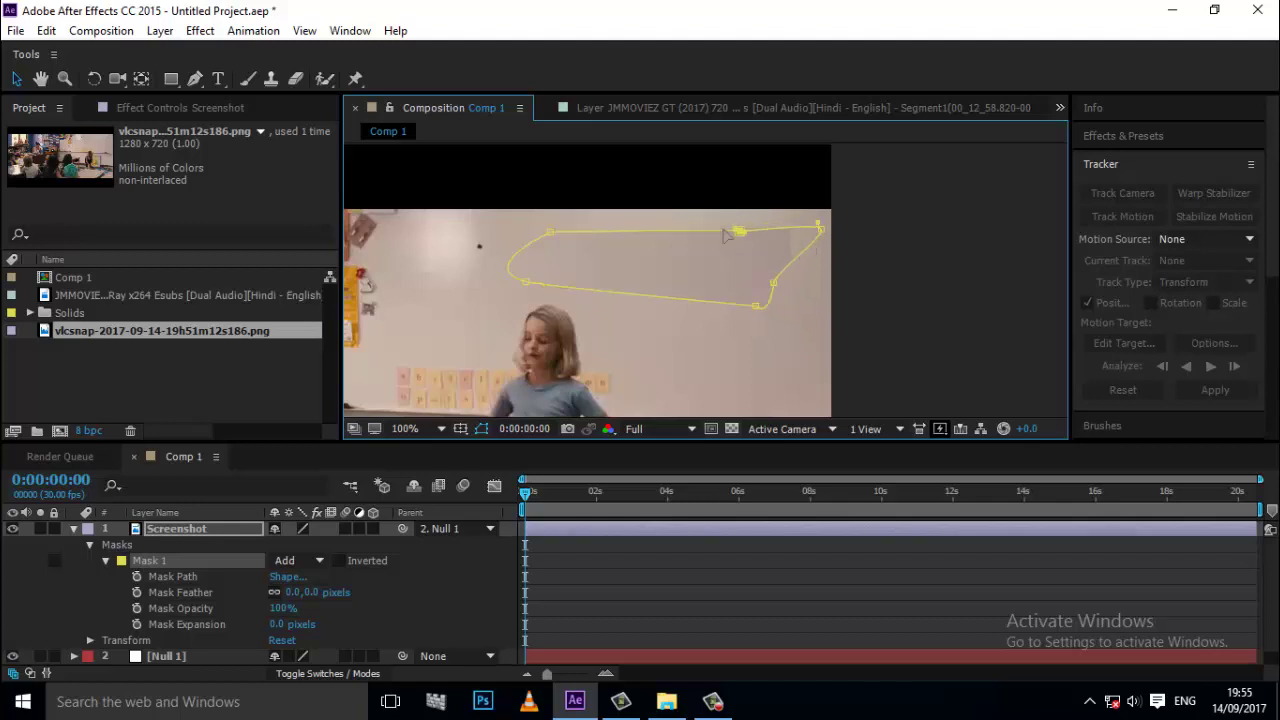
{"action": "left_click_drag", "start_coordinate": [808, 227], "coordinate": [760, 240]}
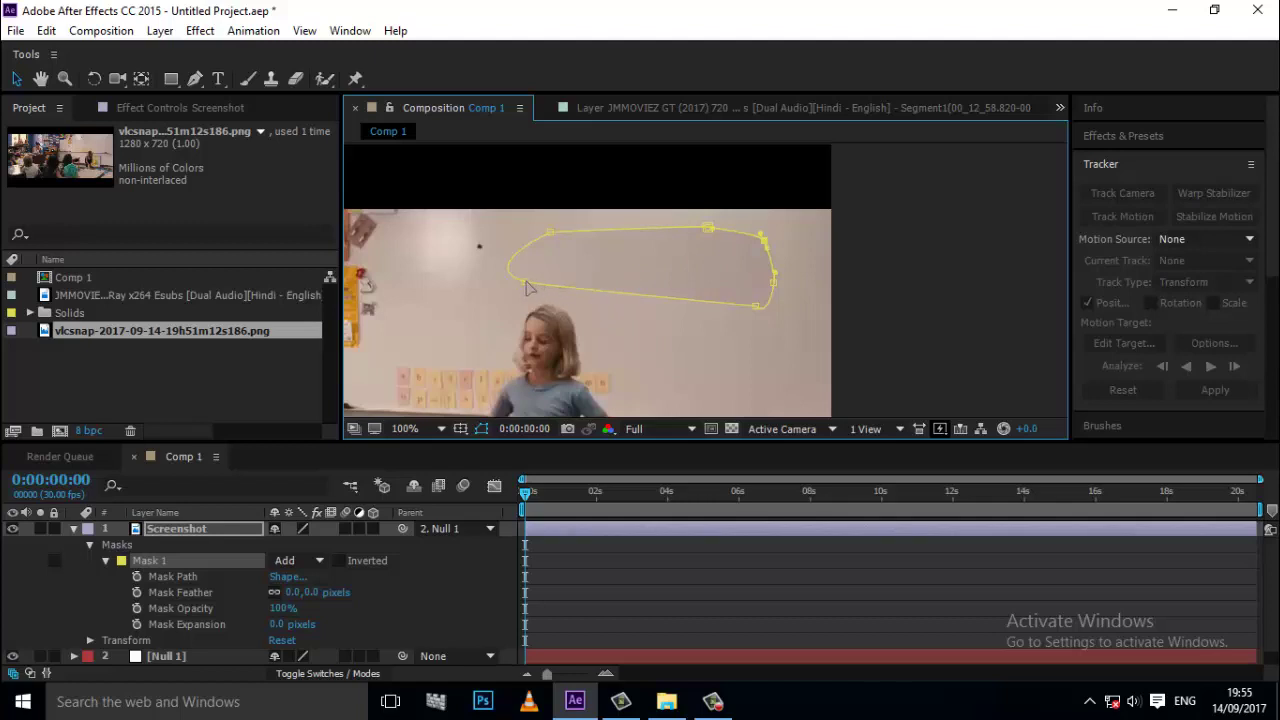
{"action": "left_click_drag", "start_coordinate": [529, 287], "coordinate": [541, 294]}
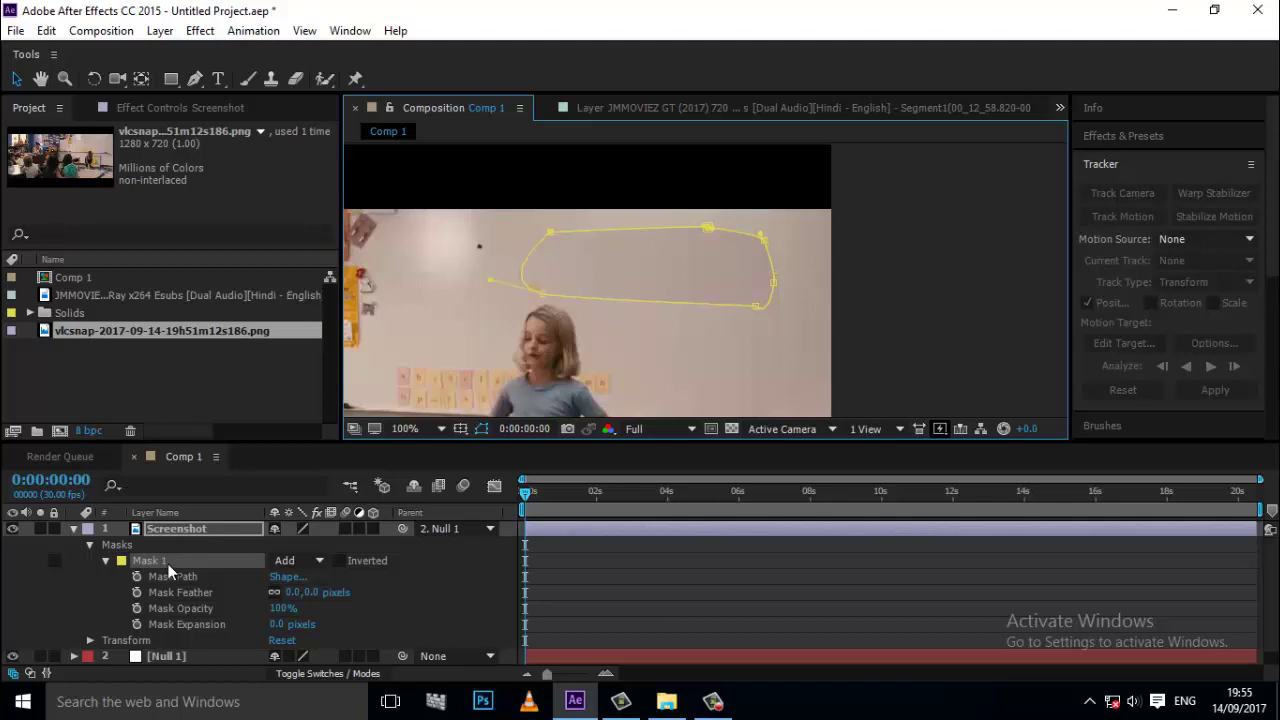
{"action": "left_click", "coordinate": [172, 576]}
{"action": "double_click", "coordinate": [560, 233]}
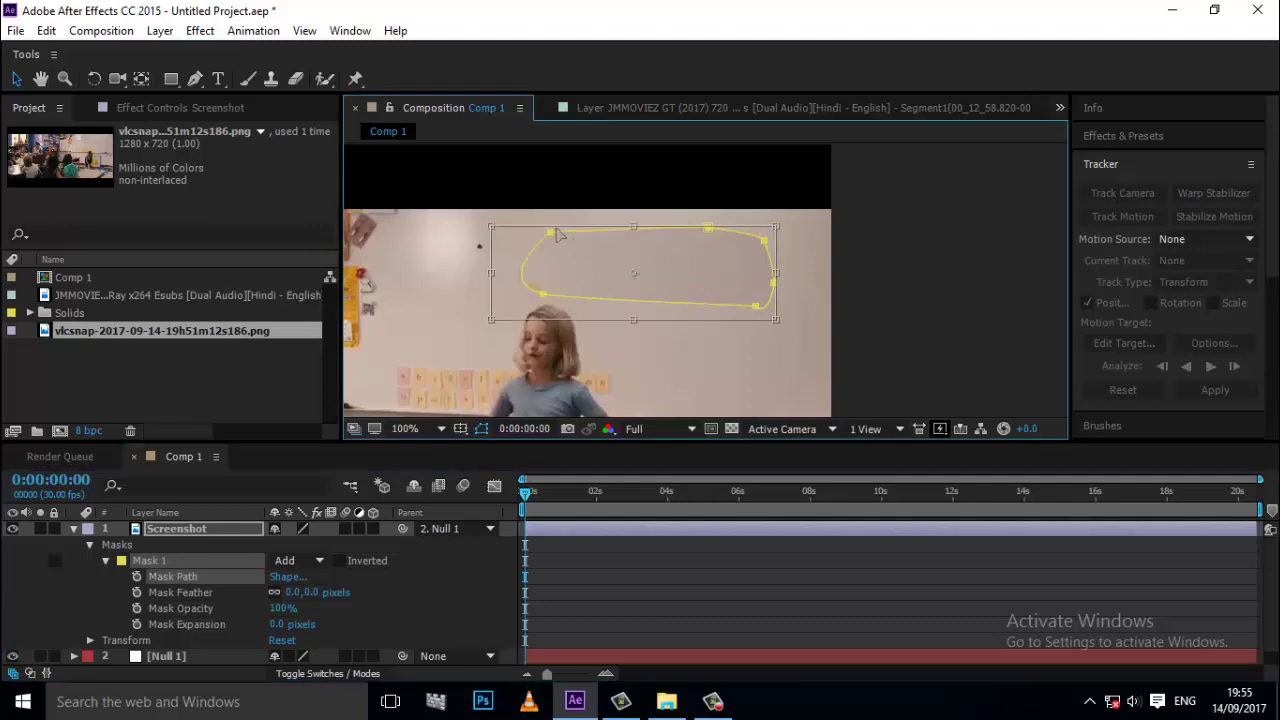
{"action": "left_click_drag", "start_coordinate": [657, 281], "coordinate": [653, 278]}
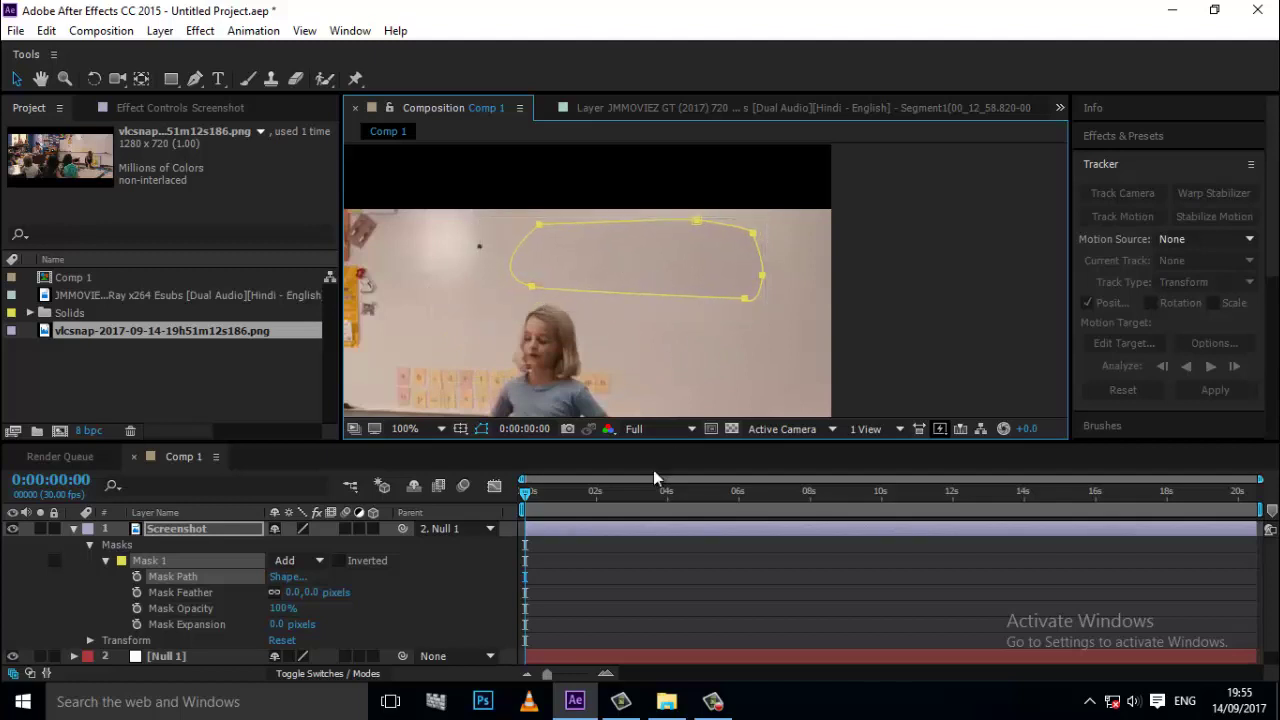
{"action": "left_click", "coordinate": [655, 590]}
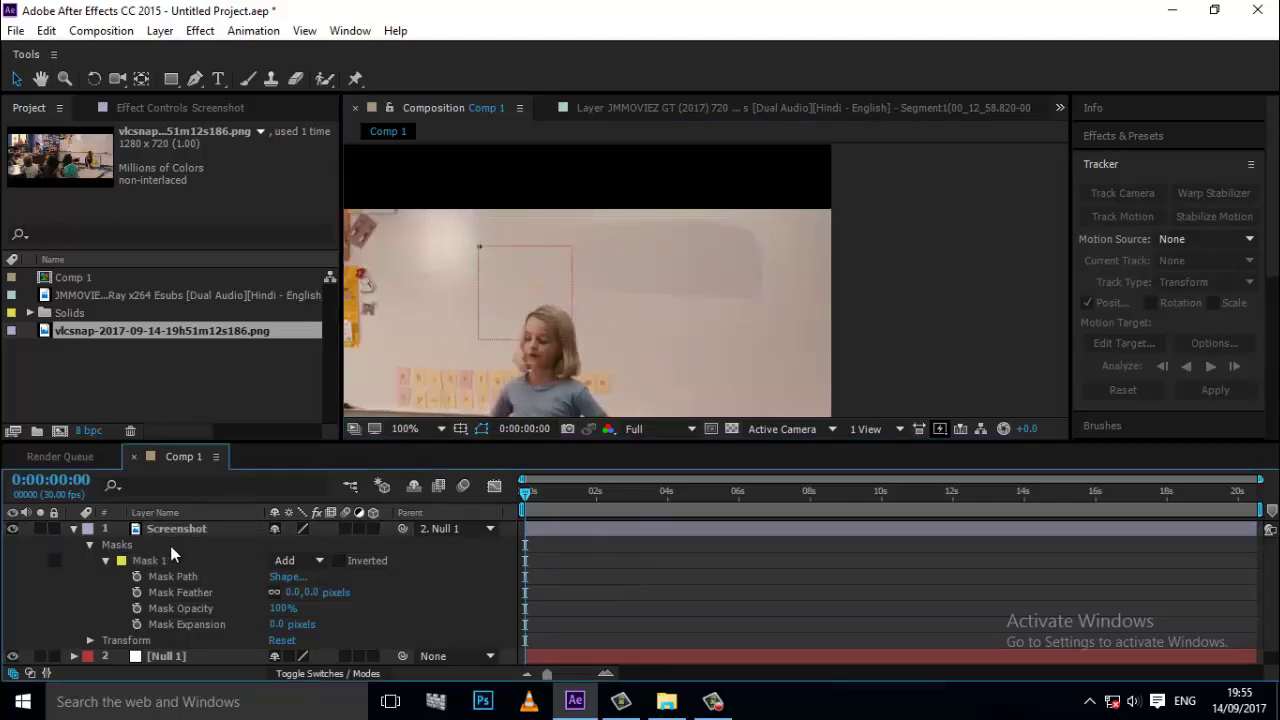
Give the Screenshot layer's Mask 1 a 20-pixel feather, keeping mask opacity at 100%
{"action": "left_click_drag", "start_coordinate": [274, 610], "coordinate": [263, 612]}
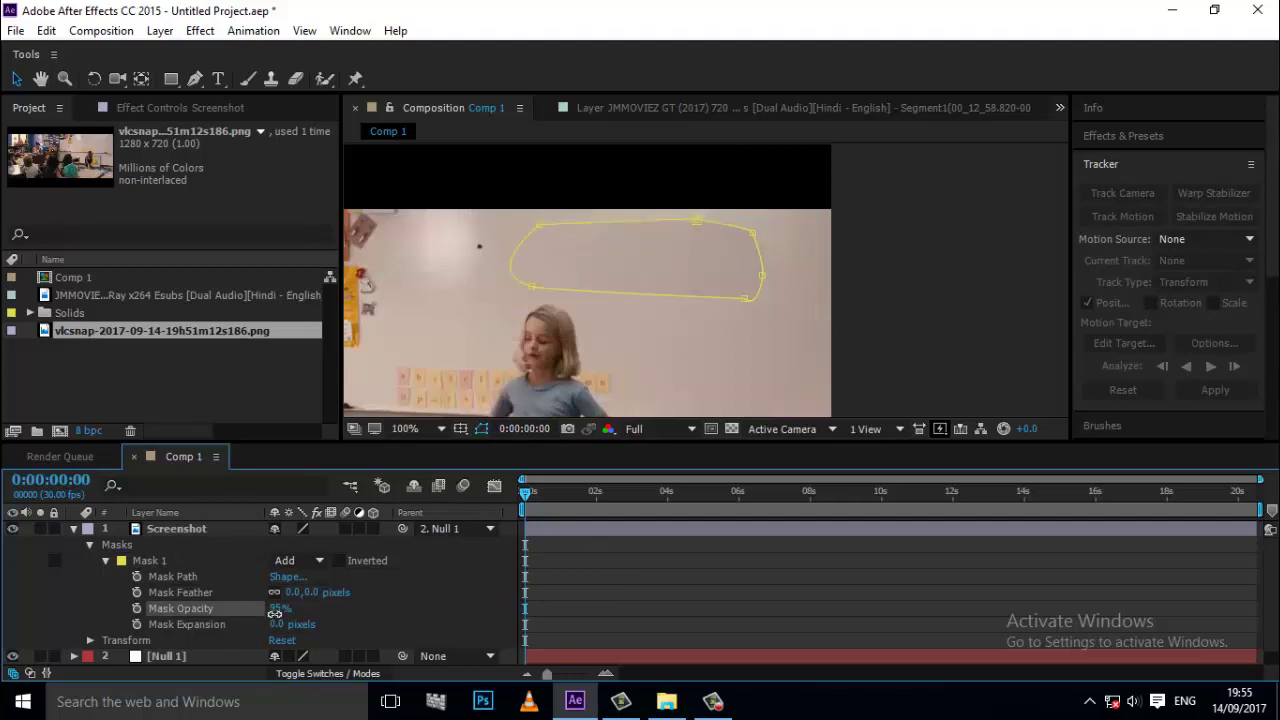
{"action": "left_click_drag", "start_coordinate": [283, 610], "coordinate": [430, 565]}
{"action": "left_click", "coordinate": [464, 611]}
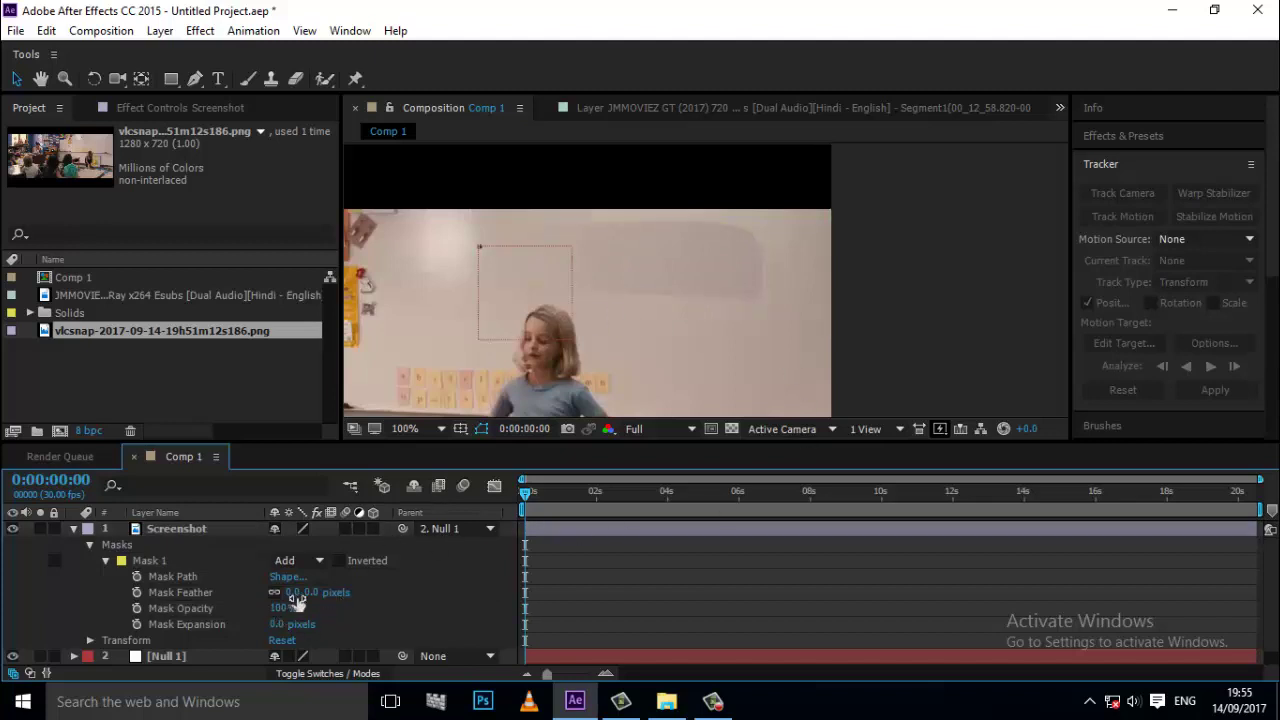
{"action": "mouse_move", "coordinate": [295, 592]}
{"action": "left_mouse_down"}
{"action": "mouse_move", "coordinate": [333, 593]}
{"action": "mouse_move", "coordinate": [313, 593]}
{"action": "left_mouse_up"}
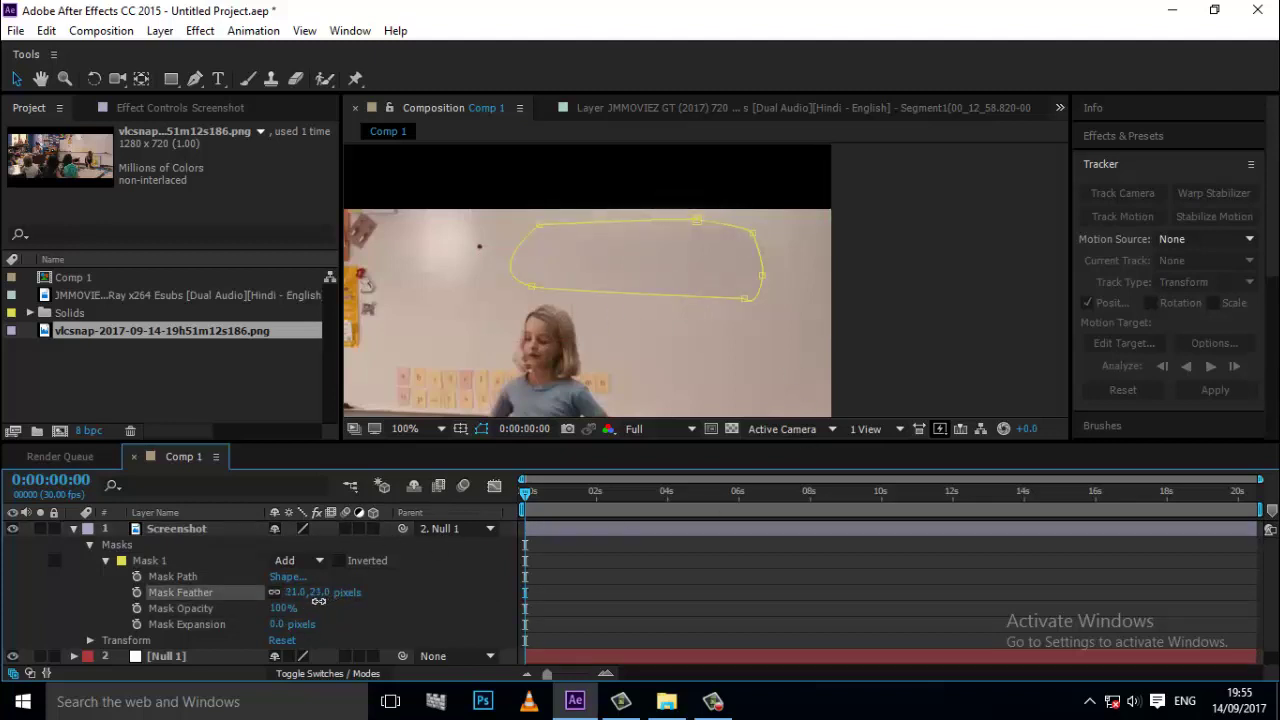
{"action": "left_click", "coordinate": [456, 622]}
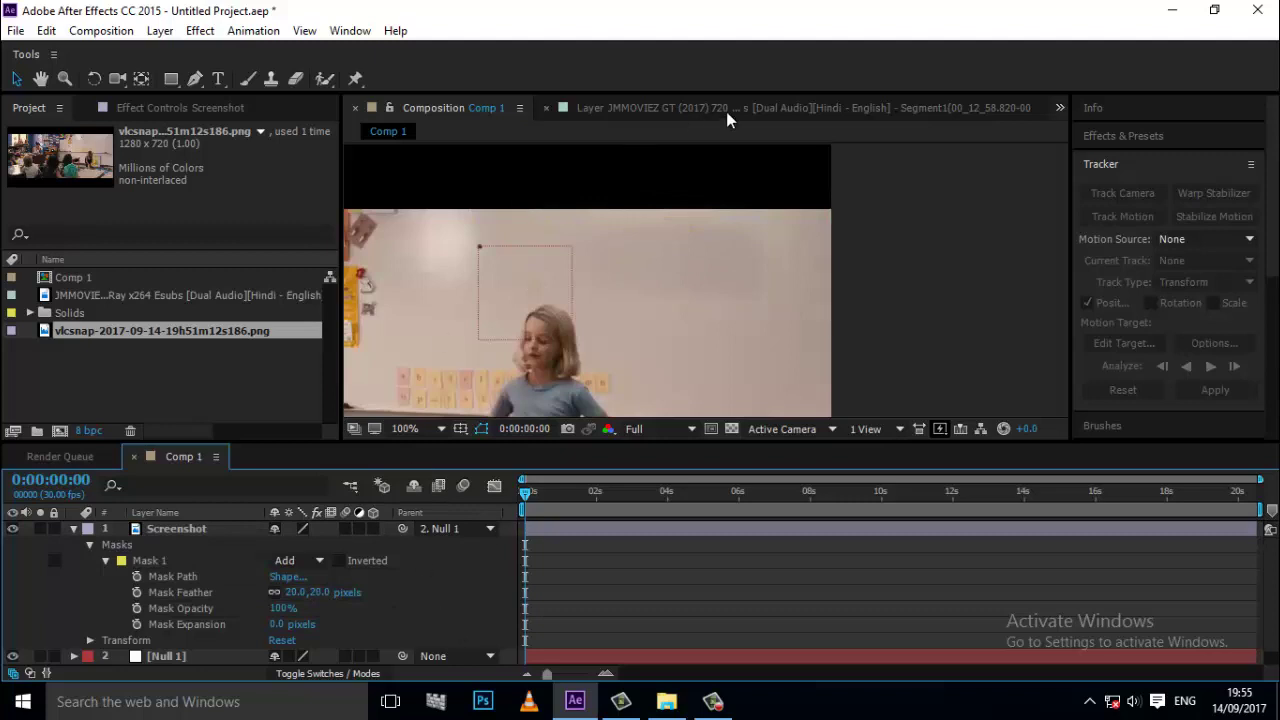
{"action": "key", "text": "shift+slash"}
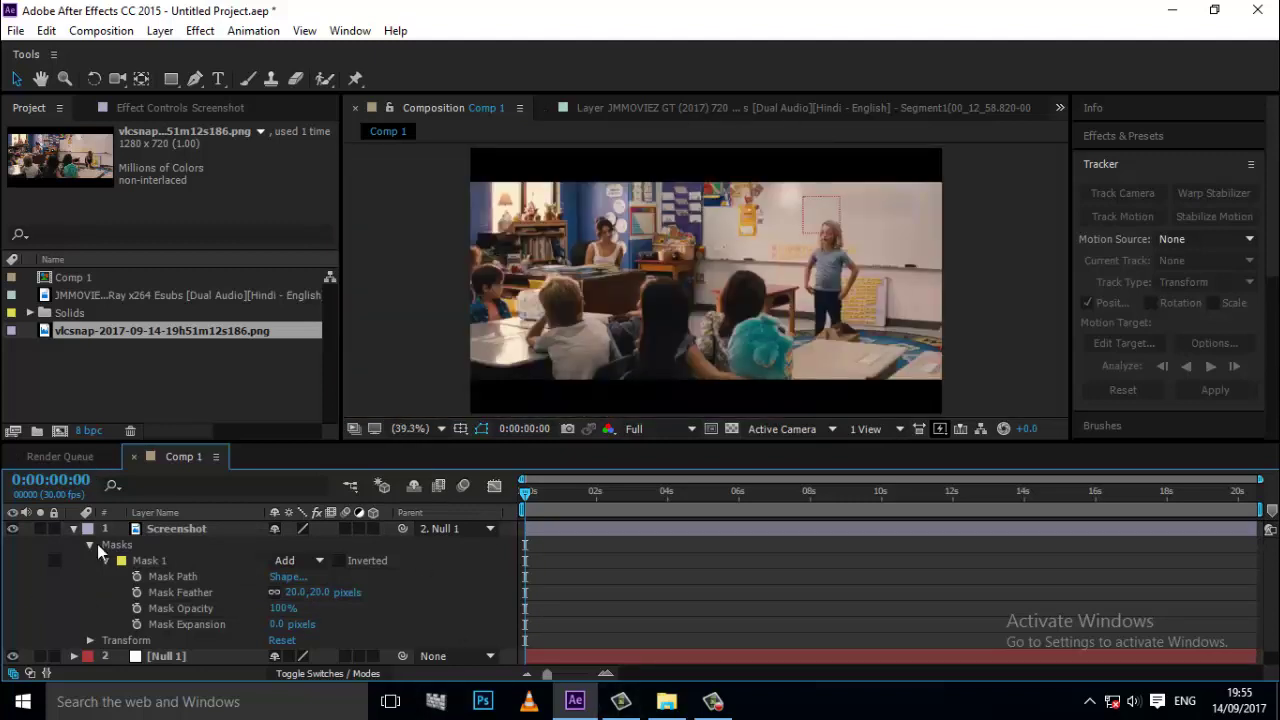
Collapse the Screenshot layer, preview the comp up to 0:00:02:24, and reselect Screenshot
{"action": "left_click", "coordinate": [74, 531]}
{"action": "key", "text": "space"}
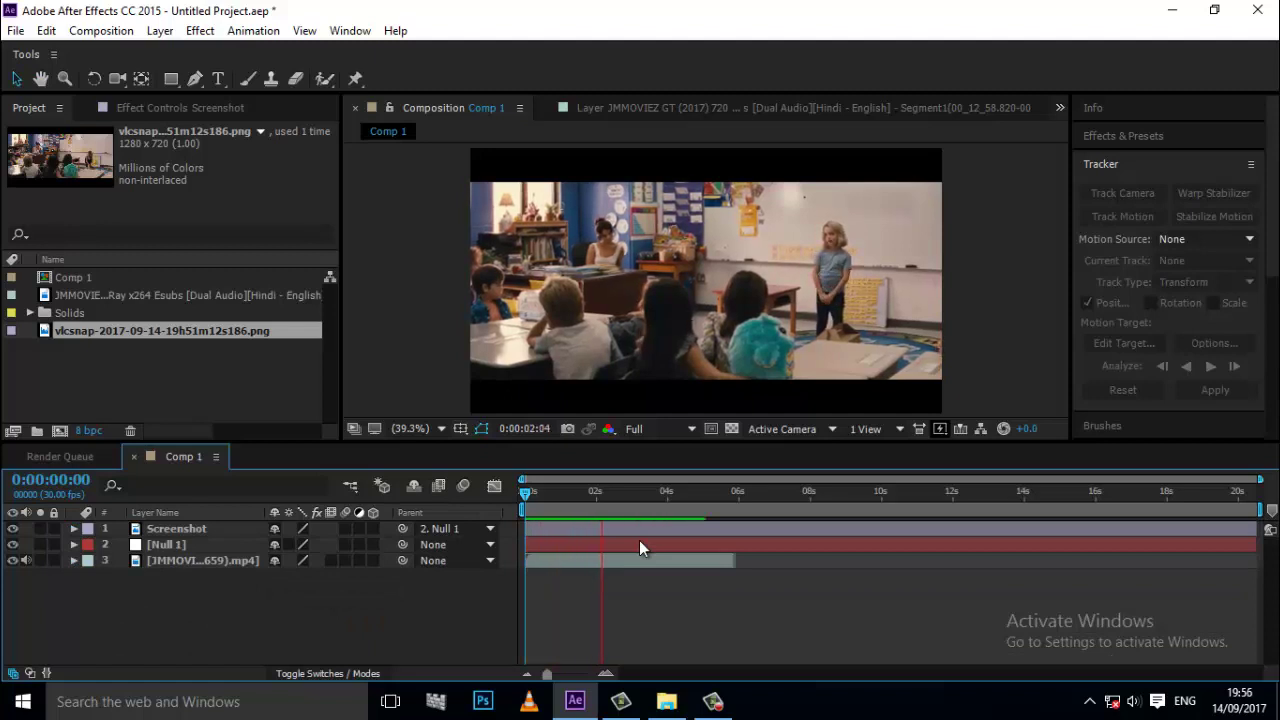
{"action": "key", "text": "space"}
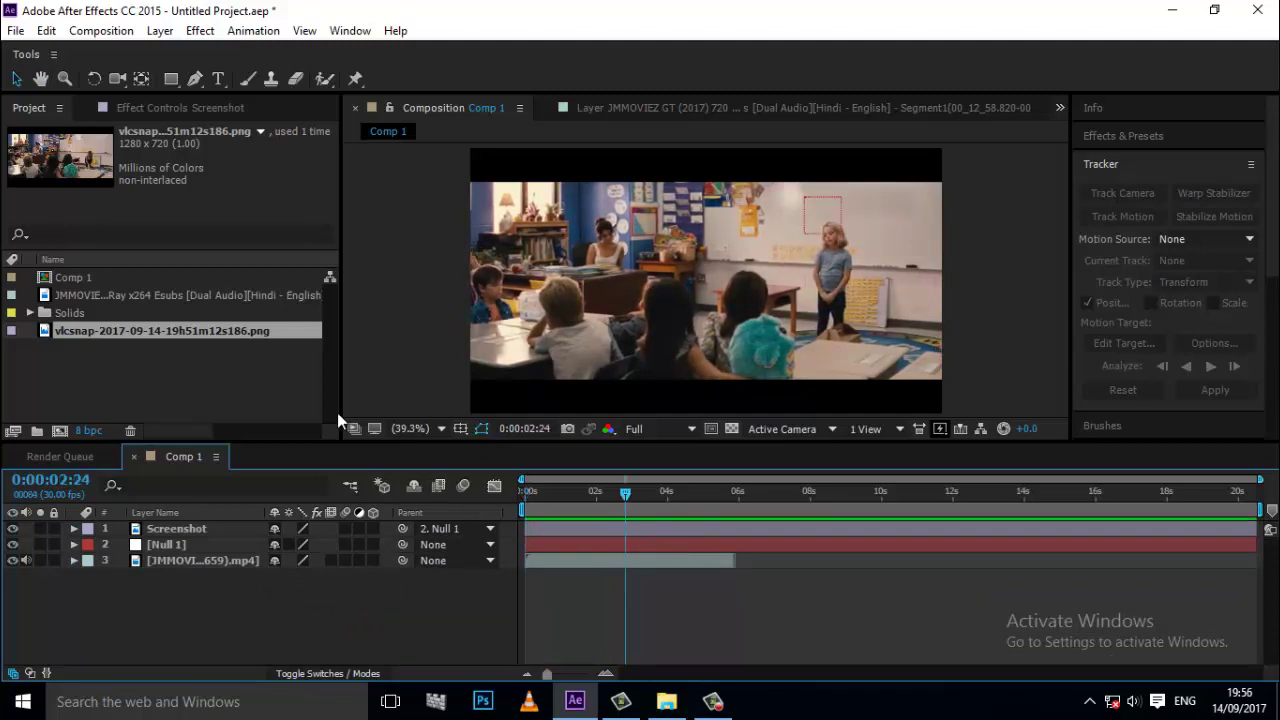
{"action": "left_click", "coordinate": [195, 109]}
Add a Levels effect to Screenshot with Input Black 78 and Gamma 1.97
{"action": "right_click", "coordinate": [108, 306]}
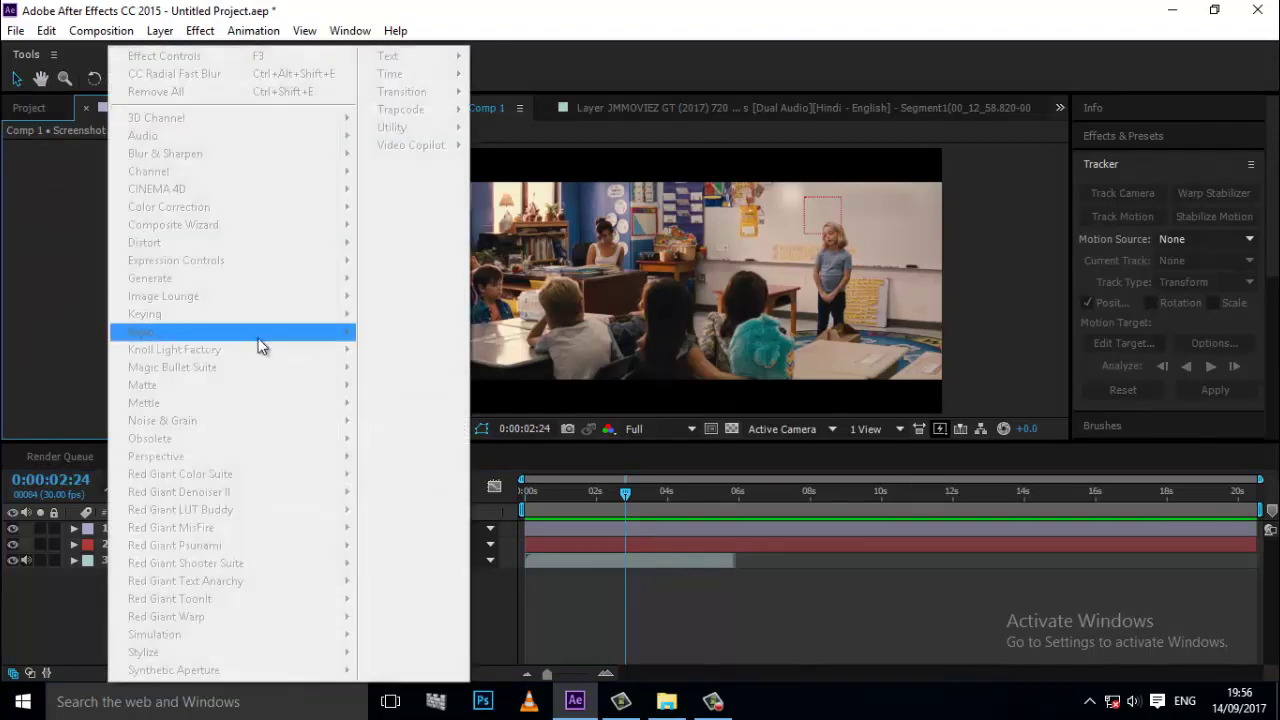
{"action": "key", "text": "Escape"}
{"action": "left_click", "coordinate": [221, 534]}
{"action": "right_click", "coordinate": [112, 300]}
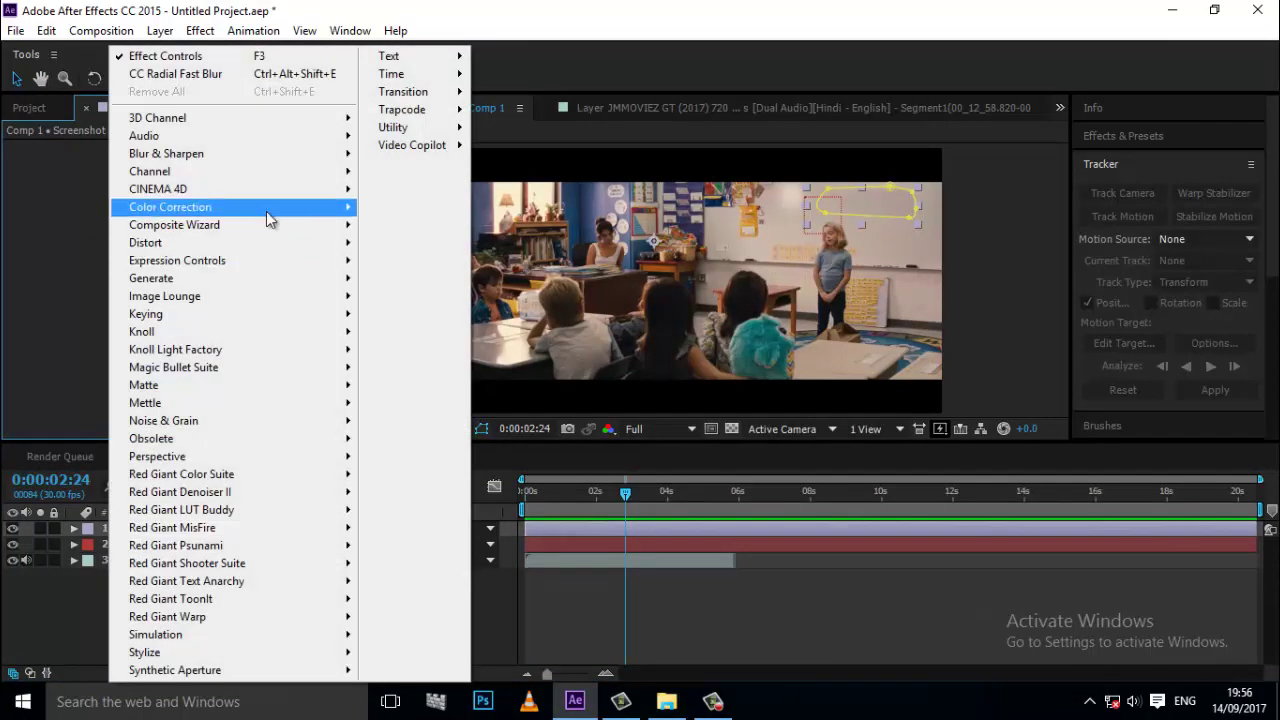
{"action": "mouse_move", "coordinate": [170, 207]}
{"action": "left_click", "coordinate": [465, 542]}
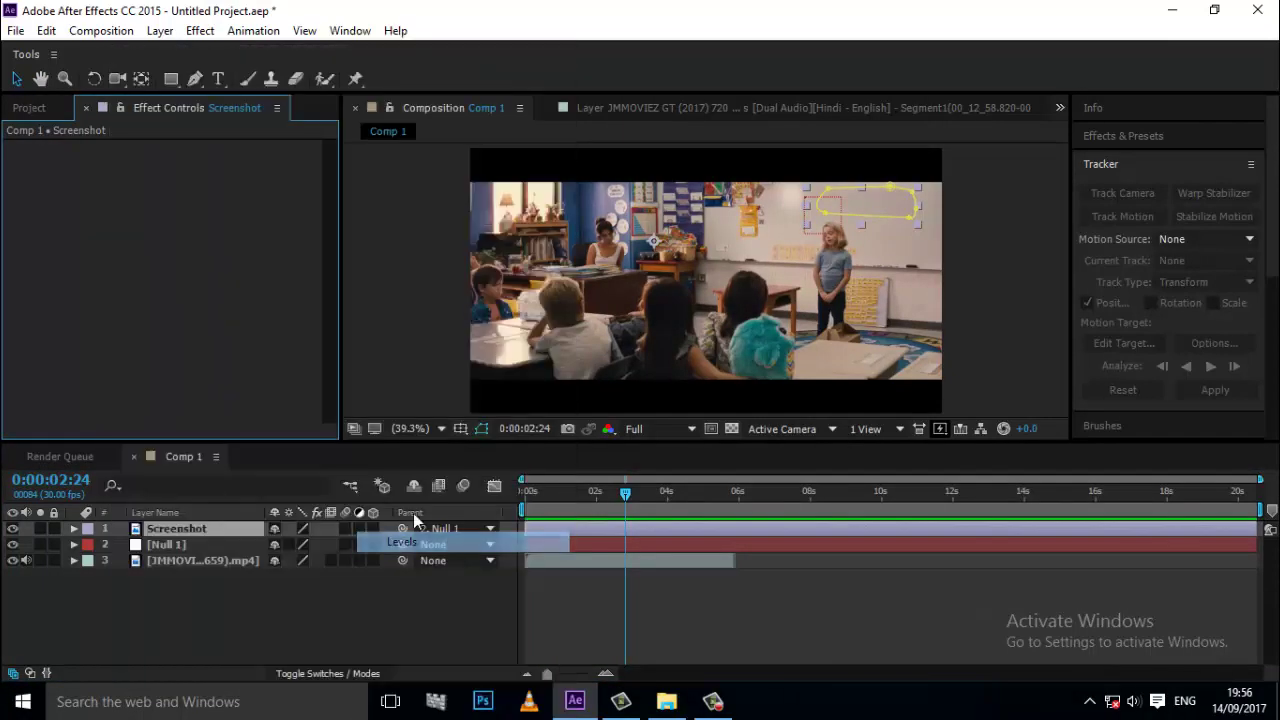
{"action": "left_click_drag", "start_coordinate": [173, 254], "coordinate": [130, 272]}
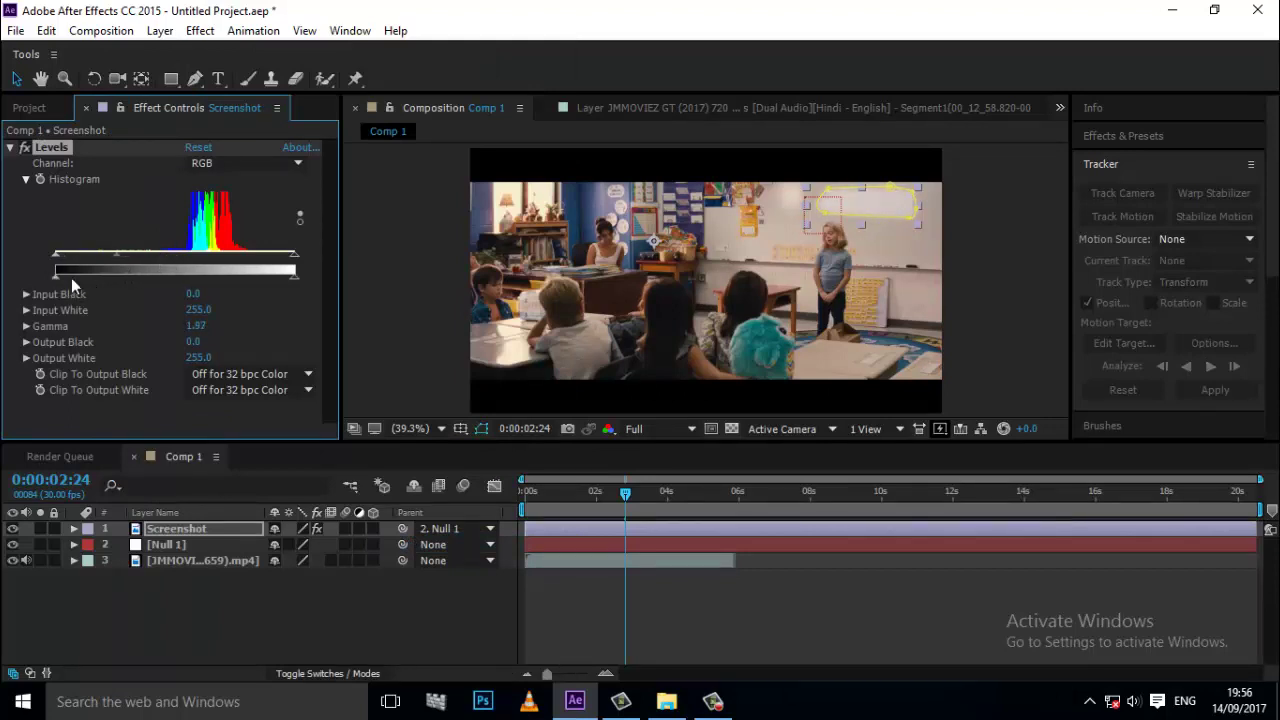
{"action": "left_click_drag", "start_coordinate": [87, 265], "coordinate": [128, 270]}
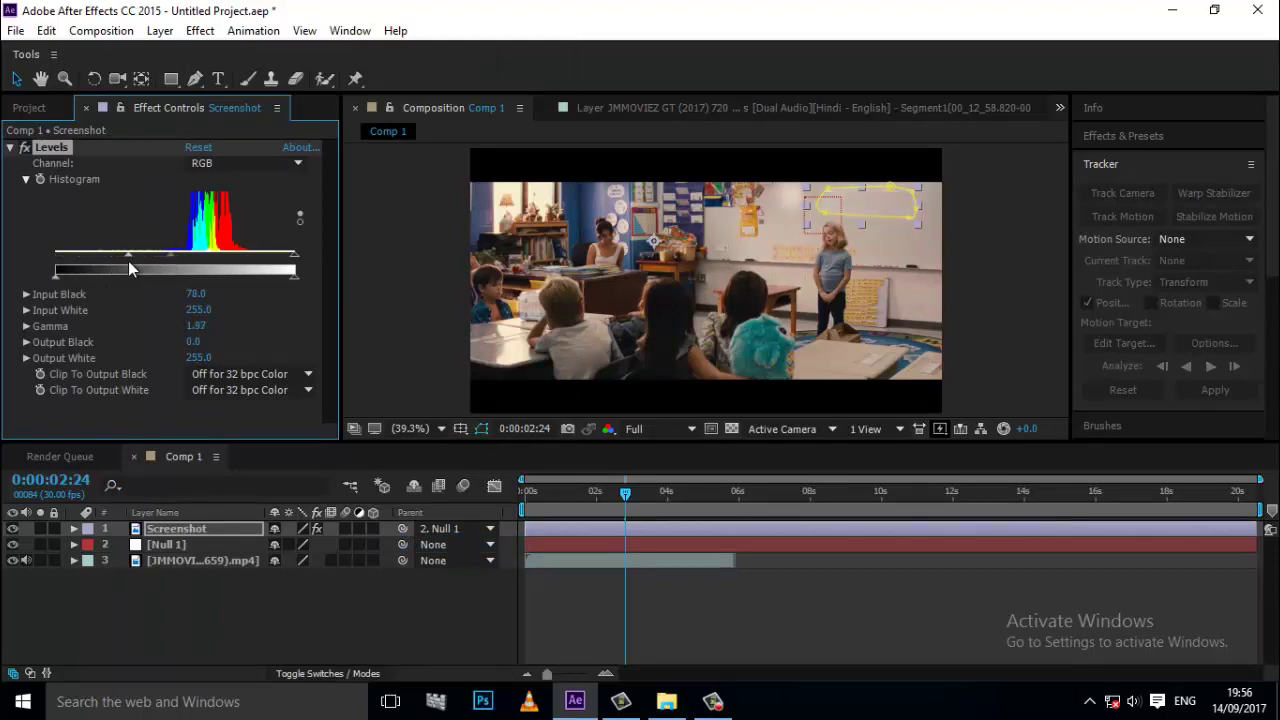
Check the patch against the wall, preview the comp, and scrub back to the start
{"action": "left_click", "coordinate": [418, 620]}
{"action": "scroll", "coordinate": [888, 188], "scroll_direction": "up", "scroll_amount": 5}
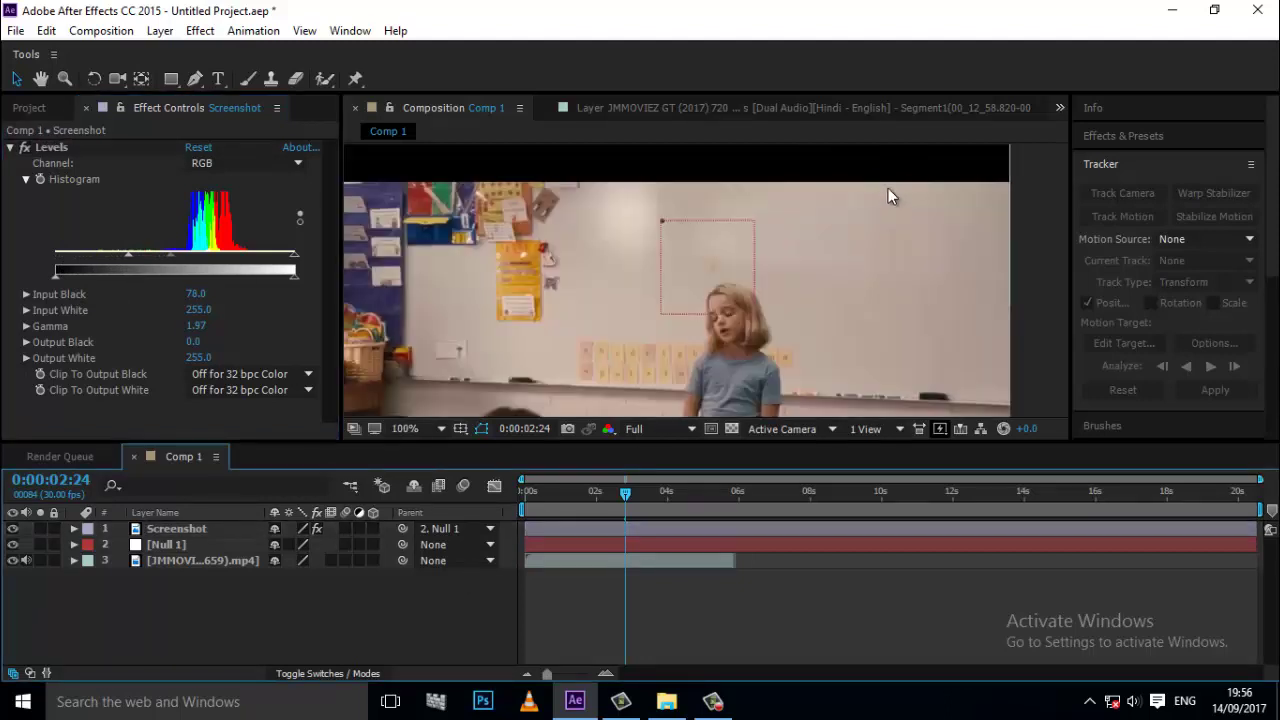
{"action": "mouse_move", "coordinate": [727, 244]}
{"action": "left_mouse_down"}
{"action": "mouse_move", "coordinate": [737, 206]}
{"action": "mouse_move", "coordinate": [711, 311]}
{"action": "left_mouse_up"}
{"action": "scroll", "coordinate": [737, 206], "scroll_direction": "down", "scroll_amount": 2}
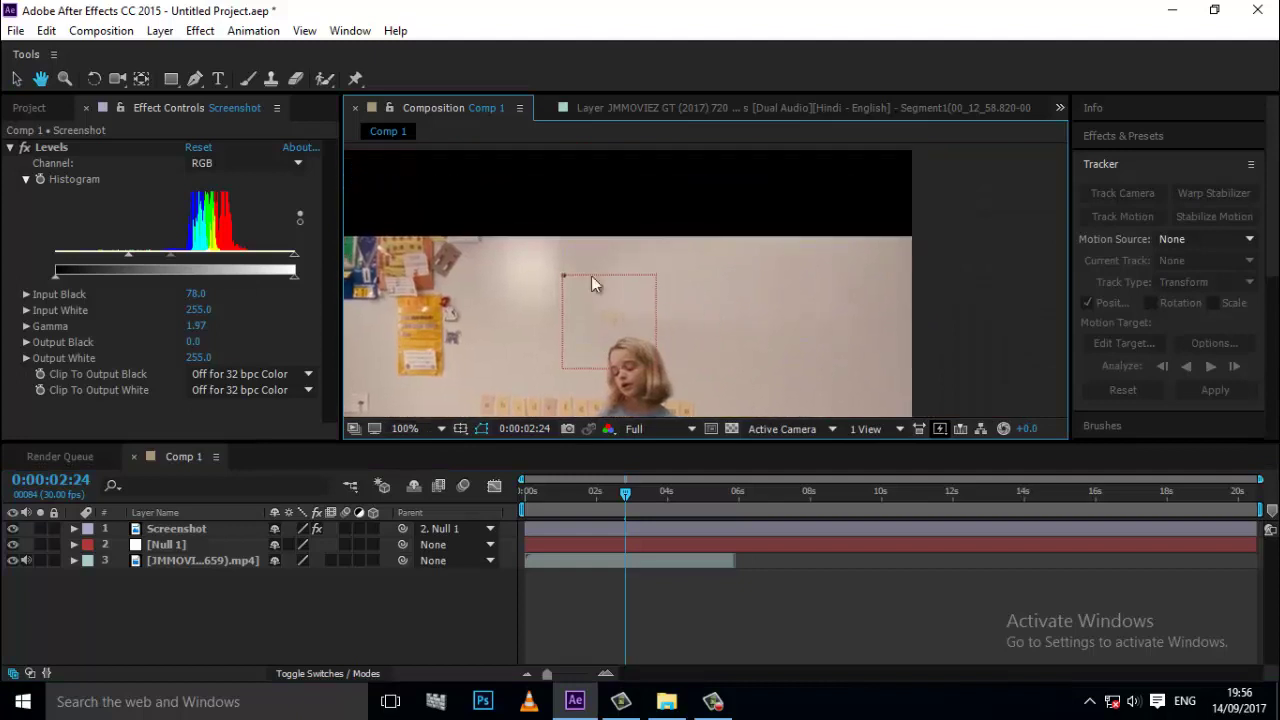
{"action": "left_click", "coordinate": [297, 254]}
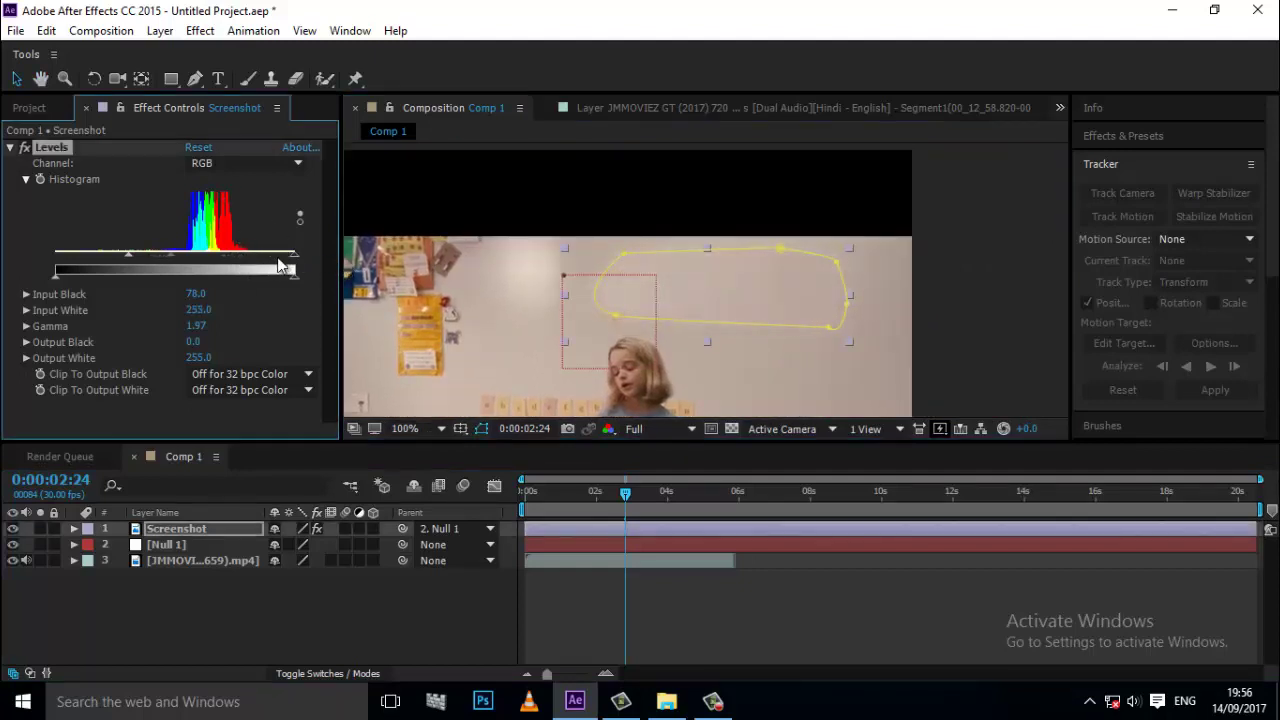
{"action": "left_click", "coordinate": [290, 580]}
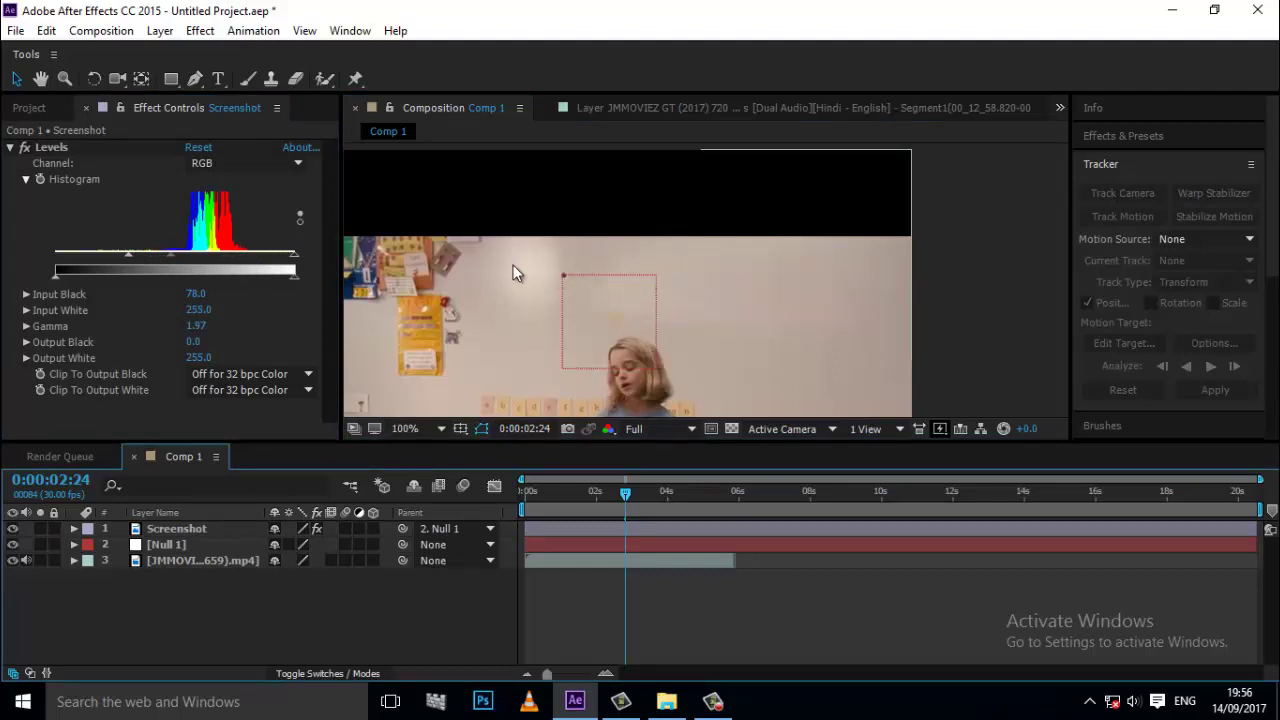
{"action": "left_click", "coordinate": [940, 322]}
{"action": "key", "text": "space"}
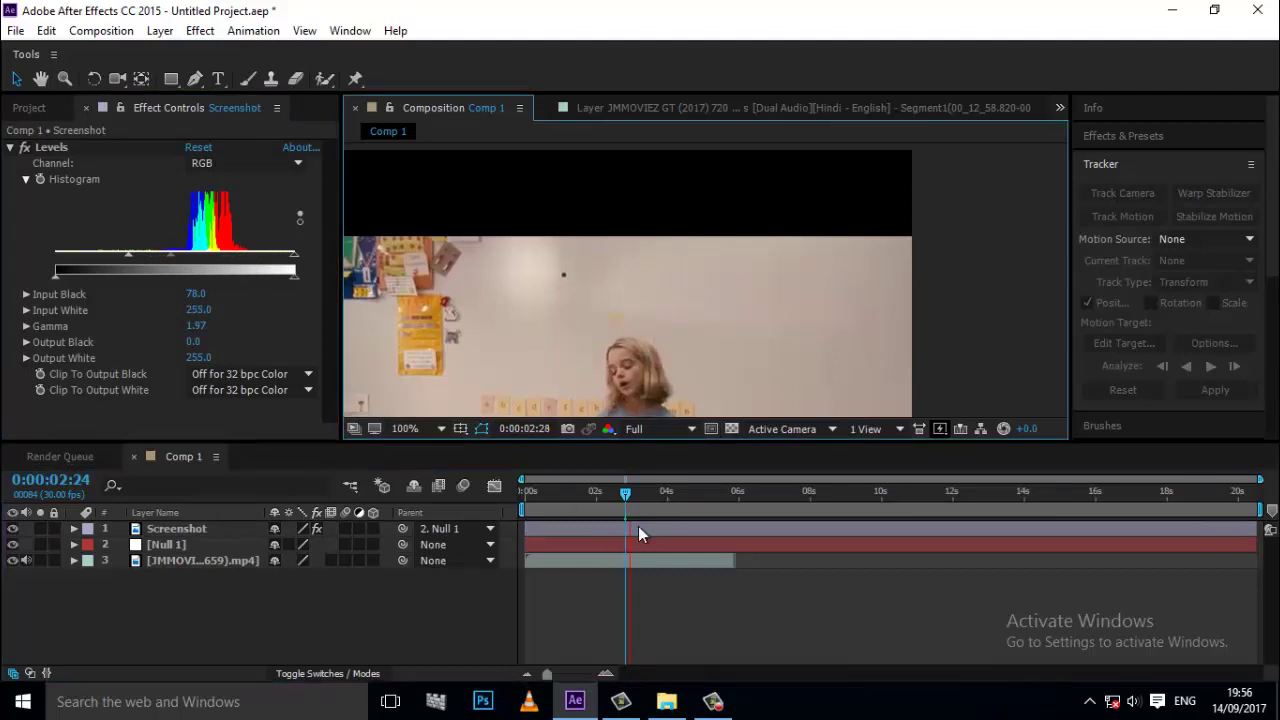
{"action": "left_click", "coordinate": [671, 491]}
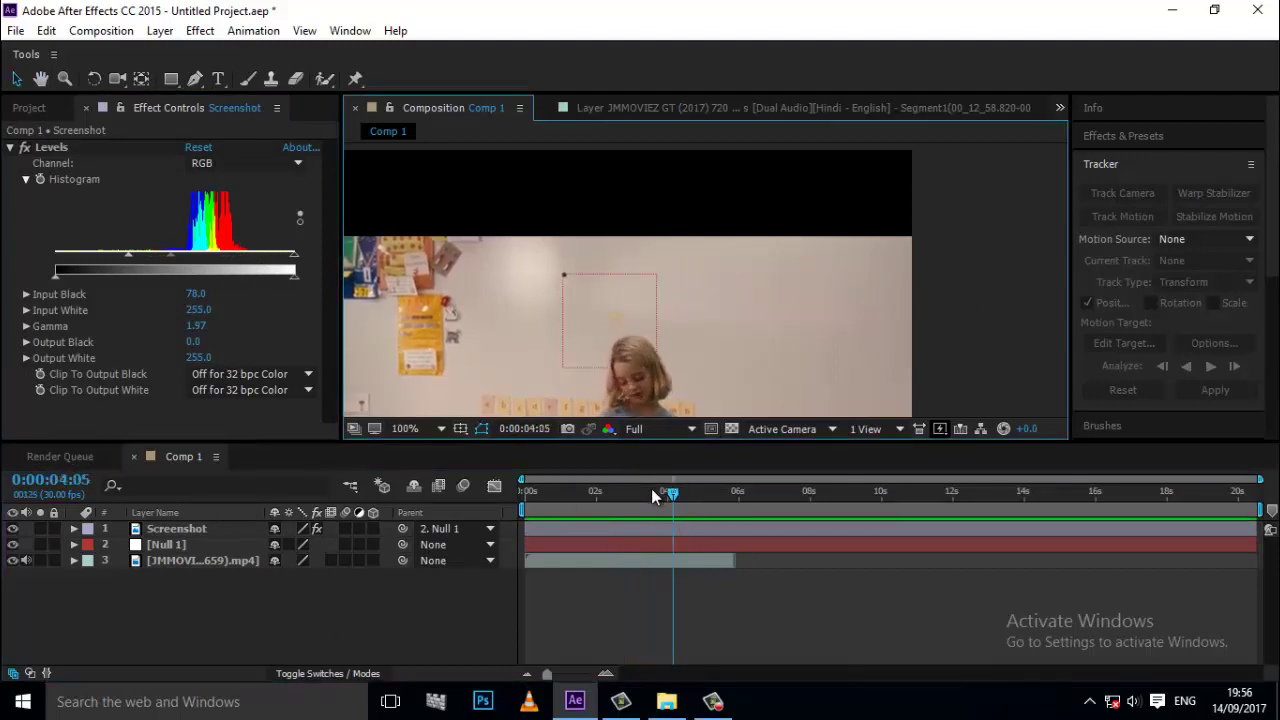
{"action": "left_click_drag", "start_coordinate": [671, 495], "coordinate": [386, 511]}
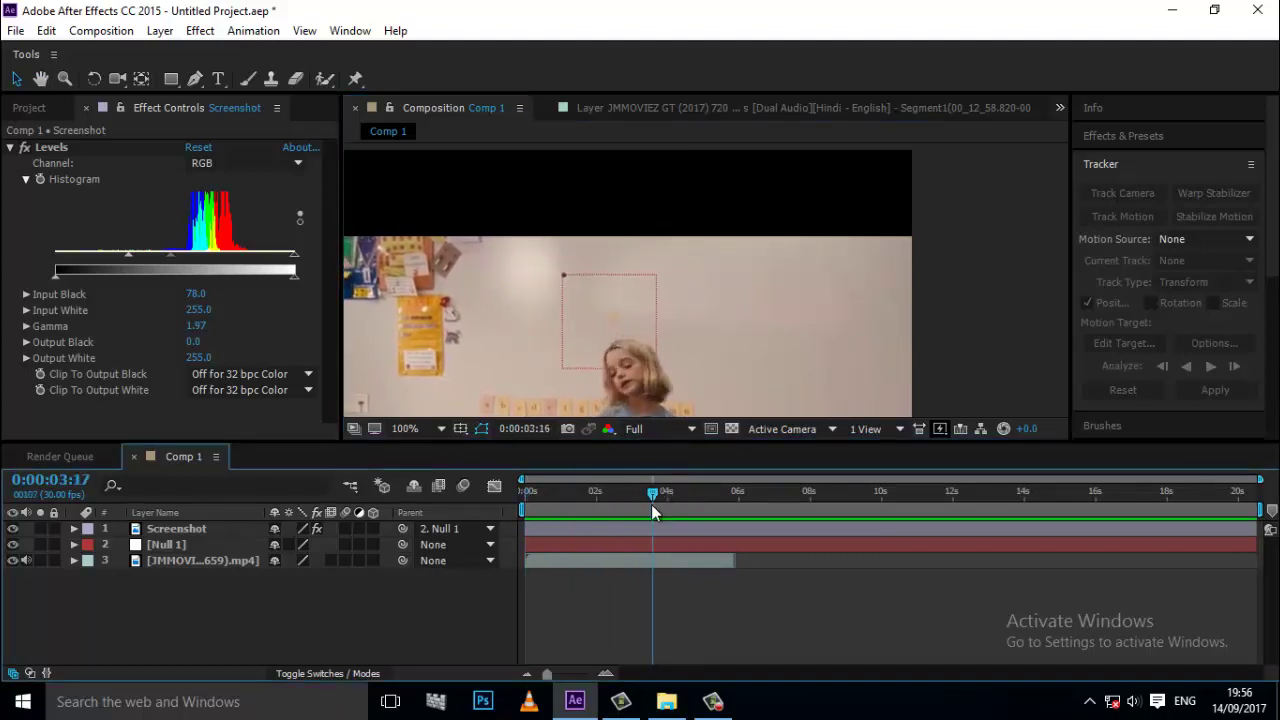
Collapse Levels and move a lower vertex of the Screenshot mask down and left
{"action": "left_click", "coordinate": [10, 147]}
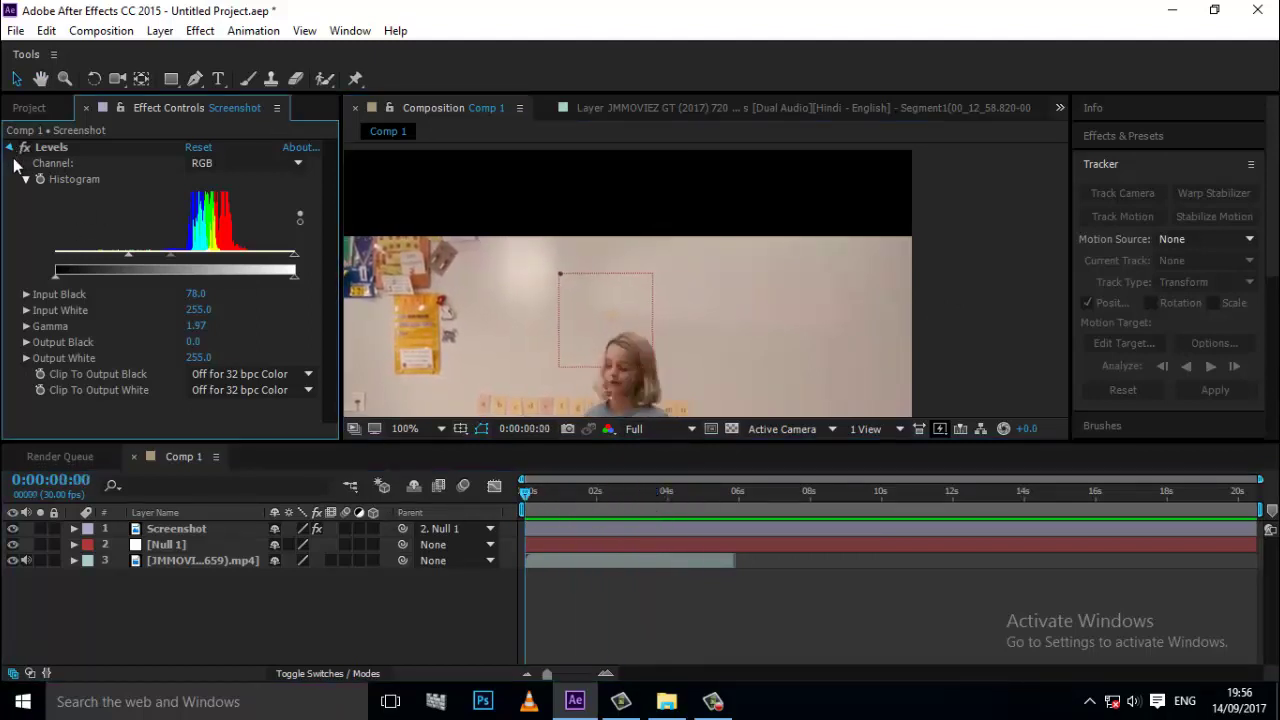
{"action": "left_click", "coordinate": [200, 530]}
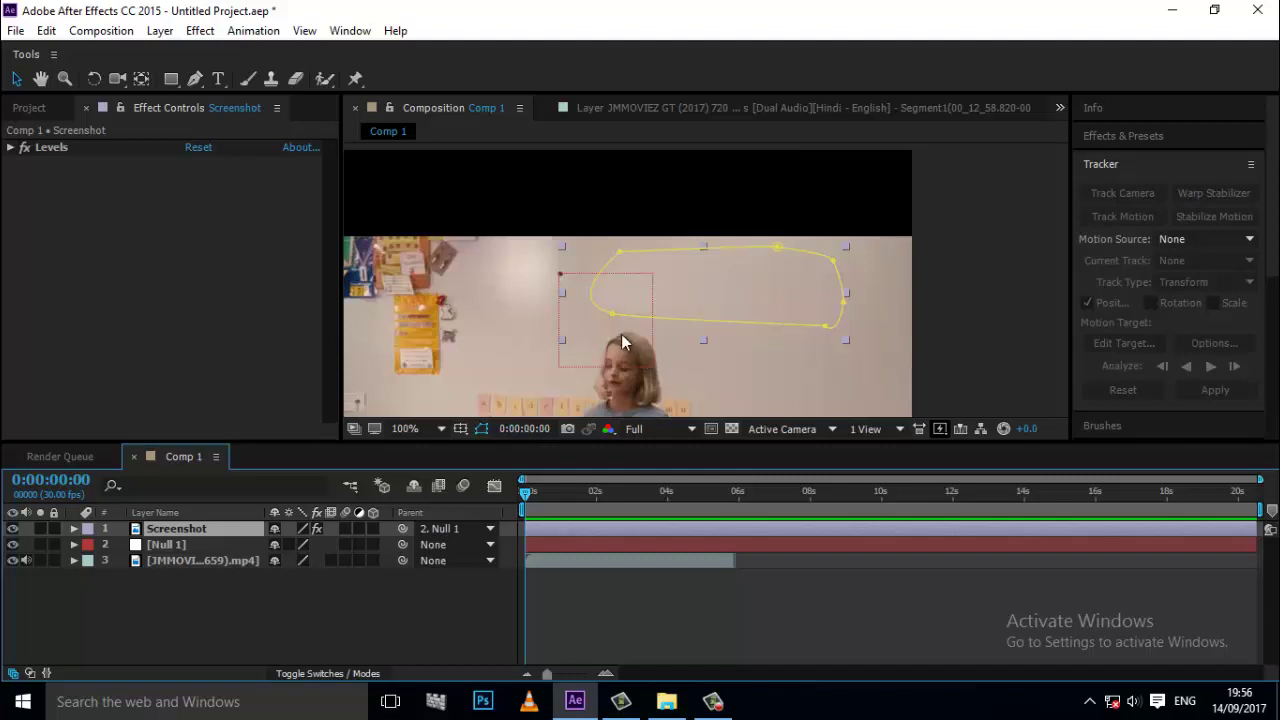
{"action": "scroll", "coordinate": [608, 323], "scroll_direction": "up", "scroll_amount": 4}
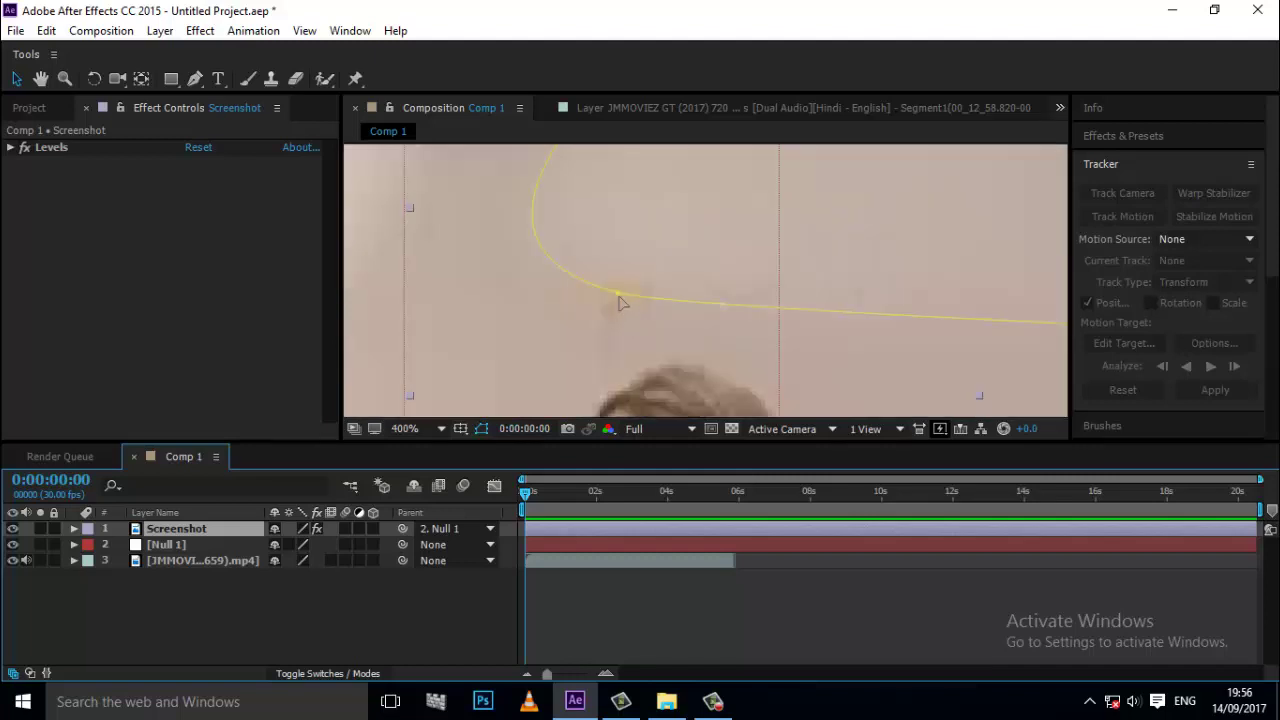
{"action": "mouse_move", "coordinate": [618, 294]}
{"action": "left_mouse_down"}
{"action": "mouse_move", "coordinate": [607, 336]}
{"action": "mouse_move", "coordinate": [647, 291]}
{"action": "left_mouse_up"}
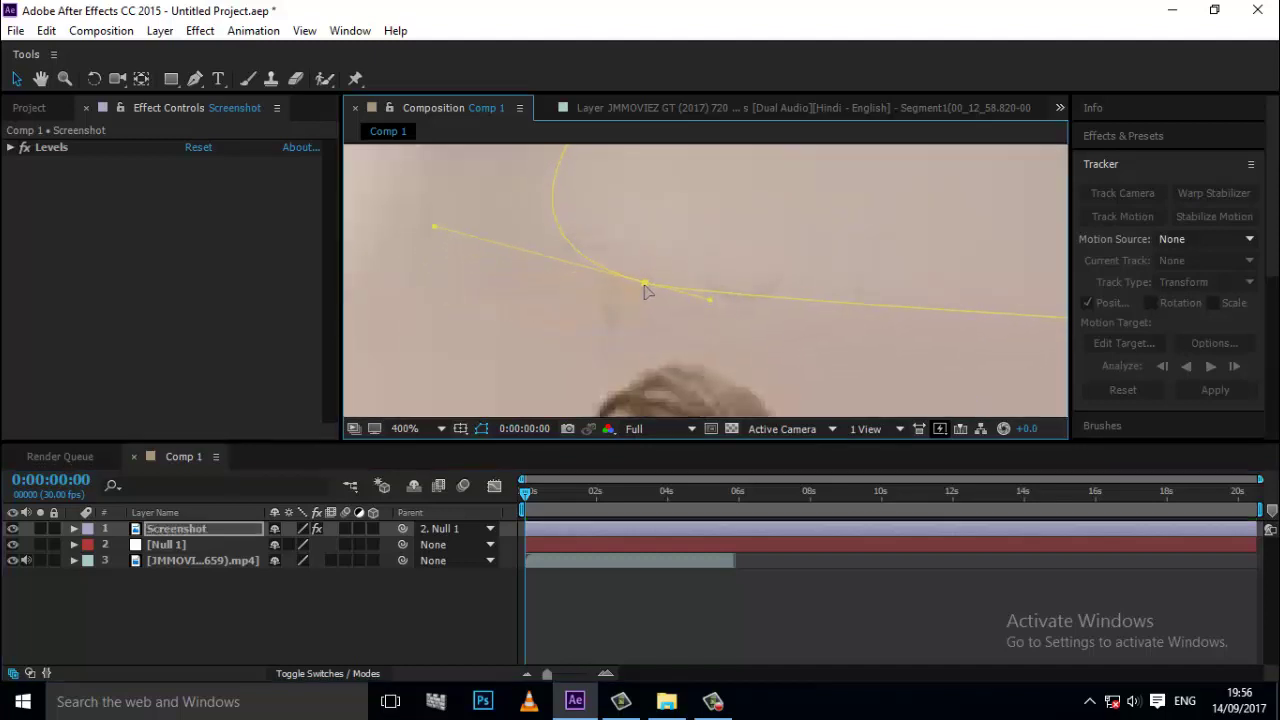
{"action": "left_click", "coordinate": [418, 263]}
Curve the mask's lower-left corner with a Bezier handle, undoing one stray stretch
{"action": "left_click_drag", "start_coordinate": [643, 287], "coordinate": [420, 263]}
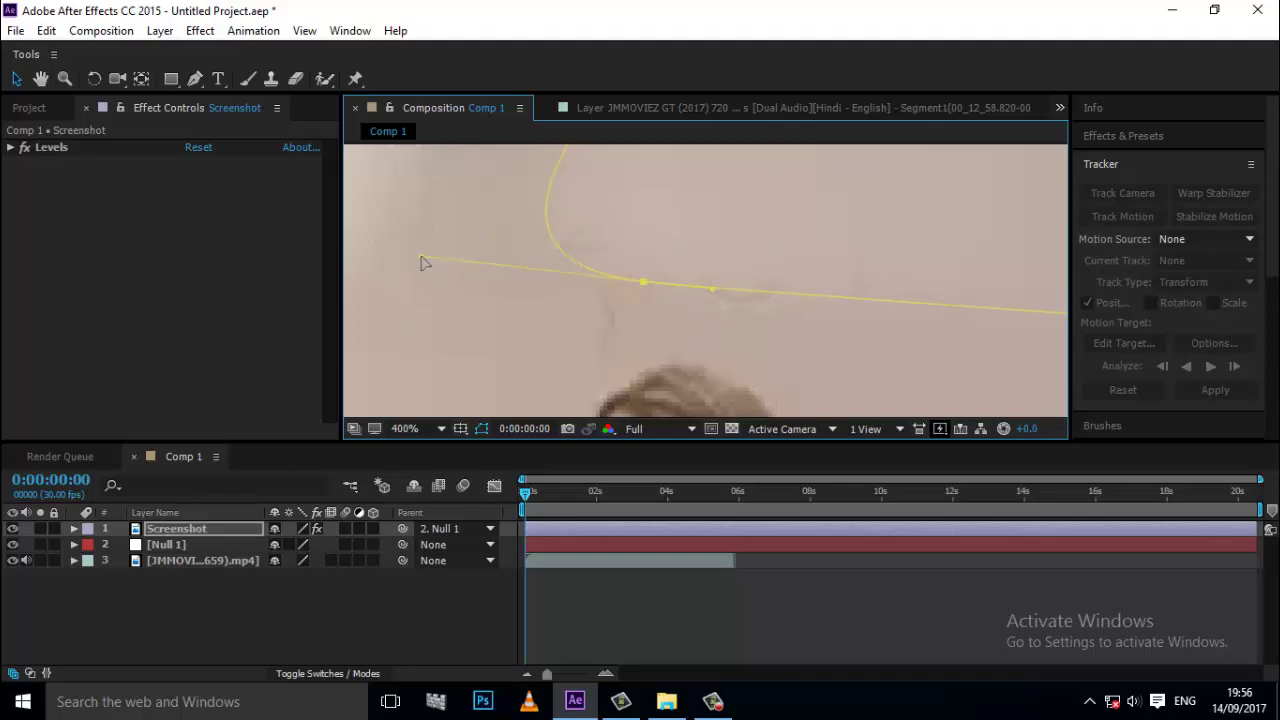
{"action": "left_click_drag", "start_coordinate": [712, 287], "coordinate": [680, 374]}
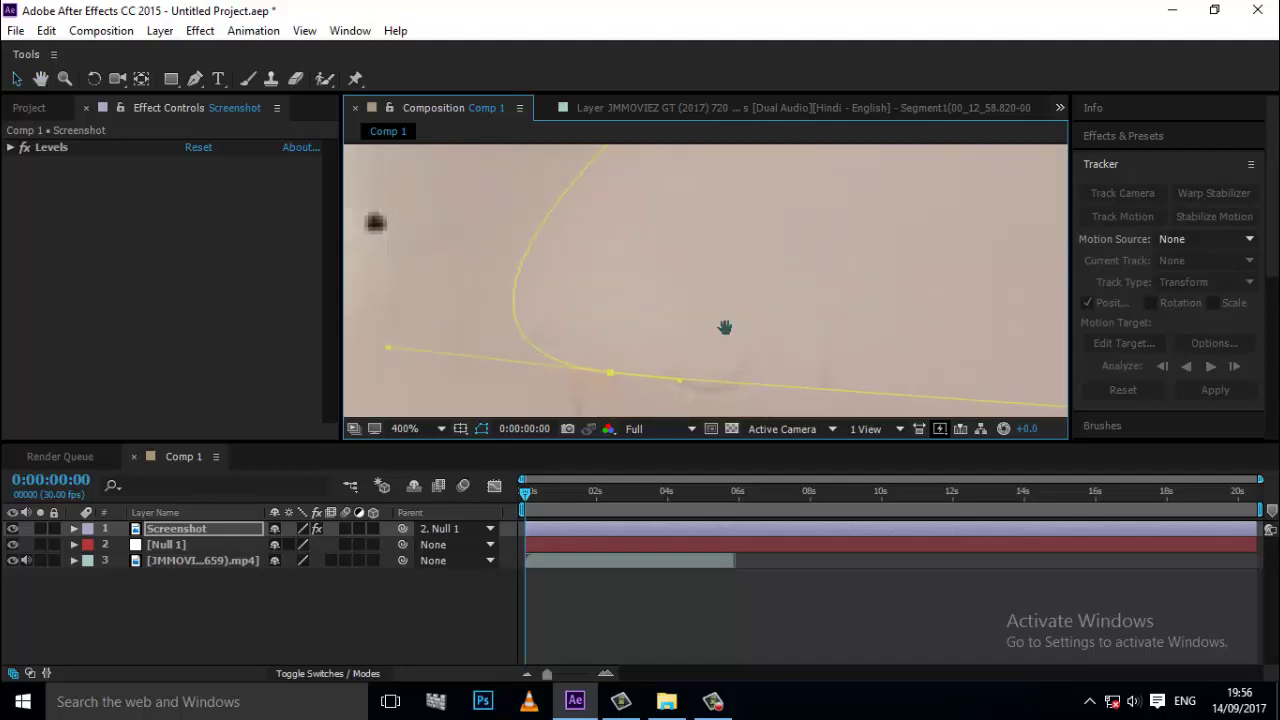
{"action": "left_click_drag", "start_coordinate": [725, 327], "coordinate": [567, 185]}
{"action": "left_click_drag", "start_coordinate": [520, 244], "coordinate": [500, 308]}
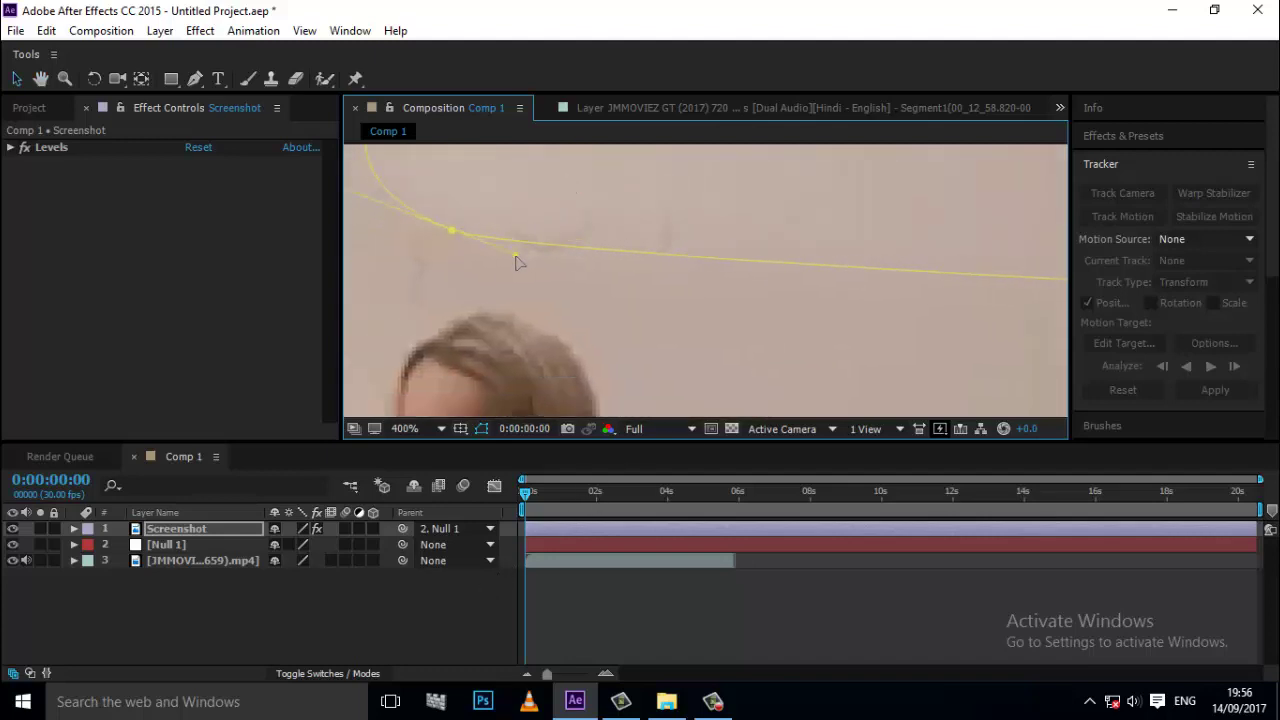
{"action": "key", "text": "ctrl+z"}
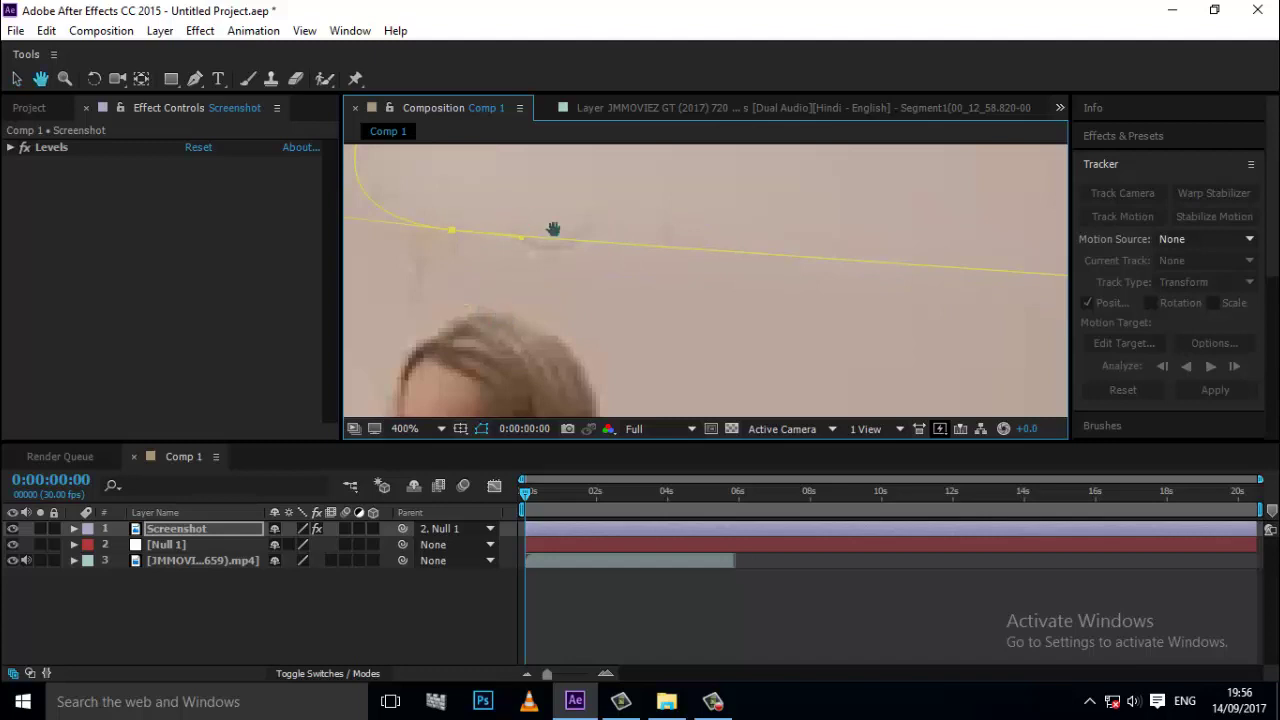
{"action": "scroll", "coordinate": [553, 230], "scroll_direction": "down", "scroll_amount": 1}
{"action": "scroll", "coordinate": [595, 295], "scroll_direction": "down", "scroll_amount": 1}
{"action": "key", "text": "h"}
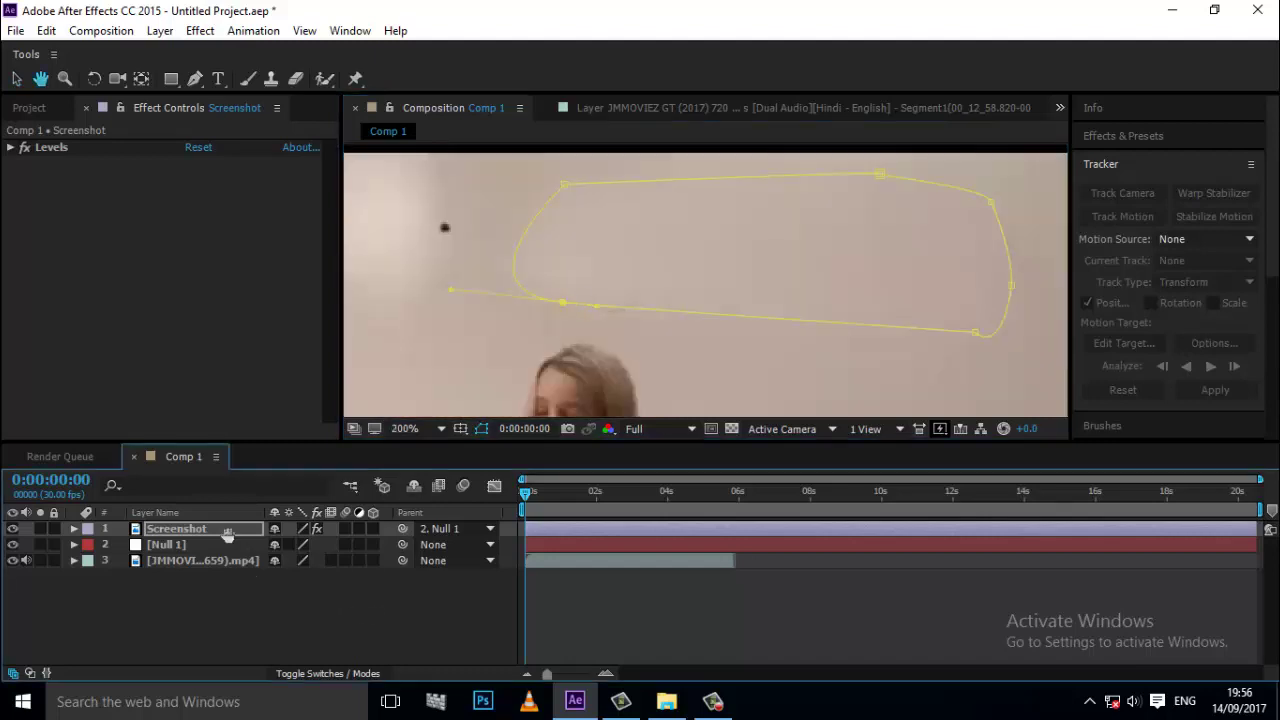
{"action": "left_click", "coordinate": [16, 78]}
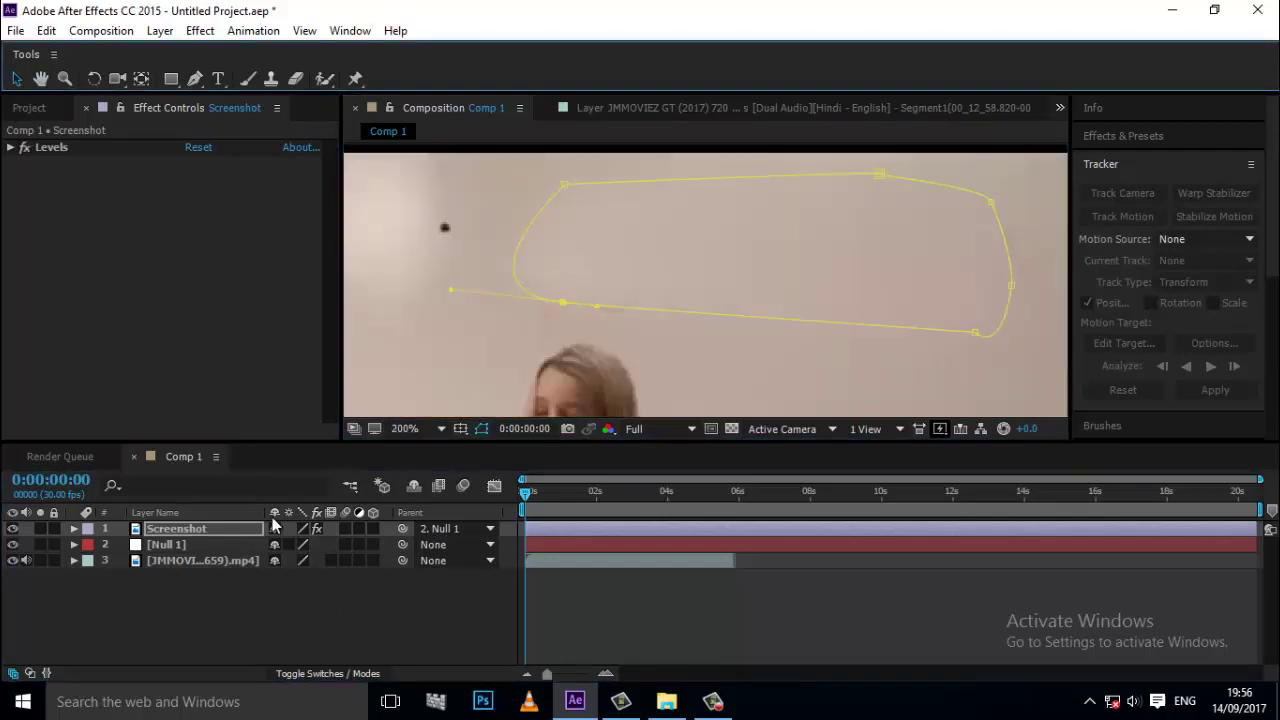
{"action": "left_click", "coordinate": [380, 637]}
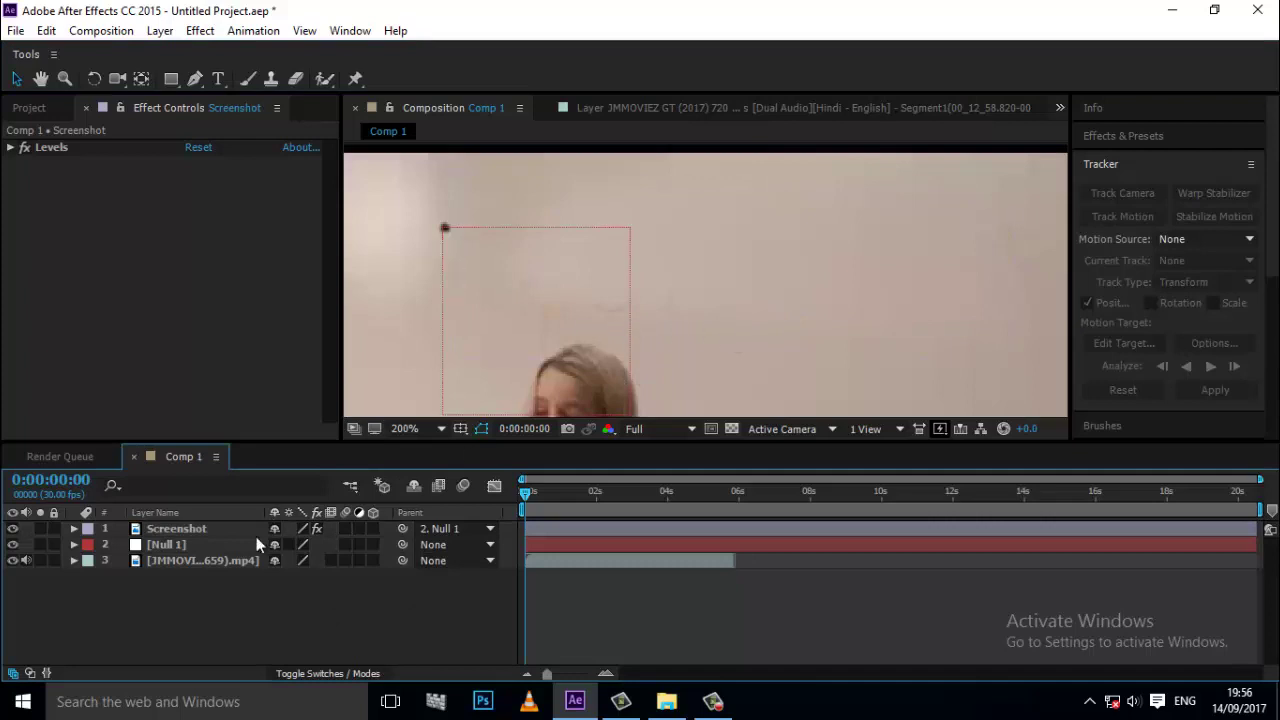
Duplicate the Screenshot layer to create Screenshot 2
{"action": "left_click", "coordinate": [160, 530]}
{"action": "key", "text": "ctrl+d"}
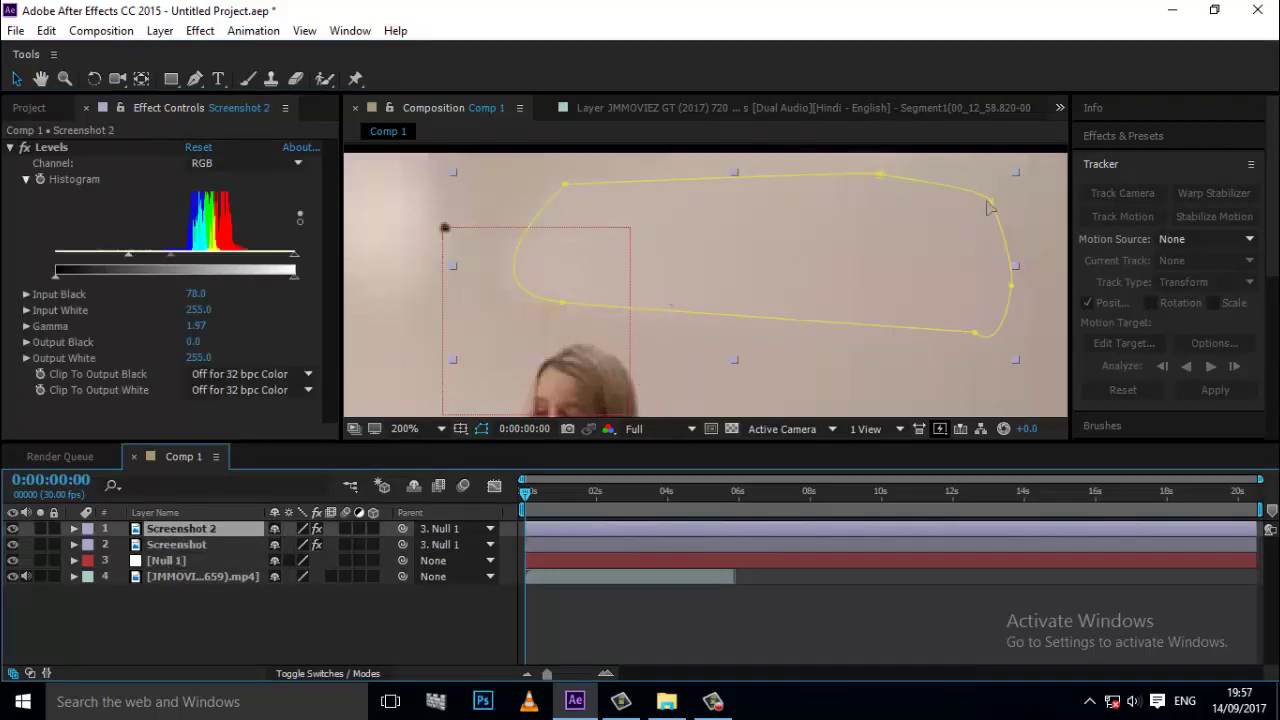
{"action": "key", "text": "Delete"}
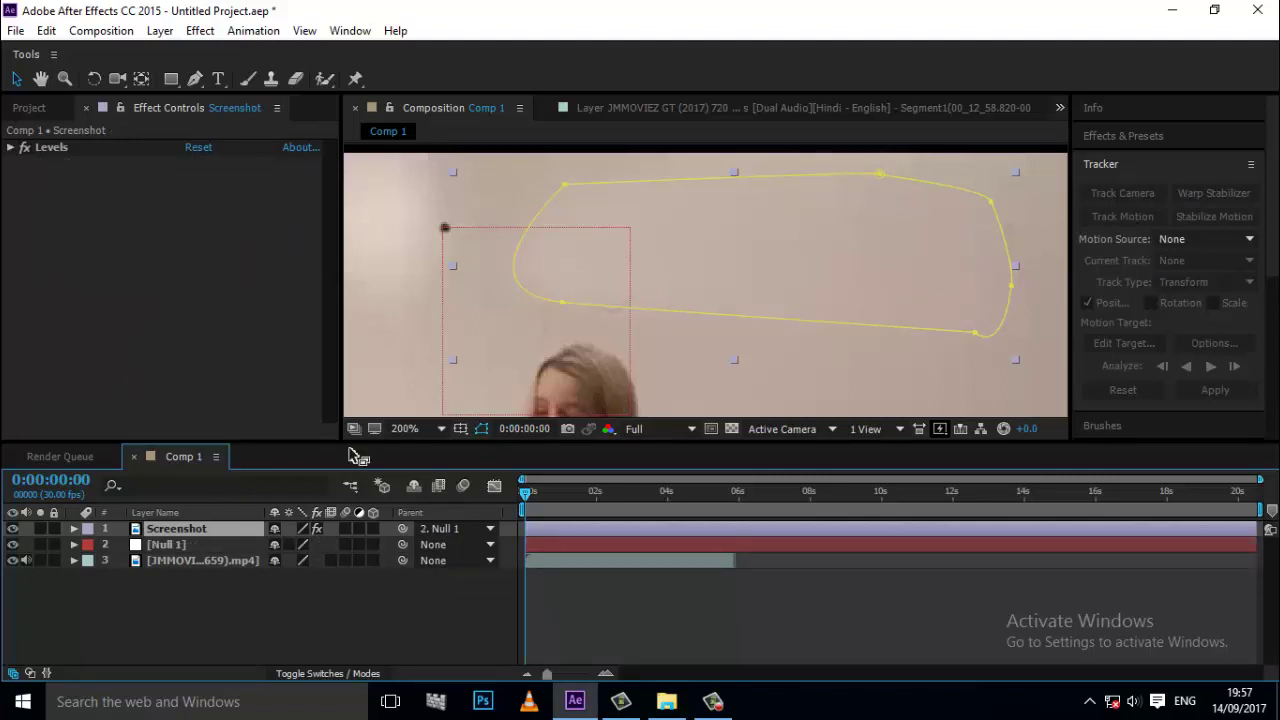
{"action": "key", "text": "ctrl+d"}
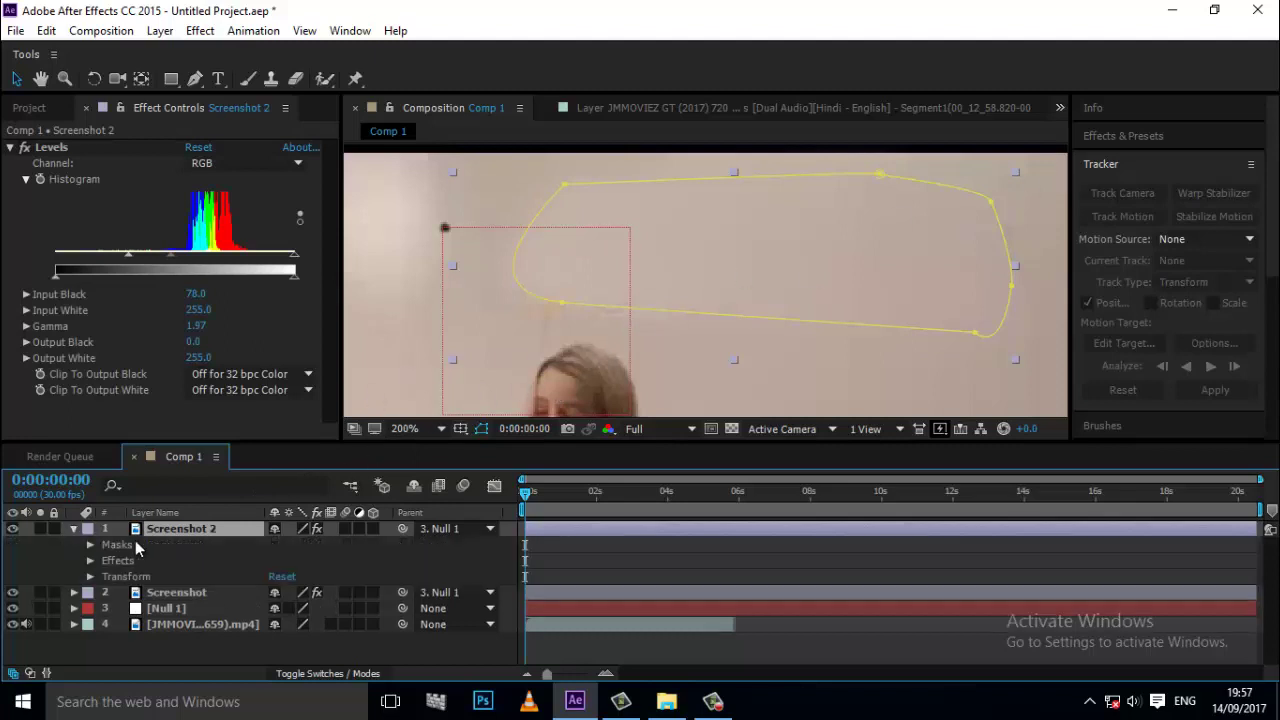
Set Screenshot 2's Parent to None and select its Mask 1 for removal
{"action": "left_click", "coordinate": [73, 528]}
{"action": "left_click", "coordinate": [140, 546]}
{"action": "key", "text": "Delete"}
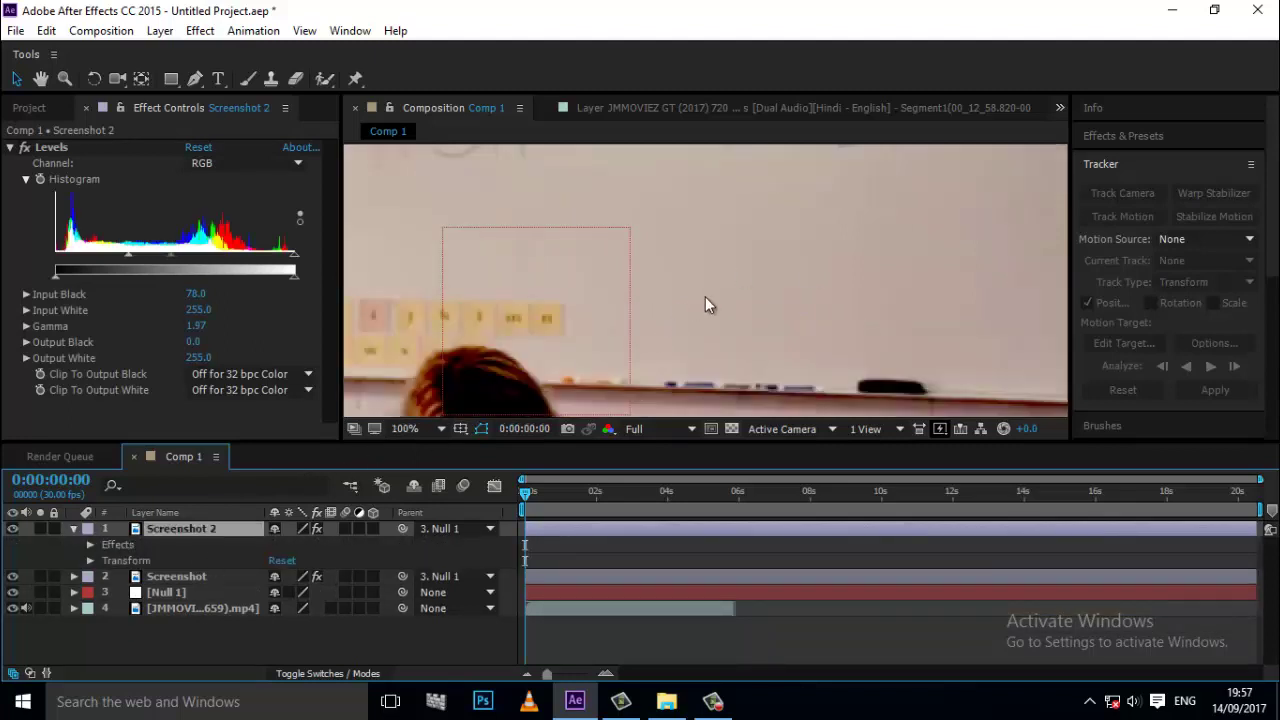
{"action": "key", "text": "shift+slash"}
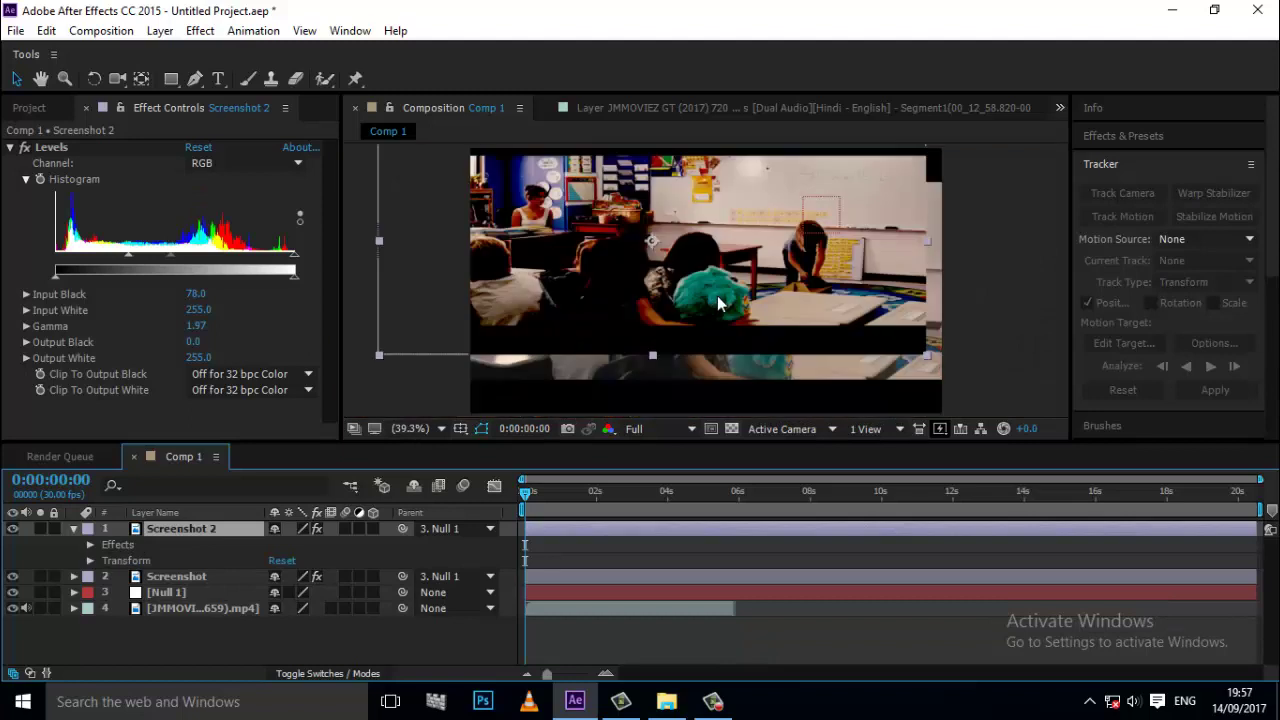
{"action": "key", "text": "ctrl+z"}
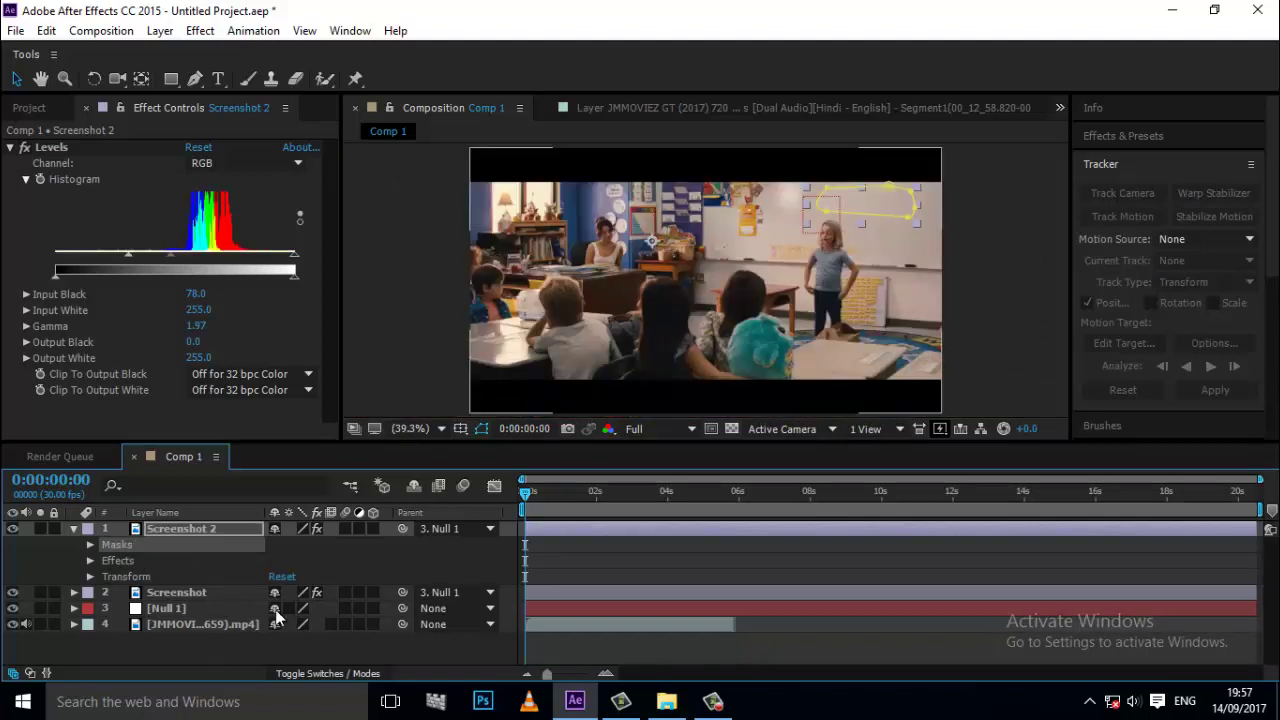
{"action": "left_click", "coordinate": [88, 545]}
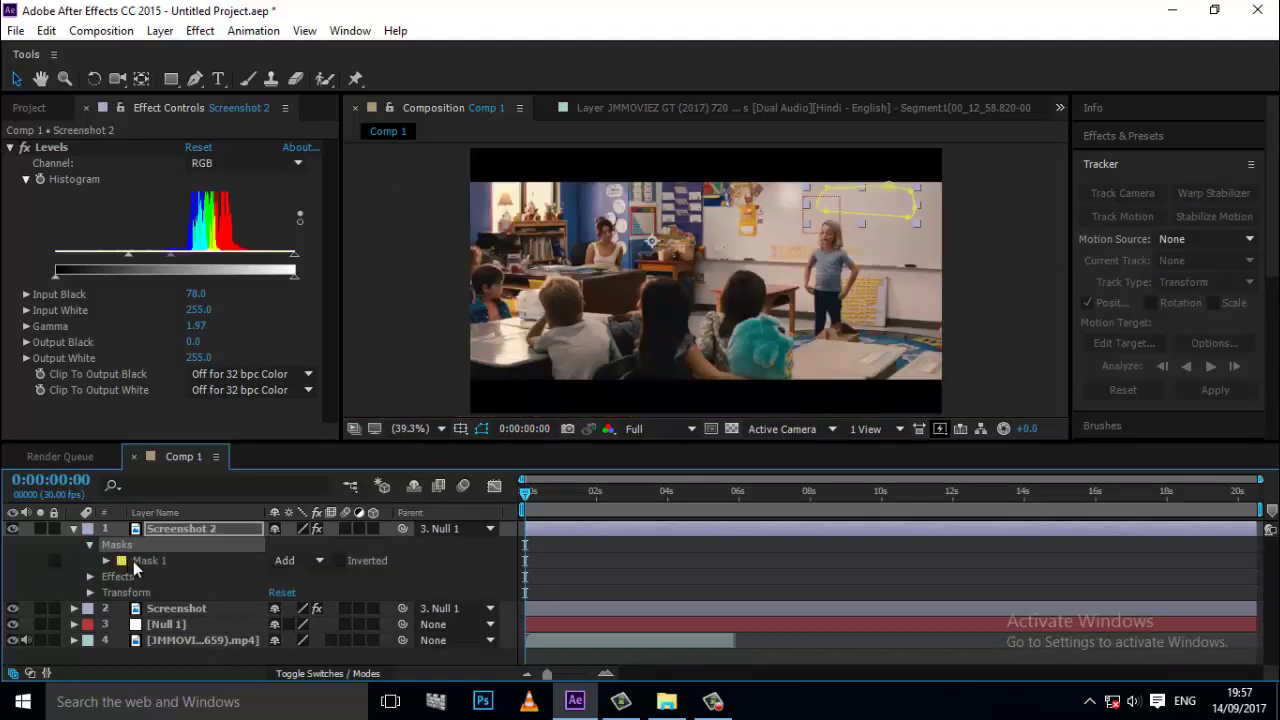
{"action": "left_click", "coordinate": [490, 528]}
{"action": "left_click", "coordinate": [440, 543]}
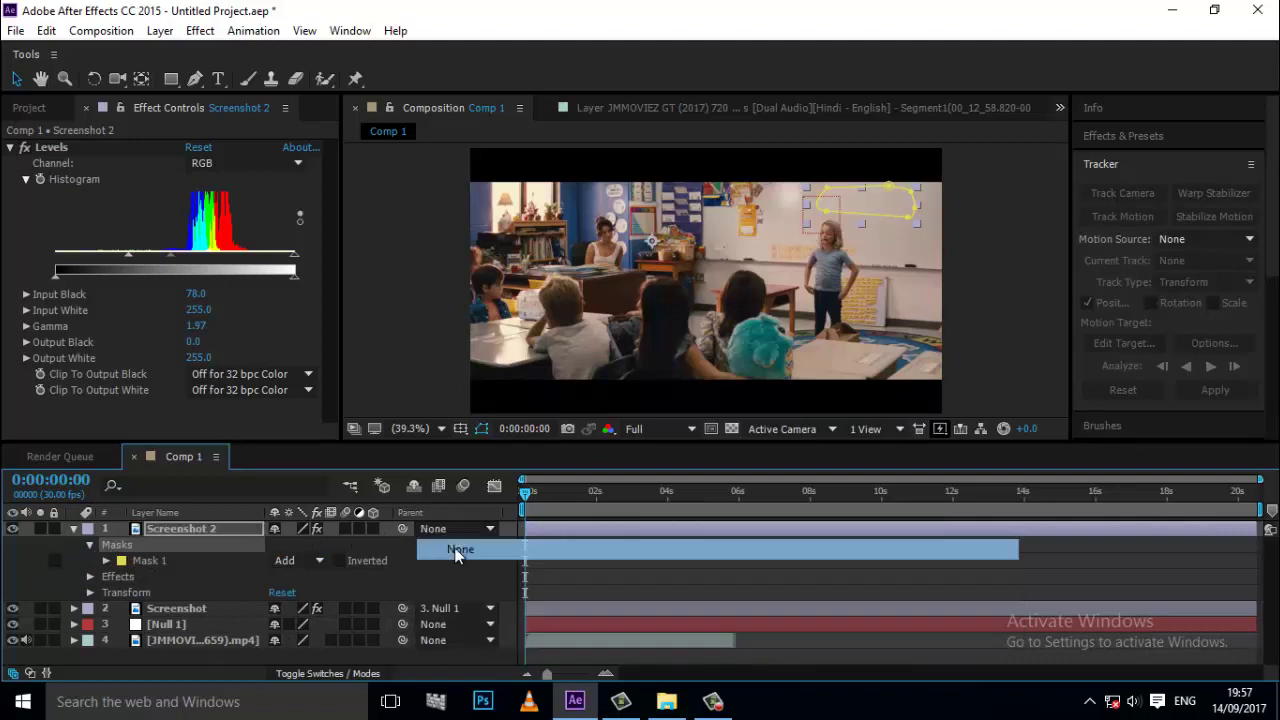
{"action": "left_click", "coordinate": [142, 560]}
Delete Screenshot 2's Mask 1 and move the layer down and right in the frame
{"action": "key", "text": "Delete"}
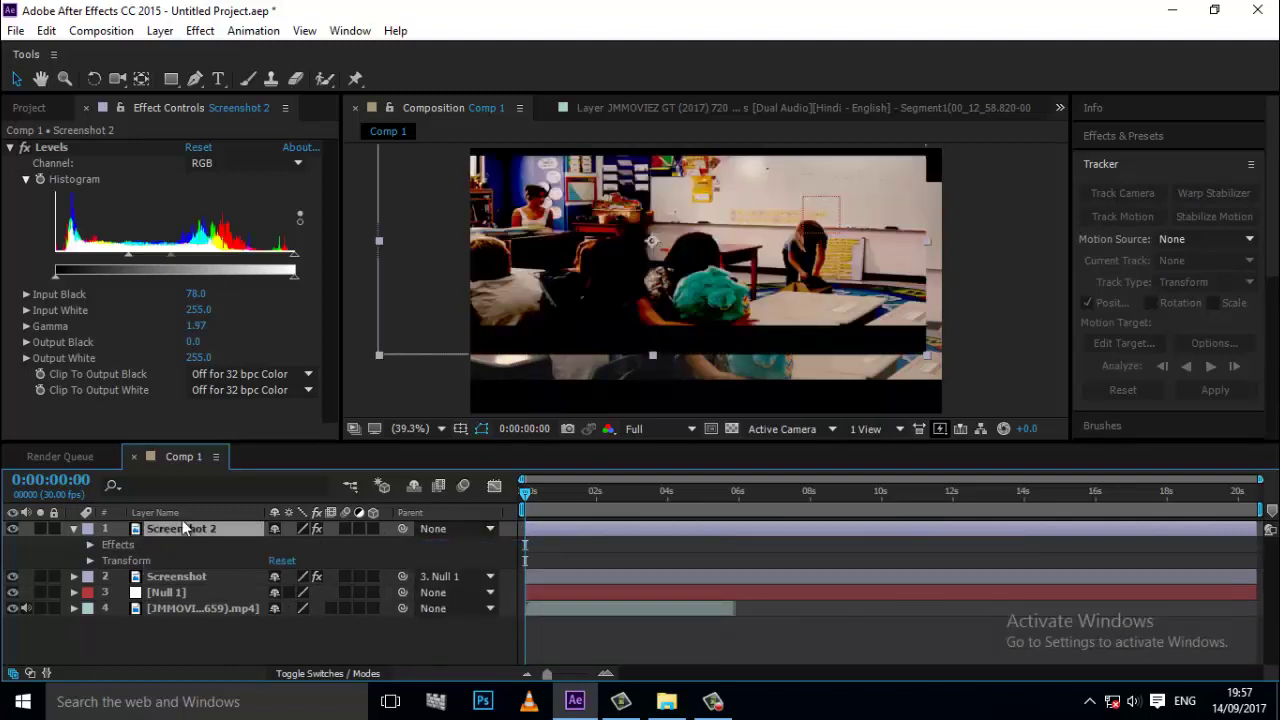
{"action": "left_click_drag", "start_coordinate": [758, 253], "coordinate": [771, 302]}
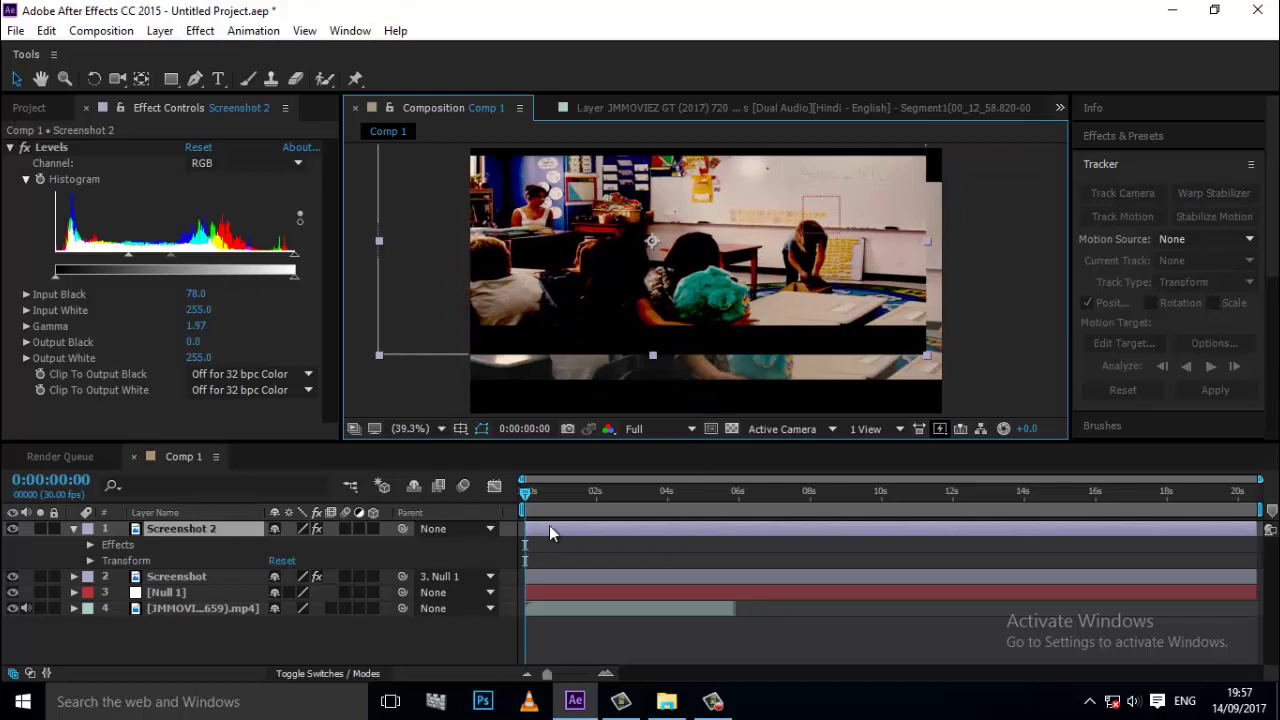
{"action": "left_click", "coordinate": [13, 529]}
{"action": "left_click", "coordinate": [13, 529]}
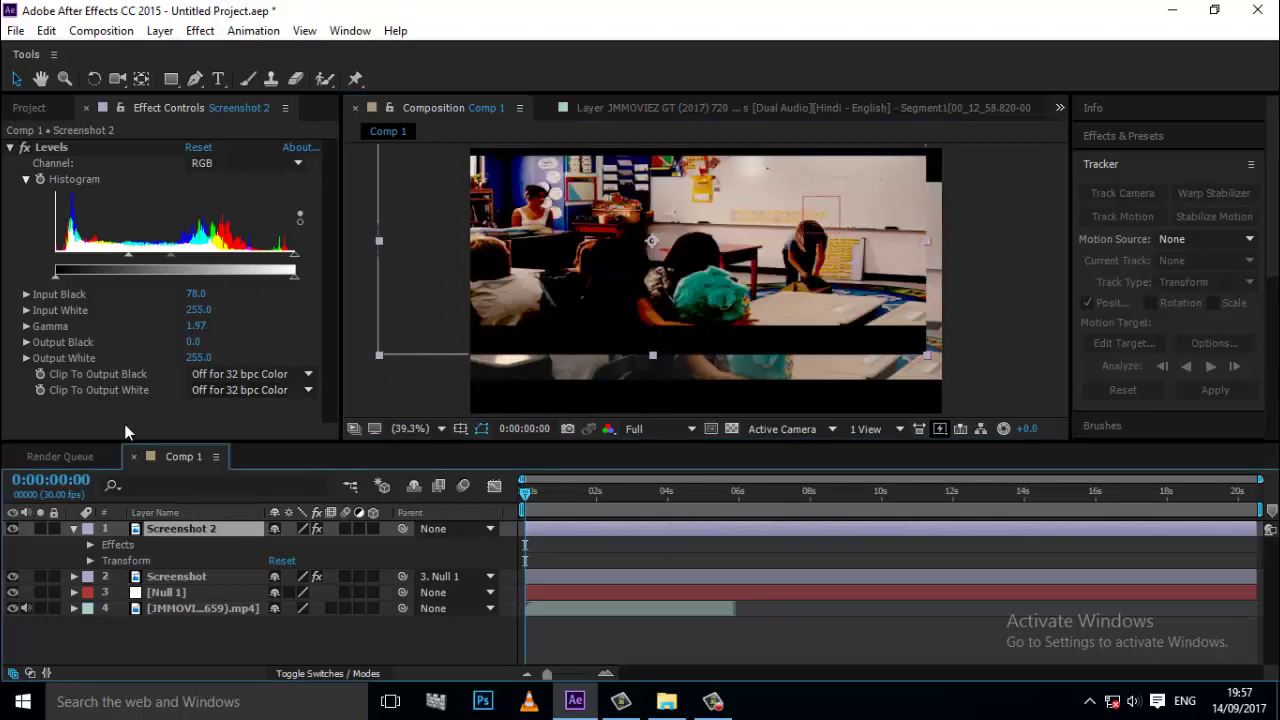
Draw a new curved Pen mask on Screenshot 2 over the plain wall
{"action": "left_click", "coordinate": [195, 78]}
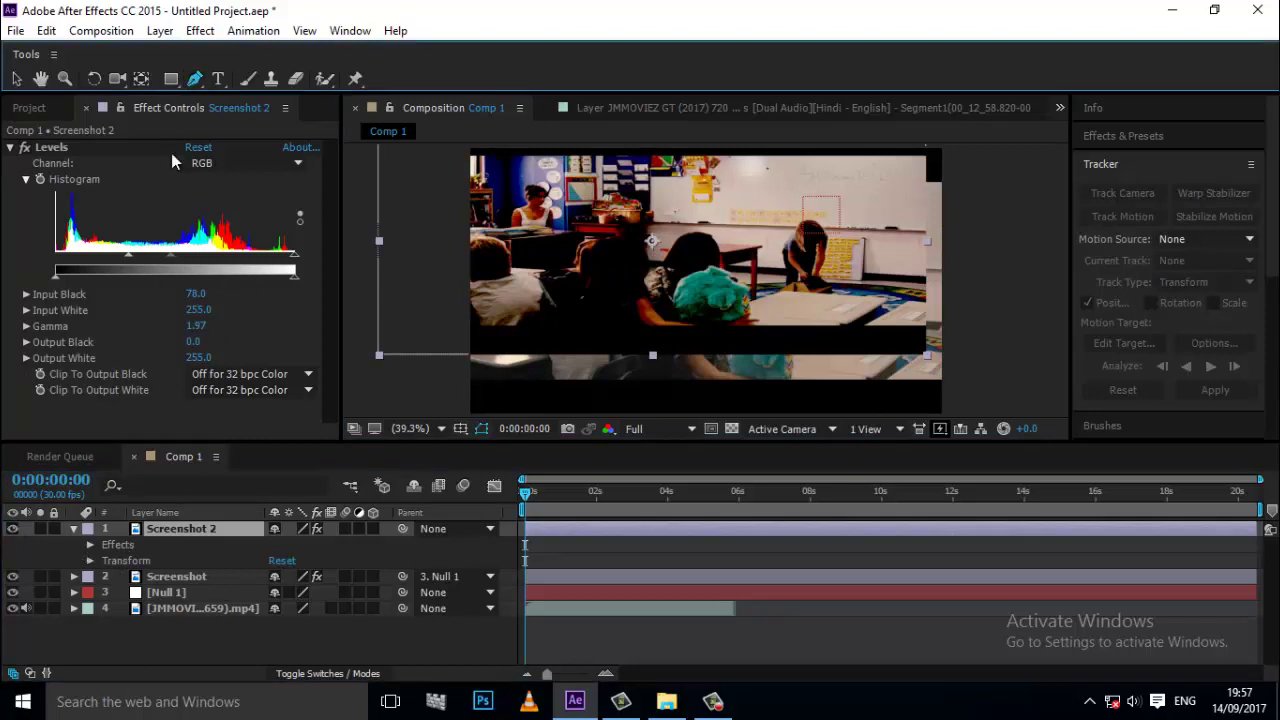
{"action": "scroll", "coordinate": [851, 196], "scroll_direction": "up", "scroll_amount": 2}
{"action": "scroll", "coordinate": [851, 196], "scroll_direction": "up", "scroll_amount": 2}
{"action": "scroll", "coordinate": [830, 260], "scroll_direction": "up", "scroll_amount": 1}
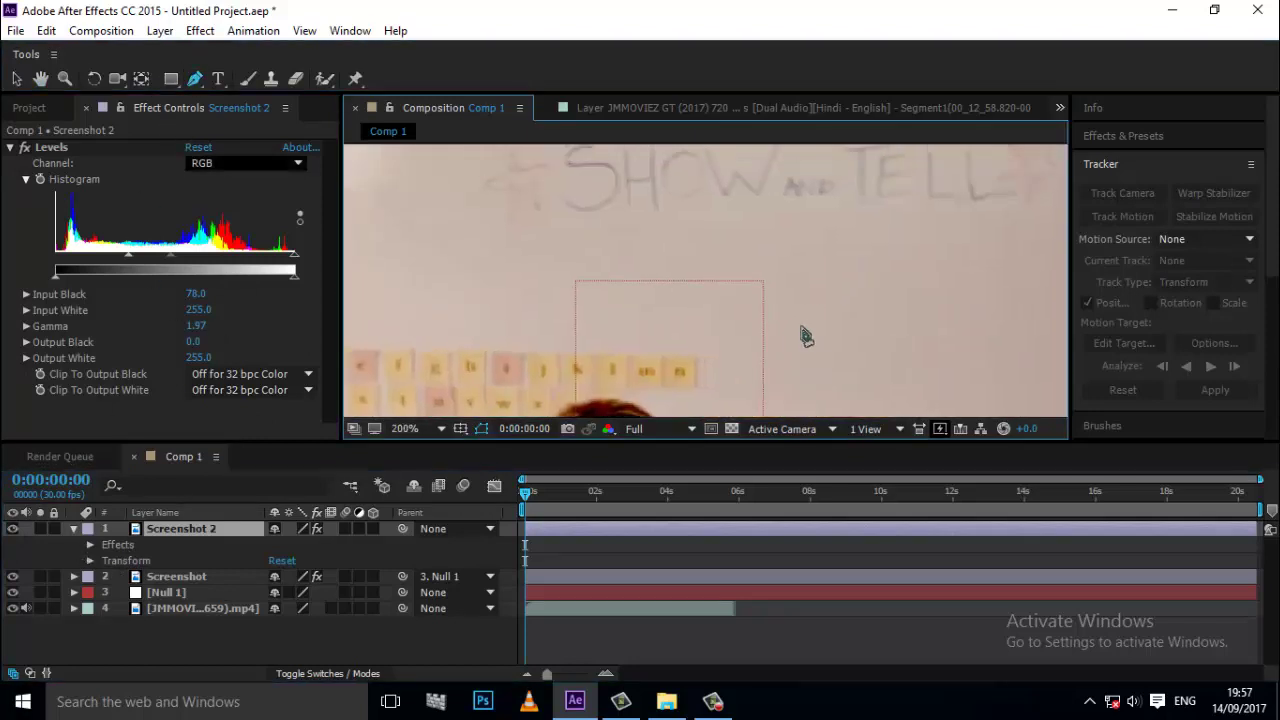
{"action": "left_click_drag", "start_coordinate": [868, 263], "coordinate": [896, 272]}
{"action": "left_click_drag", "start_coordinate": [1006, 260], "coordinate": [1018, 296]}
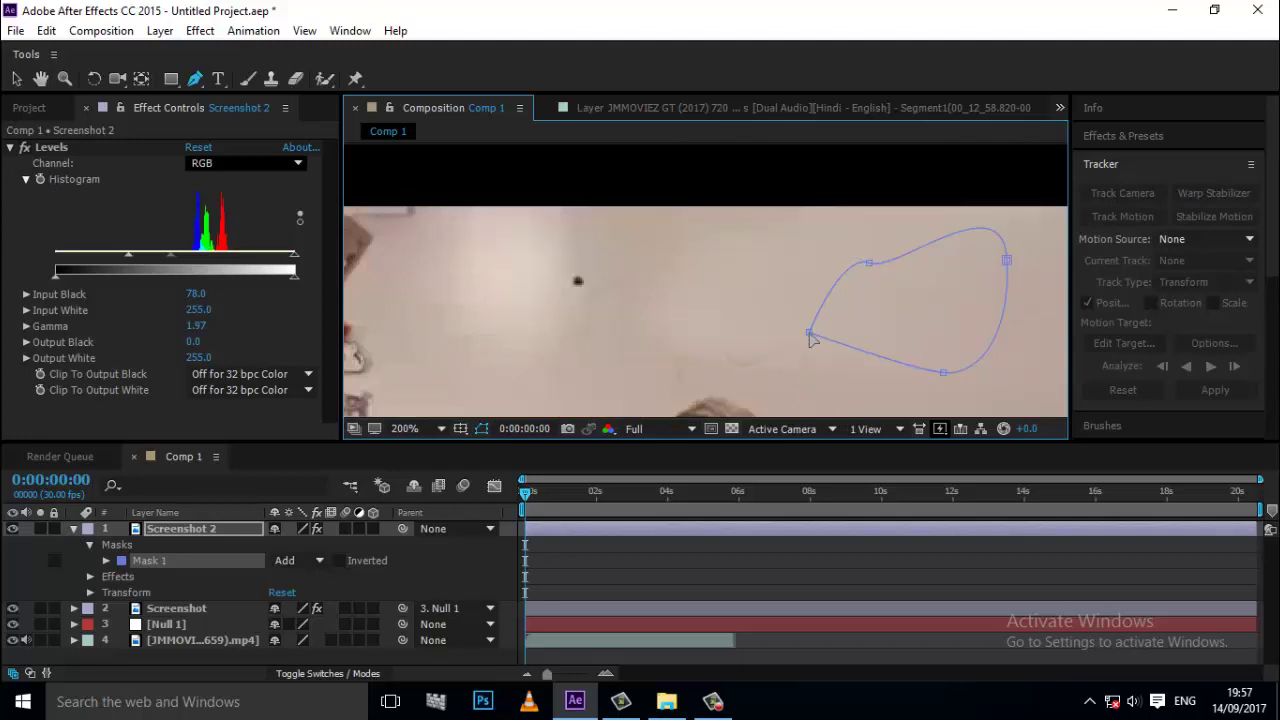
{"action": "left_click", "coordinate": [811, 337]}
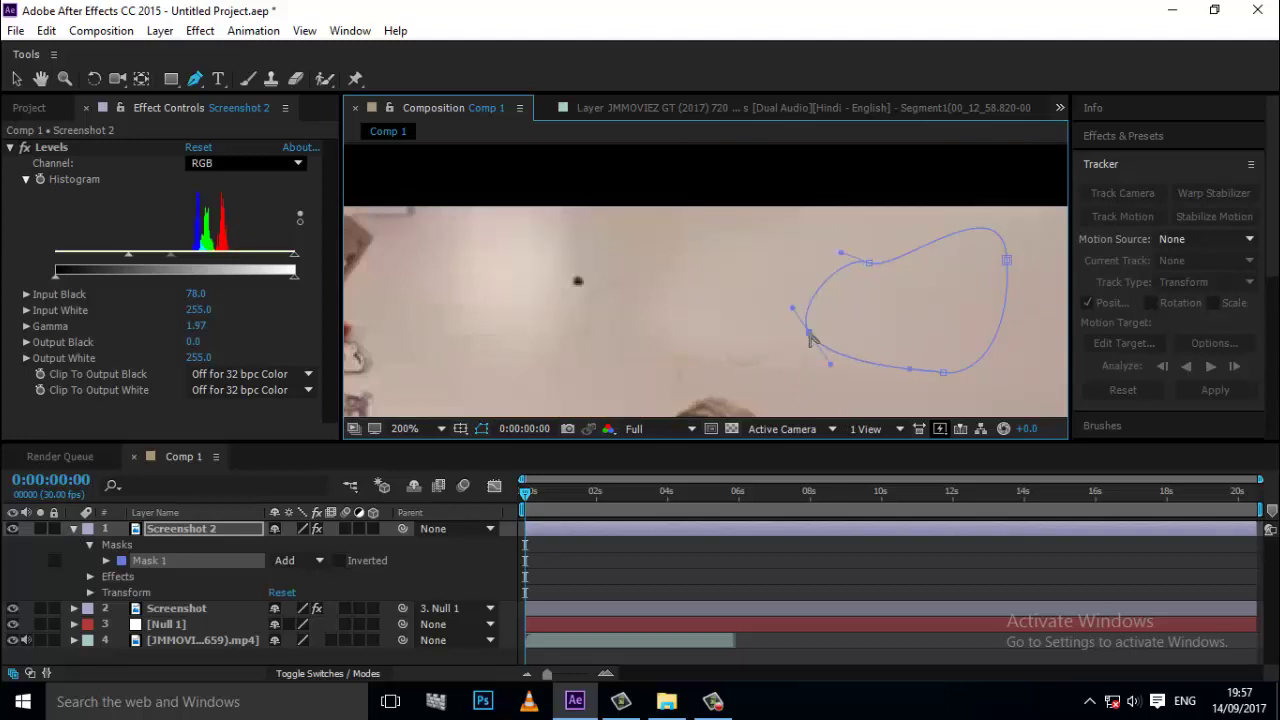
Free-transform the new mask and move it about 120 px left
{"action": "left_click", "coordinate": [72, 527]}
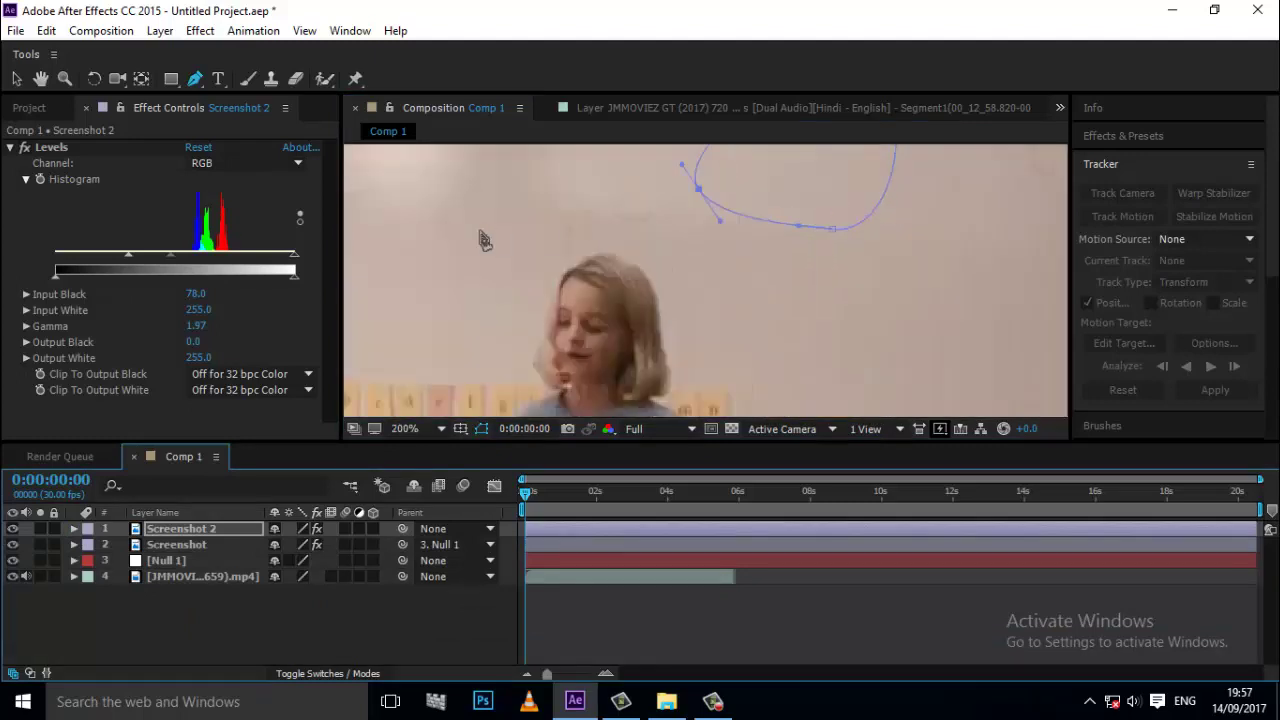
{"action": "key", "text": "ctrl+t"}
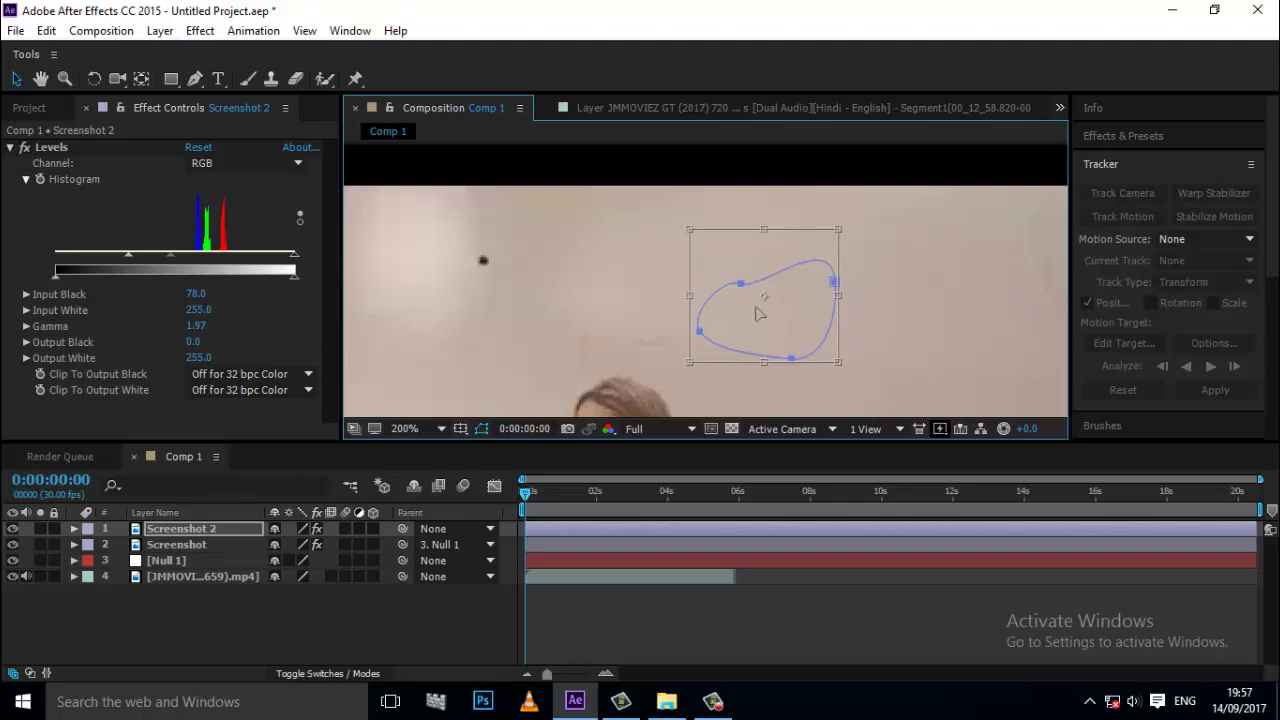
{"action": "left_click_drag", "start_coordinate": [757, 304], "coordinate": [677, 296]}
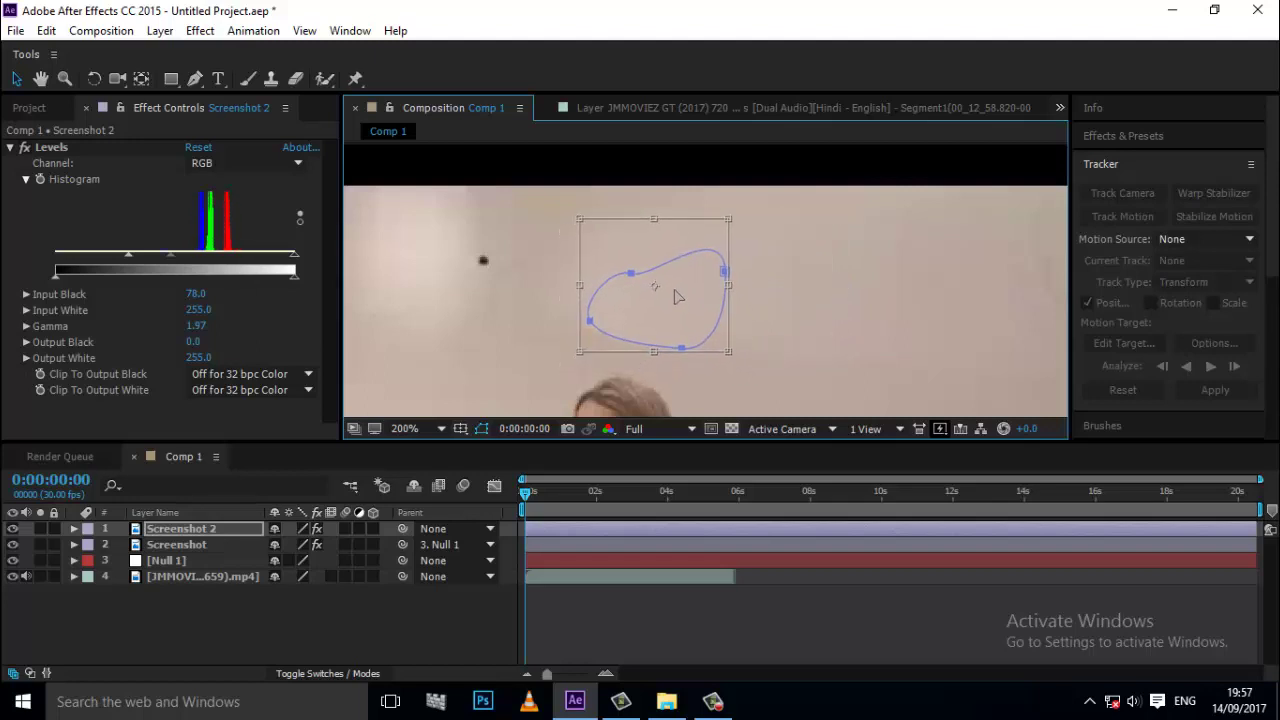
{"action": "left_click", "coordinate": [673, 643]}
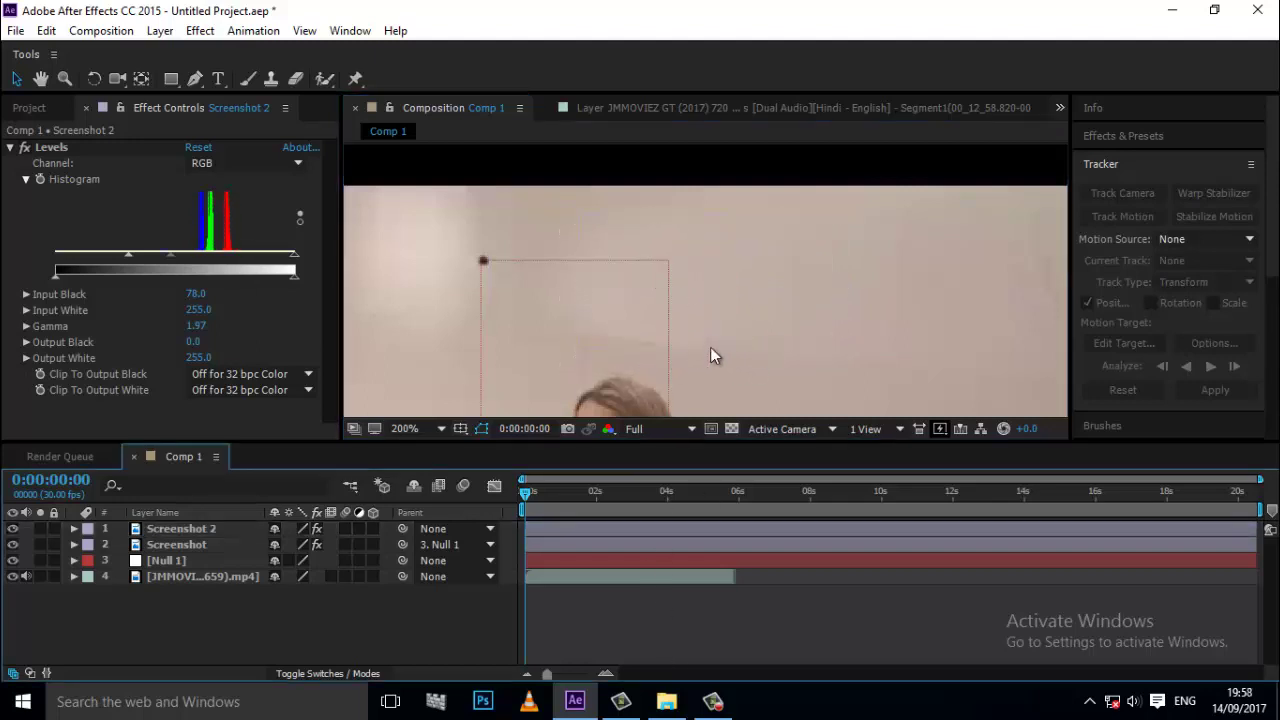
{"action": "left_click", "coordinate": [637, 340]}
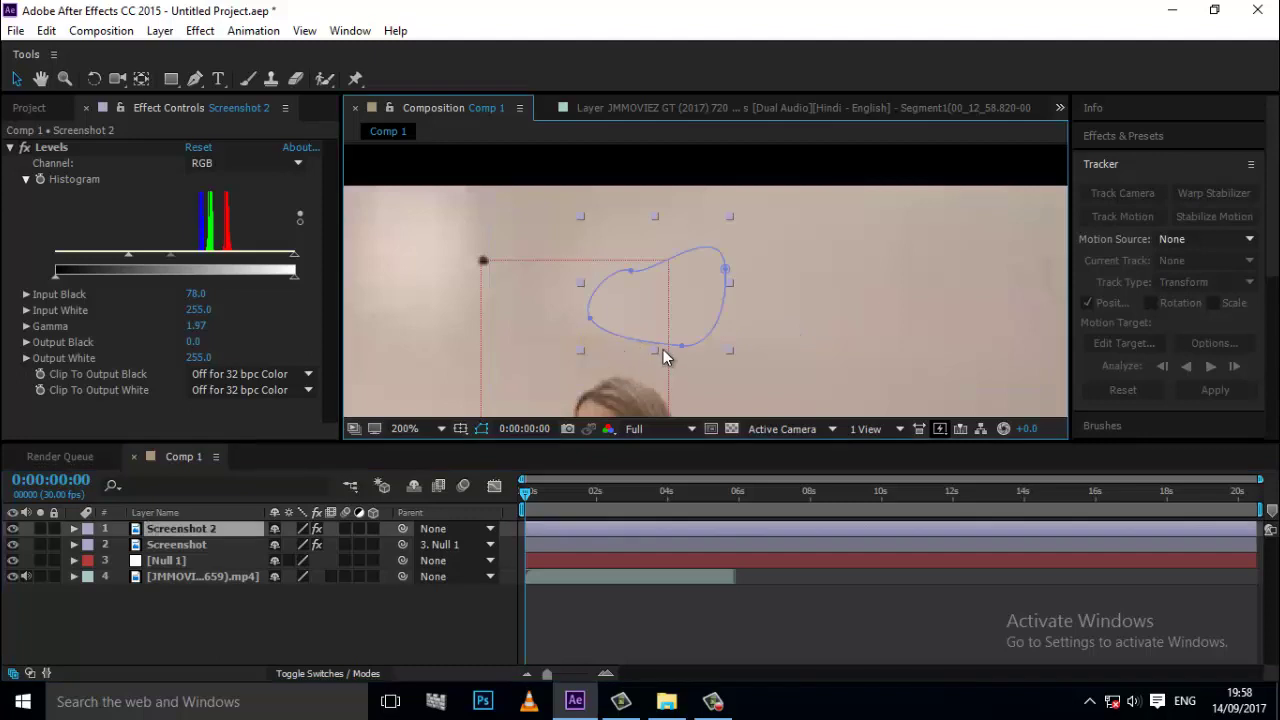
Pull the mask's lower edge down and set Screenshot 2's Mask Feather to 27 pixels
{"action": "mouse_move", "coordinate": [663, 349]}
{"action": "left_mouse_down"}
{"action": "mouse_move", "coordinate": [662, 370]}
{"action": "mouse_move", "coordinate": [716, 385]}
{"action": "left_mouse_up"}
{"action": "left_click", "coordinate": [403, 615]}
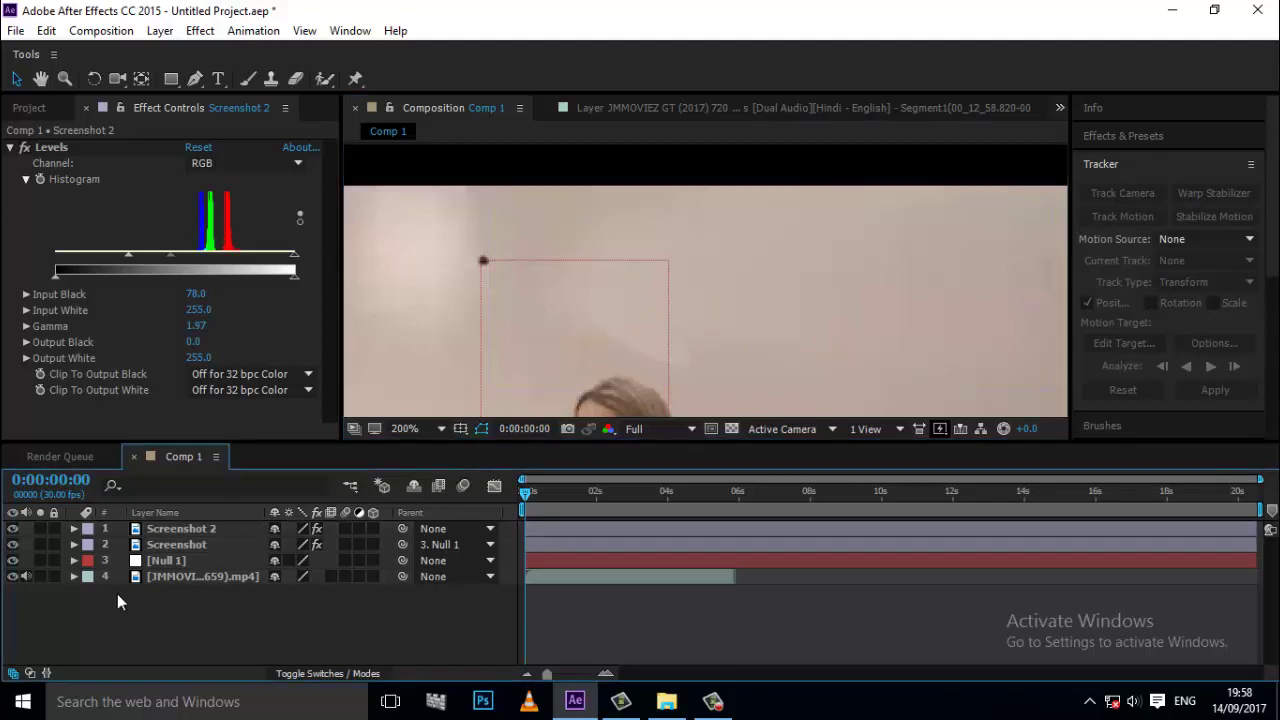
{"action": "left_click", "coordinate": [74, 529]}
{"action": "left_click", "coordinate": [104, 560]}
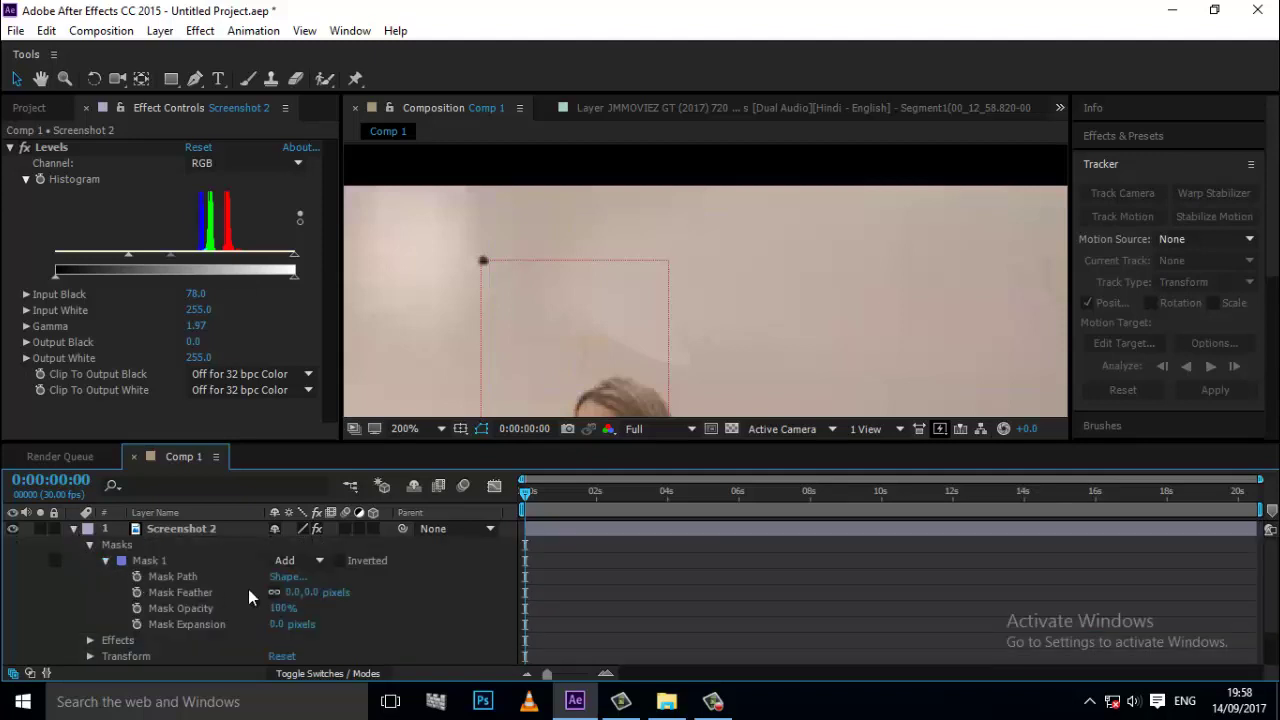
{"action": "left_click_drag", "start_coordinate": [282, 592], "coordinate": [312, 592]}
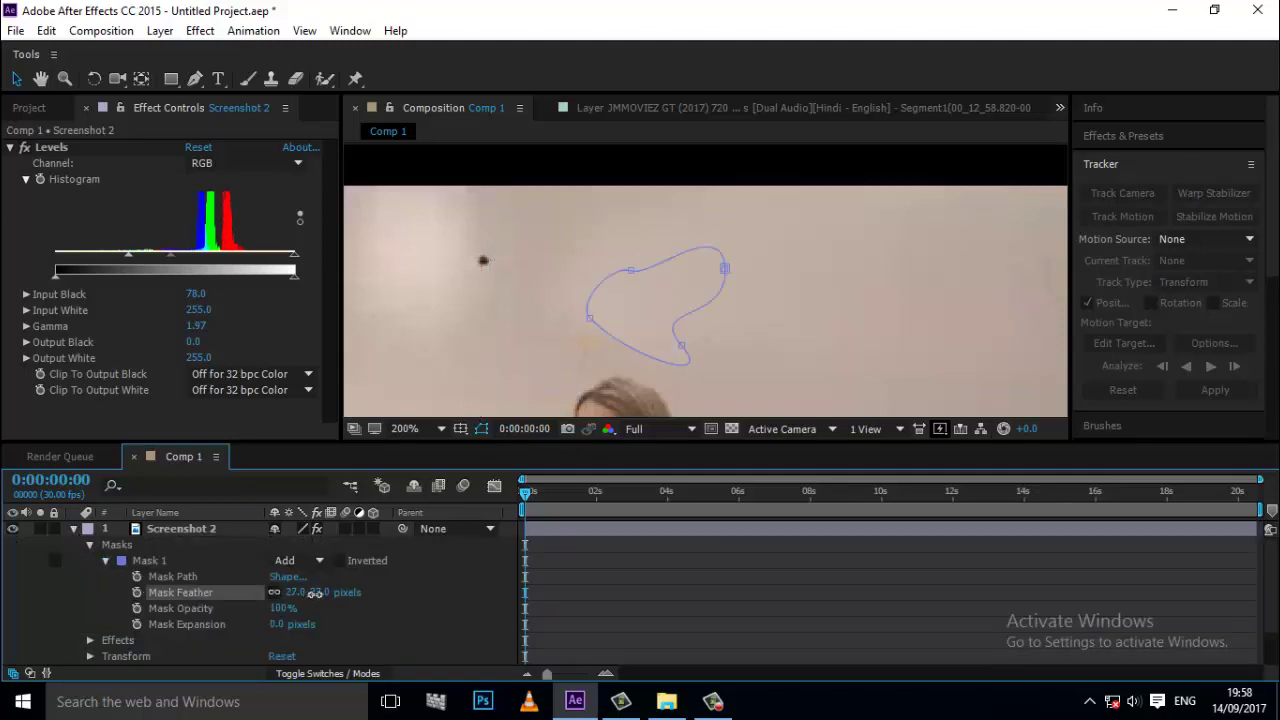
{"action": "left_click", "coordinate": [430, 628]}
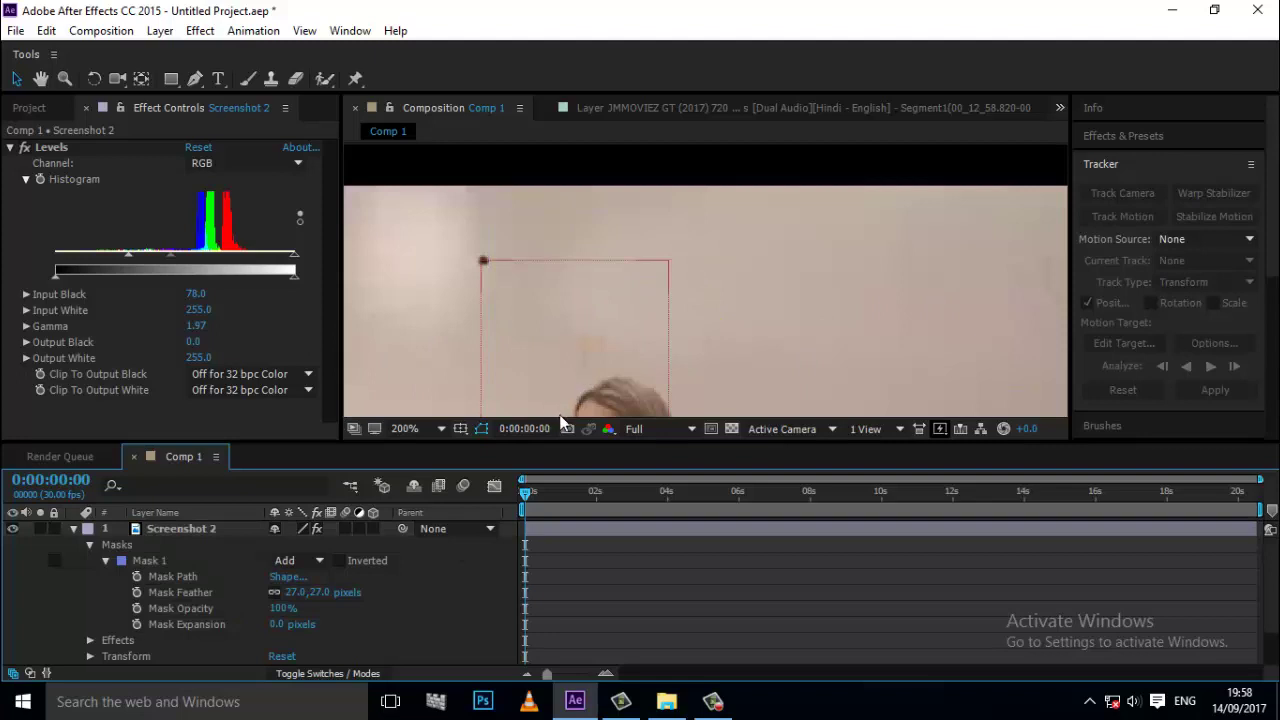
Zoom in on the mask edge, nudge Mask 1 slightly and shift it back
{"action": "key", "text": "shift+slash"}
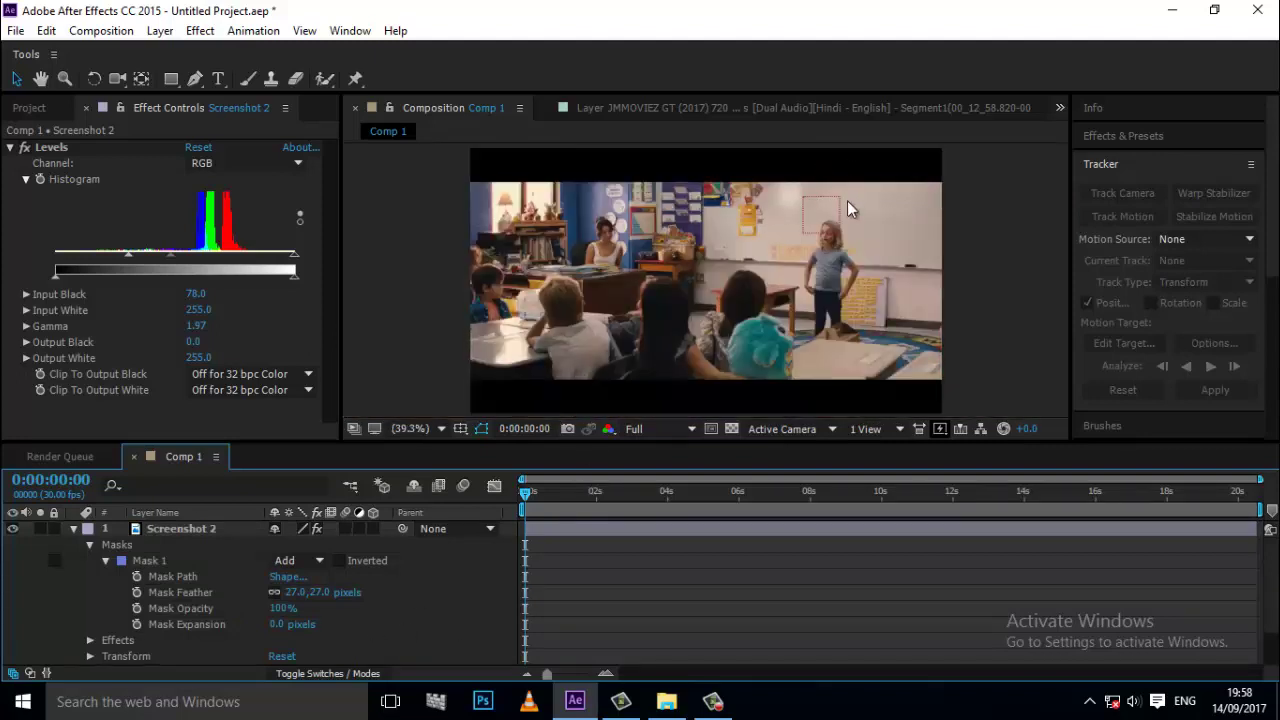
{"action": "scroll", "coordinate": [832, 198], "scroll_direction": "up", "scroll_amount": 3}
{"action": "scroll", "coordinate": [832, 198], "scroll_direction": "up", "scroll_amount": 2}
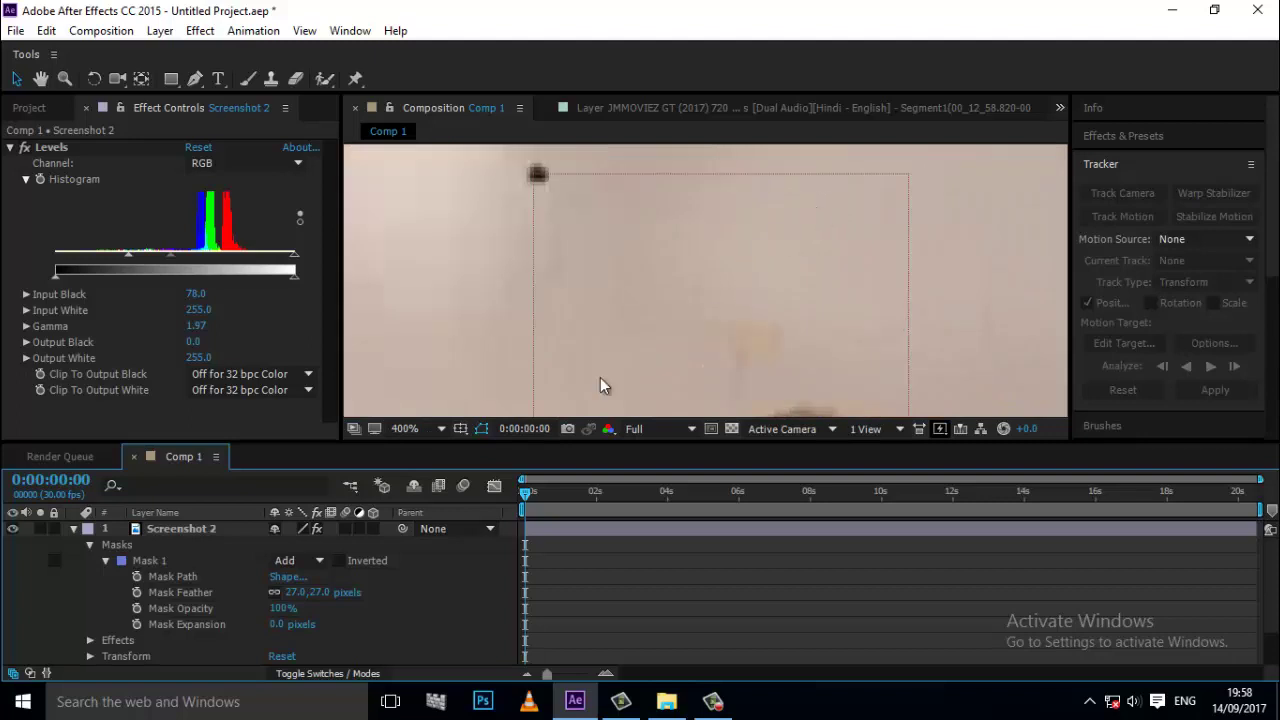
{"action": "left_click", "coordinate": [204, 560]}
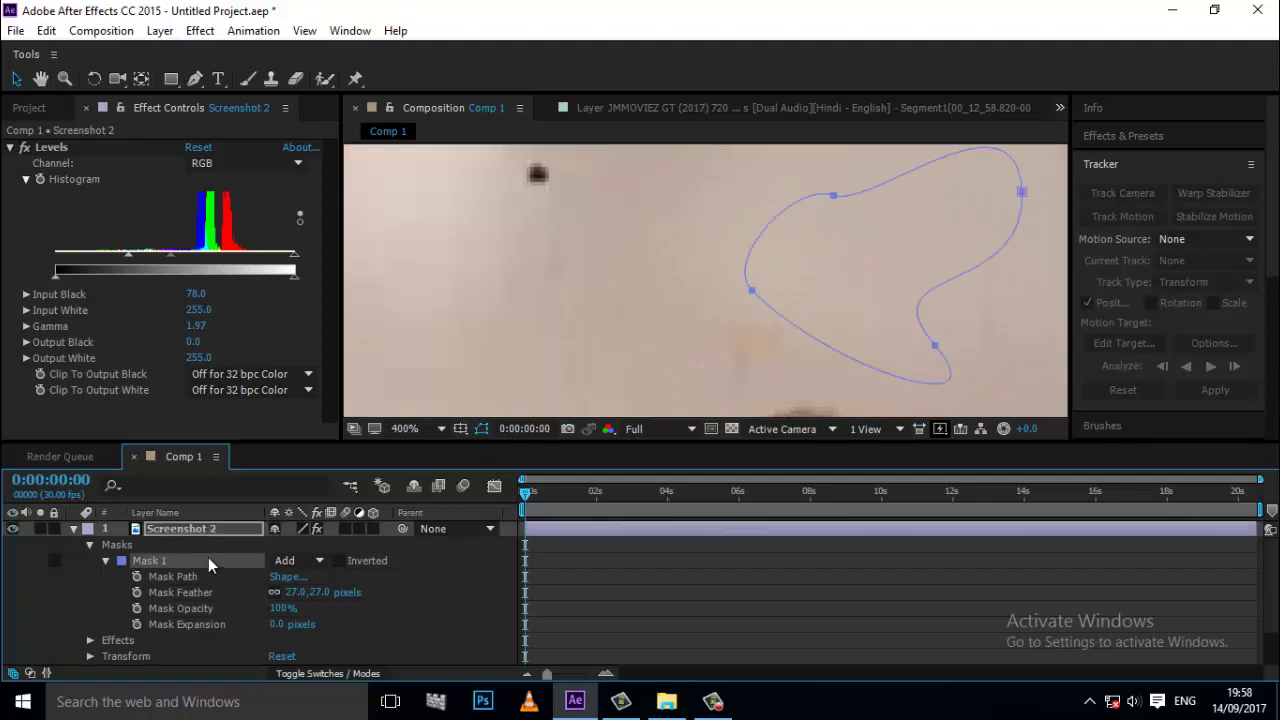
{"action": "mouse_move", "coordinate": [744, 317]}
{"action": "left_mouse_down"}
{"action": "mouse_move", "coordinate": [754, 297]}
{"action": "mouse_move", "coordinate": [842, 269]}
{"action": "mouse_move", "coordinate": [758, 282]}
{"action": "left_mouse_up"}
{"action": "left_click", "coordinate": [752, 290]}
{"action": "left_click", "coordinate": [461, 618]}
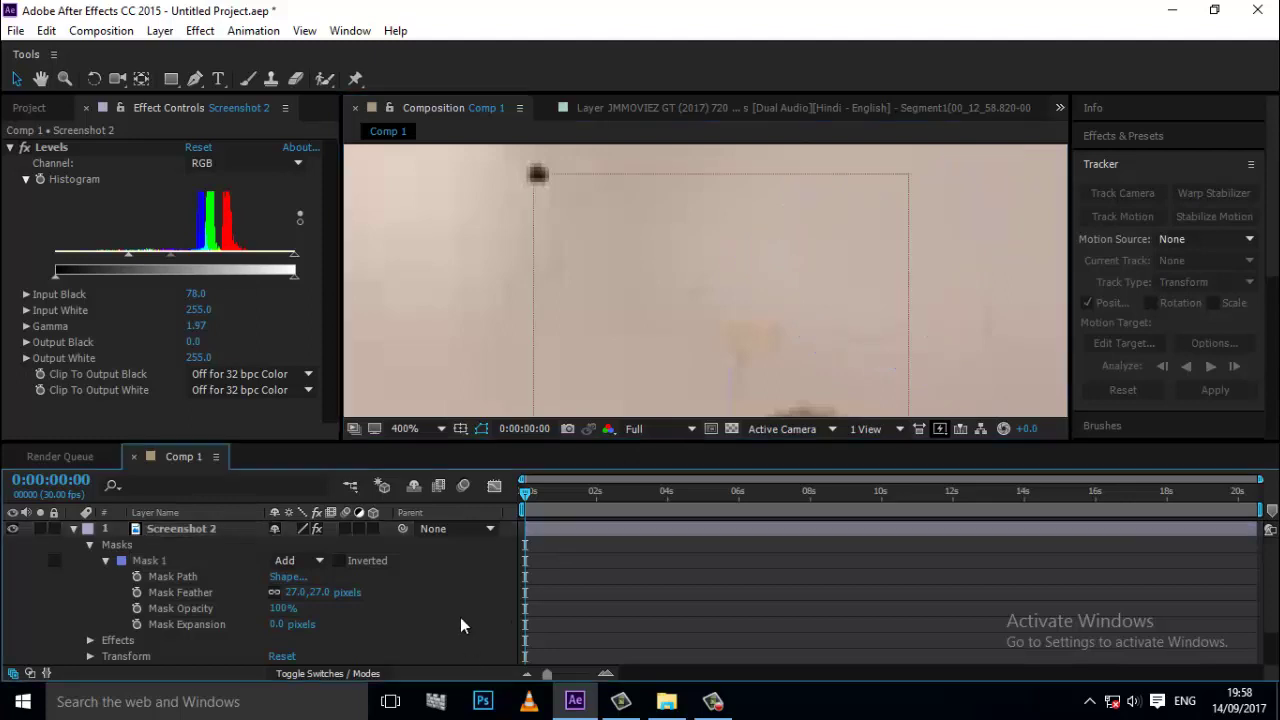
{"action": "left_click", "coordinate": [73, 528]}
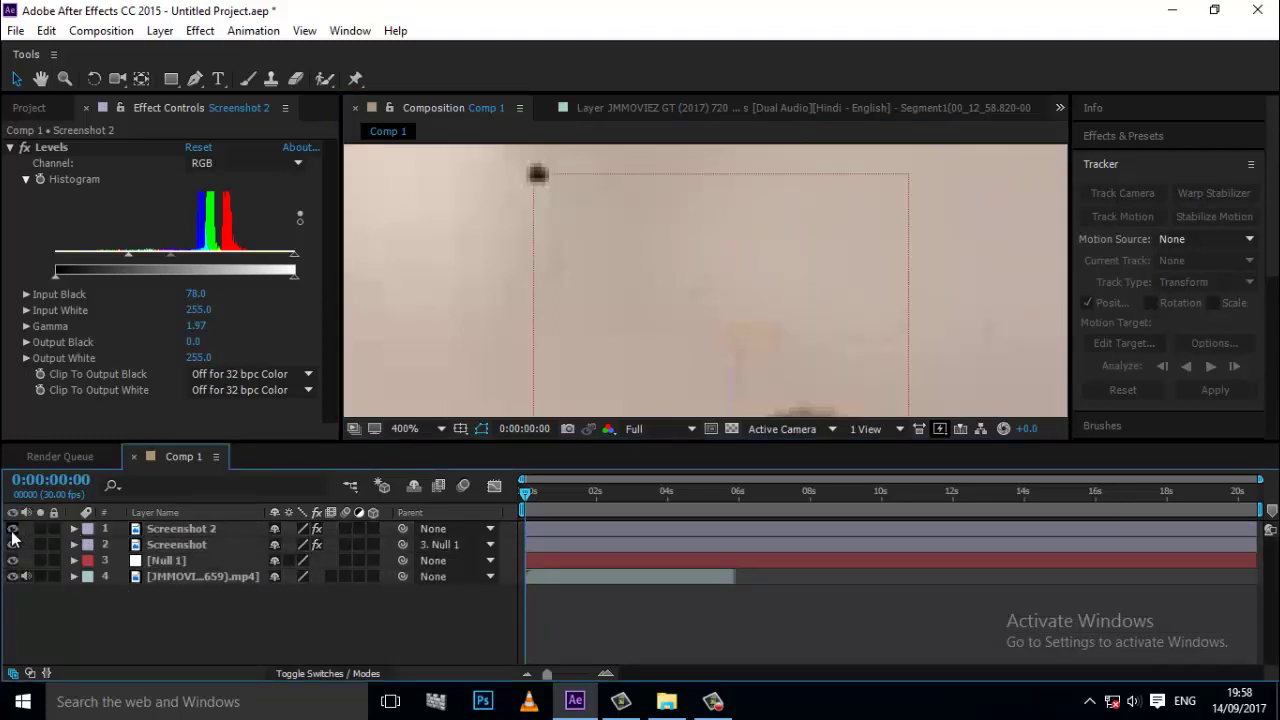
Reduce Screenshot 2's mask feather to 18 pixels, collapse the layer, and hide it
{"action": "left_click", "coordinate": [185, 529]}
{"action": "left_click", "coordinate": [73, 528]}
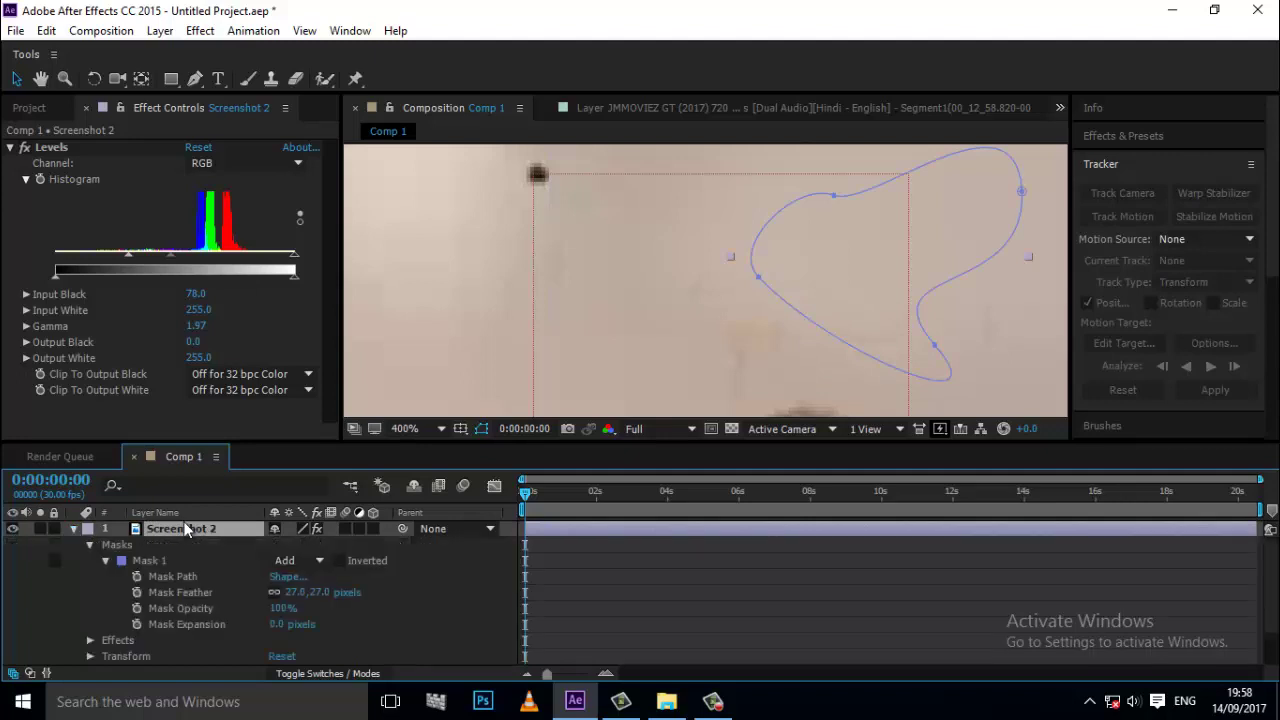
{"action": "left_click_drag", "start_coordinate": [313, 598], "coordinate": [260, 602]}
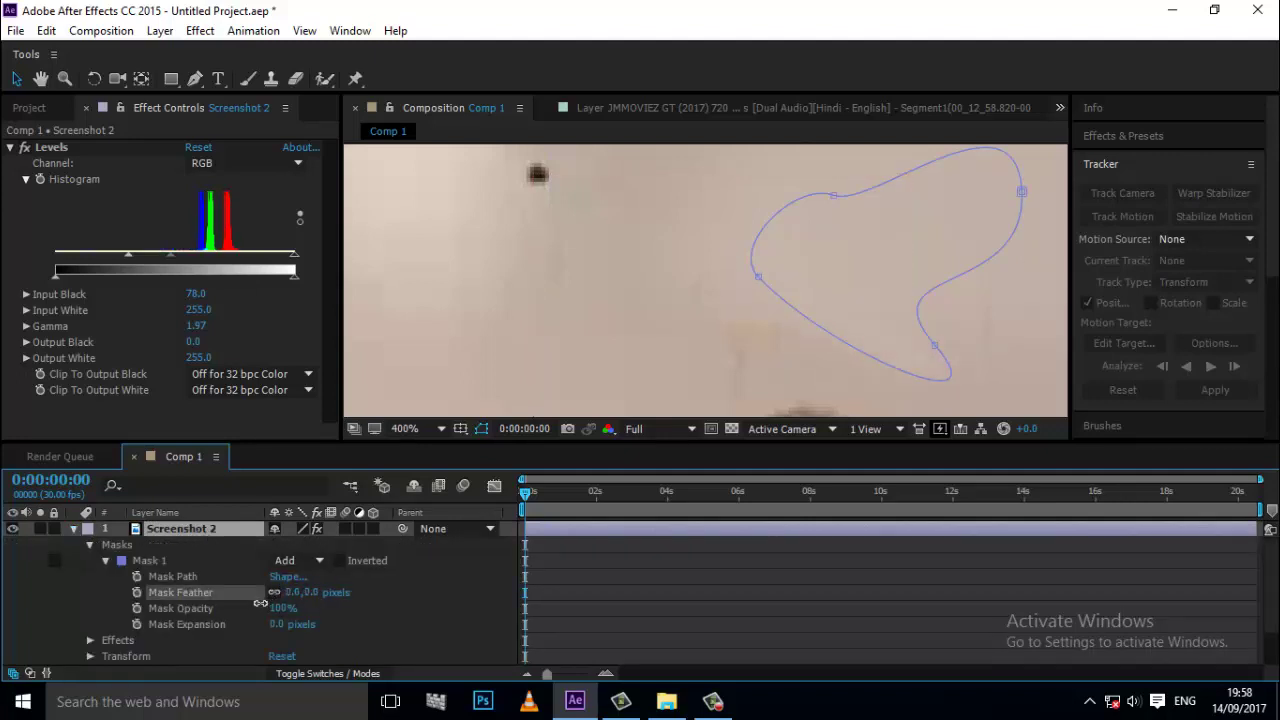
{"action": "left_click", "coordinate": [445, 632]}
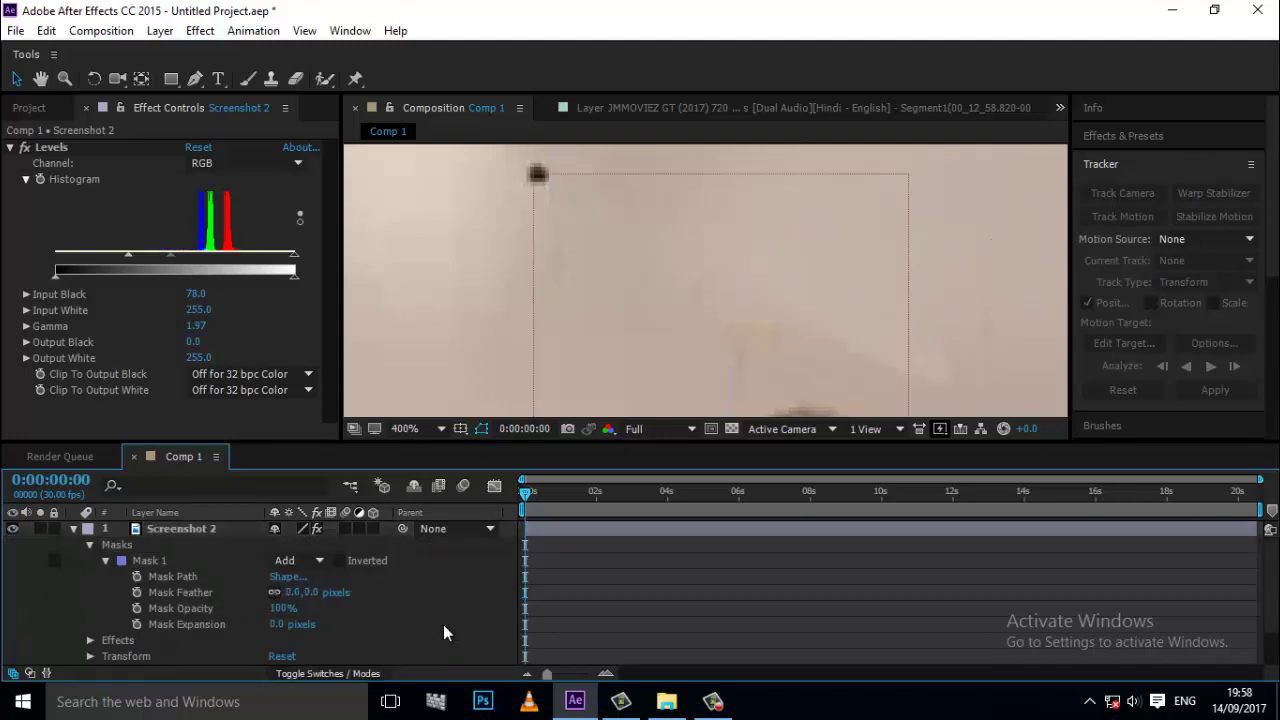
{"action": "key", "text": "ctrl+z"}
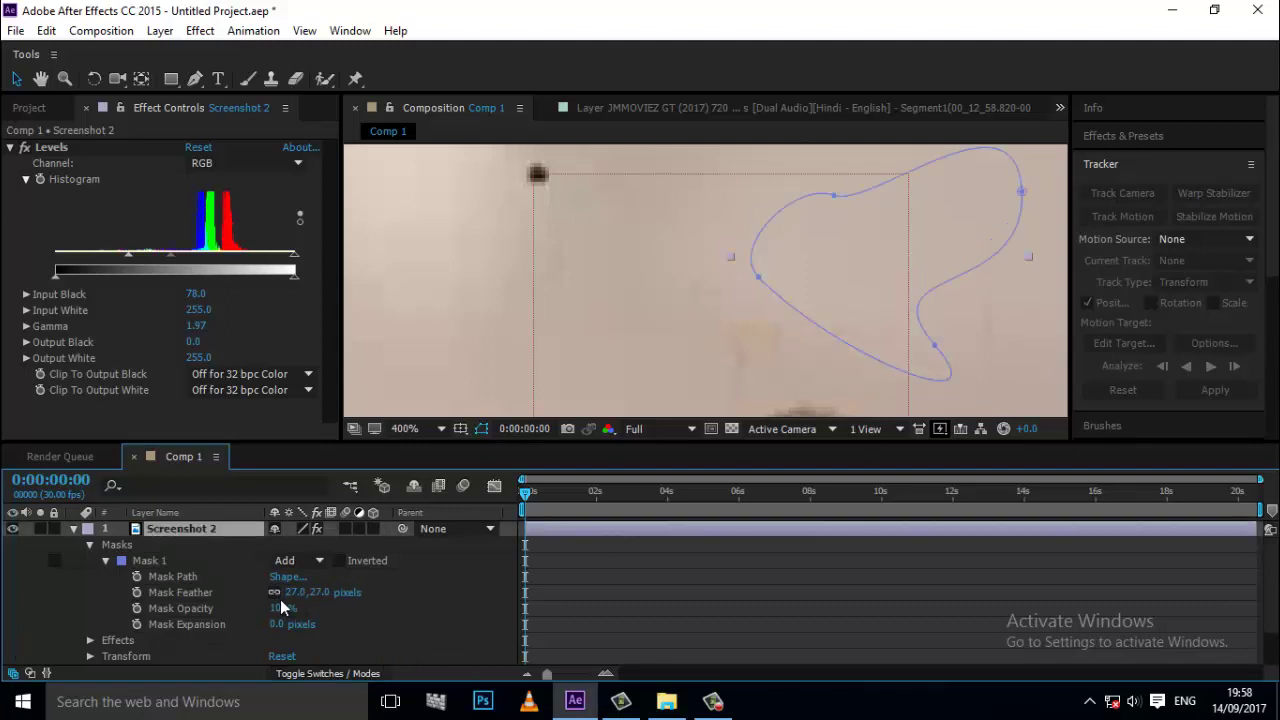
{"action": "left_click_drag", "start_coordinate": [285, 595], "coordinate": [276, 599]}
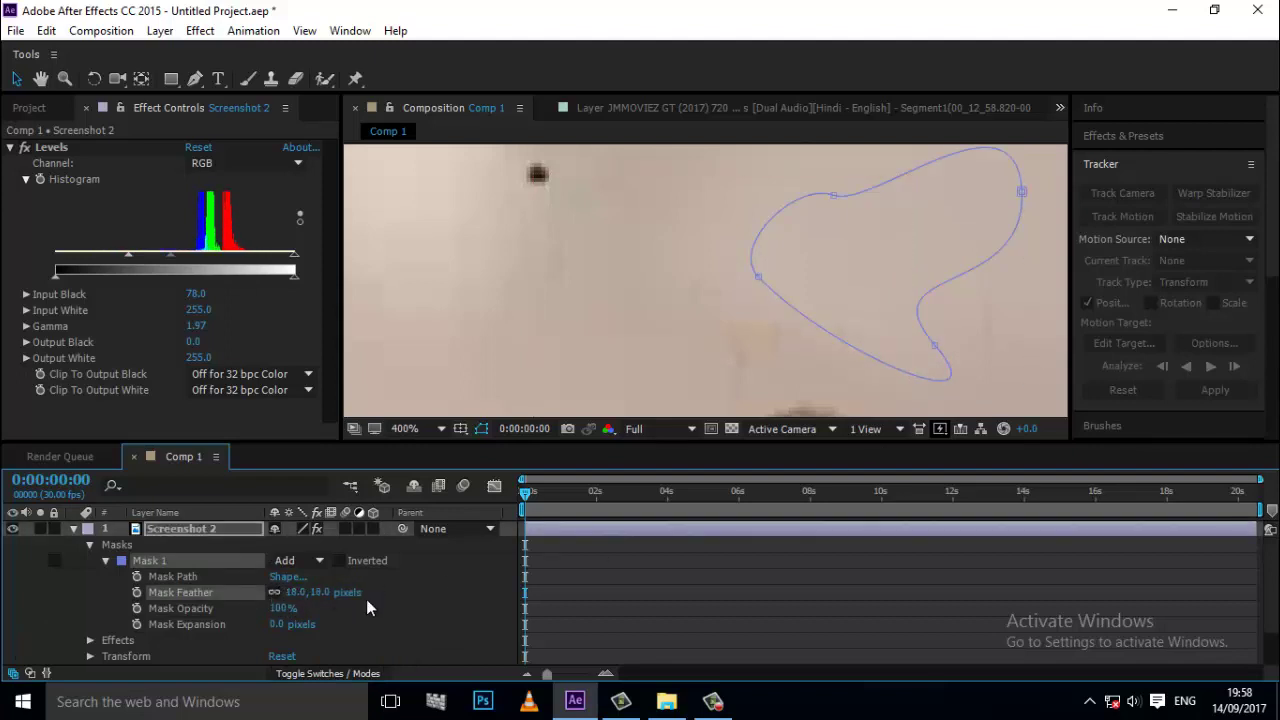
{"action": "left_click", "coordinate": [442, 548]}
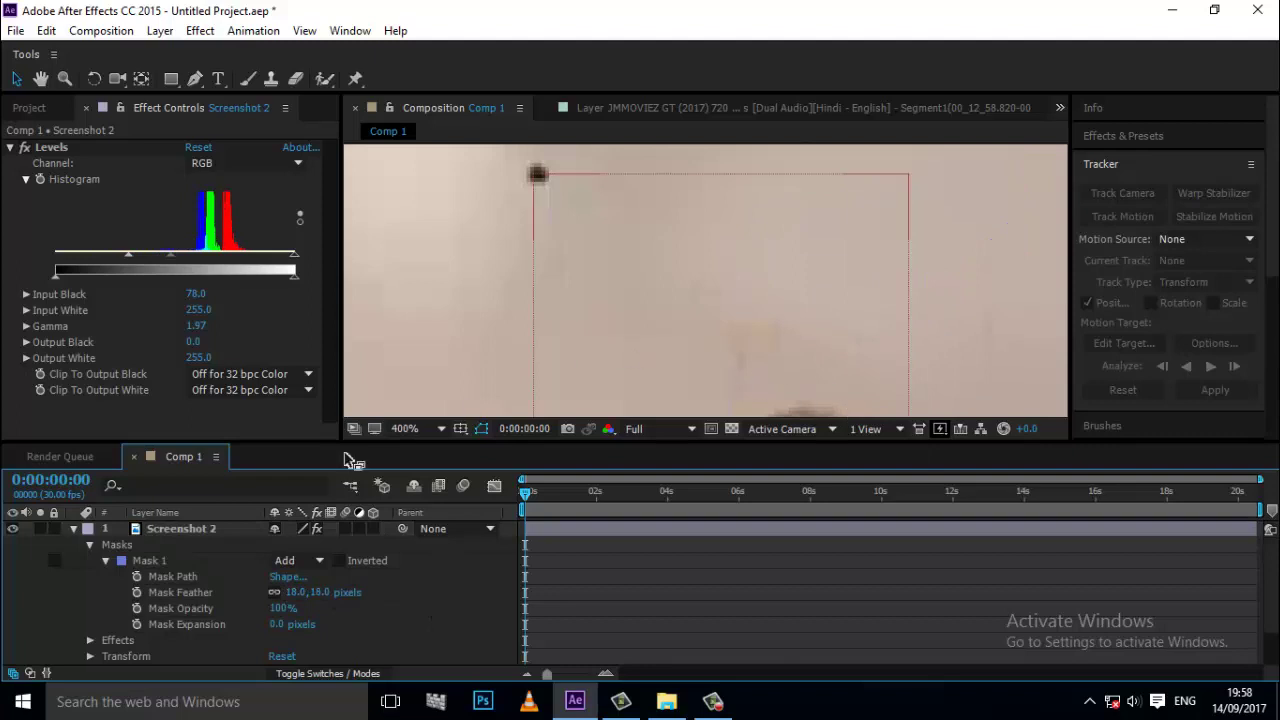
{"action": "left_click", "coordinate": [73, 529]}
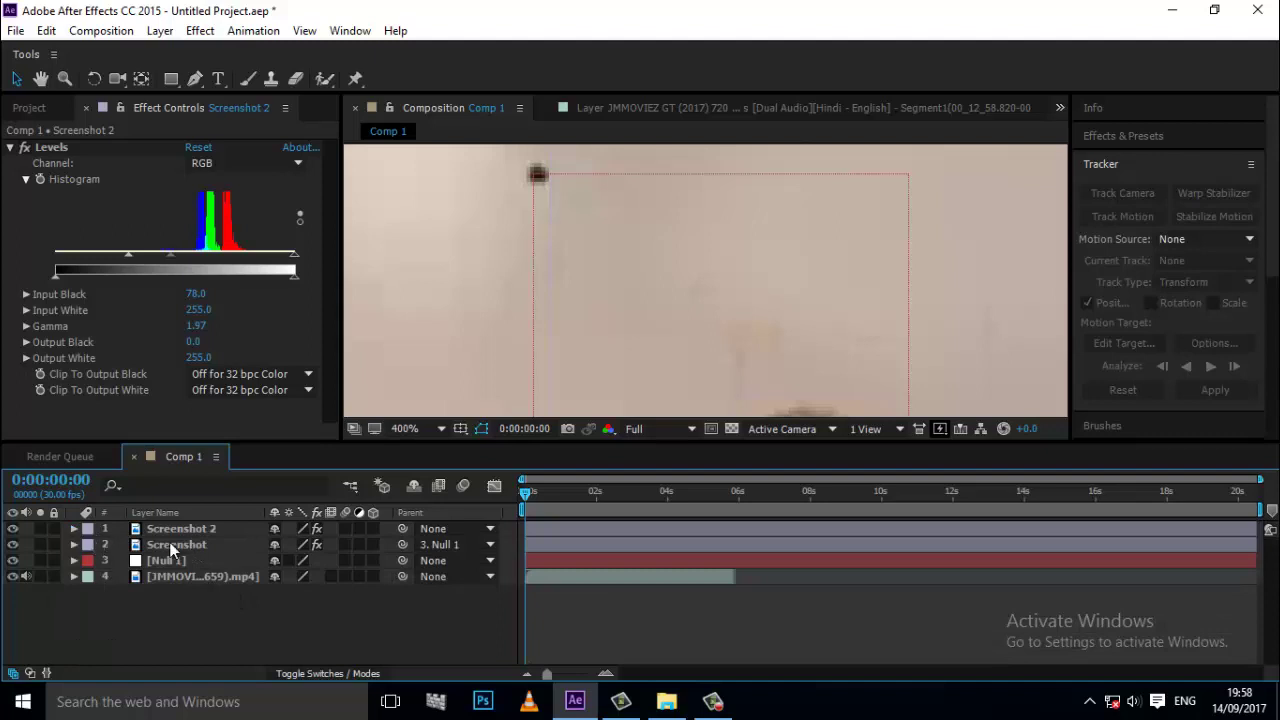
{"action": "left_click", "coordinate": [12, 529]}
Zoom in on the 4SHO writing and toggle the Screenshot patch to compare before and after
{"action": "left_click", "coordinate": [12, 545]}
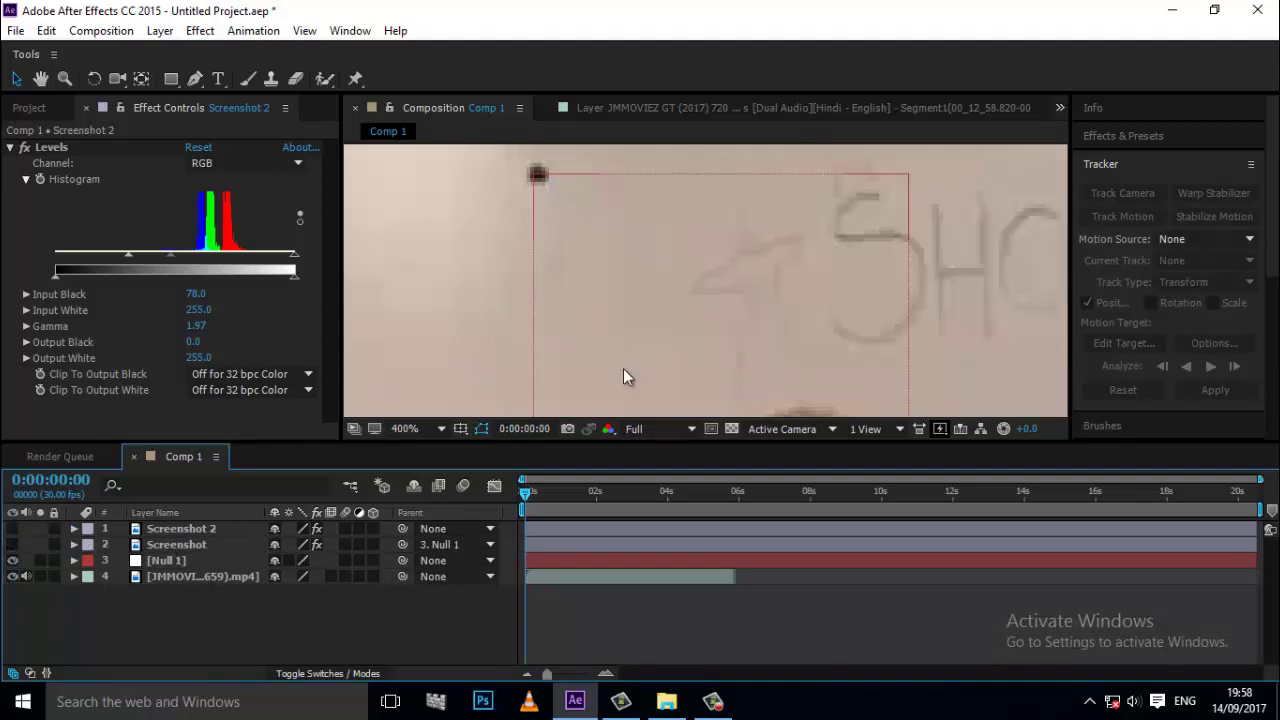
{"action": "key", "text": "shift+slash"}
{"action": "scroll", "coordinate": [820, 230], "scroll_direction": "up", "scroll_amount": 5}
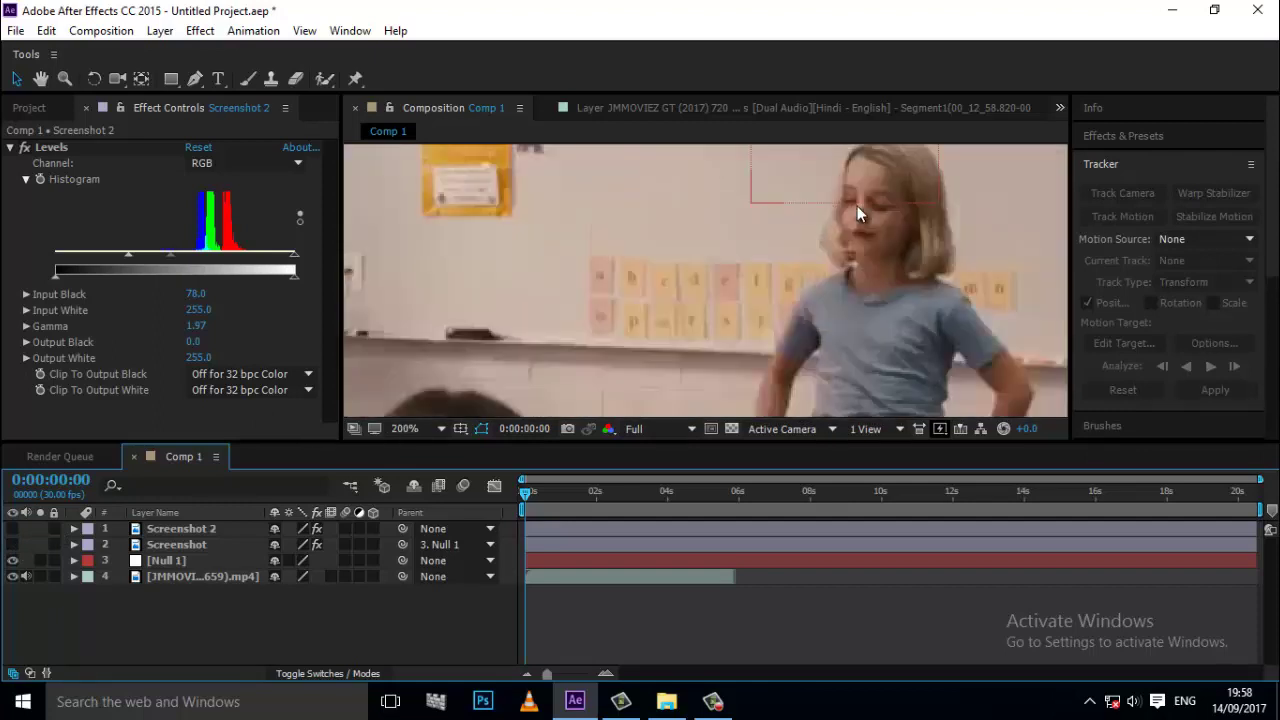
{"action": "left_click_drag", "start_coordinate": [744, 278], "coordinate": [729, 355]}
{"action": "left_click", "coordinate": [12, 544]}
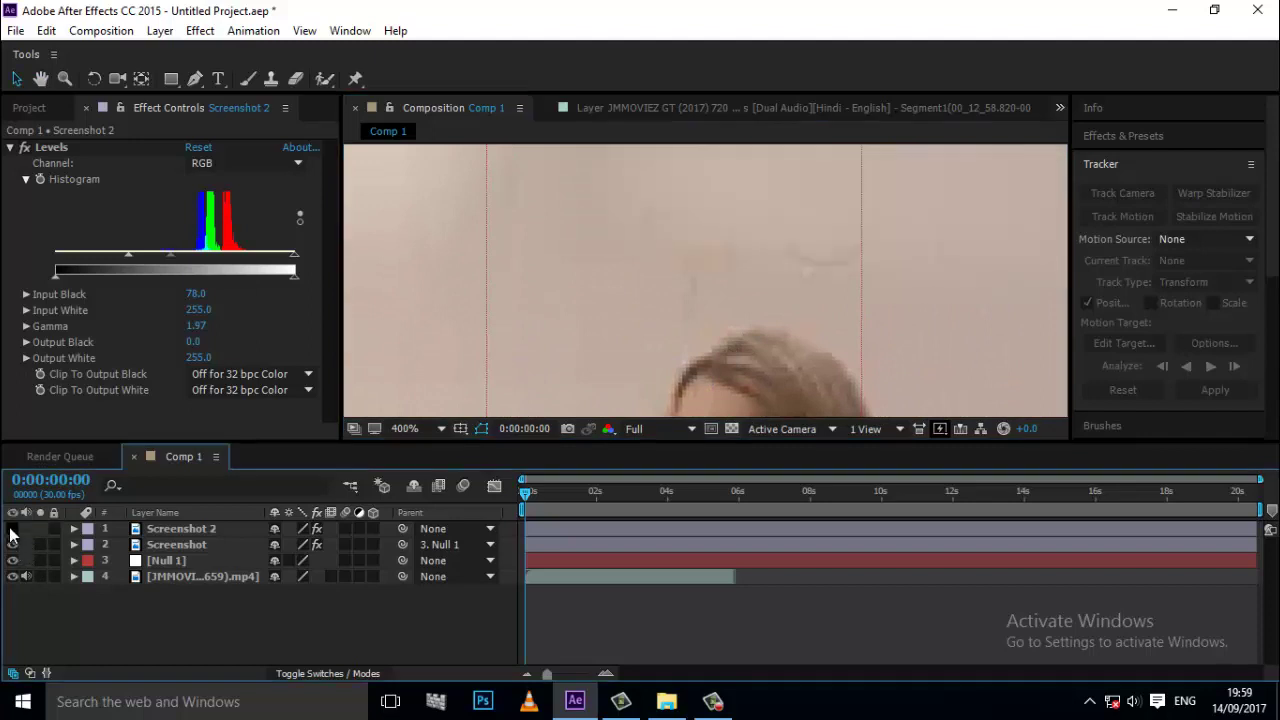
{"action": "left_click", "coordinate": [12, 545]}
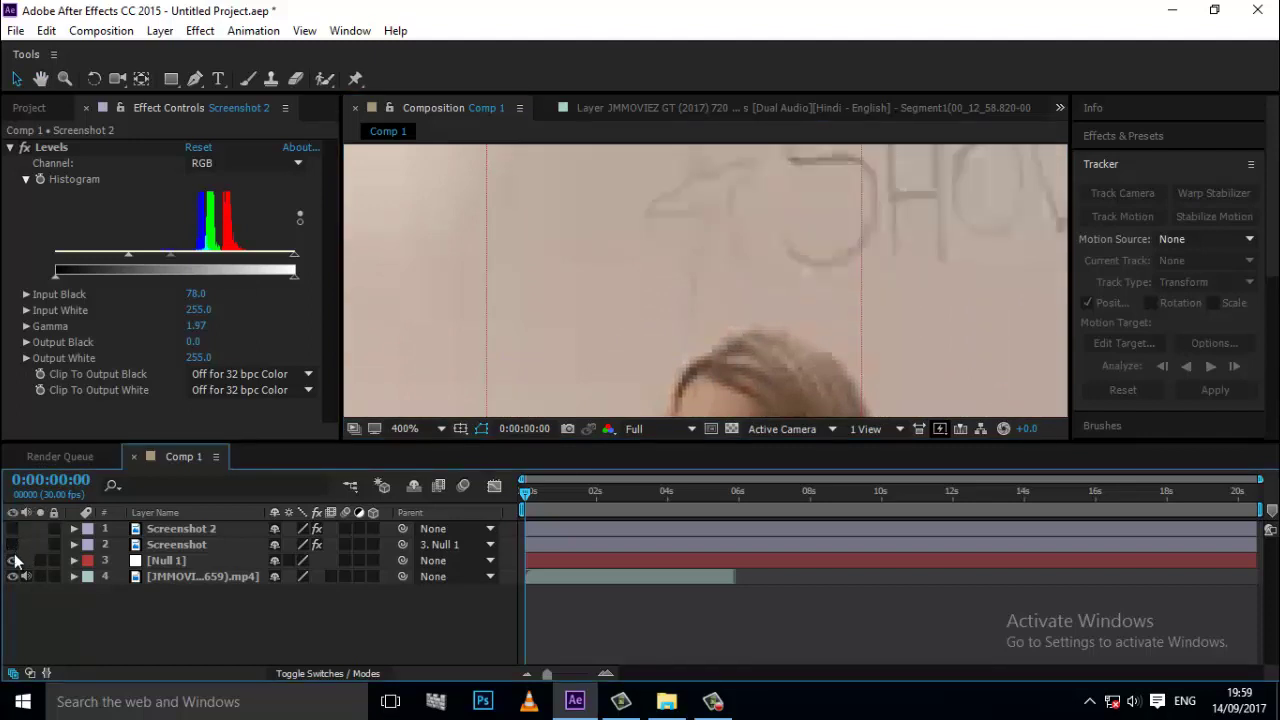
{"action": "left_click", "coordinate": [12, 545]}
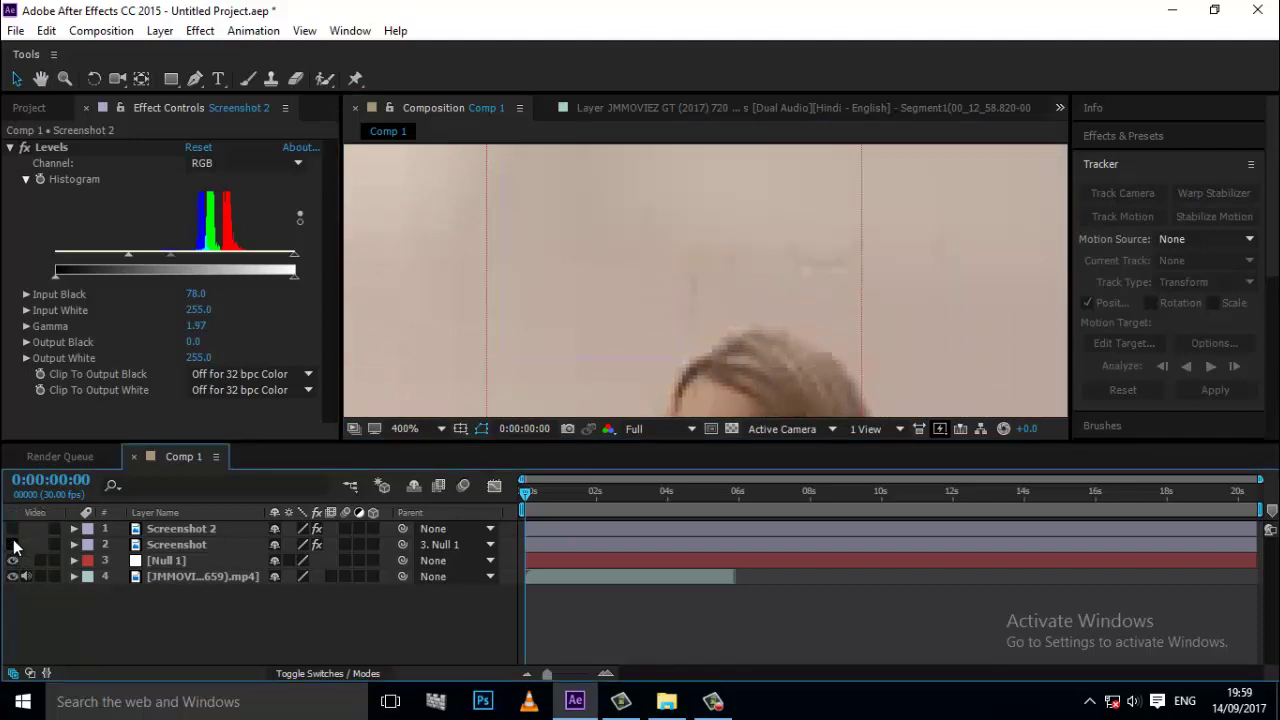
{"action": "left_click", "coordinate": [12, 545]}
{"action": "left_click", "coordinate": [12, 545]}
{"action": "left_click", "coordinate": [12, 545]}
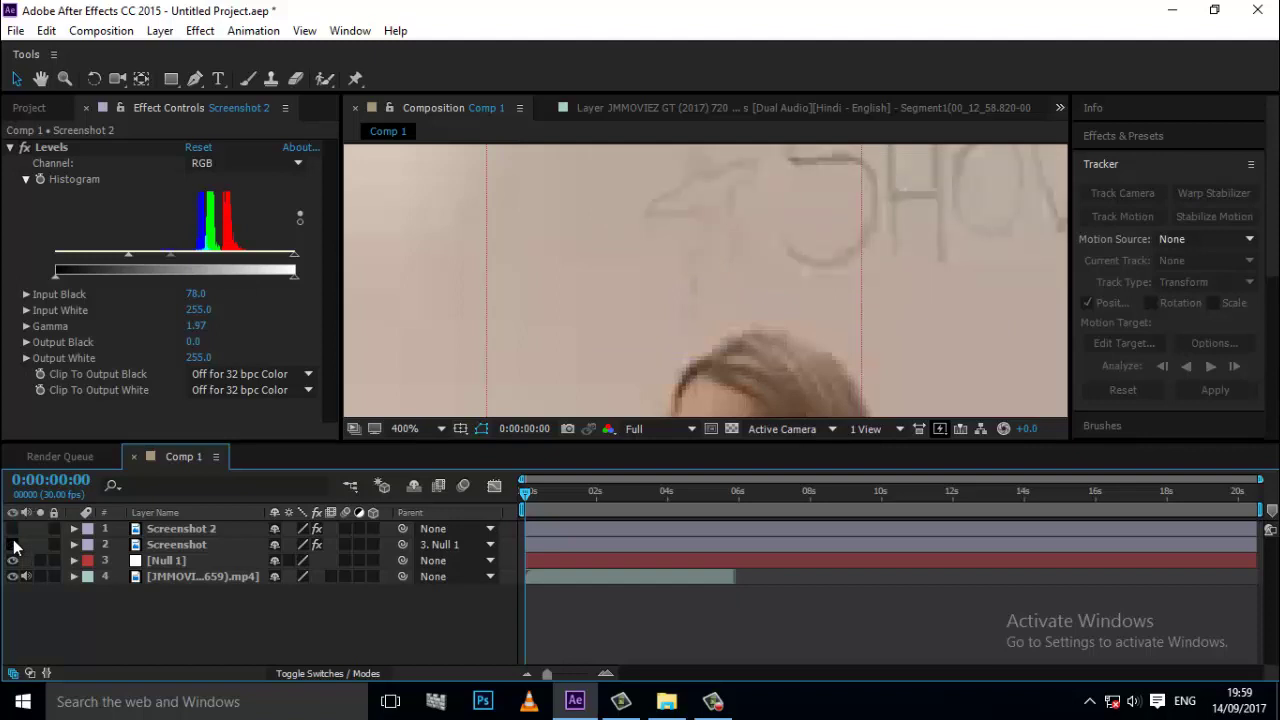
{"action": "left_click", "coordinate": [12, 545]}
Select the Screenshot layer, move a mask vertex up-right, and pan along the mask
{"action": "left_click", "coordinate": [748, 247]}
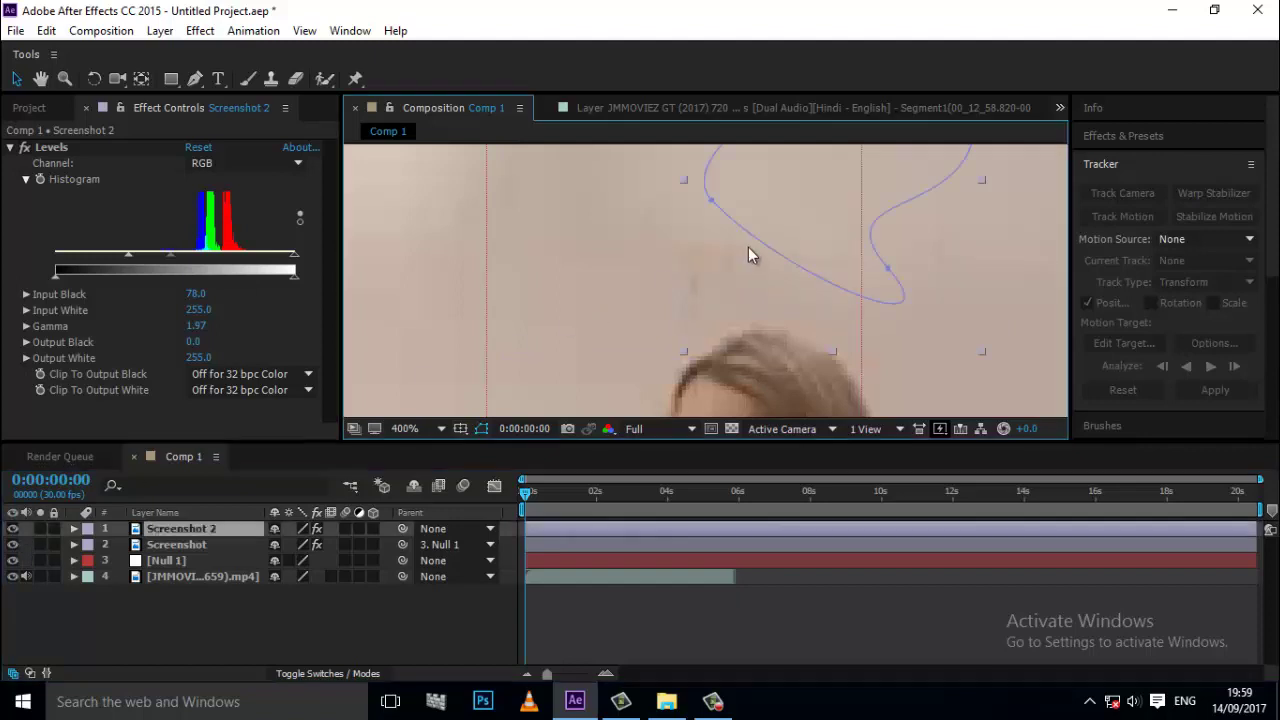
{"action": "left_click", "coordinate": [226, 543]}
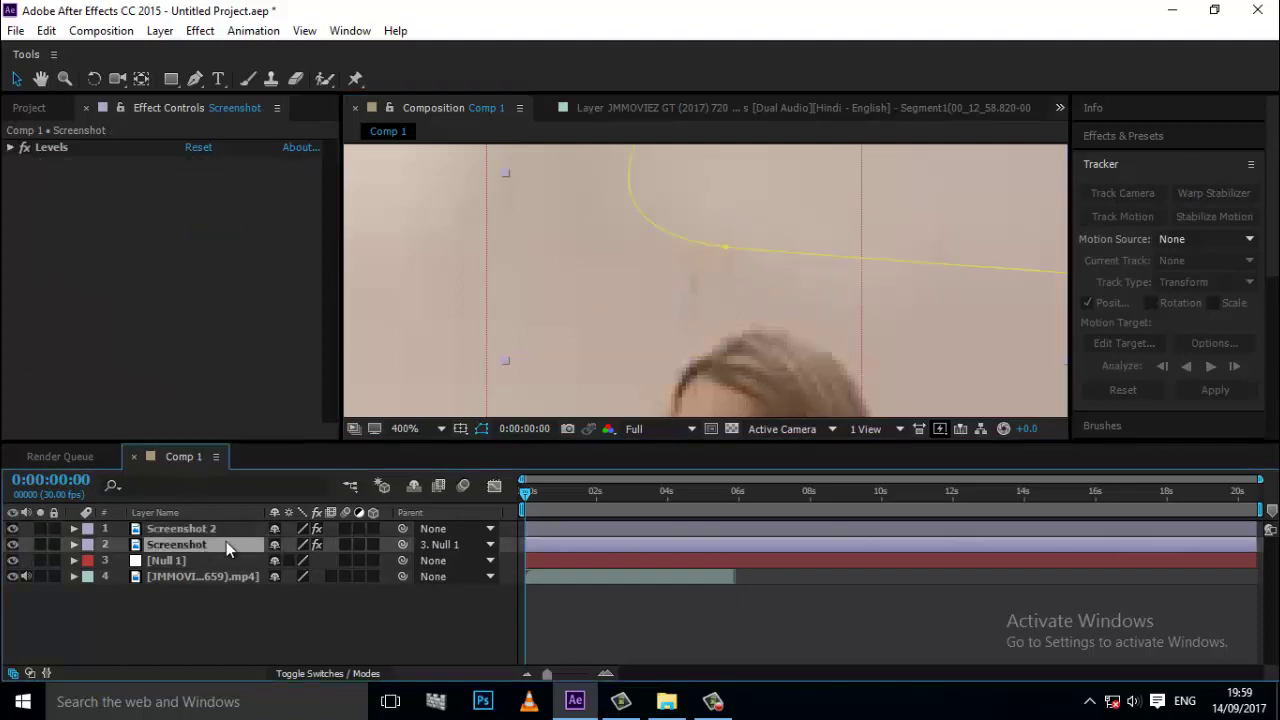
{"action": "mouse_move", "coordinate": [728, 256]}
{"action": "left_mouse_down"}
{"action": "mouse_move", "coordinate": [741, 207]}
{"action": "mouse_move", "coordinate": [729, 246]}
{"action": "left_mouse_up"}
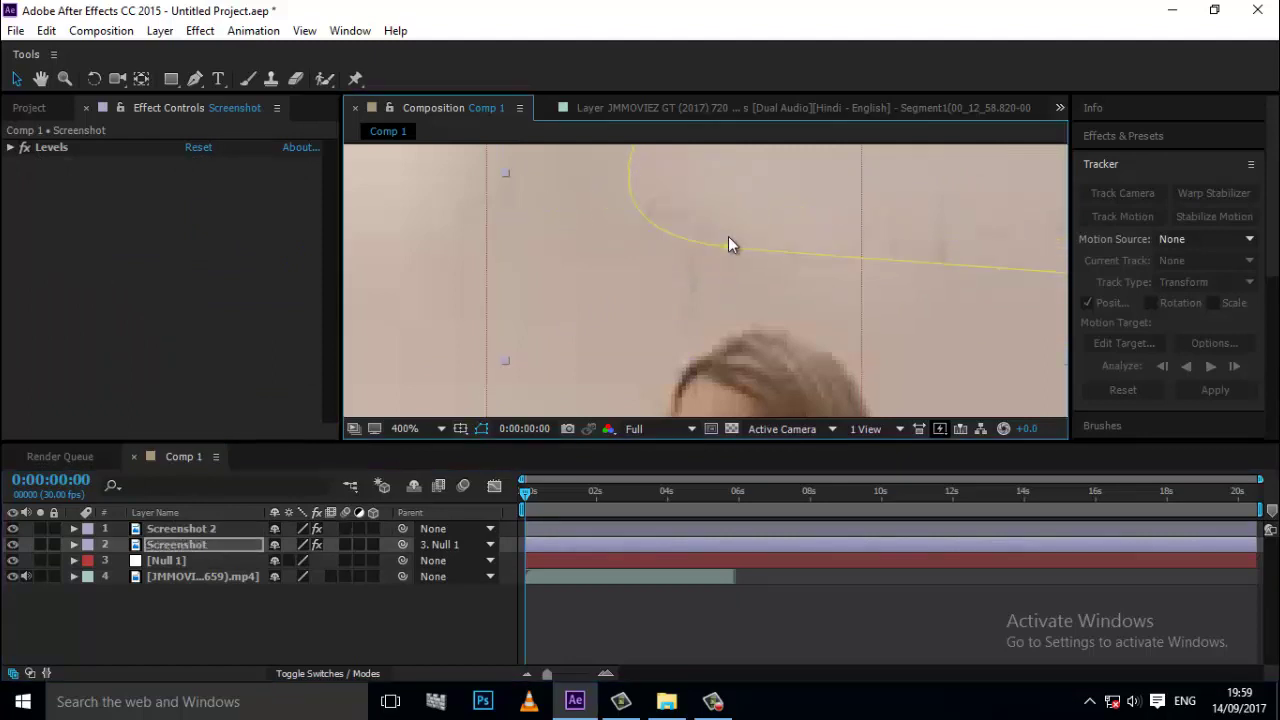
{"action": "key", "text": "h"}
{"action": "left_click_drag", "start_coordinate": [709, 289], "coordinate": [580, 390]}
Bend the Screenshot mask's left curve into place using a vertex tangent handle
{"action": "key", "text": "v"}
{"action": "left_click", "coordinate": [608, 347]}
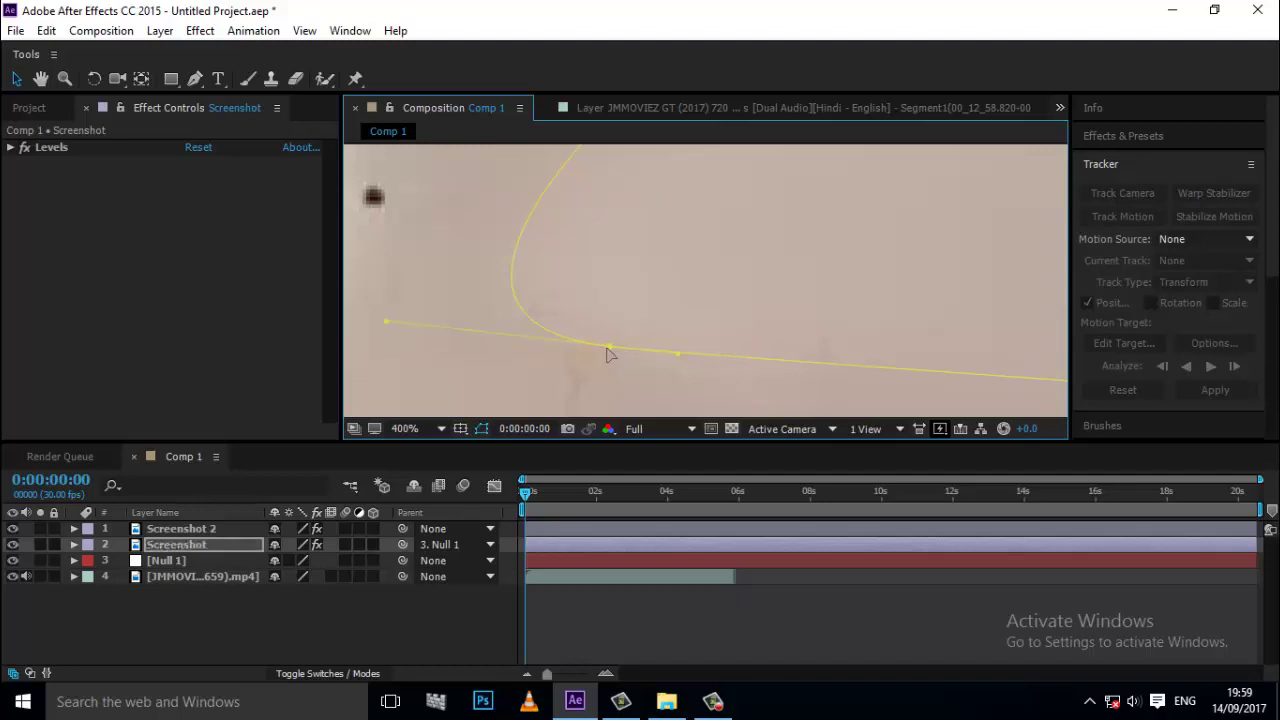
{"action": "left_click_drag", "start_coordinate": [396, 325], "coordinate": [309, 376]}
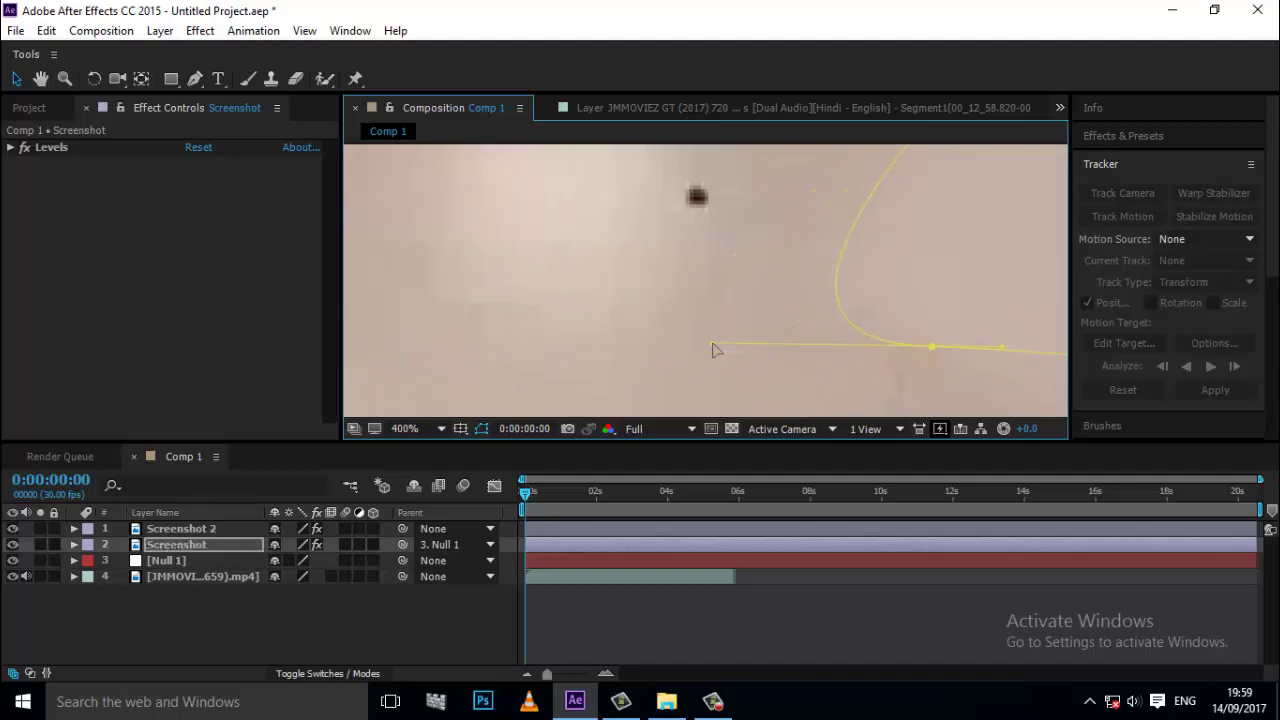
{"action": "mouse_move", "coordinate": [309, 376]}
{"action": "left_mouse_down"}
{"action": "mouse_move", "coordinate": [742, 336]}
{"action": "mouse_move", "coordinate": [423, 258]}
{"action": "left_mouse_up"}
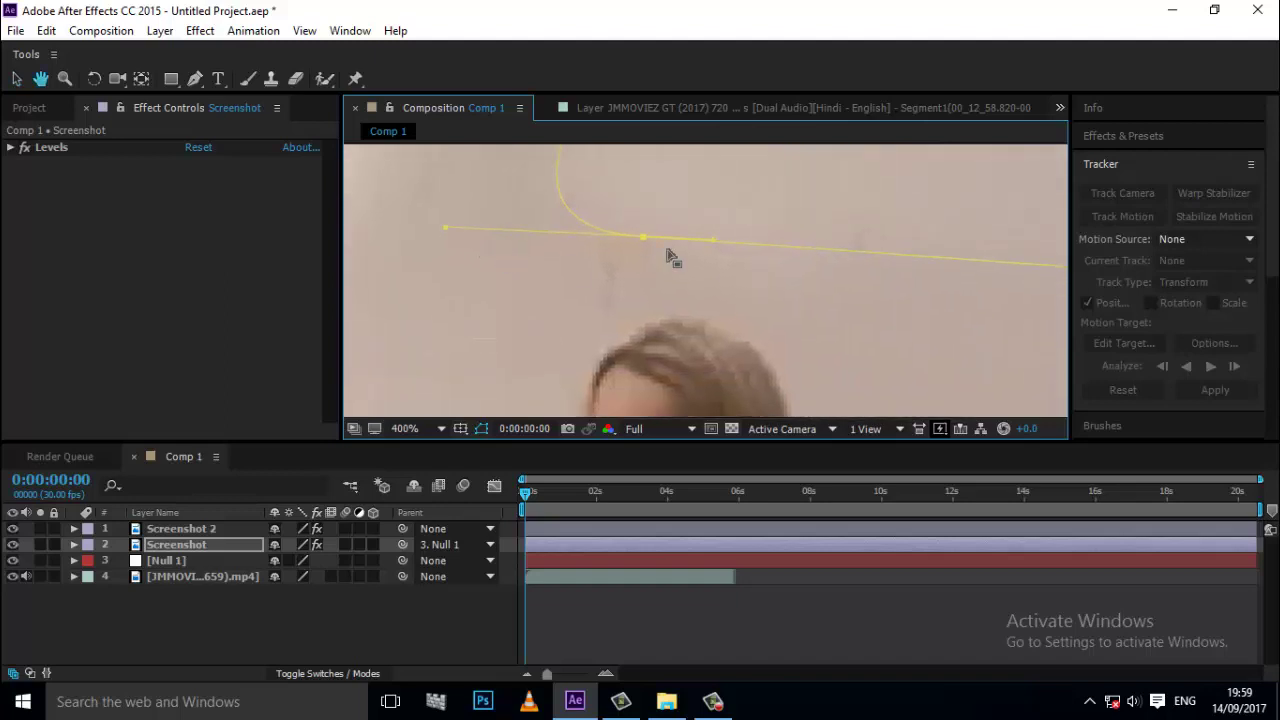
{"action": "mouse_move", "coordinate": [619, 283]}
{"action": "left_mouse_down"}
{"action": "mouse_move", "coordinate": [637, 234]}
{"action": "mouse_move", "coordinate": [766, 200]}
{"action": "mouse_move", "coordinate": [657, 324]}
{"action": "mouse_move", "coordinate": [649, 383]}
{"action": "left_mouse_up"}
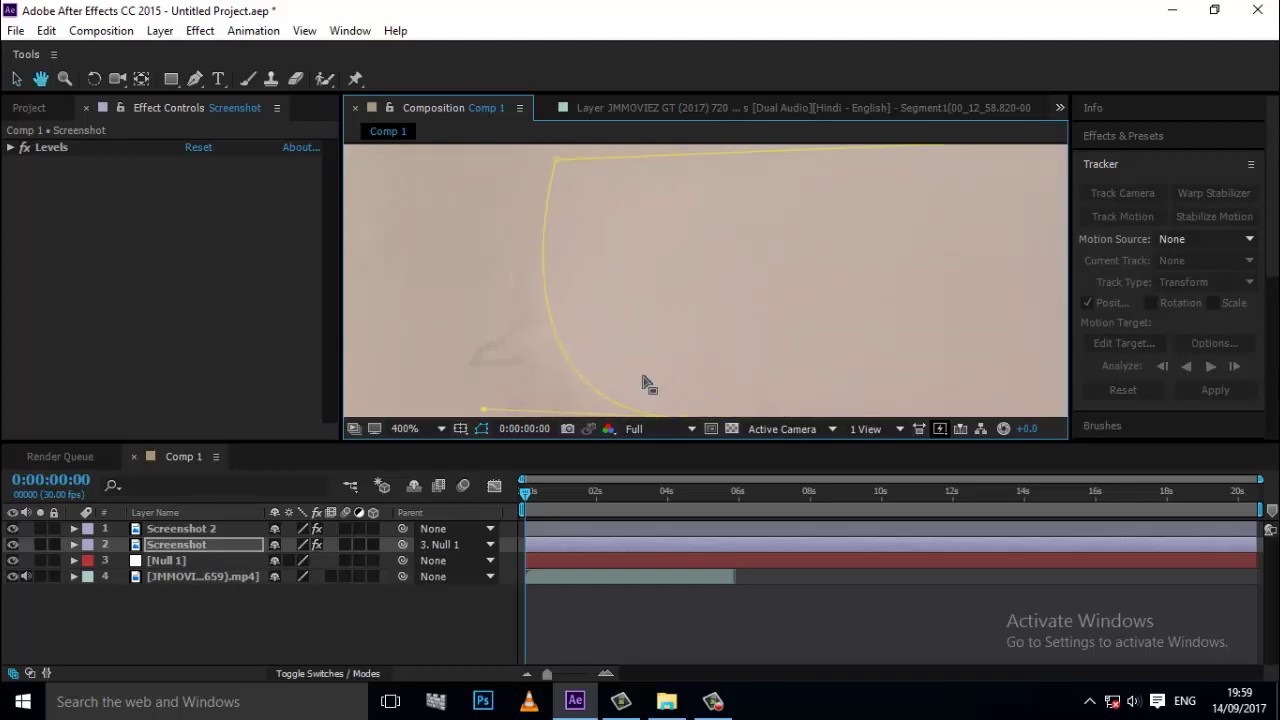
{"action": "scroll", "coordinate": [647, 372], "scroll_direction": "down", "scroll_amount": 2}
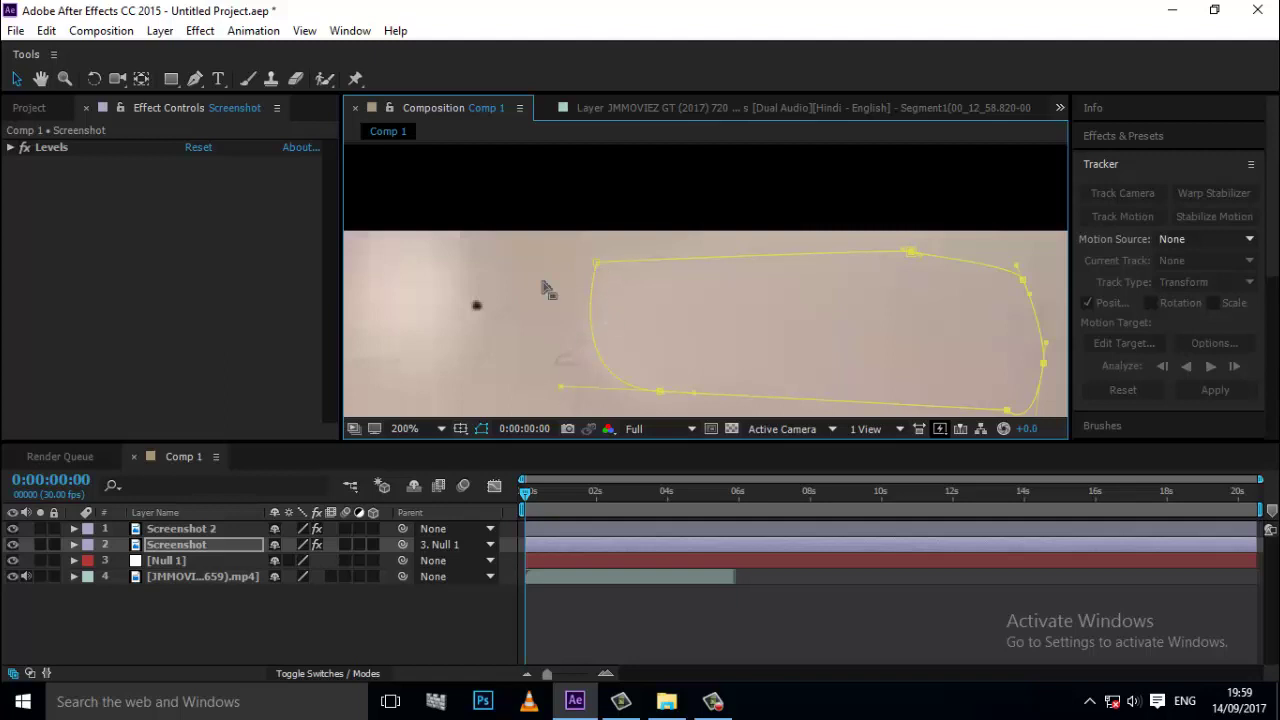
Reshape the mask's lower-left corner and pull its bottom-left edge upward
{"action": "left_click", "coordinate": [193, 80]}
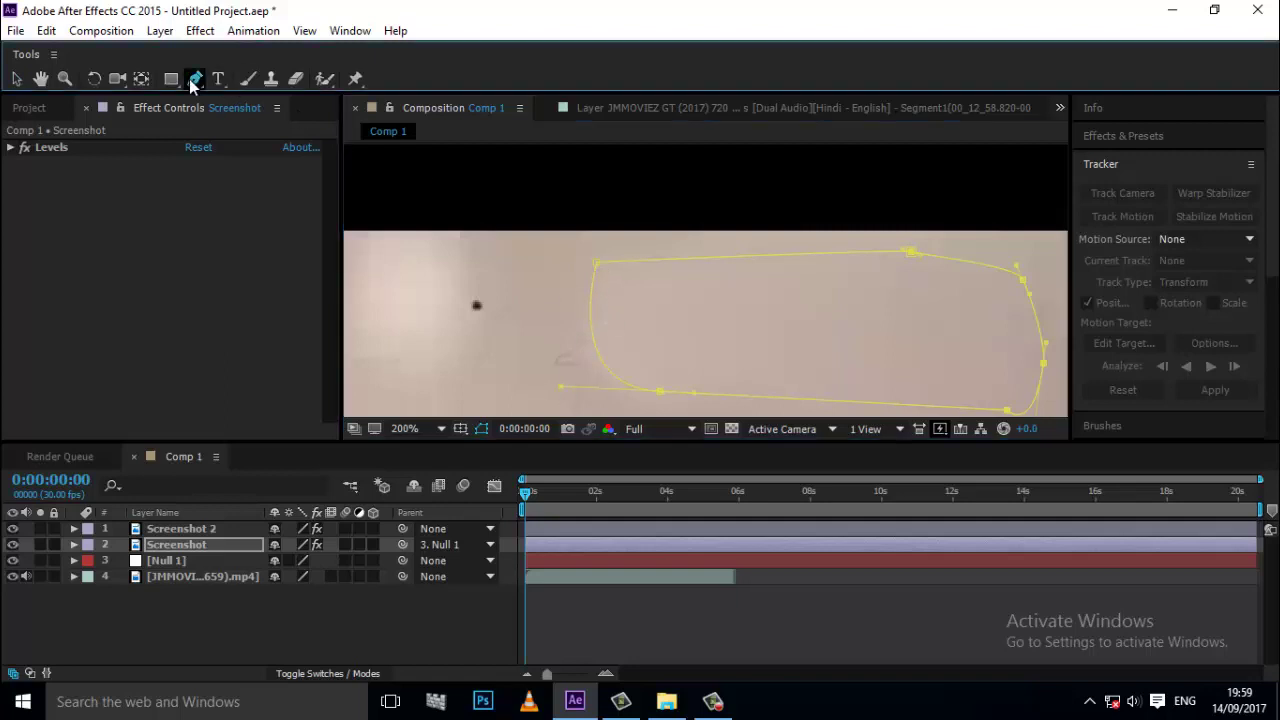
{"action": "key", "text": "v"}
{"action": "double_click", "coordinate": [591, 329]}
{"action": "key", "text": "Return"}
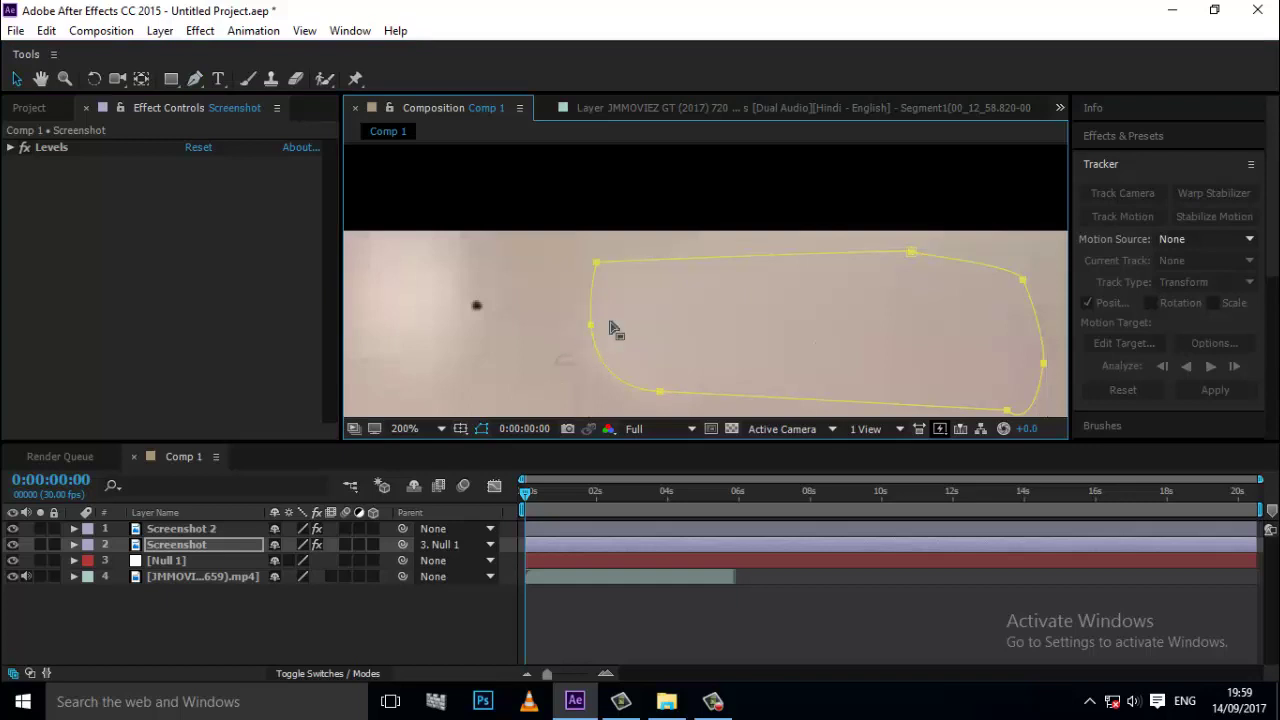
{"action": "mouse_move", "coordinate": [591, 325]}
{"action": "left_mouse_down"}
{"action": "mouse_move", "coordinate": [538, 405]}
{"action": "mouse_move", "coordinate": [519, 338]}
{"action": "left_mouse_up"}
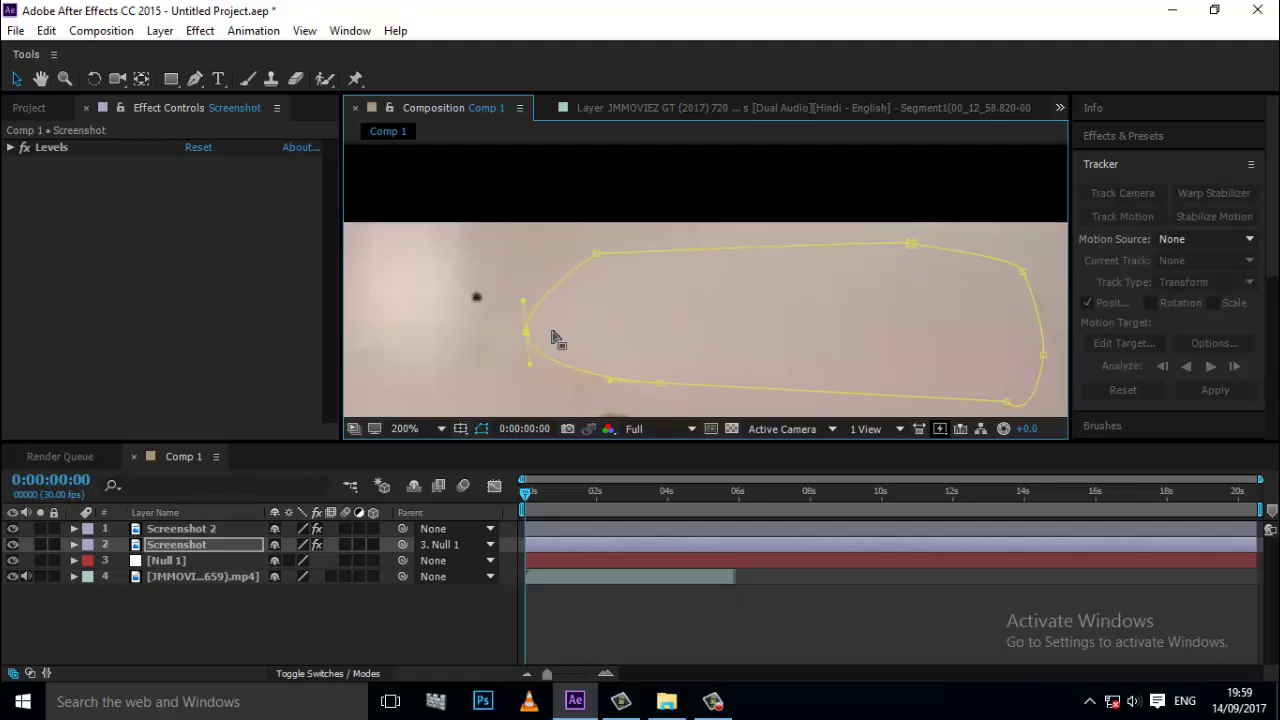
{"action": "mouse_move", "coordinate": [662, 388]}
{"action": "left_mouse_down"}
{"action": "mouse_move", "coordinate": [630, 366]}
{"action": "mouse_move", "coordinate": [590, 366]}
{"action": "left_mouse_up"}
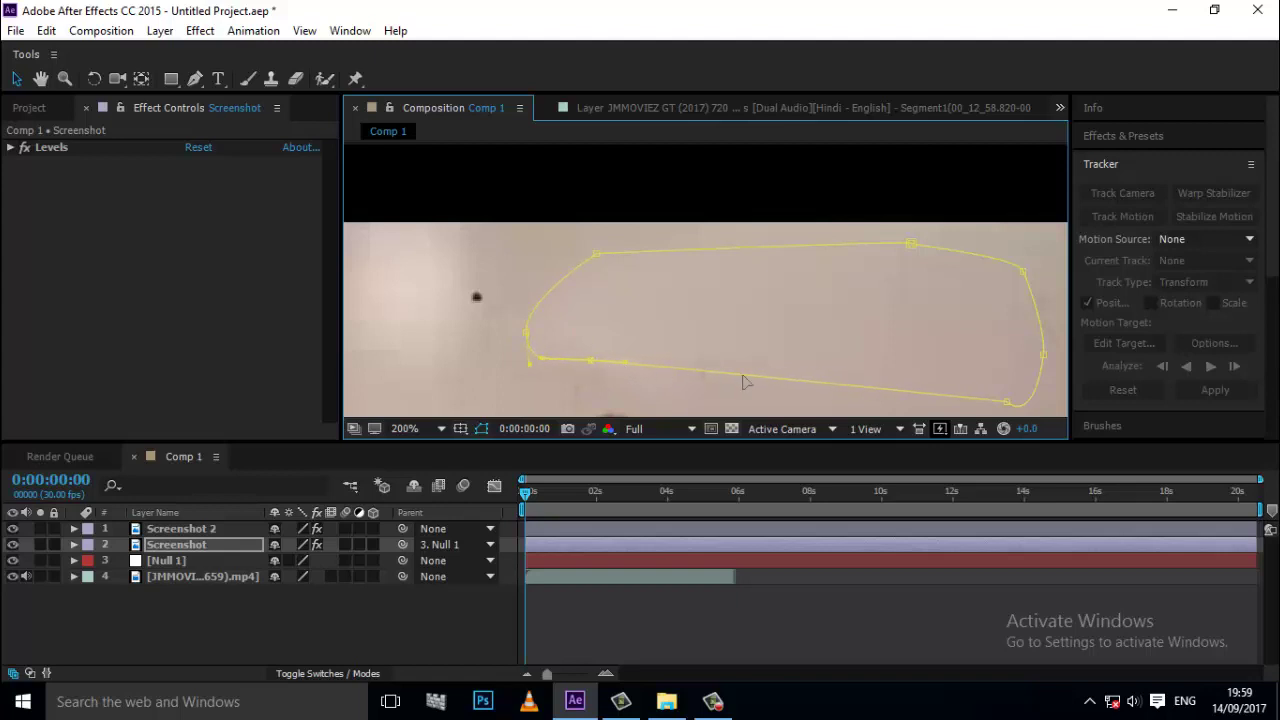
{"action": "scroll", "coordinate": [685, 390], "scroll_direction": "up", "scroll_amount": 2}
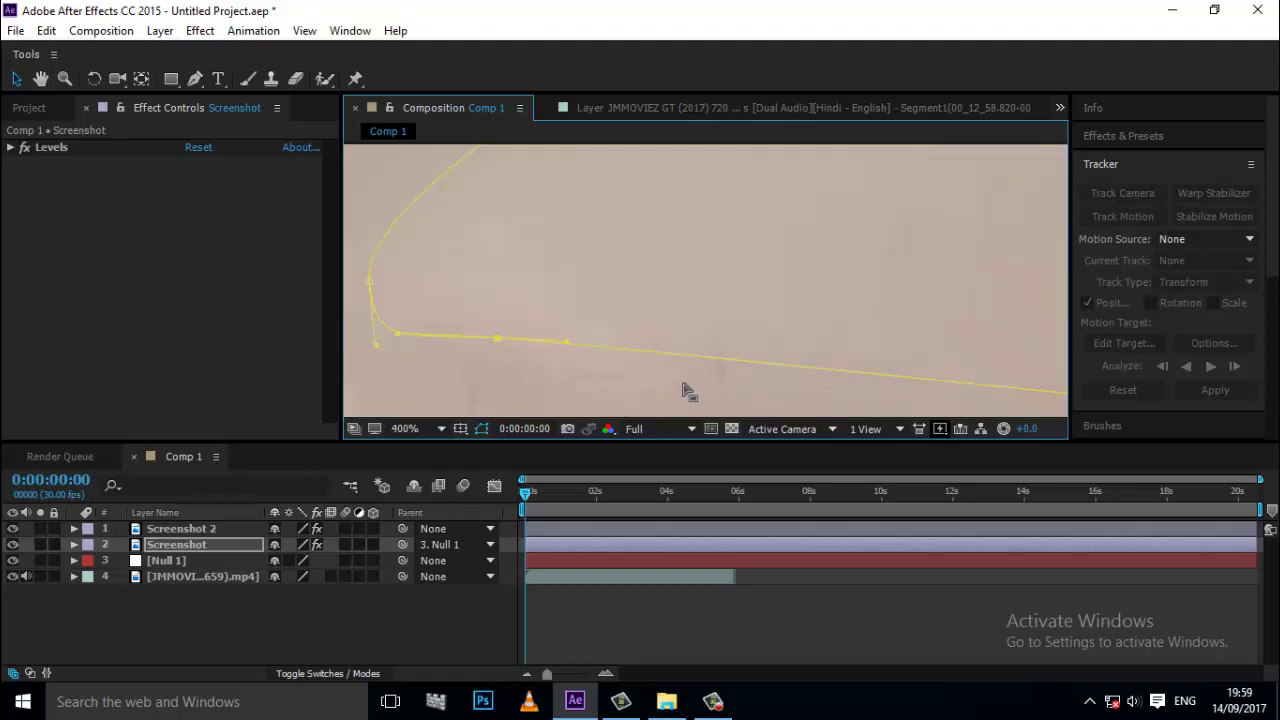
{"action": "left_click_drag", "start_coordinate": [571, 371], "coordinate": [660, 249]}
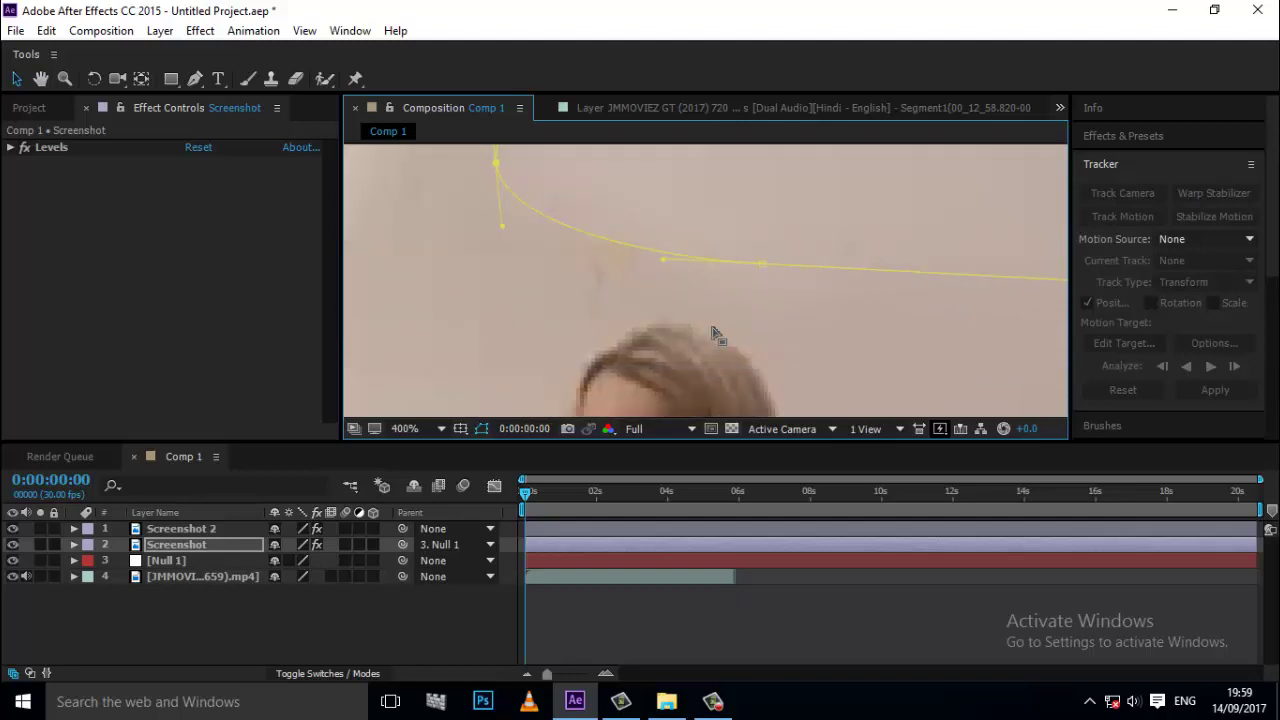
Select the footage layer and fit the whole frame in the viewer
{"action": "left_click", "coordinate": [248, 596]}
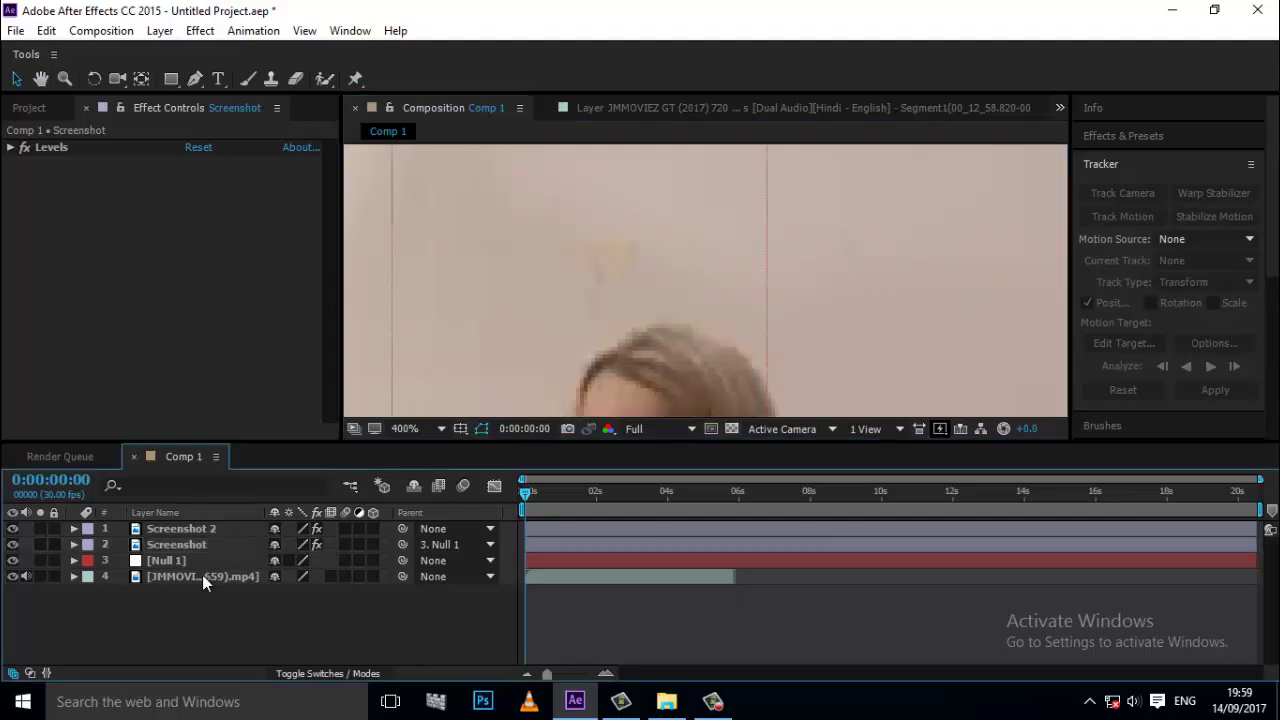
{"action": "left_click", "coordinate": [212, 577]}
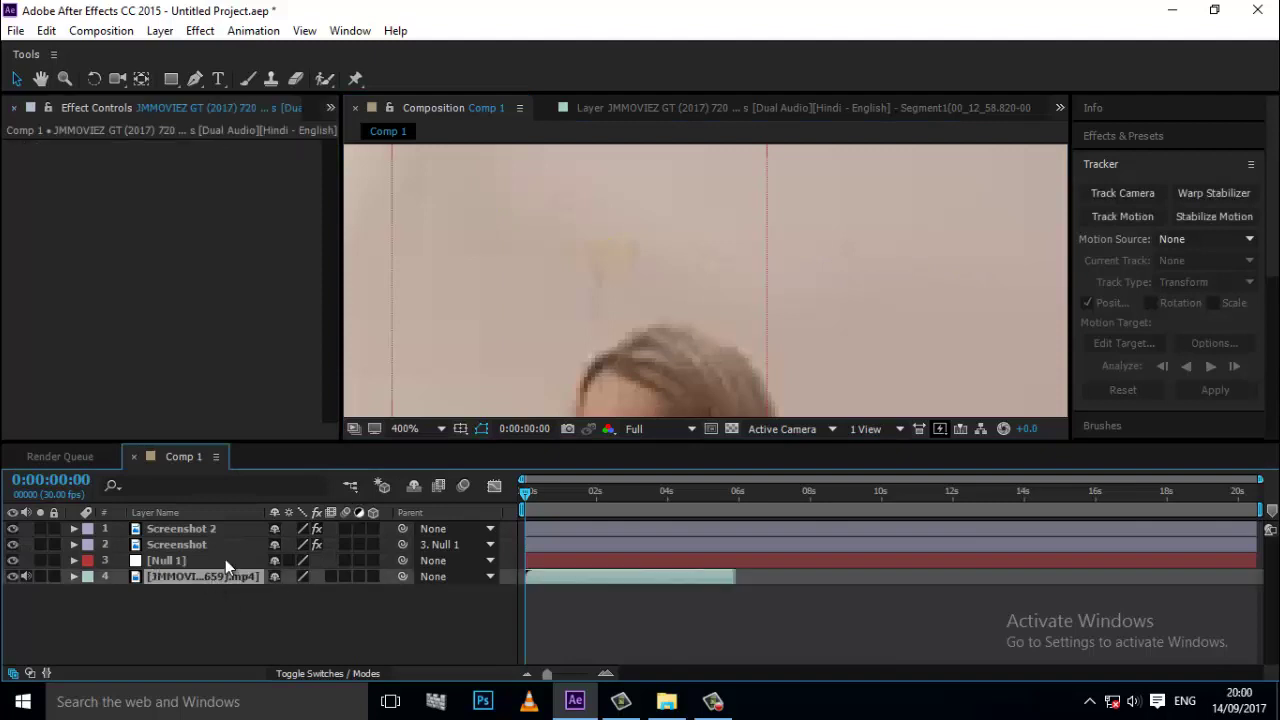
{"action": "key", "text": "shift+slash"}
{"action": "left_click", "coordinate": [413, 637]}
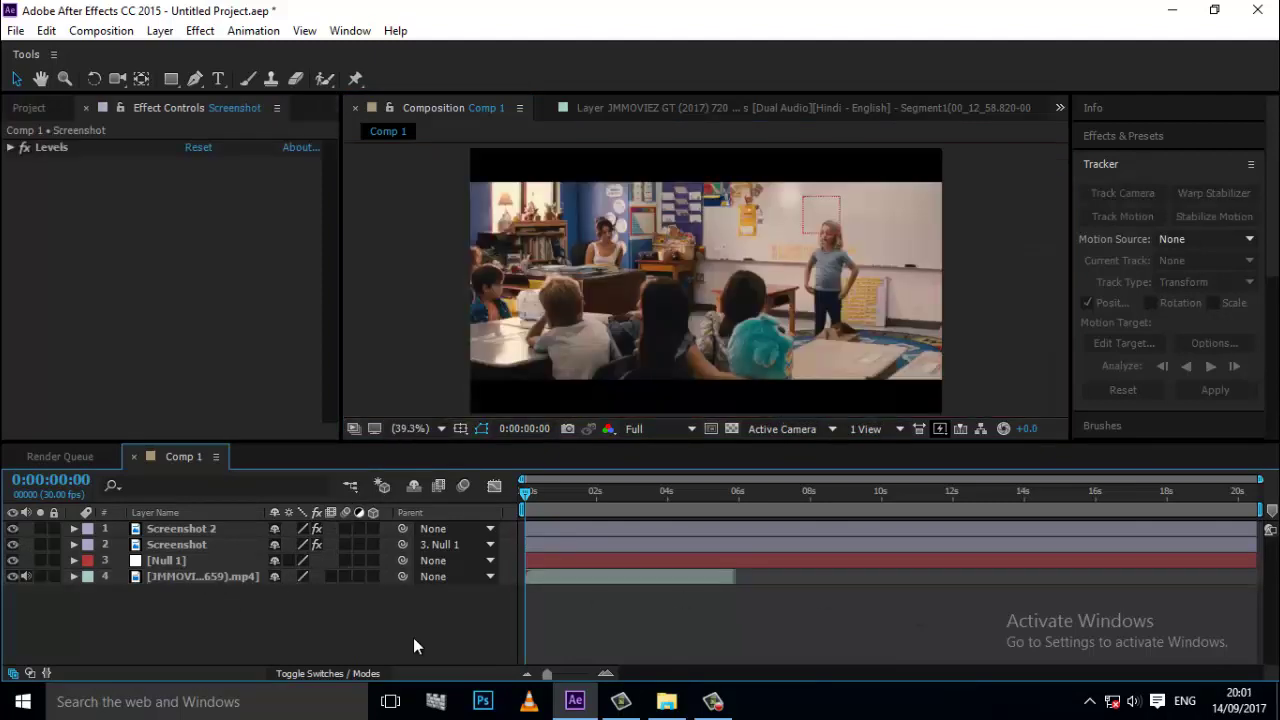
{"action": "scroll", "coordinate": [840, 216], "scroll_direction": "up", "scroll_amount": 4}
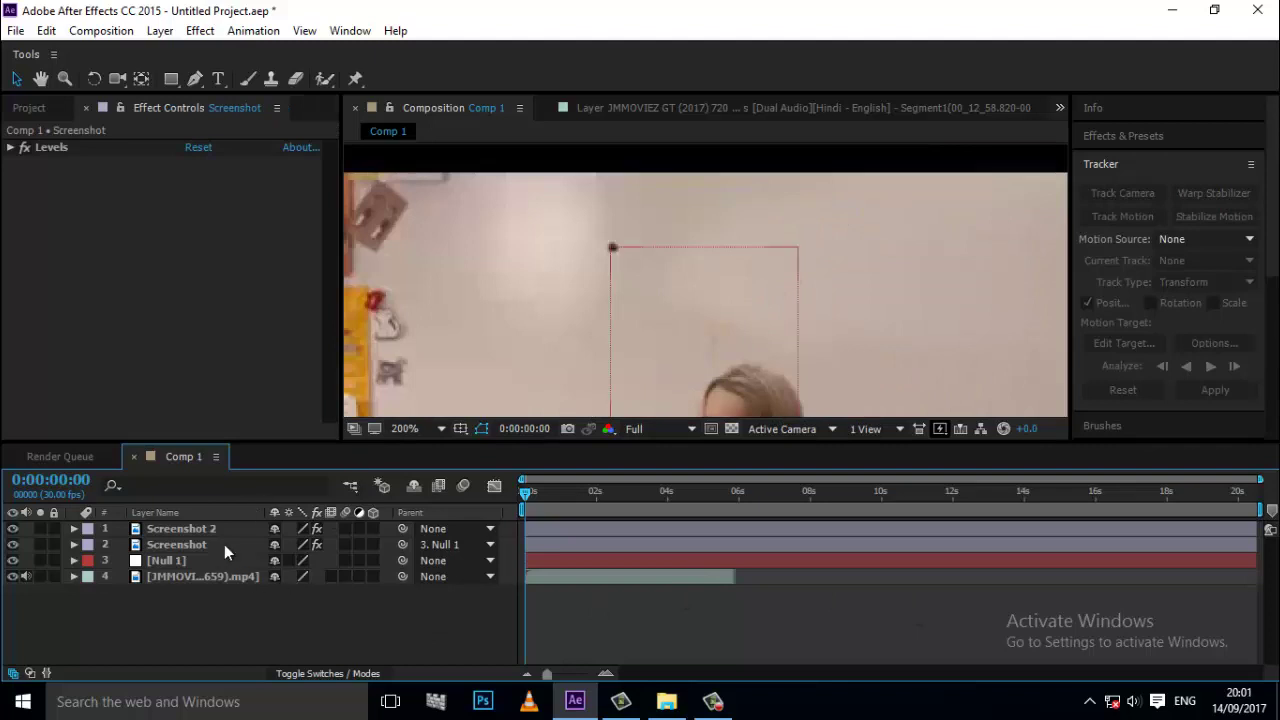
Add a new solid coloured by sampling the wall, creating Pale Orange Solid 1
{"action": "key", "text": "ctrl+y"}
{"action": "left_click", "coordinate": [349, 512]}
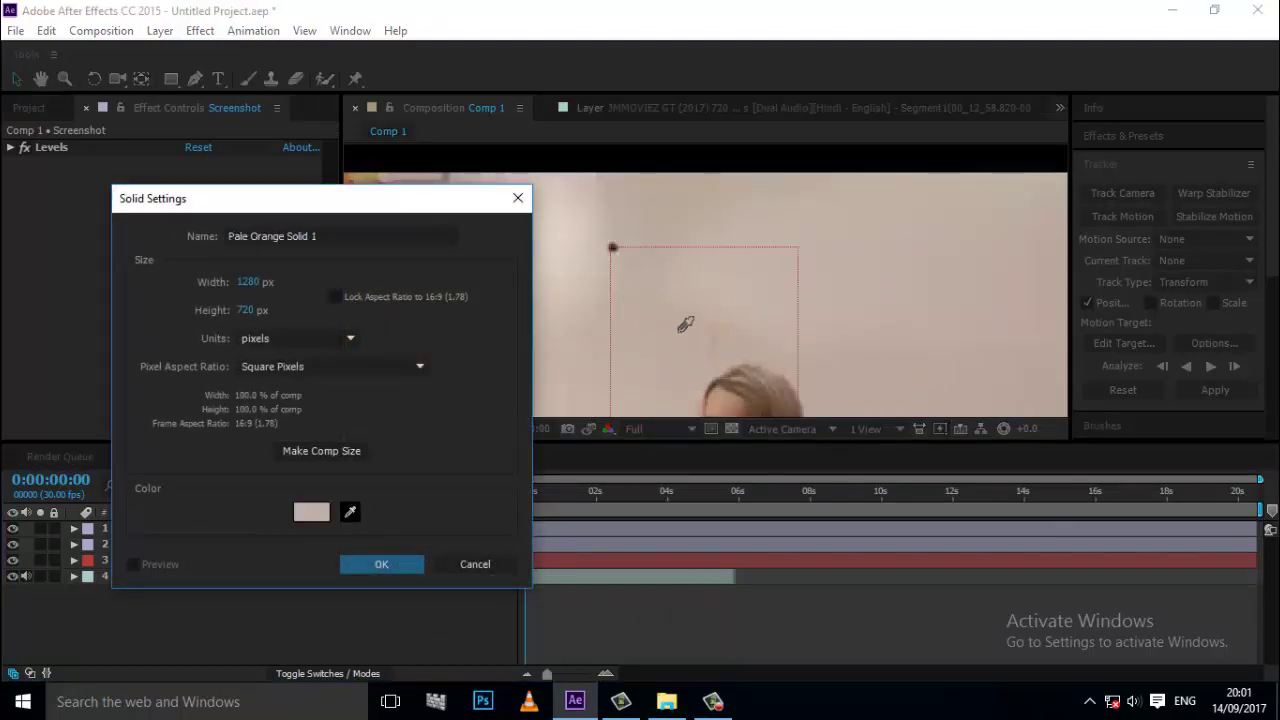
{"action": "left_click", "coordinate": [735, 301]}
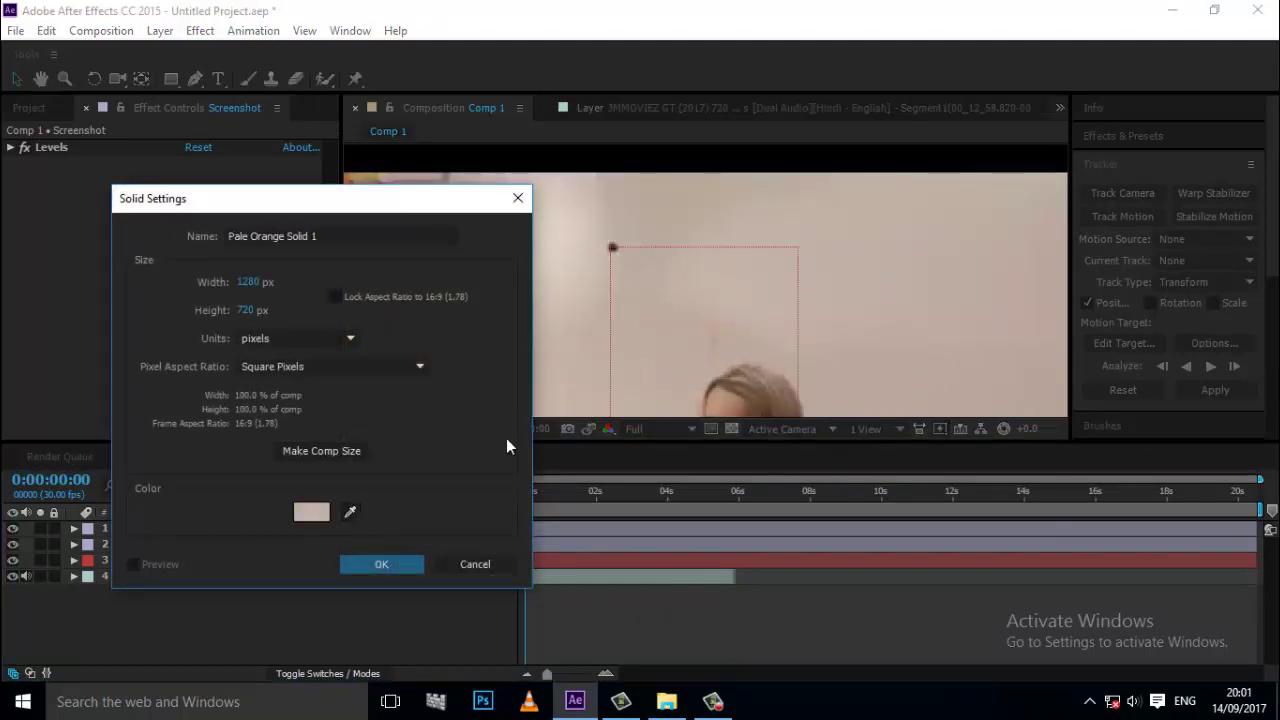
{"action": "left_click", "coordinate": [408, 568]}
{"action": "key", "text": "ctrl+b"}
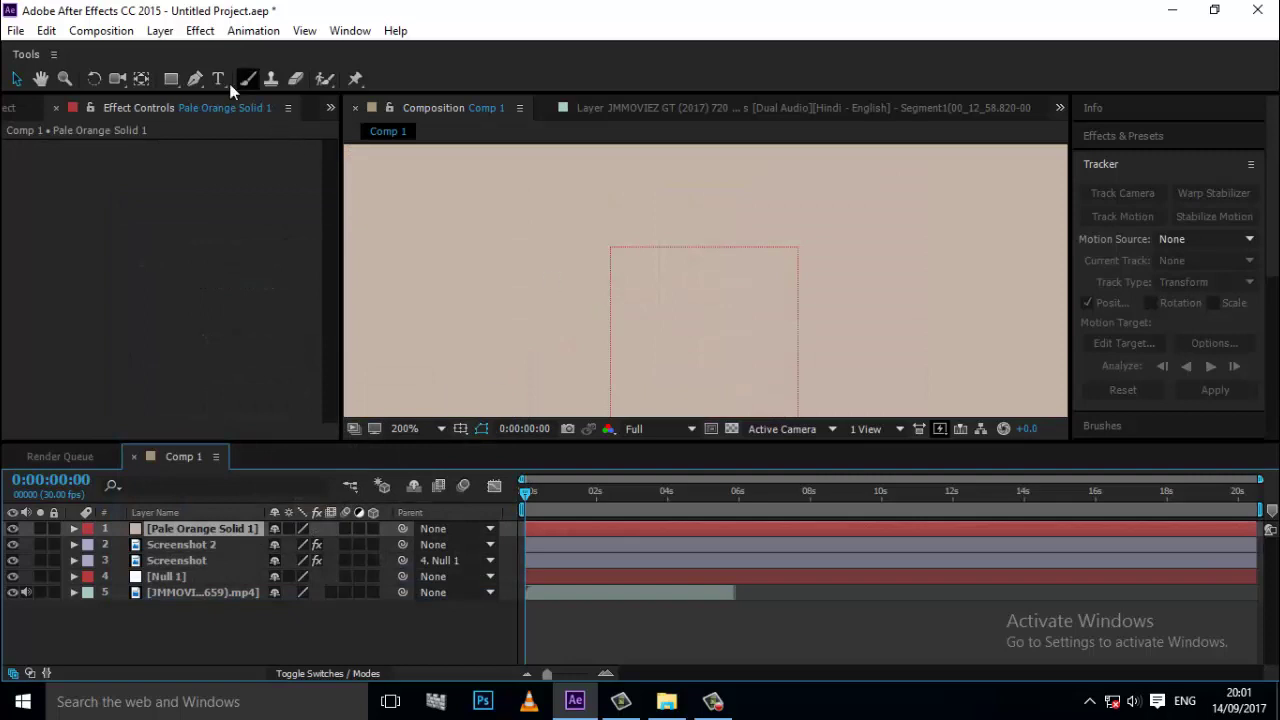
Draw a small rectangular mask on the solid and shift it down slightly
{"action": "key", "text": "g"}
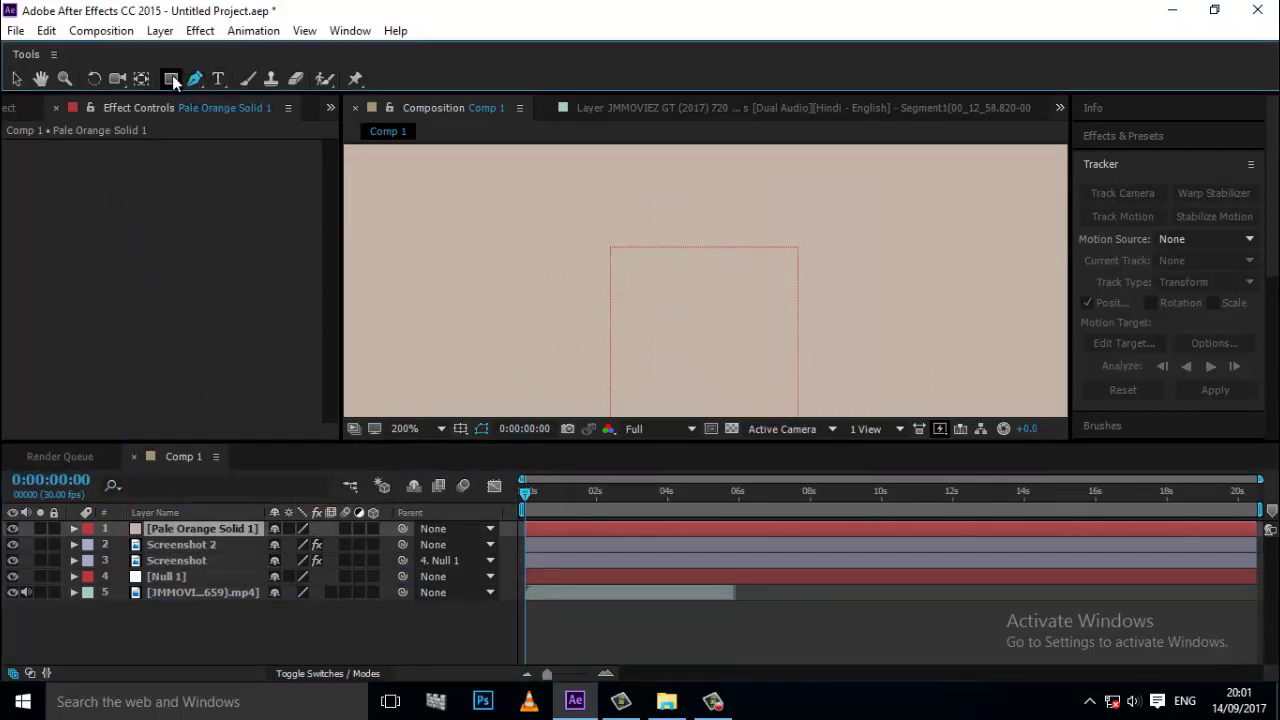
{"action": "left_click_drag", "start_coordinate": [666, 265], "coordinate": [751, 331]}
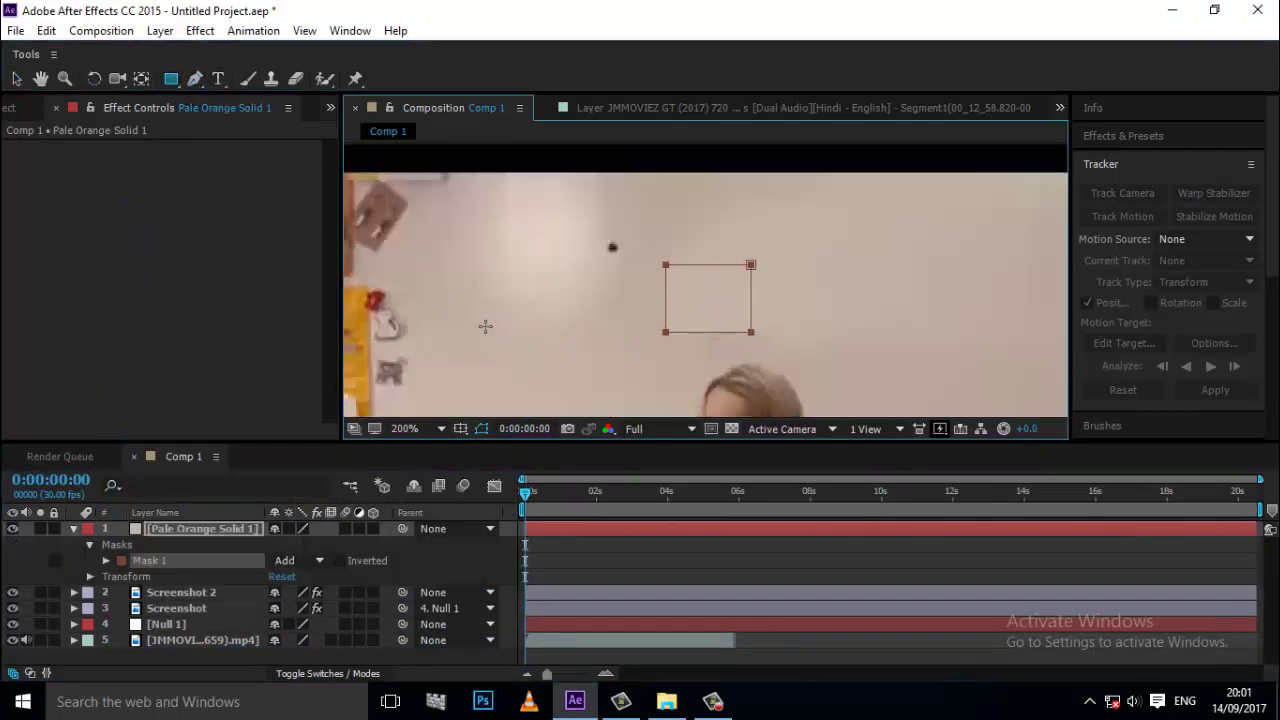
{"action": "left_click", "coordinate": [17, 80]}
{"action": "left_click_drag", "start_coordinate": [743, 297], "coordinate": [744, 323]}
{"action": "left_click", "coordinate": [402, 362]}
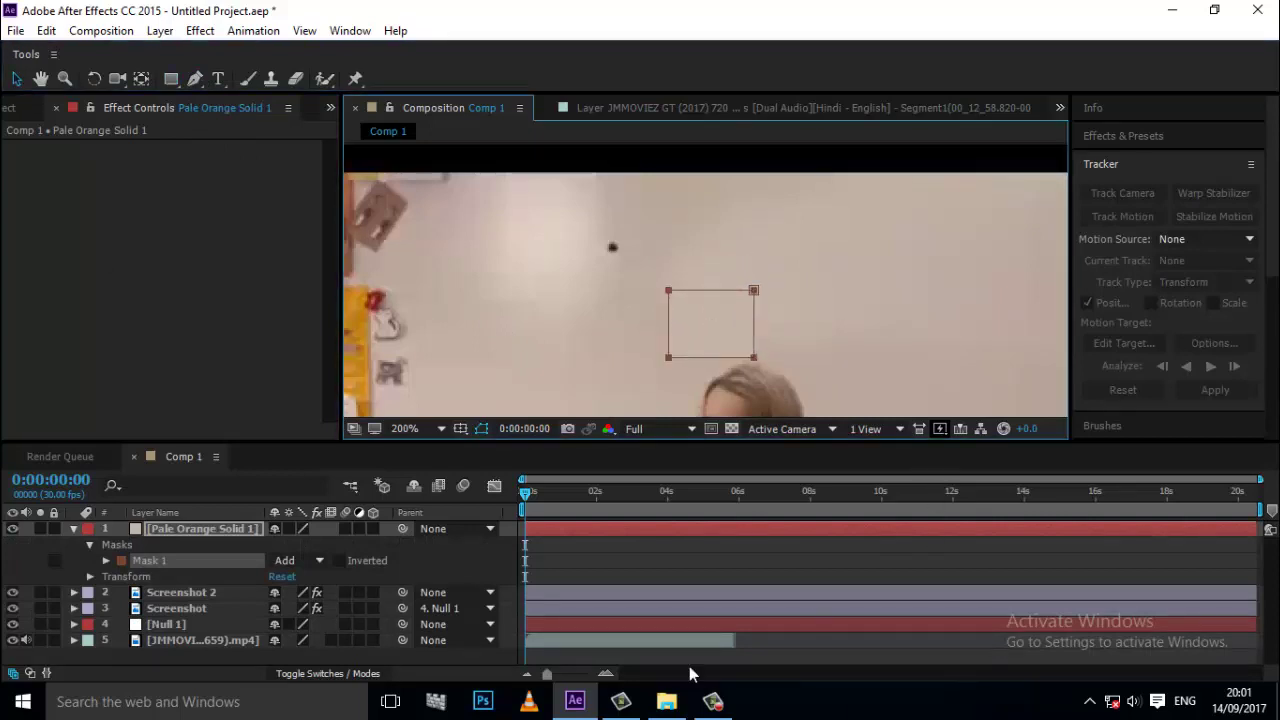
Set Mask 1's feather to 23 pixels
{"action": "left_click", "coordinate": [644, 566]}
{"action": "left_click", "coordinate": [91, 558]}
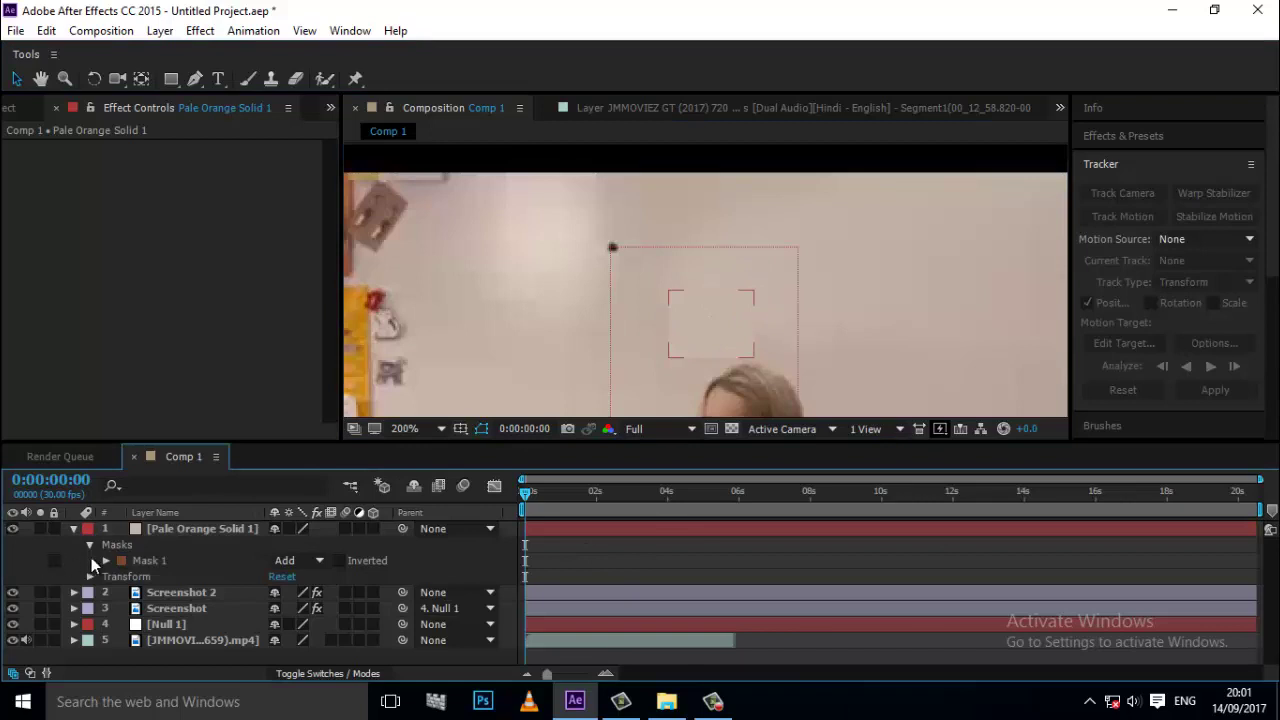
{"action": "left_click", "coordinate": [105, 560]}
{"action": "mouse_move", "coordinate": [290, 592]}
{"action": "left_mouse_down"}
{"action": "mouse_move", "coordinate": [319, 596]}
{"action": "mouse_move", "coordinate": [322, 610]}
{"action": "left_mouse_up"}
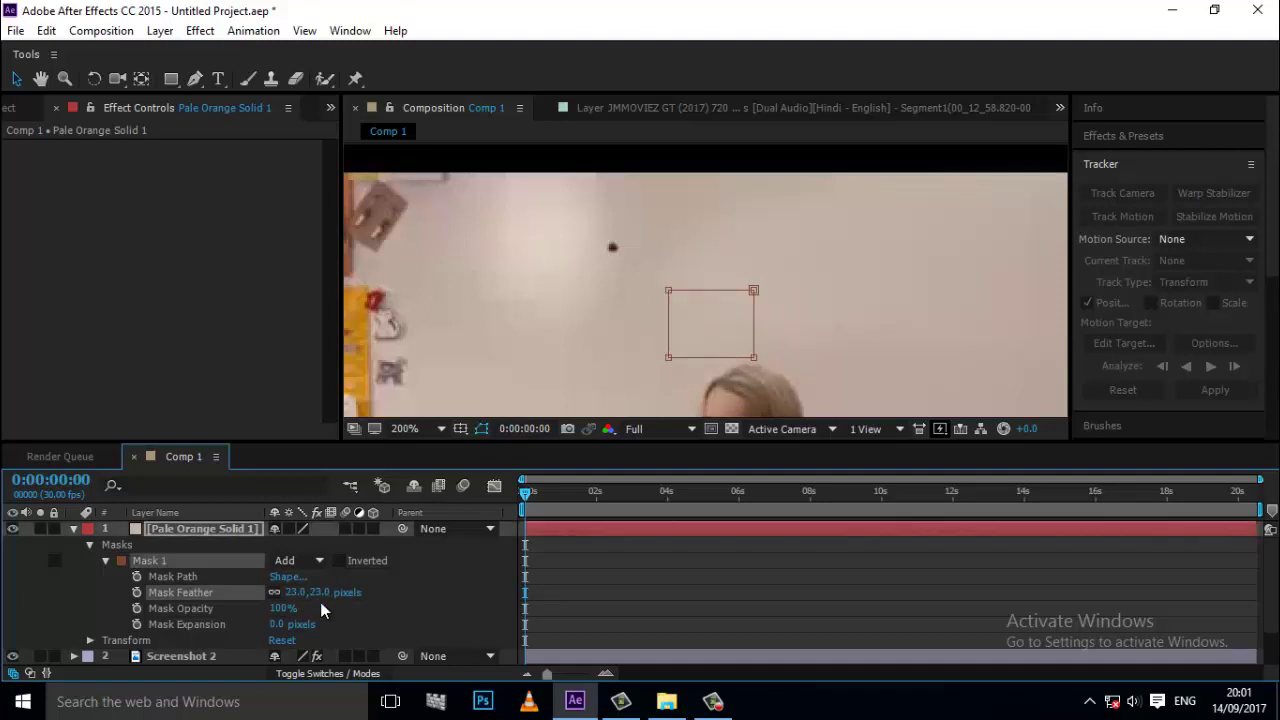
Shrink the mask with Free Transform, raising its bottom edge and pulling in the corner
{"action": "double_click", "coordinate": [754, 352]}
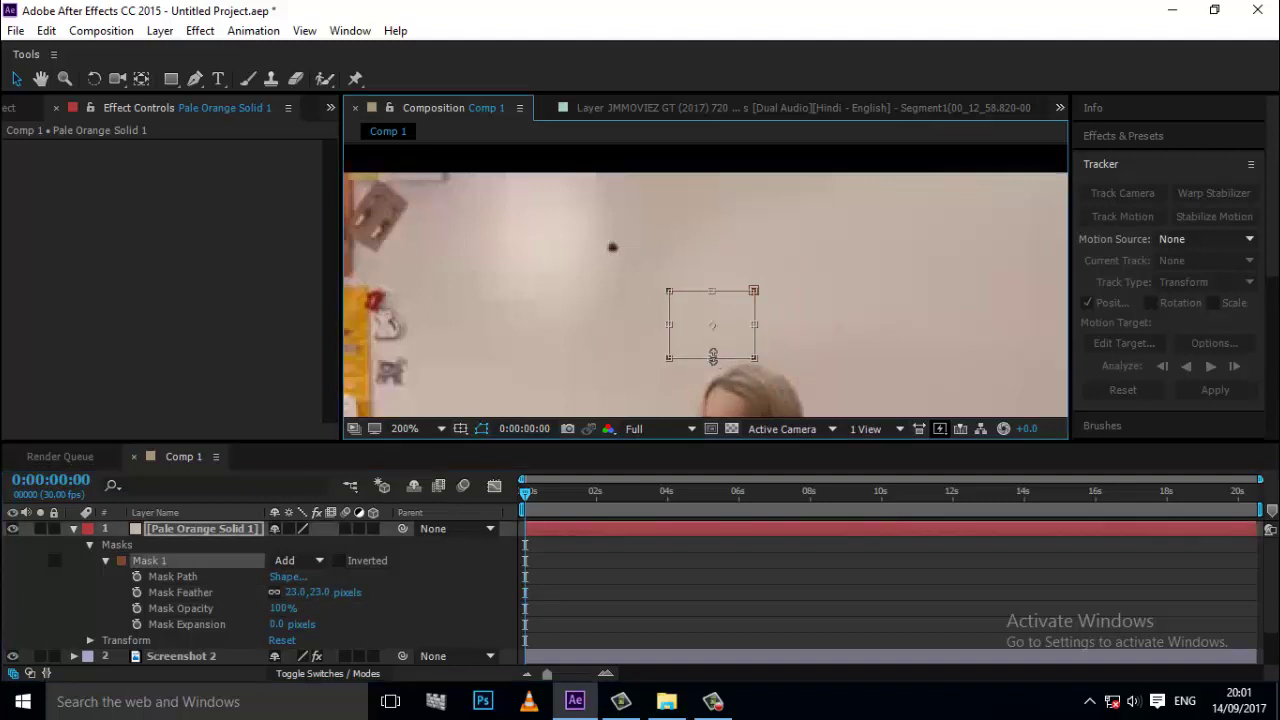
{"action": "left_click_drag", "start_coordinate": [713, 357], "coordinate": [729, 342]}
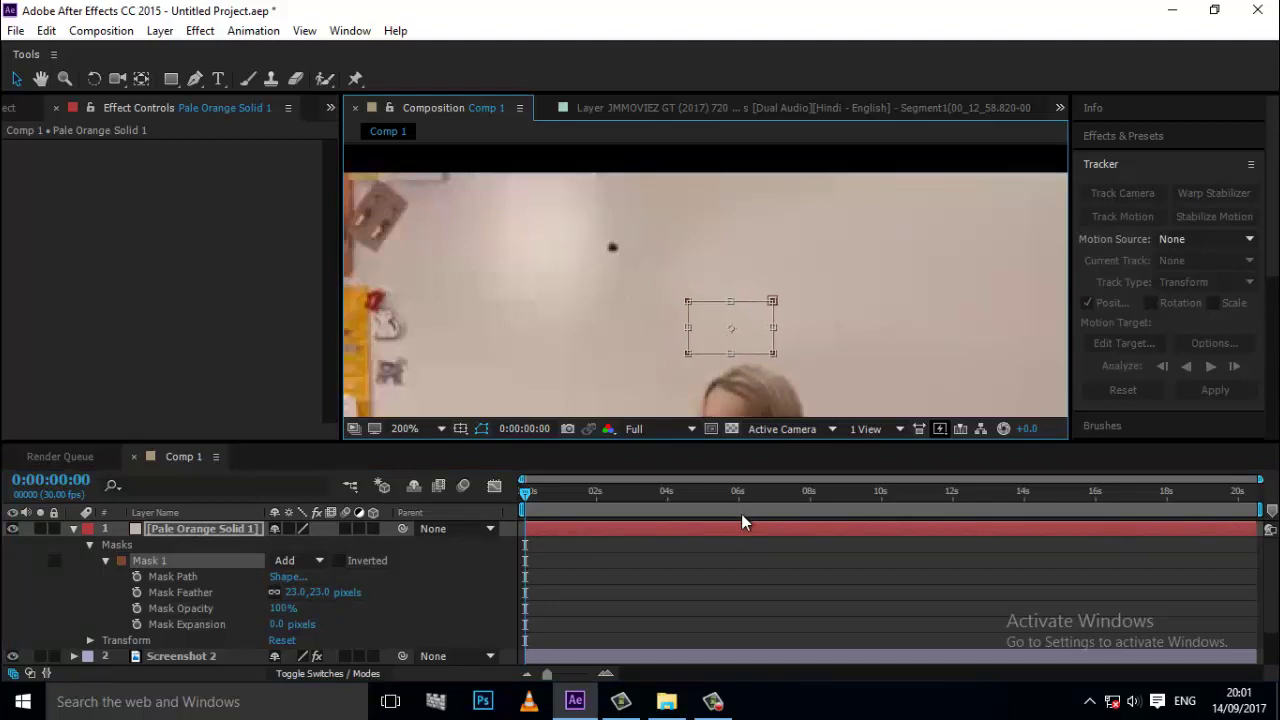
{"action": "left_click_drag", "start_coordinate": [770, 354], "coordinate": [756, 348]}
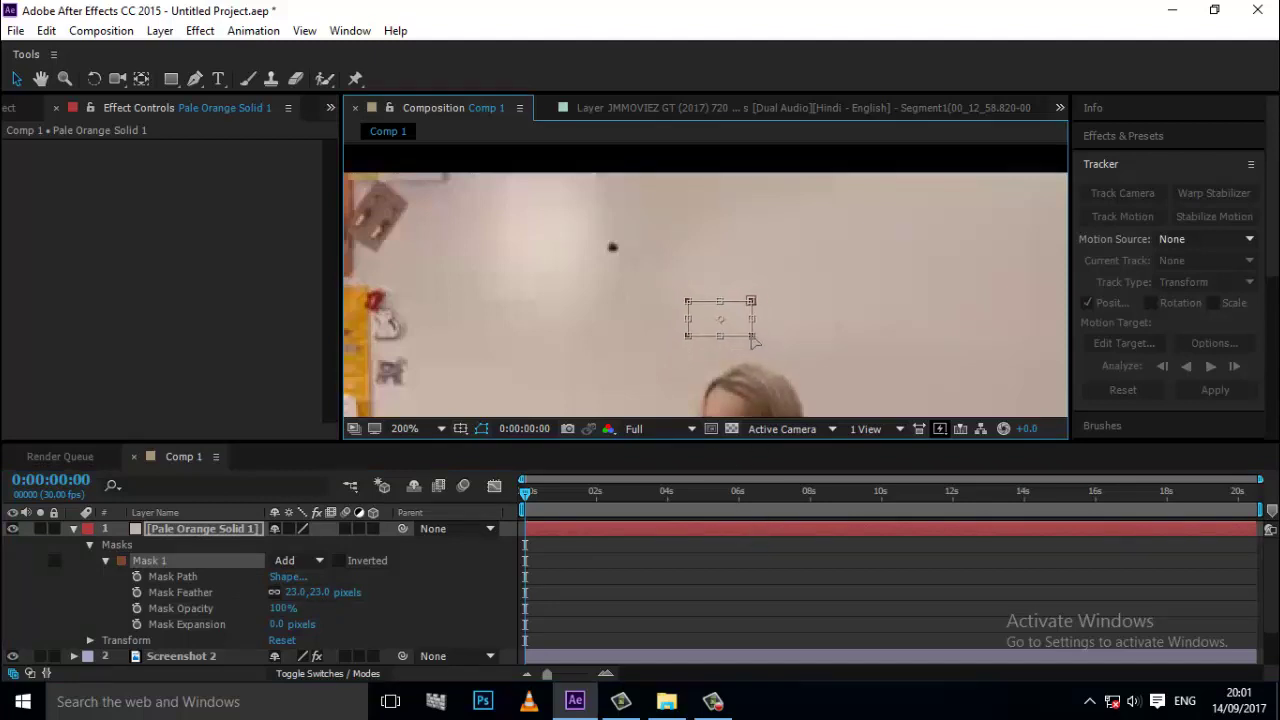
{"action": "left_click", "coordinate": [703, 568]}
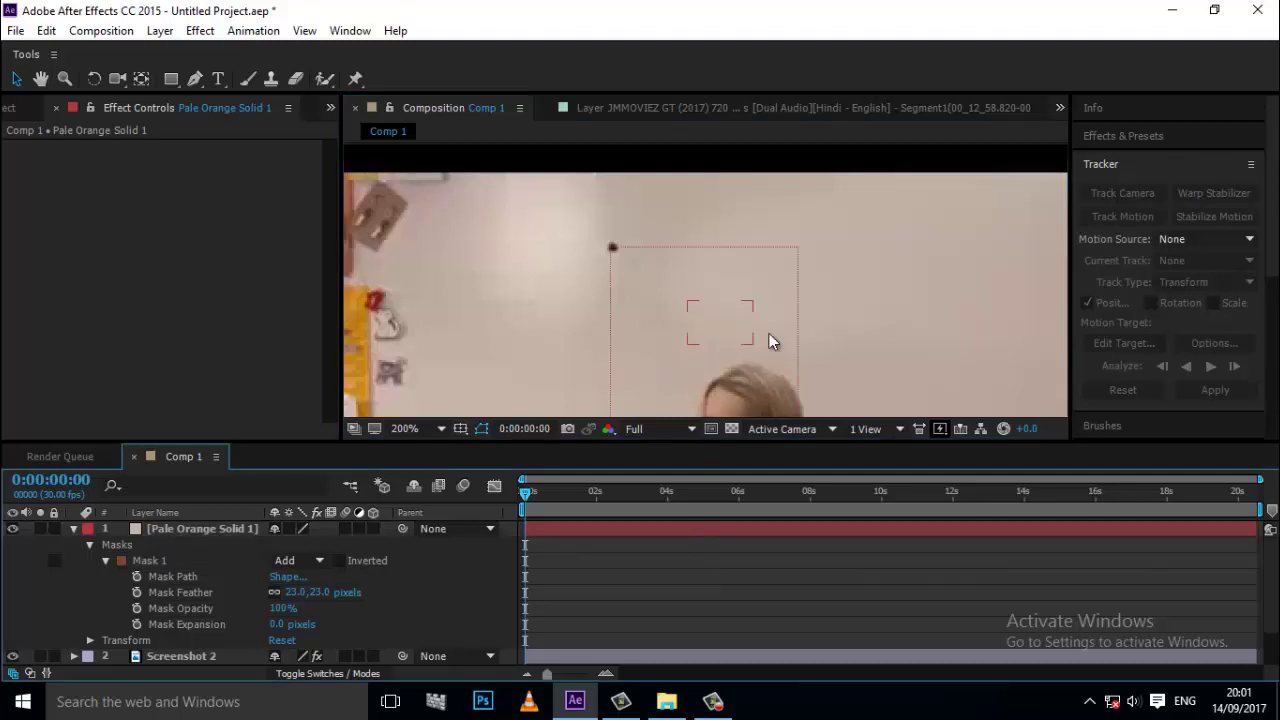
Preview the composition playback and collapse the solid's properties
{"action": "key", "text": "shift+slash"}
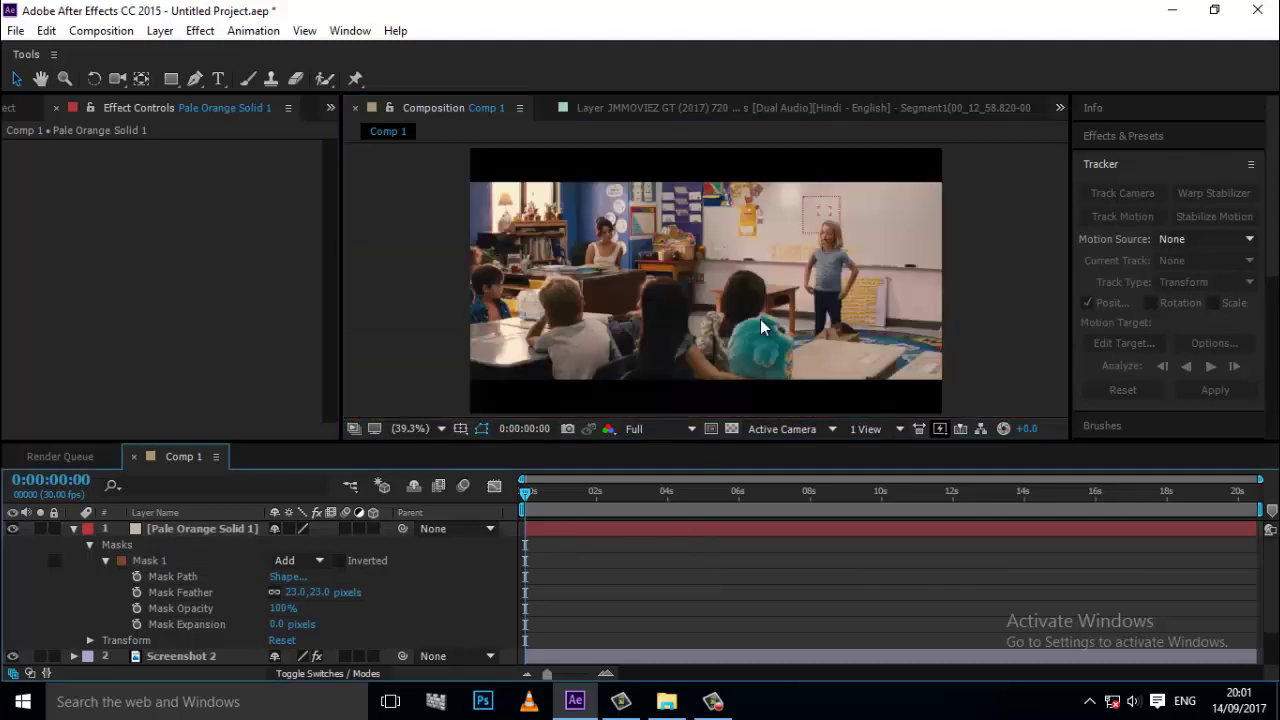
{"action": "key", "text": "space"}
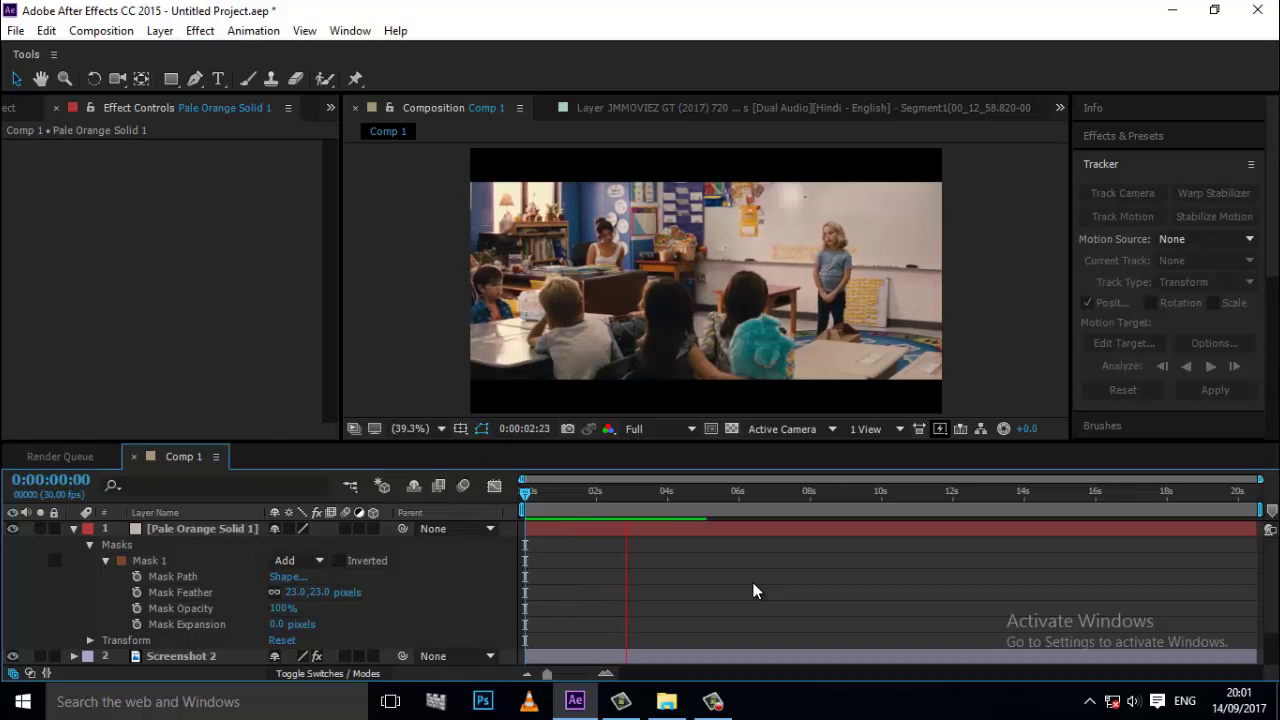
{"action": "key", "text": "space"}
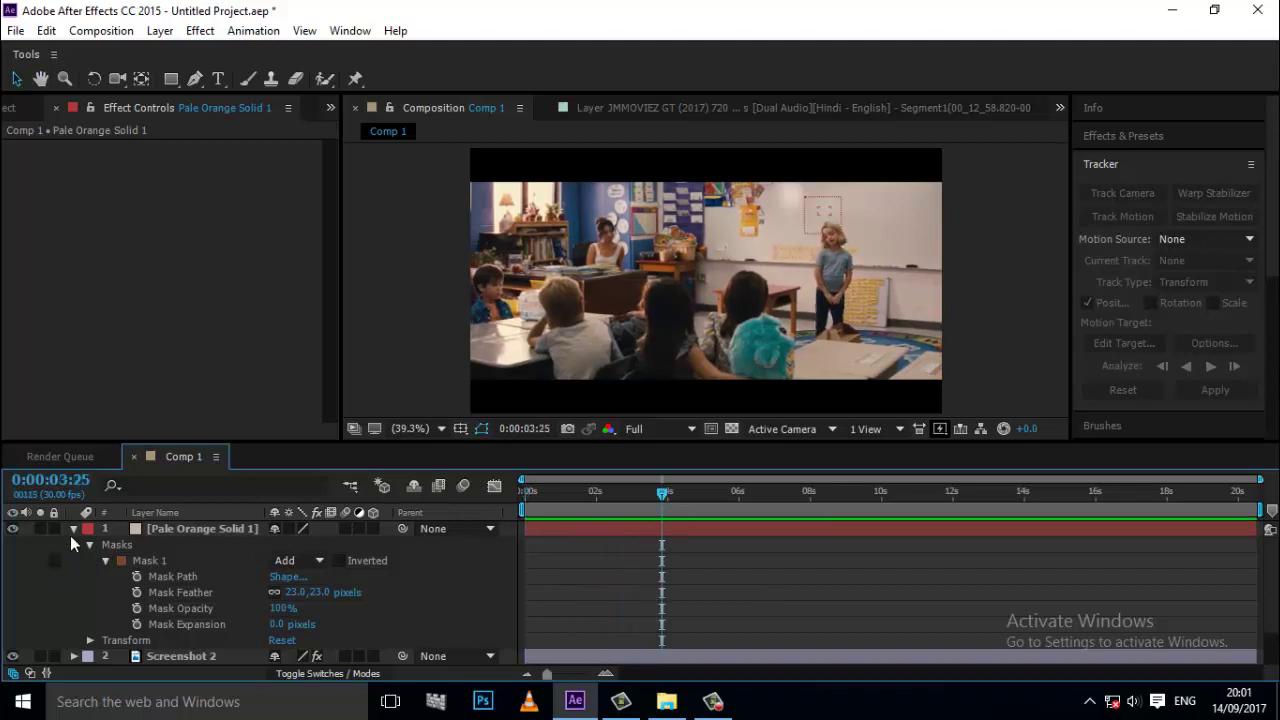
{"action": "left_click", "coordinate": [73, 529]}
{"action": "left_click", "coordinate": [172, 577]}
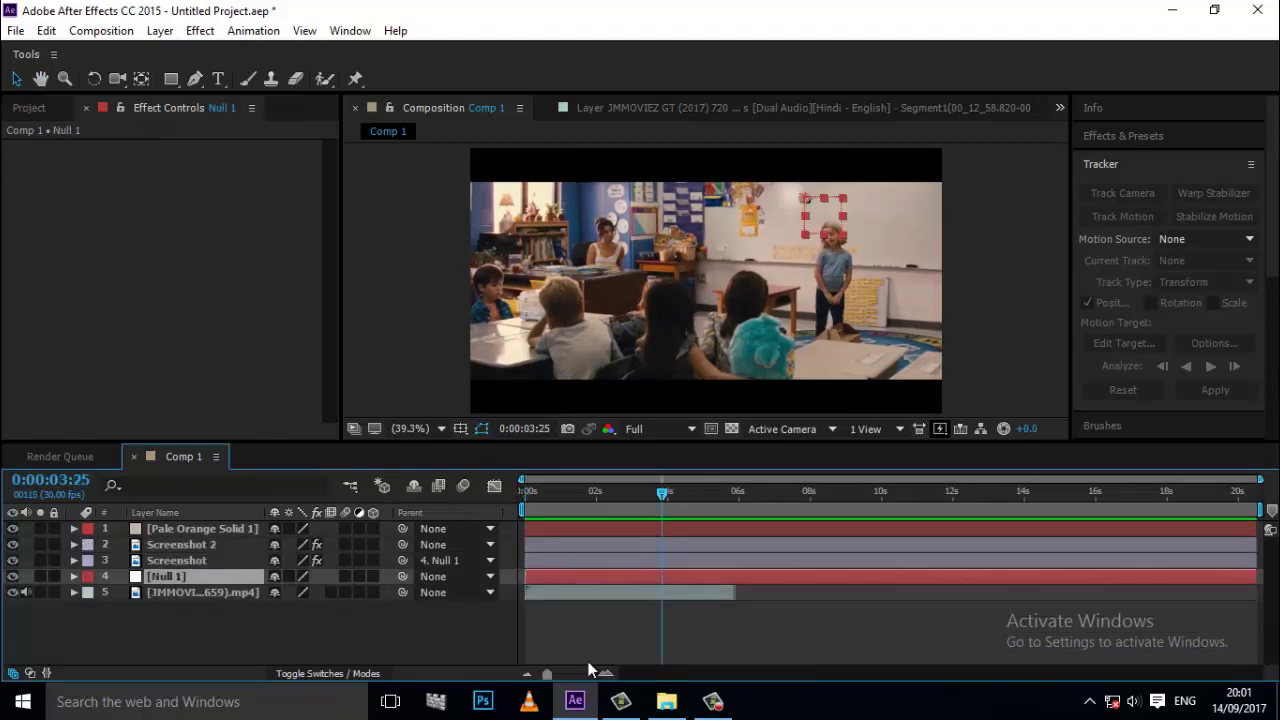
{"action": "left_click", "coordinate": [288, 648]}
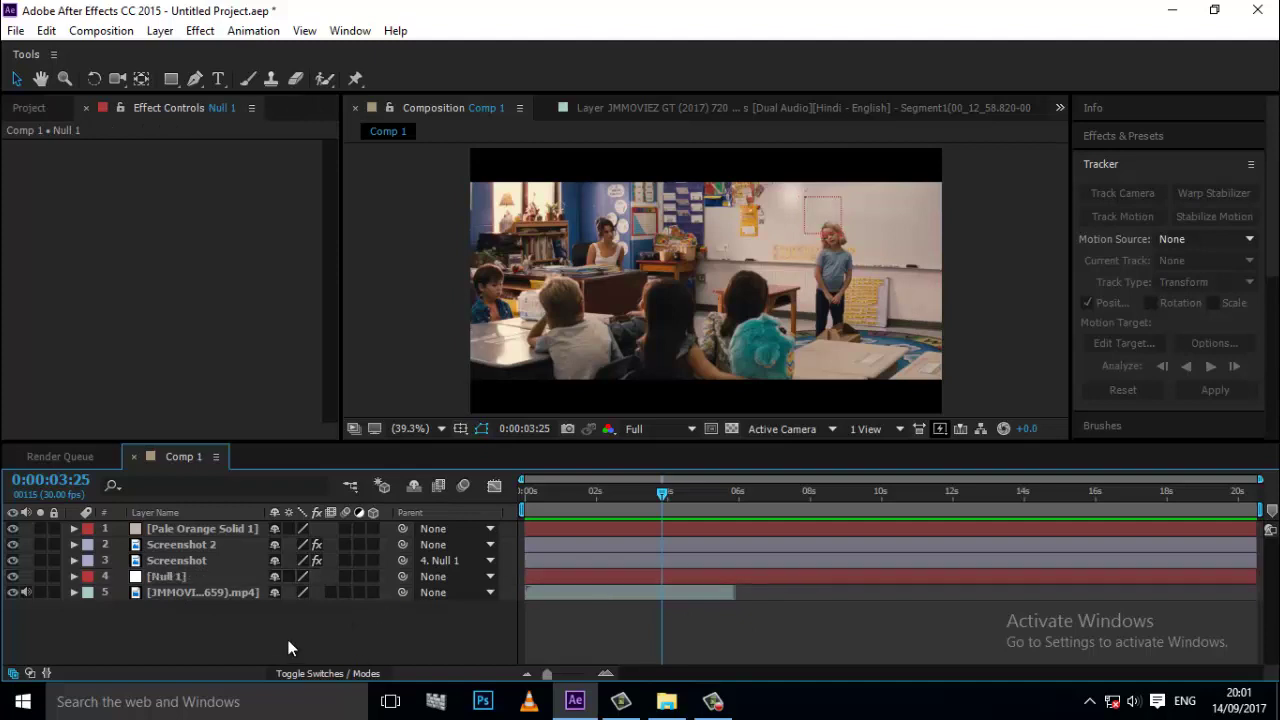
Hide the movie footage layer, select Pale Orange Solid 1, and open Import File
{"action": "left_click", "coordinate": [11, 593]}
{"action": "left_click", "coordinate": [11, 593]}
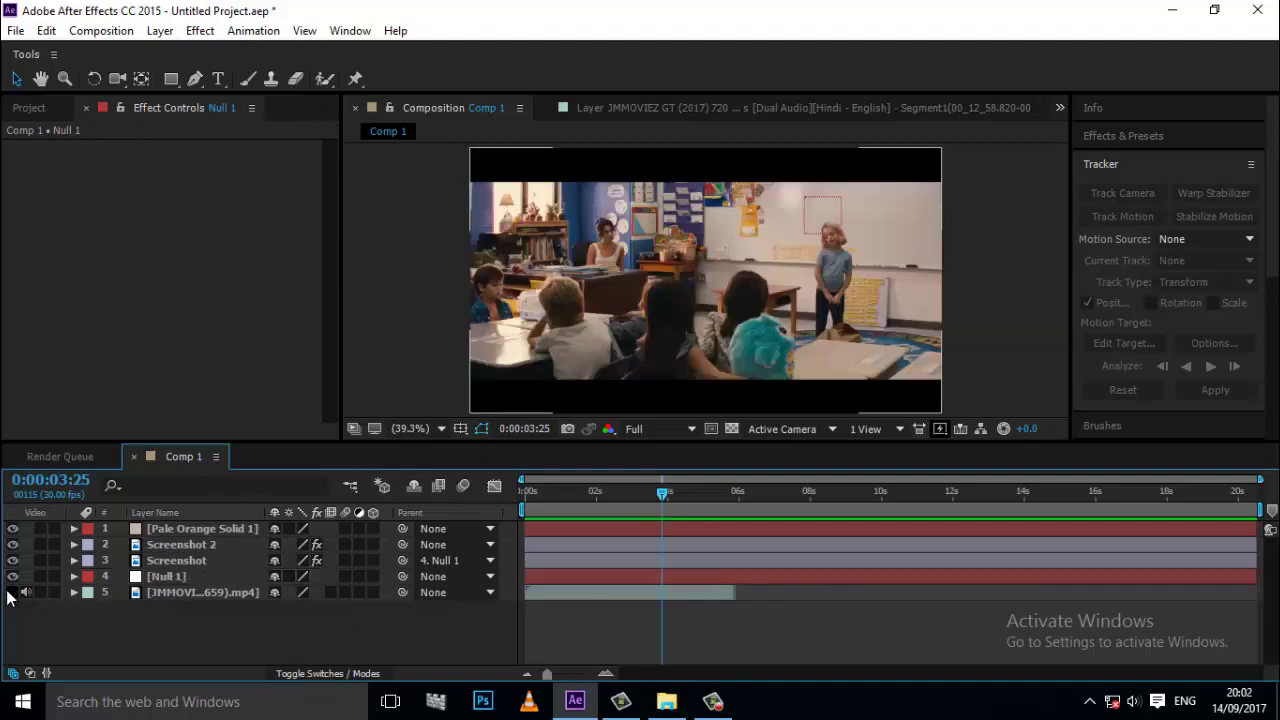
{"action": "left_click", "coordinate": [11, 593]}
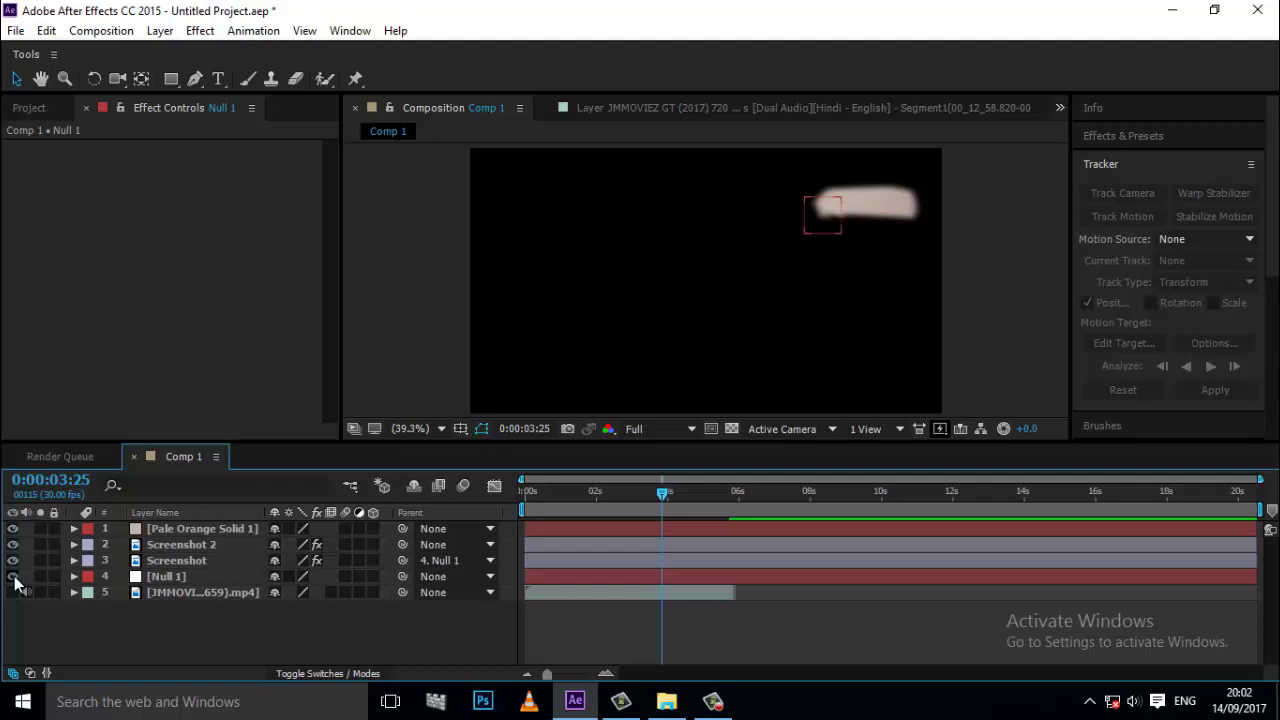
{"action": "left_click", "coordinate": [185, 530]}
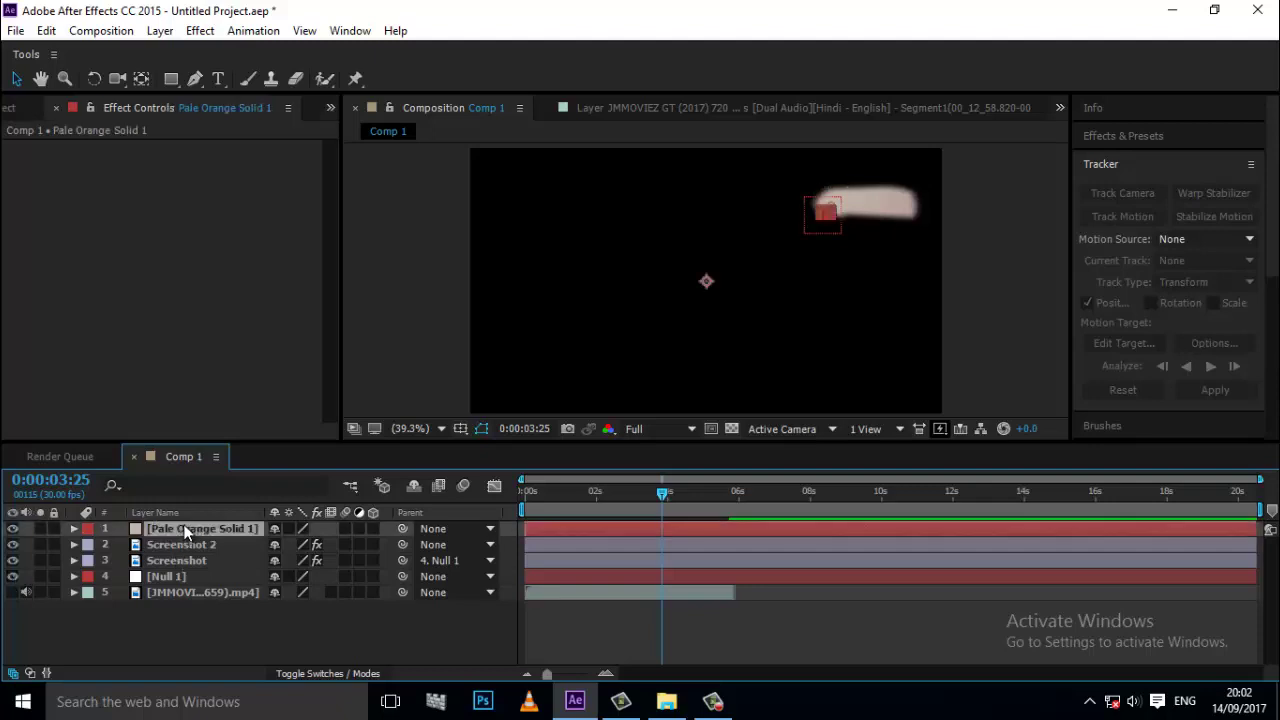
{"action": "scroll", "coordinate": [850, 225], "scroll_direction": "up", "scroll_amount": 5}
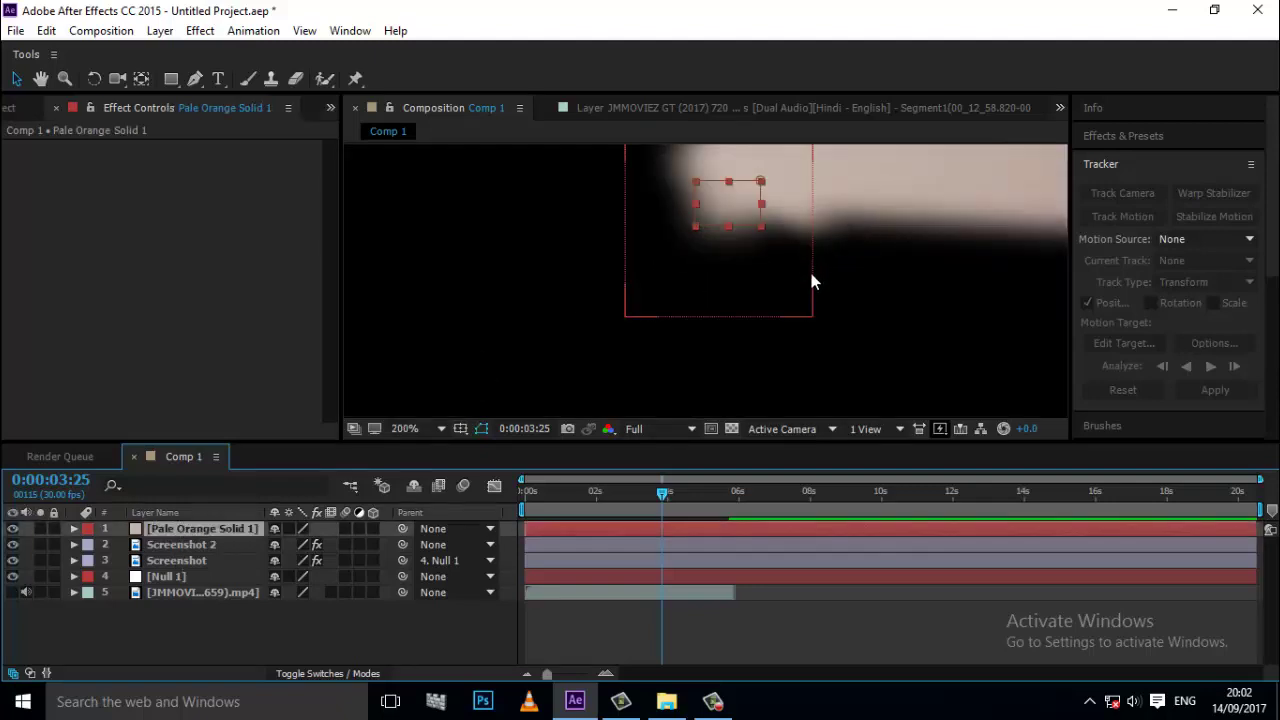
{"action": "scroll", "coordinate": [809, 291], "scroll_direction": "down", "scroll_amount": 2}
{"action": "key", "text": "shift+slash"}
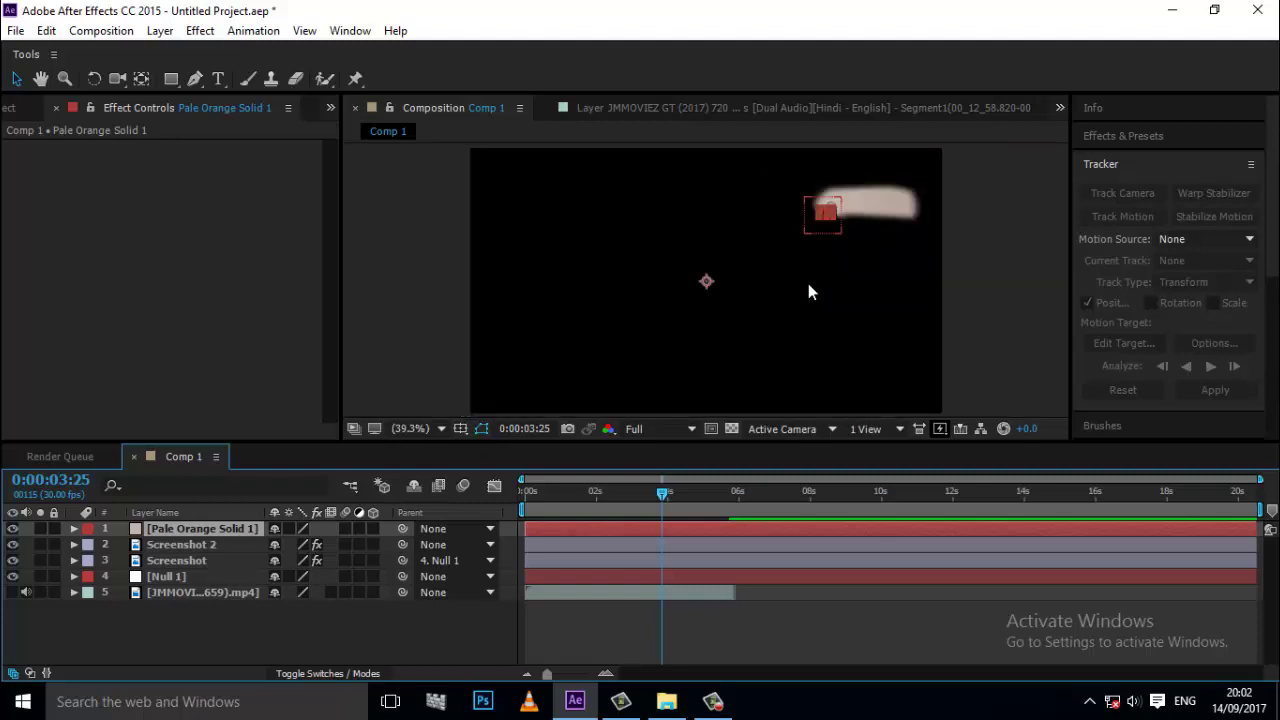
{"action": "key", "text": "ctrl+i"}
Import the JMMOVIEZ GT hallway clip and build a new composition from it
{"action": "scroll", "coordinate": [330, 287], "scroll_direction": "down", "scroll_amount": 3}
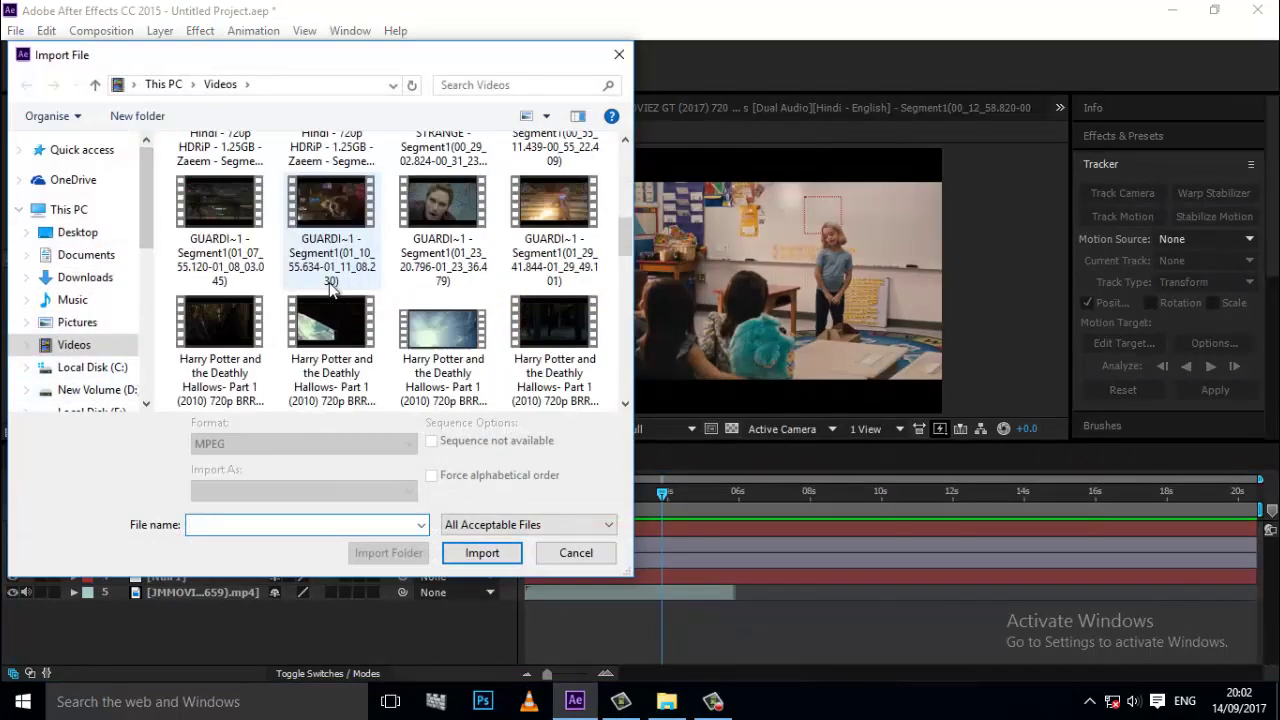
{"action": "scroll", "coordinate": [330, 287], "scroll_direction": "down", "scroll_amount": 3}
{"action": "scroll", "coordinate": [329, 275], "scroll_direction": "down", "scroll_amount": 3}
{"action": "left_click", "coordinate": [250, 312]}
{"action": "scroll", "coordinate": [292, 290], "scroll_direction": "down", "scroll_amount": 3}
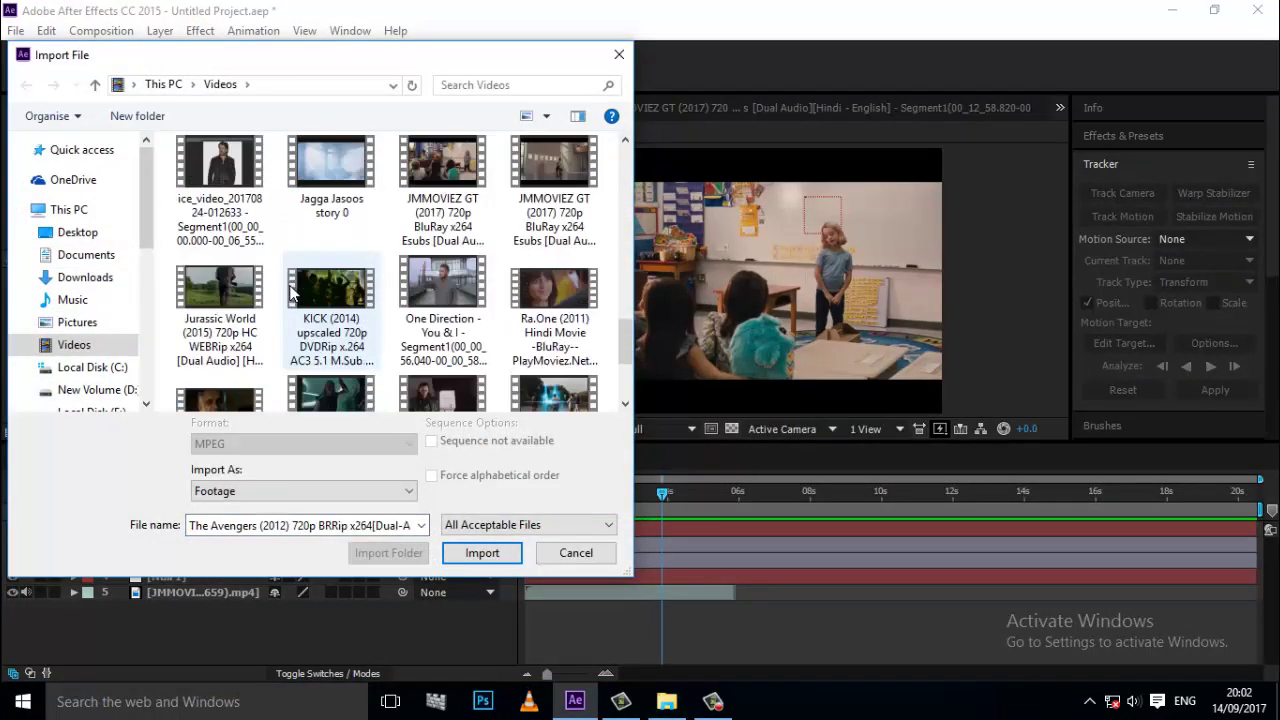
{"action": "left_click", "coordinate": [442, 290]}
{"action": "left_click", "coordinate": [540, 205]}
{"action": "double_click", "coordinate": [531, 212]}
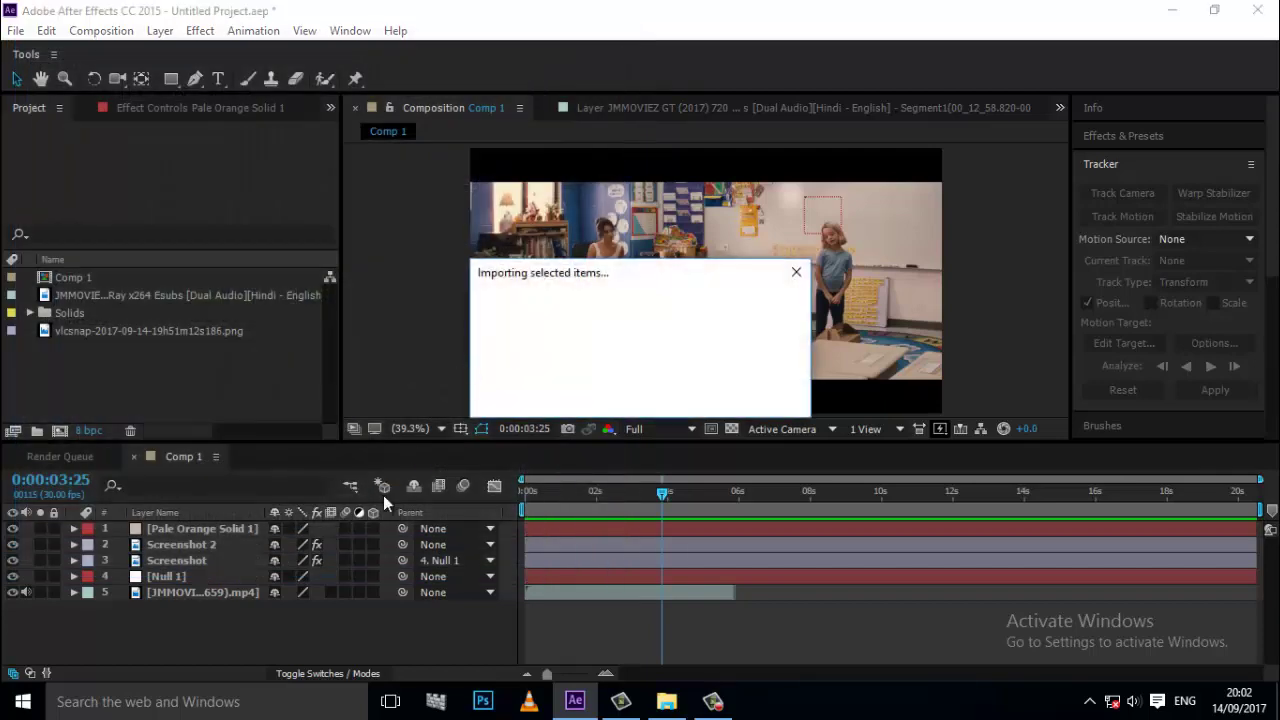
{"action": "left_click_drag", "start_coordinate": [149, 300], "coordinate": [59, 430]}
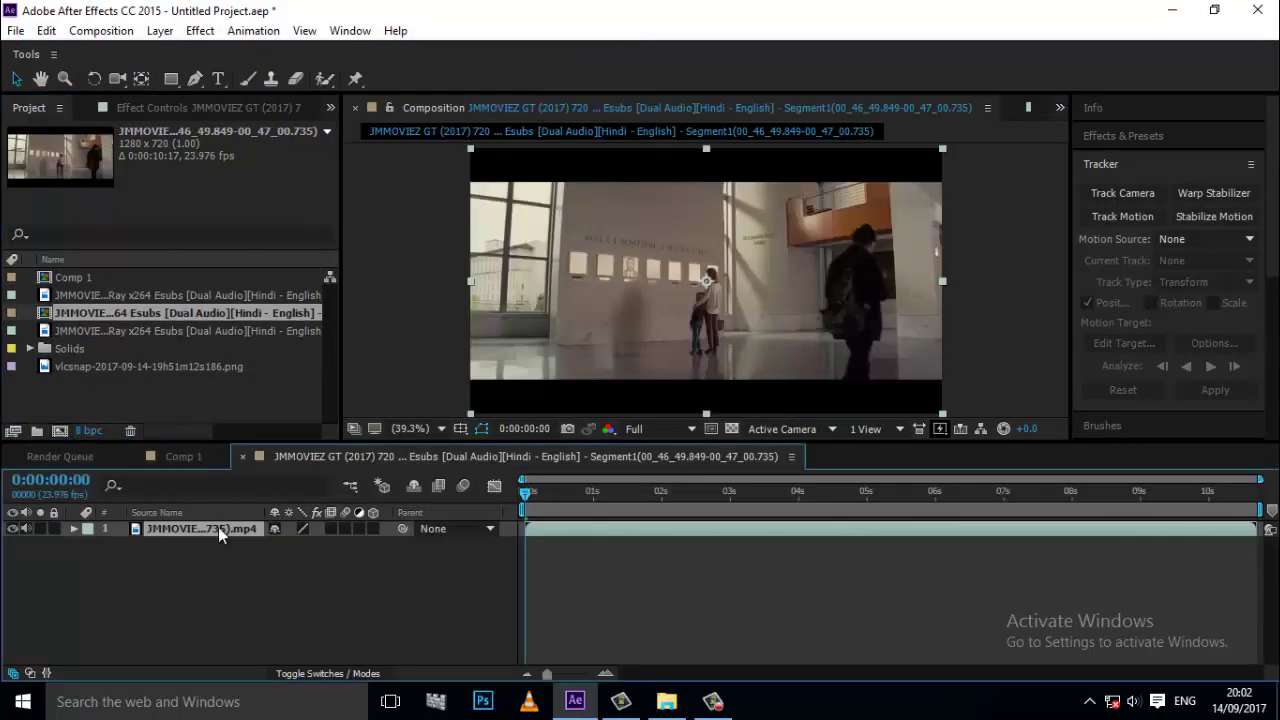
{"action": "right_click", "coordinate": [218, 527]}
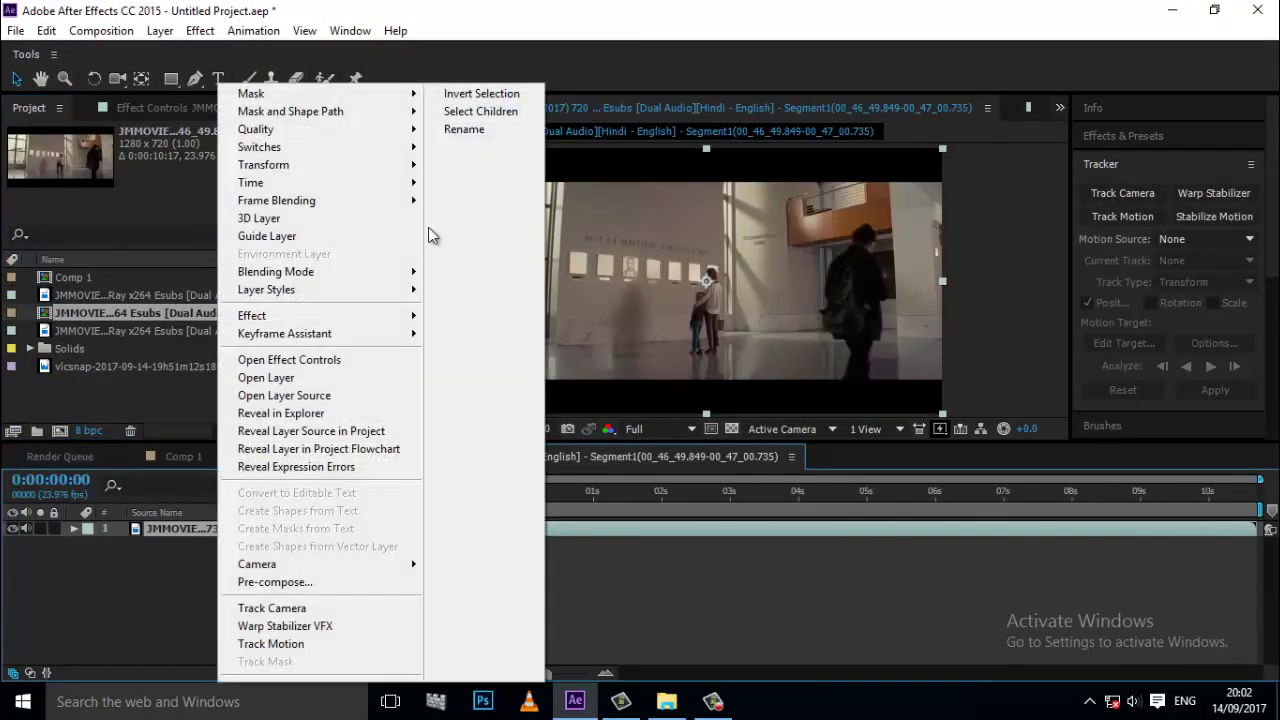
Run Track Camera on the hallway clip, then zoom and pan over the lettering's track points
{"action": "left_click", "coordinate": [1111, 192]}
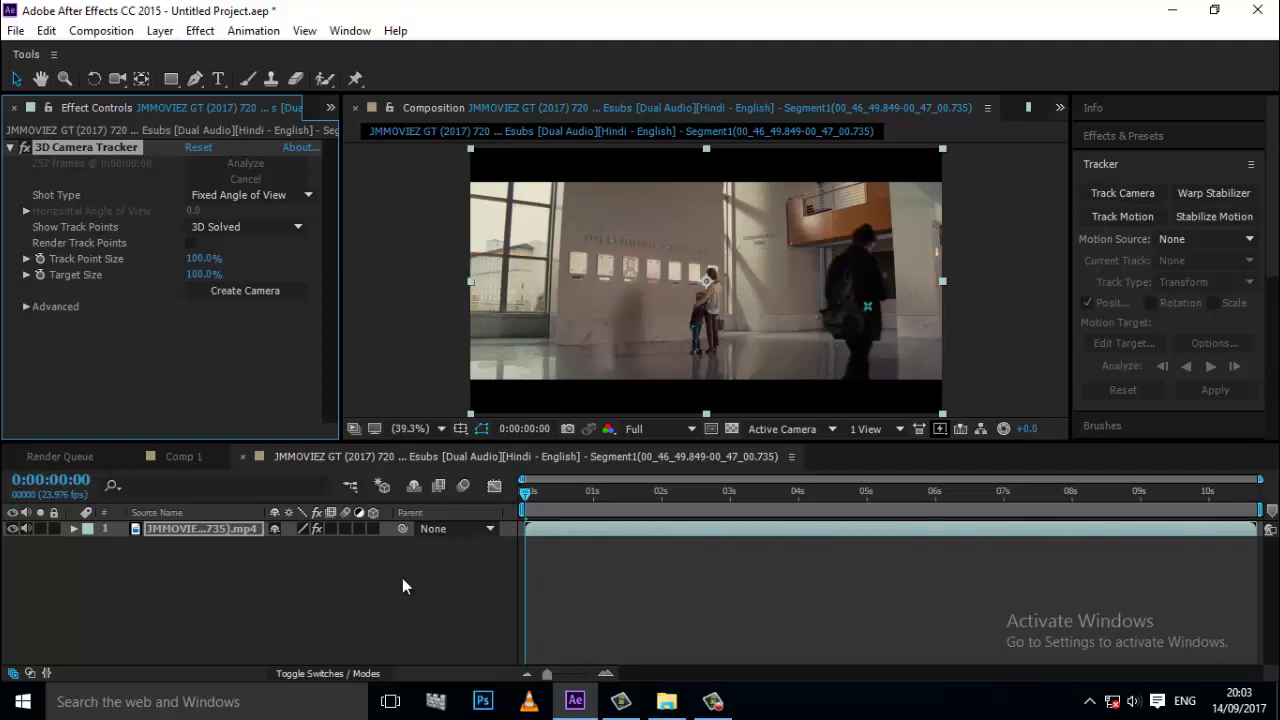
{"action": "scroll", "coordinate": [630, 266], "scroll_direction": "up", "scroll_amount": 3}
{"action": "scroll", "coordinate": [619, 280], "scroll_direction": "up", "scroll_amount": 2}
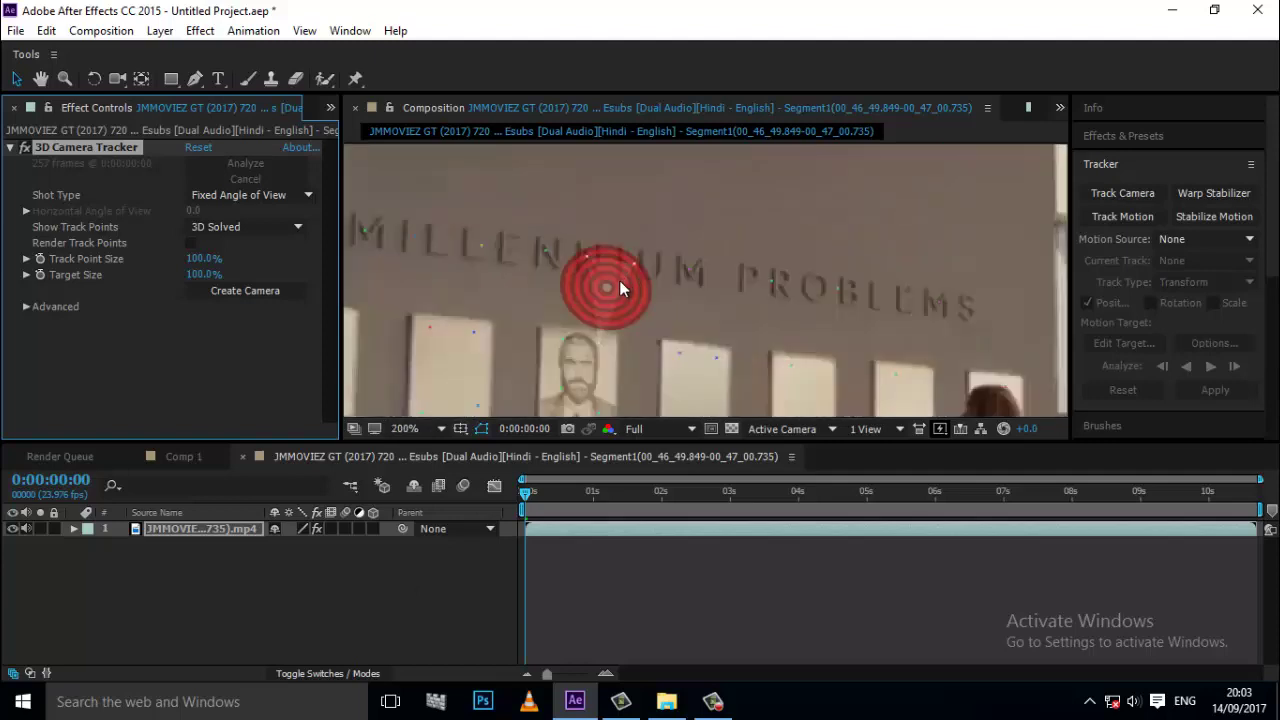
{"action": "left_click_drag", "start_coordinate": [528, 326], "coordinate": [626, 356]}
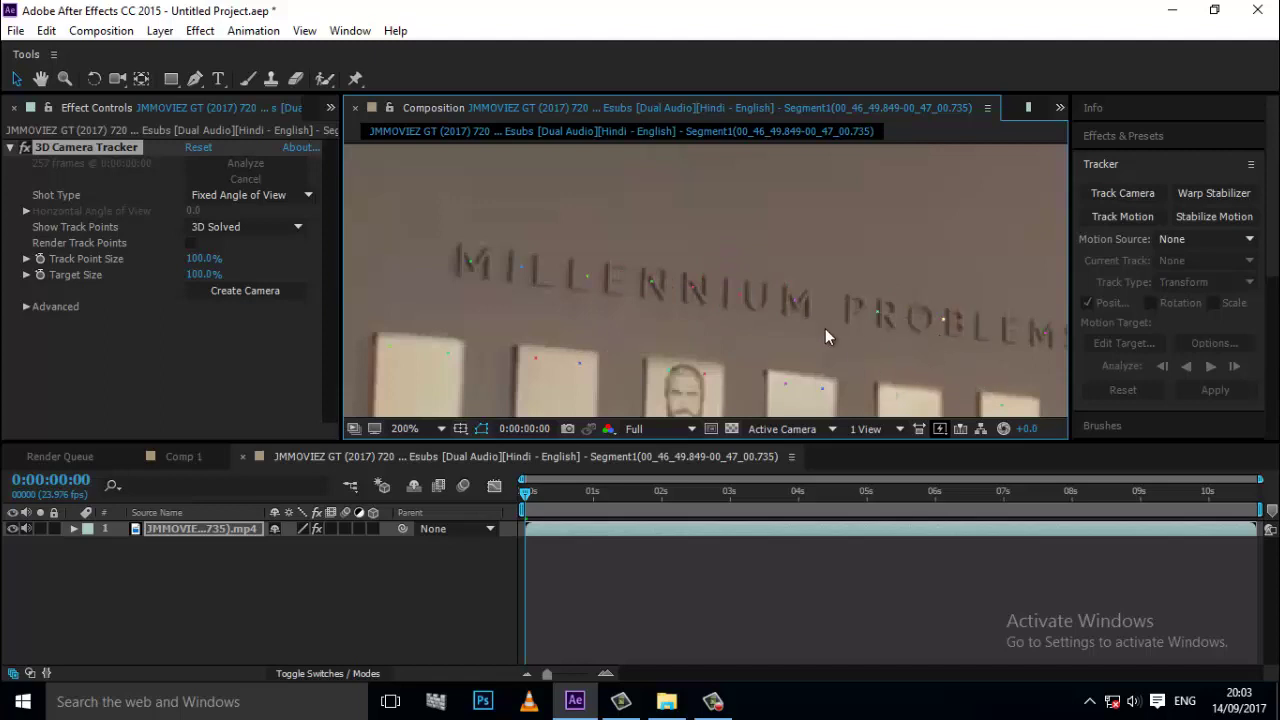
{"action": "scroll", "coordinate": [825, 330], "scroll_direction": "down", "scroll_amount": 4}
{"action": "scroll", "coordinate": [988, 279], "scroll_direction": "up", "scroll_amount": 2}
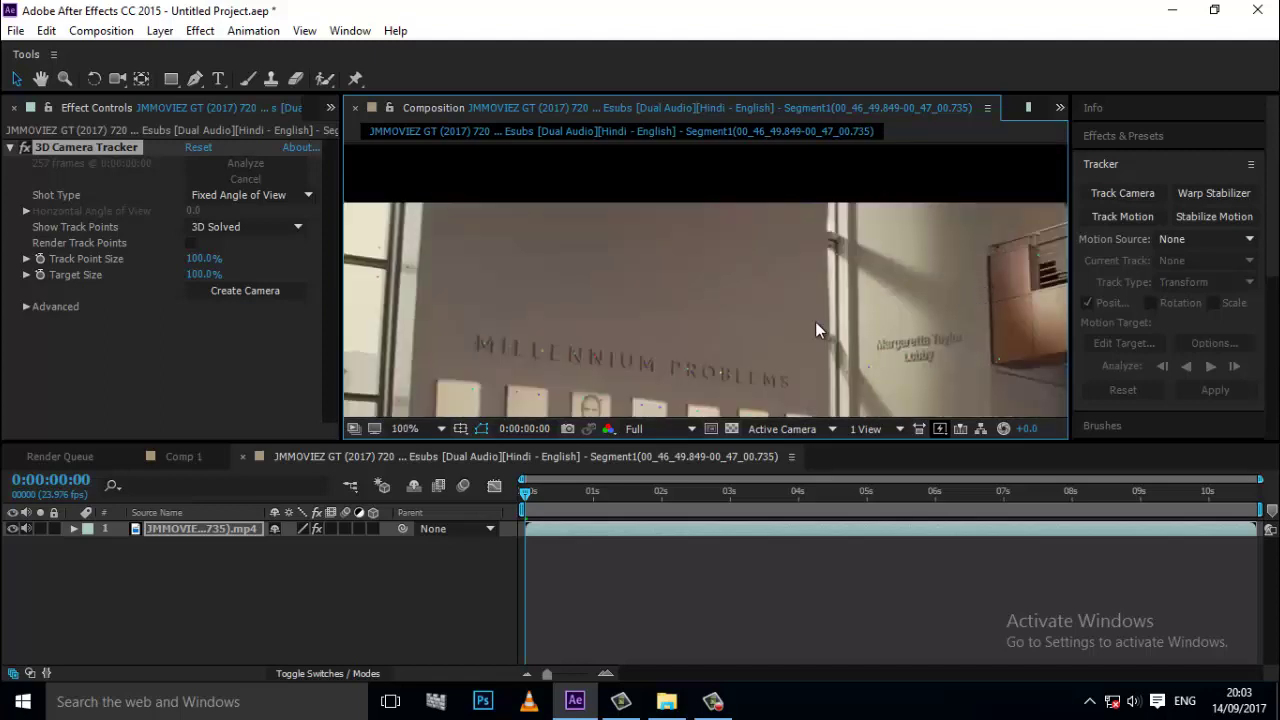
{"action": "scroll", "coordinate": [716, 375], "scroll_direction": "up", "scroll_amount": 2}
{"action": "scroll", "coordinate": [680, 381], "scroll_direction": "up", "scroll_amount": 2}
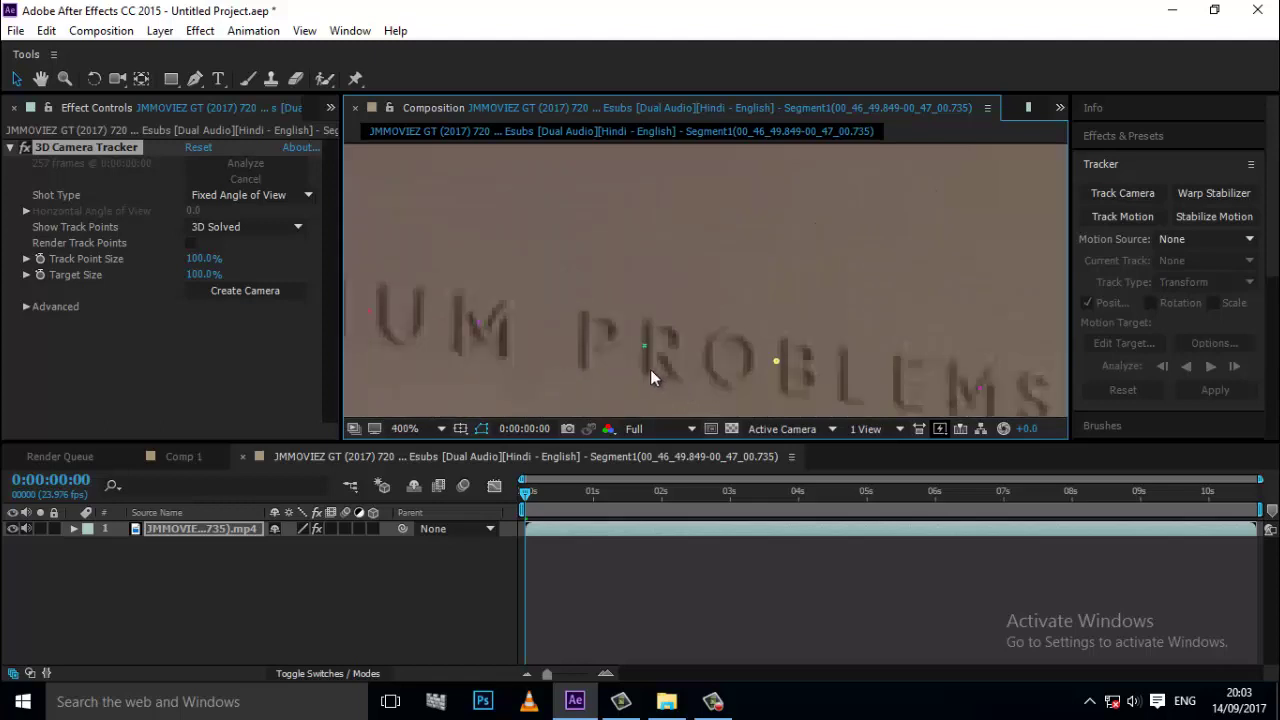
{"action": "left_click_drag", "start_coordinate": [589, 369], "coordinate": [971, 354]}
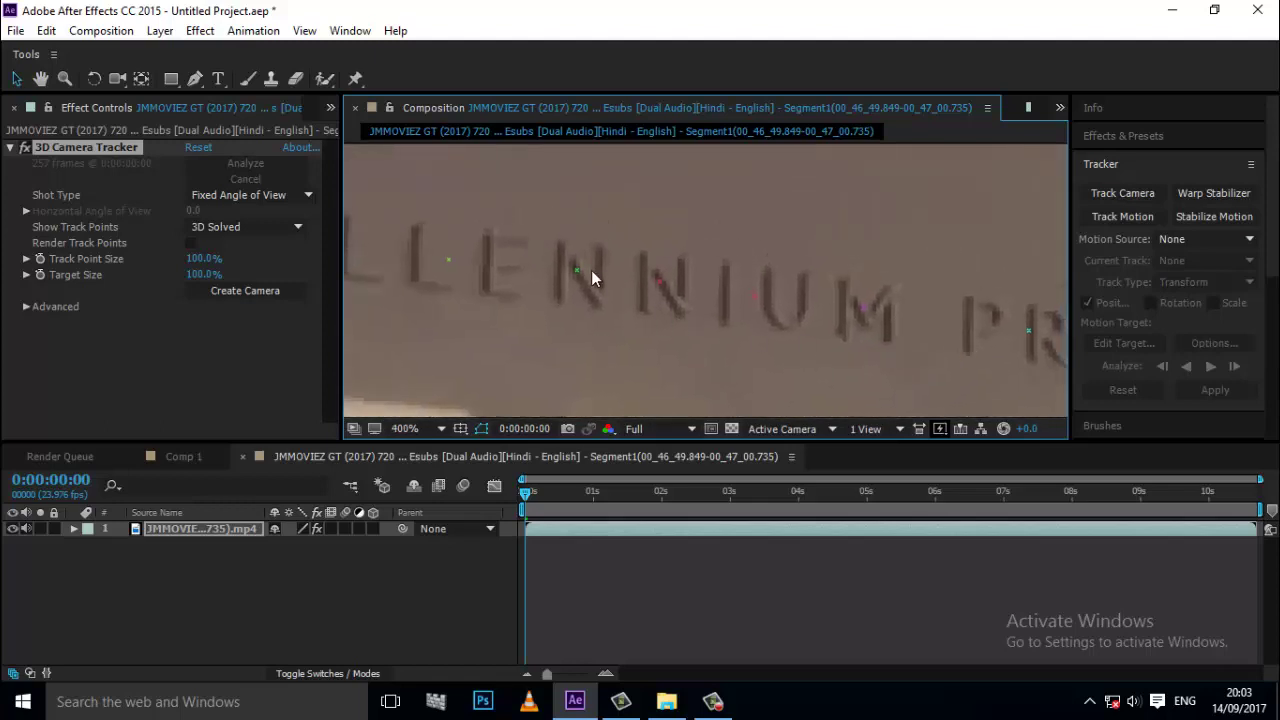
Create a Track Solid 1 and 3D Tracker Camera from the chosen track points
{"action": "right_click", "coordinate": [577, 269]}
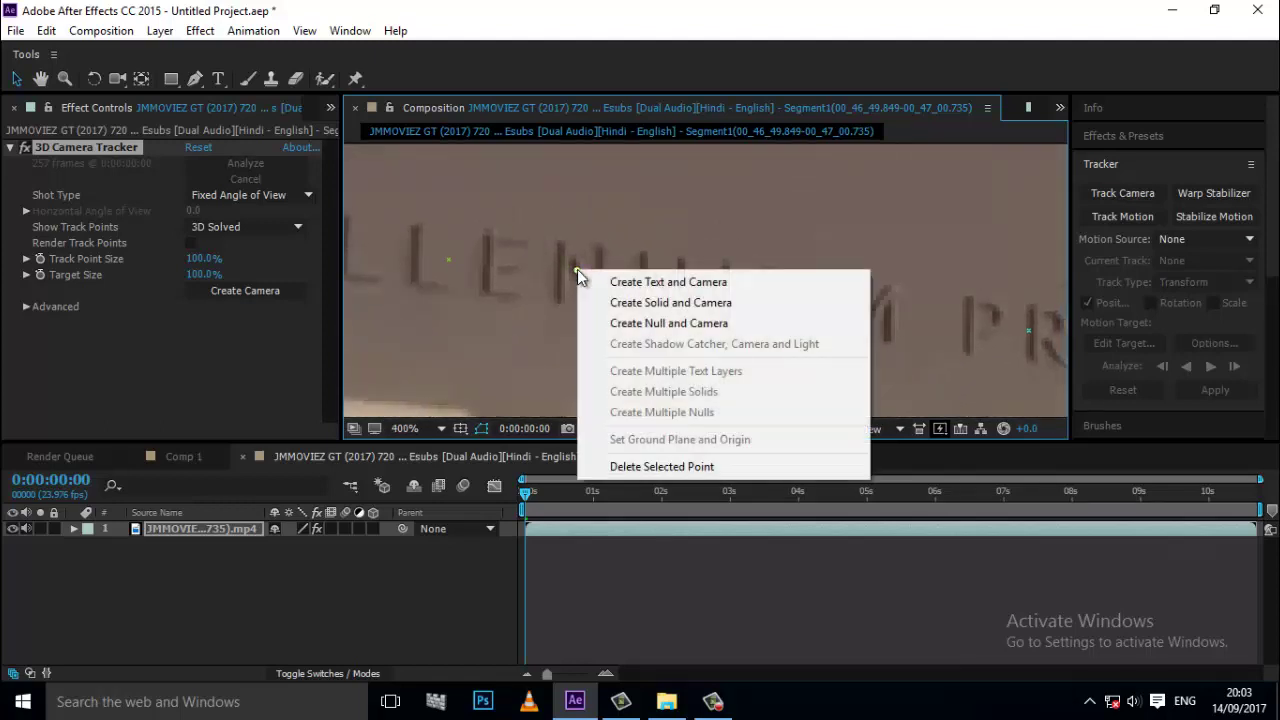
{"action": "left_click", "coordinate": [653, 305]}
{"action": "left_click", "coordinate": [188, 528]}
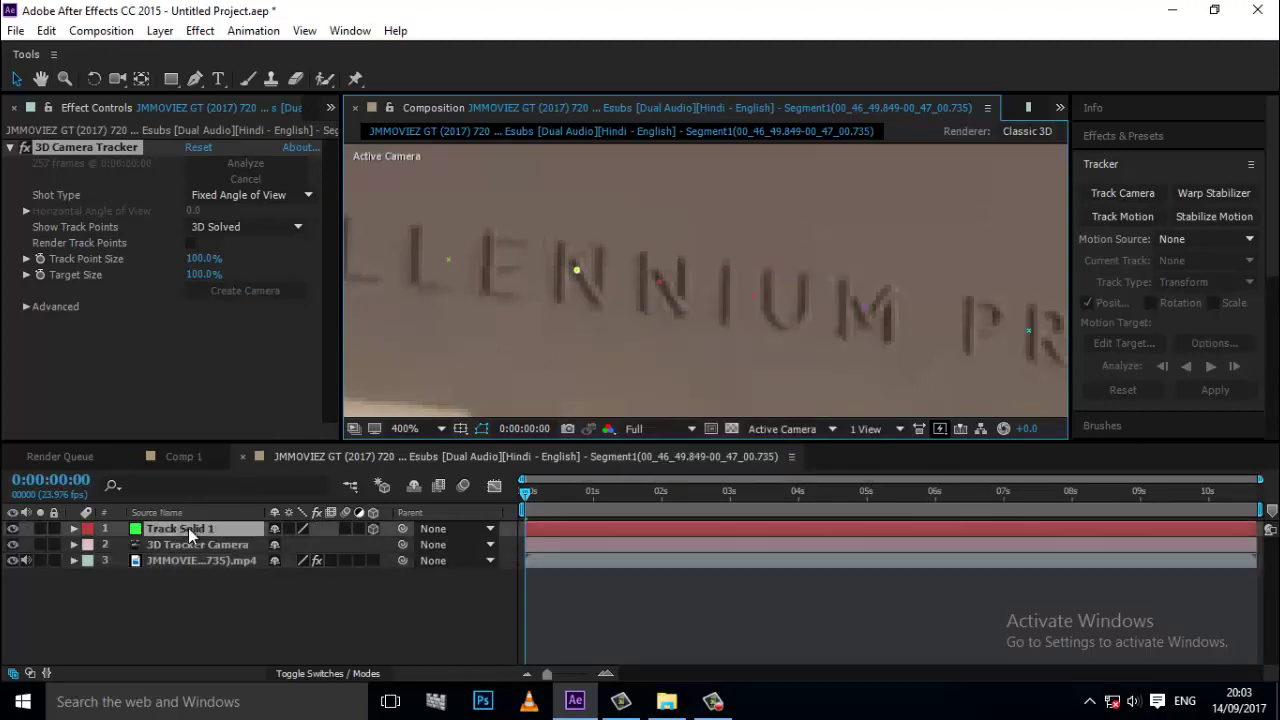
{"action": "key", "text": "shift+slash"}
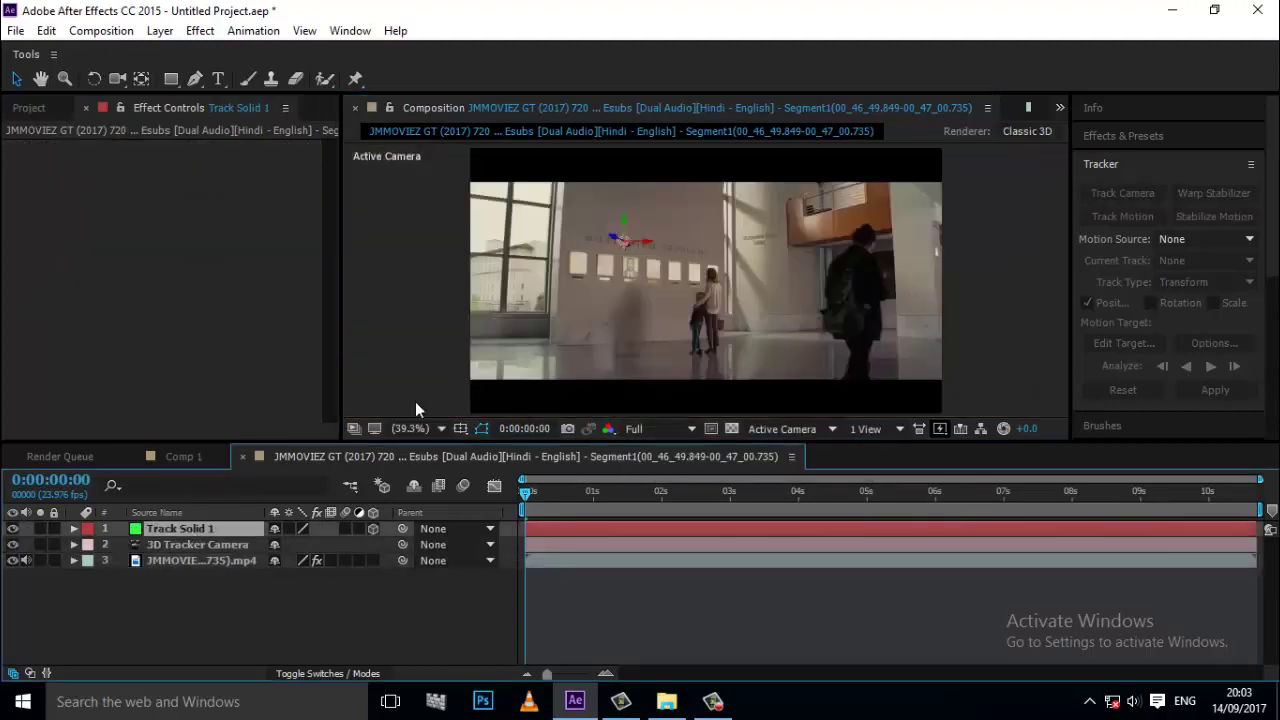
{"action": "left_click", "coordinate": [12, 528]}
{"action": "left_click", "coordinate": [12, 528]}
Stretch Track Solid 1 into a wide rectangle covering the wall lettering
{"action": "scroll", "coordinate": [600, 236], "scroll_direction": "up", "scroll_amount": 5}
{"action": "scroll", "coordinate": [889, 290], "scroll_direction": "up", "scroll_amount": 1}
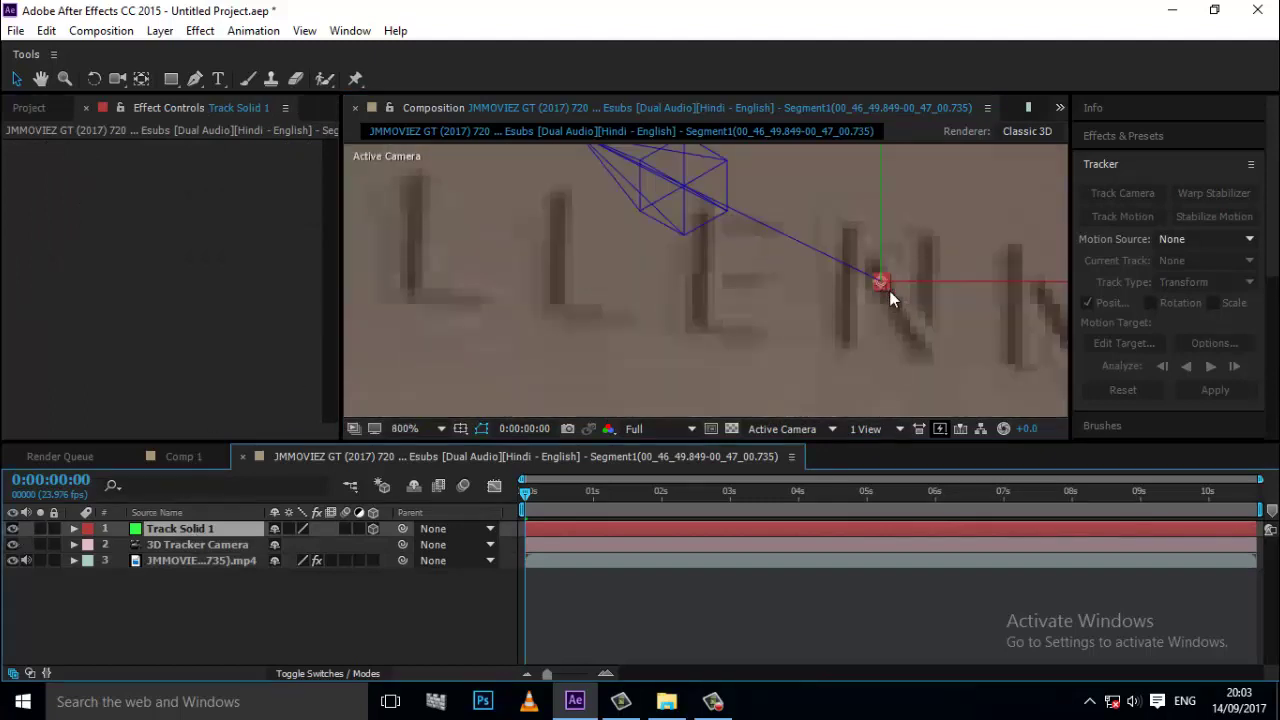
{"action": "scroll", "coordinate": [889, 289], "scroll_direction": "up", "scroll_amount": 1}
{"action": "left_click_drag", "start_coordinate": [964, 339], "coordinate": [1275, 385]}
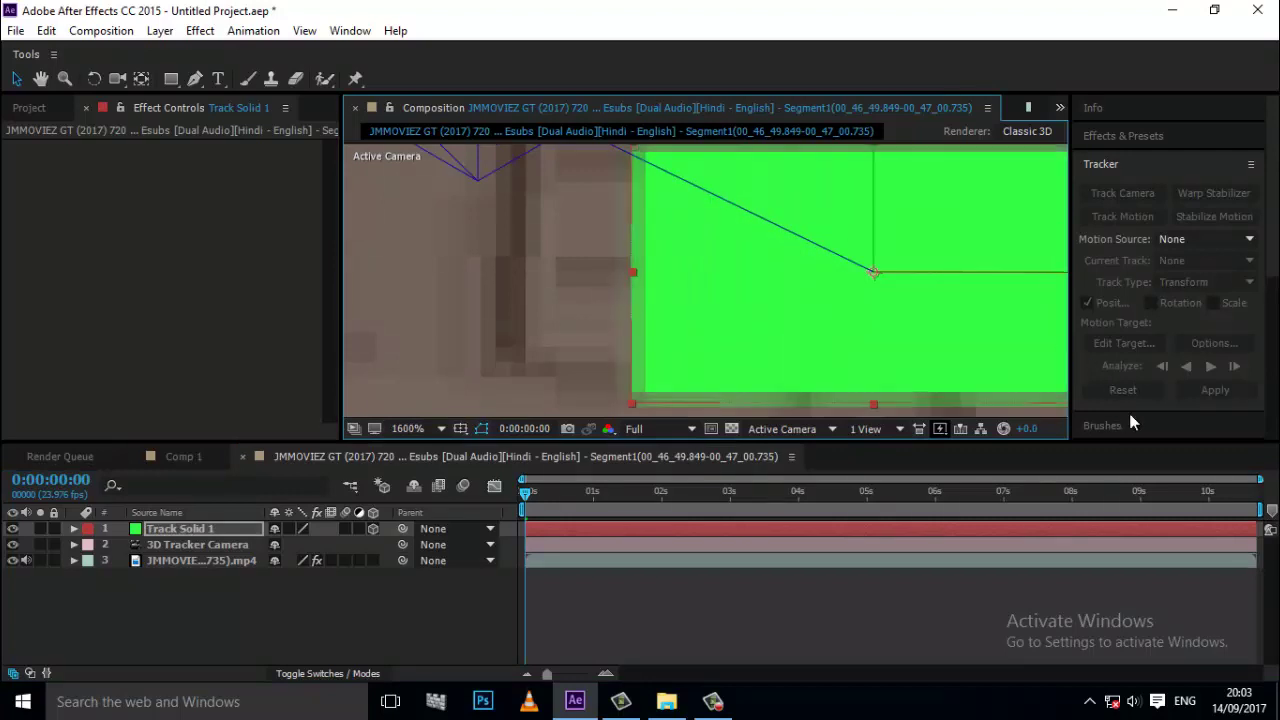
{"action": "key", "text": "shift+slash"}
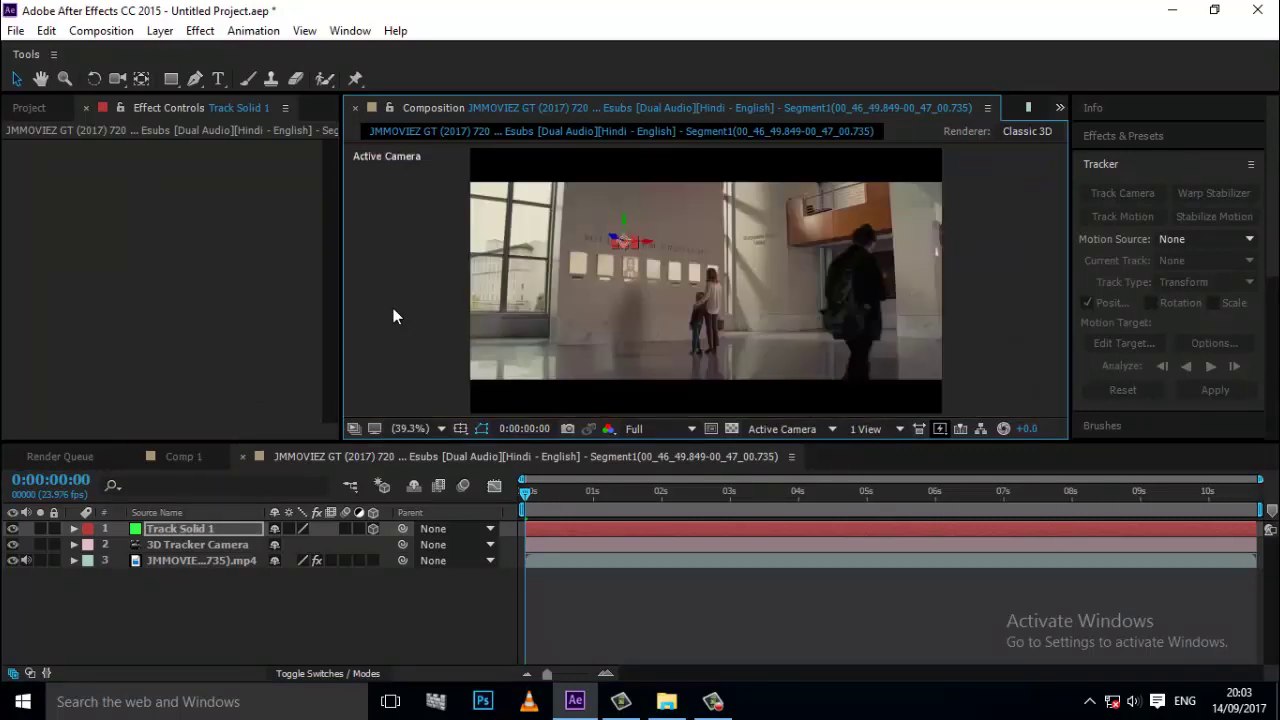
{"action": "scroll", "coordinate": [624, 272], "scroll_direction": "up", "scroll_amount": 4}
{"action": "scroll", "coordinate": [640, 340], "scroll_direction": "down", "scroll_amount": 1}
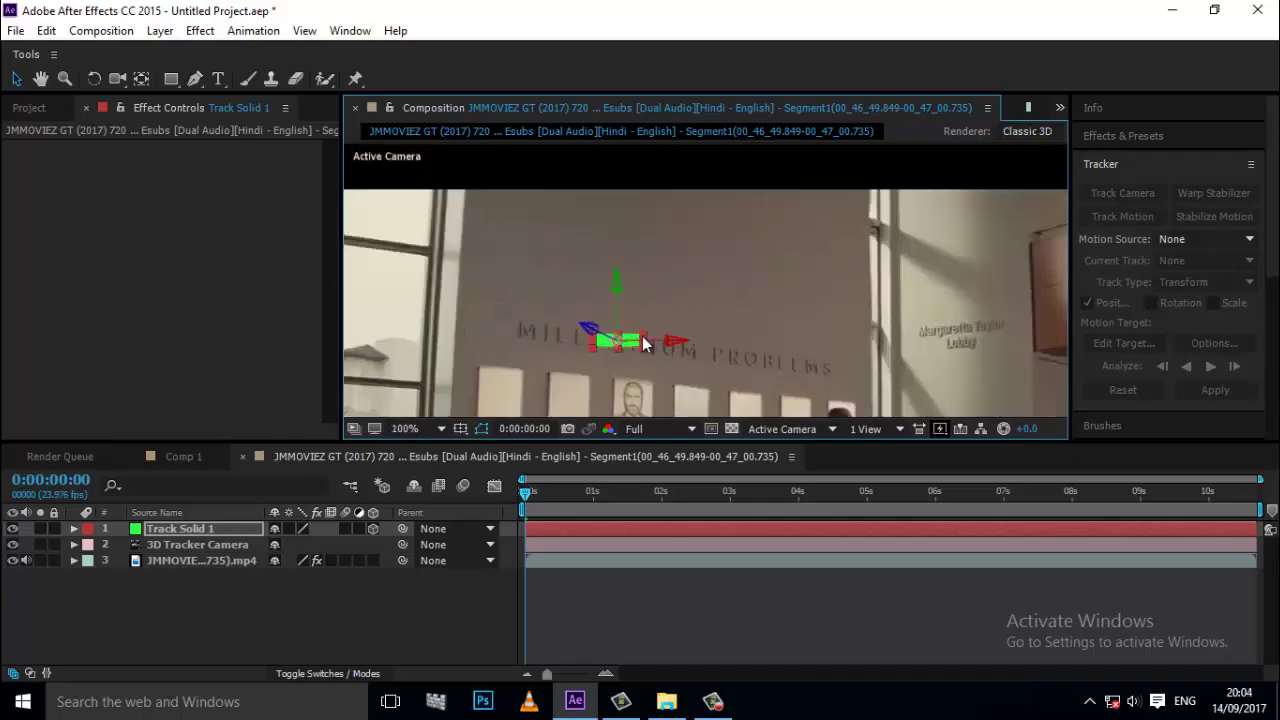
{"action": "mouse_move", "coordinate": [644, 343]}
{"action": "left_mouse_down"}
{"action": "mouse_move", "coordinate": [838, 380]}
{"action": "mouse_move", "coordinate": [795, 372]}
{"action": "left_mouse_up"}
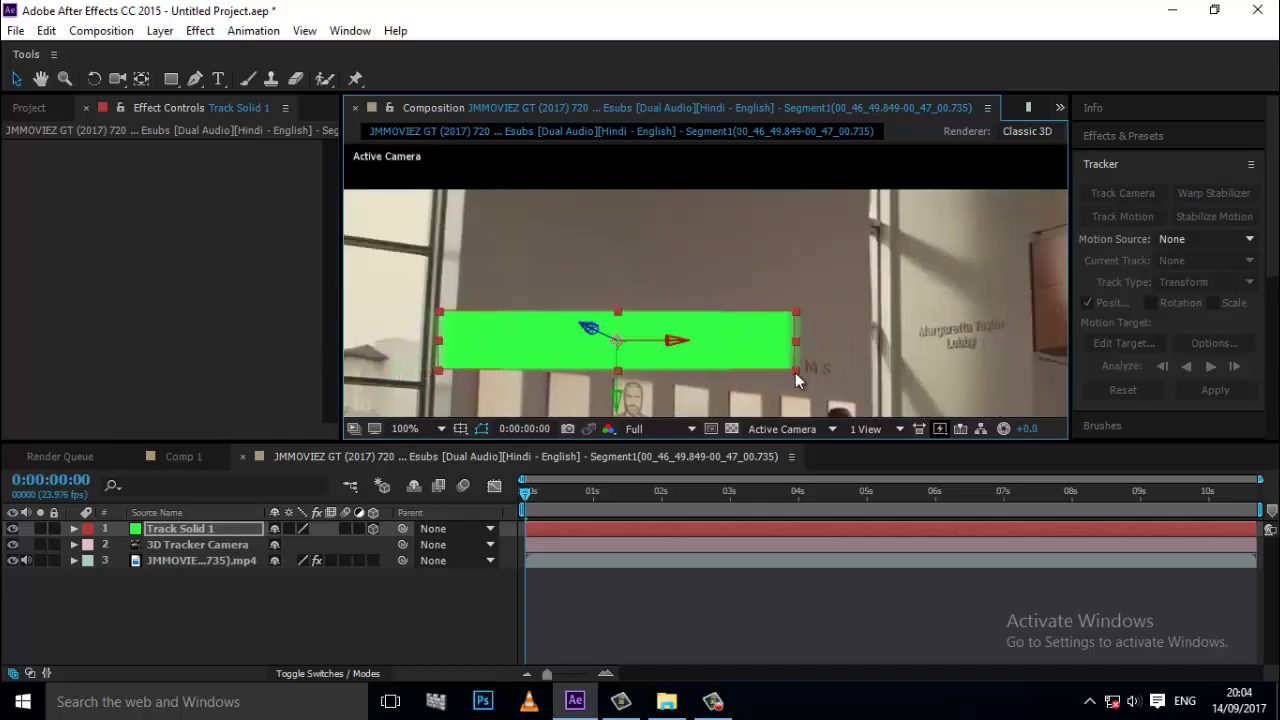
Preview the tracked solid, reselect Track Solid 1, and open its Solid Settings
{"action": "left_click", "coordinate": [202, 544]}
{"action": "key", "text": "space"}
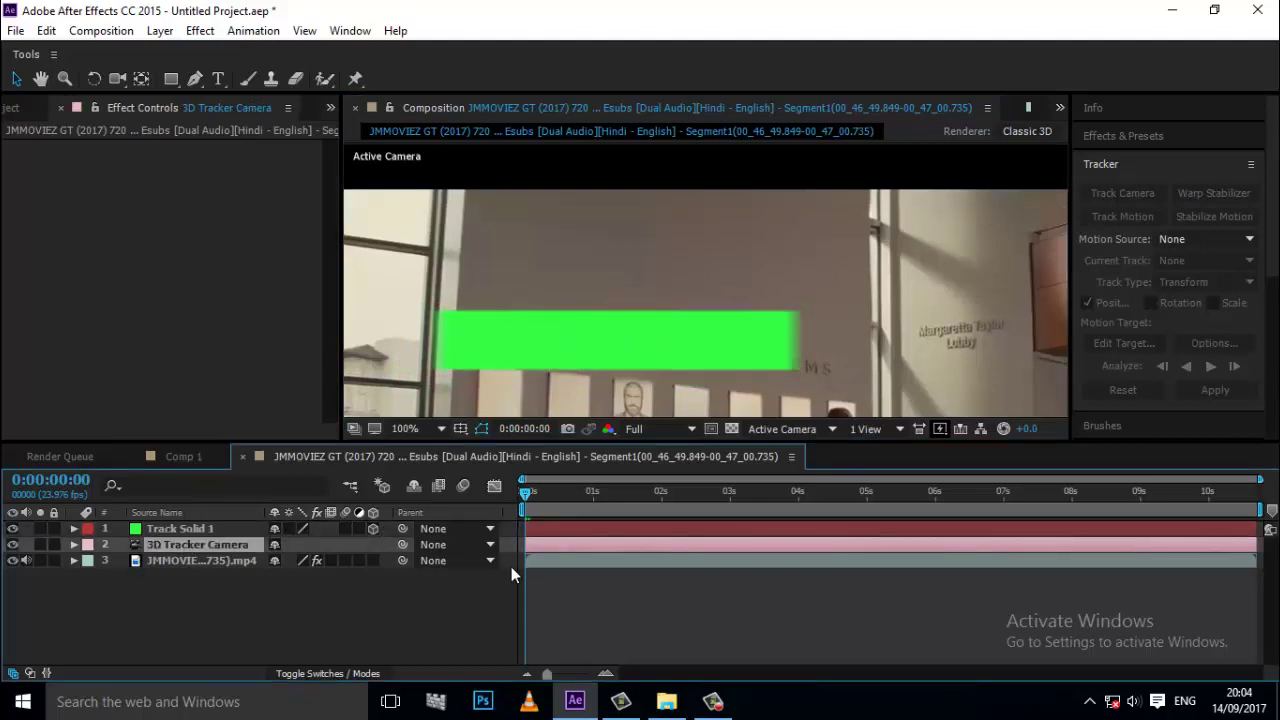
{"action": "key", "text": "shift+slash"}
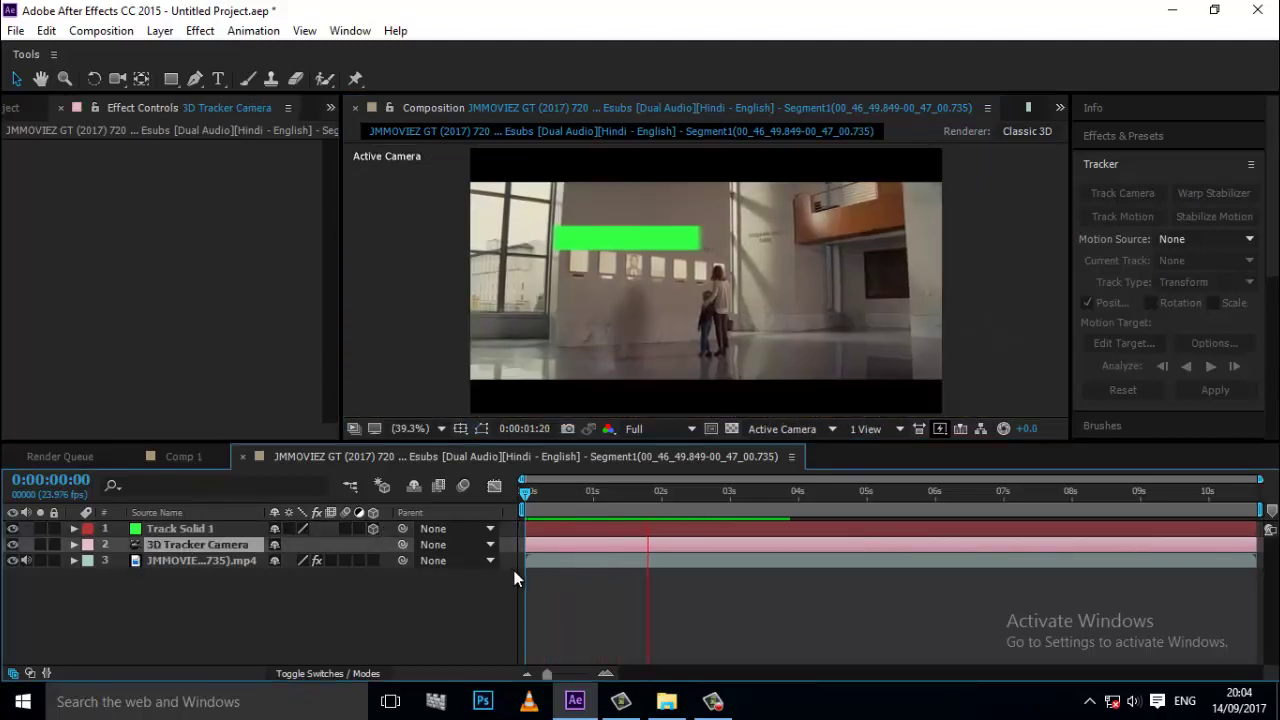
{"action": "key", "text": "space"}
{"action": "left_click", "coordinate": [200, 529]}
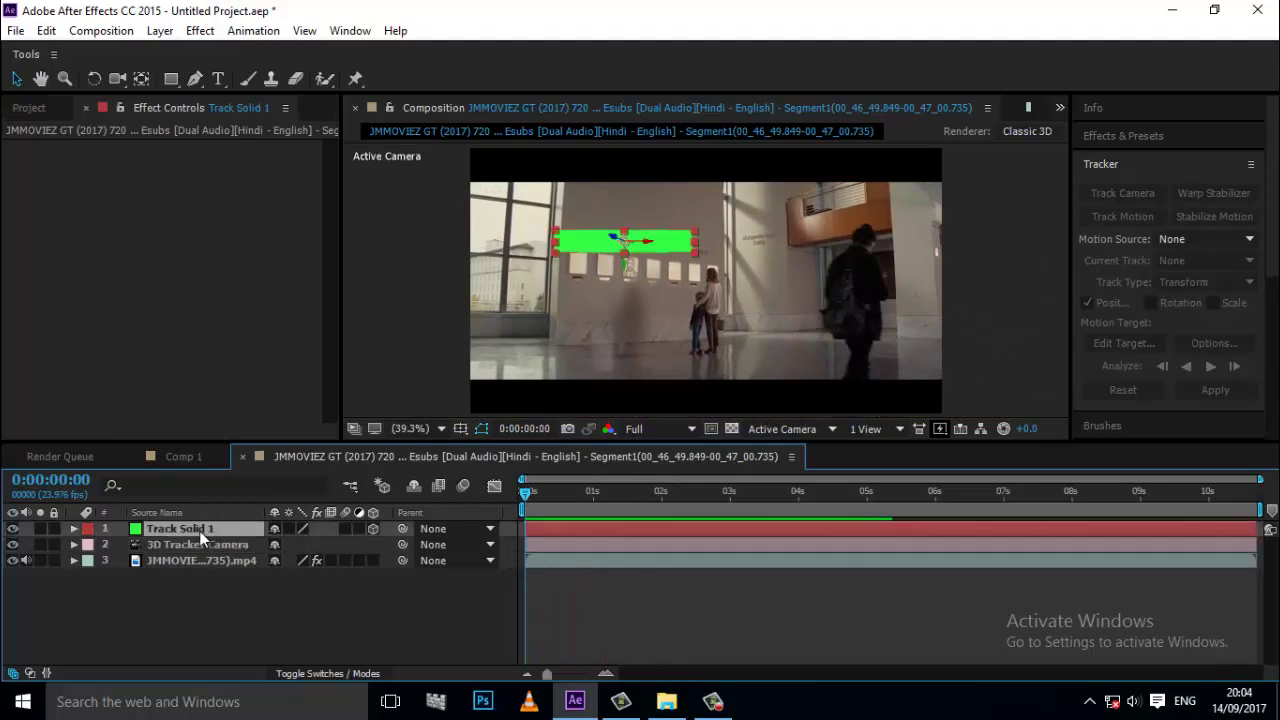
{"action": "scroll", "coordinate": [660, 208], "scroll_direction": "up", "scroll_amount": 4}
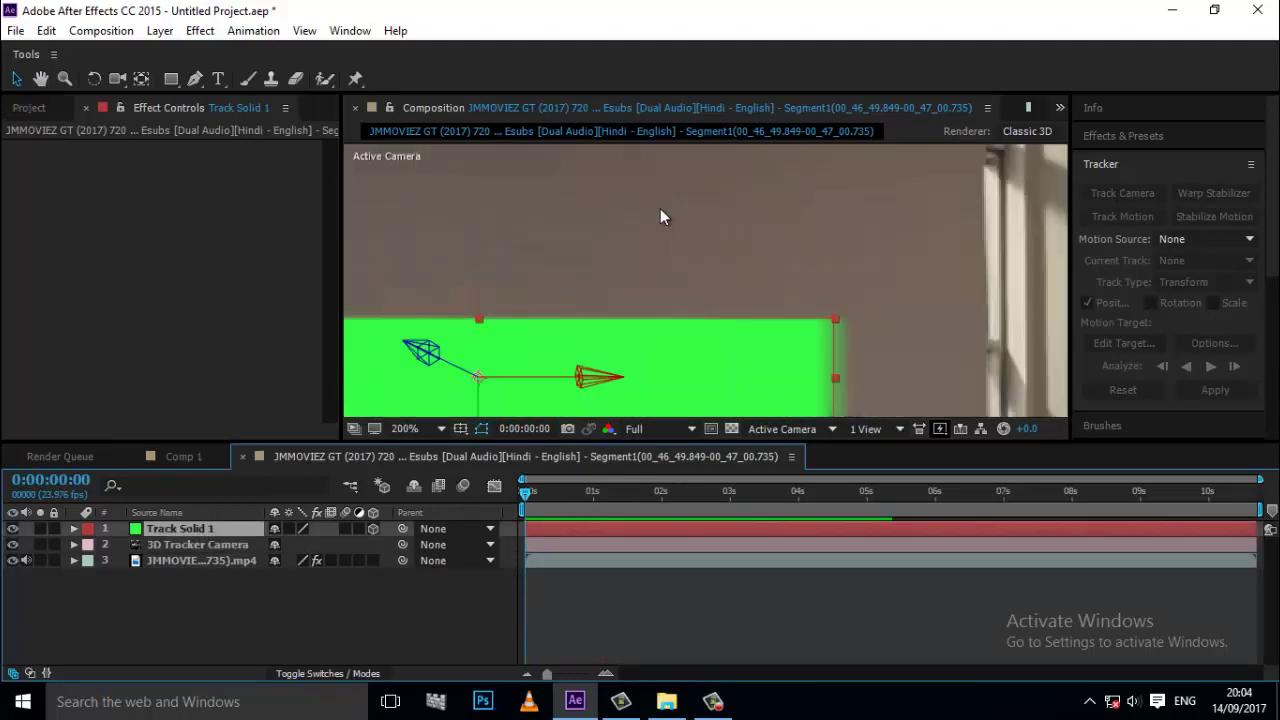
{"action": "scroll", "coordinate": [660, 212], "scroll_direction": "down", "scroll_amount": 1}
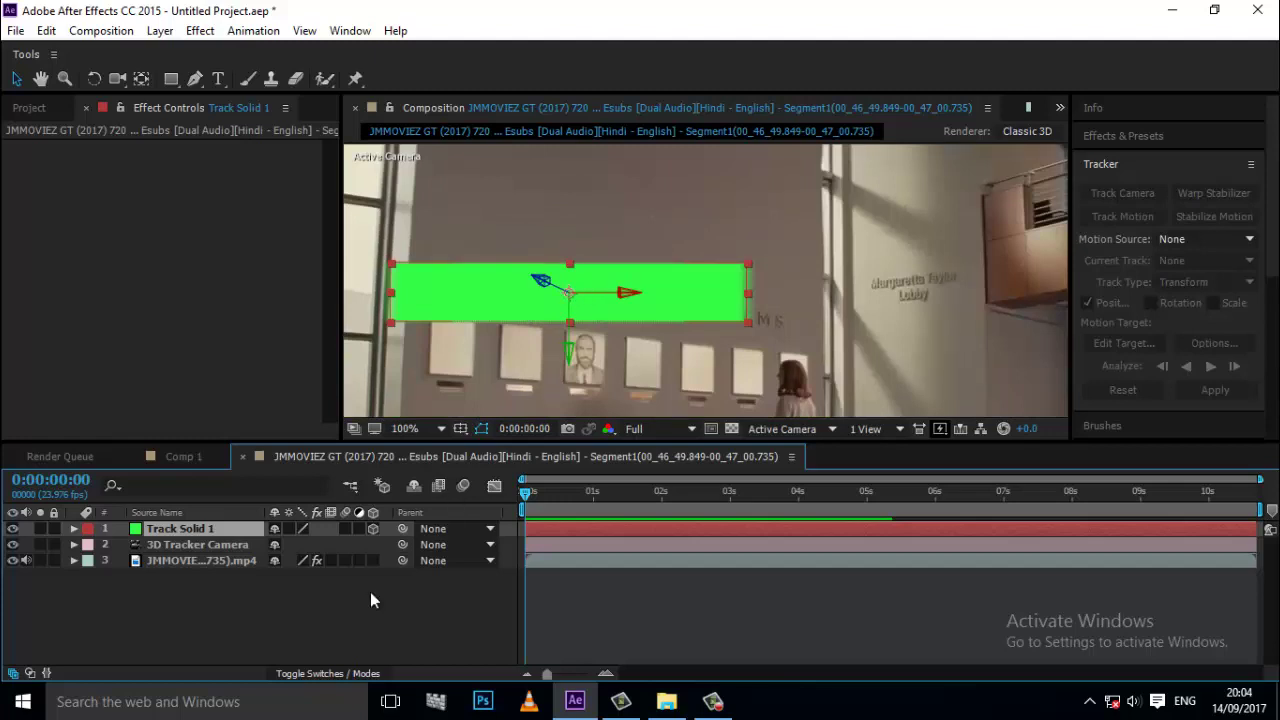
{"action": "key", "text": "ctrl+shift+y"}
Recolour the solid to the grey sampled from the wall
{"action": "left_click", "coordinate": [331, 411]}
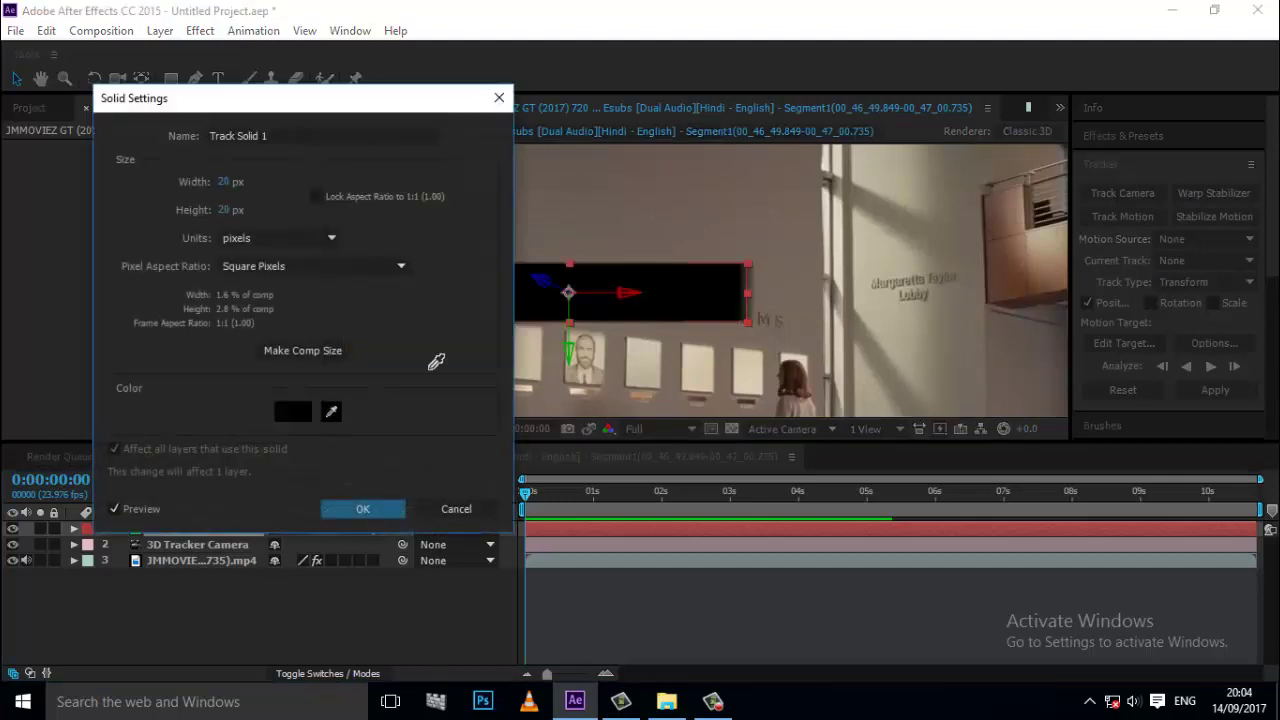
{"action": "left_click", "coordinate": [629, 264]}
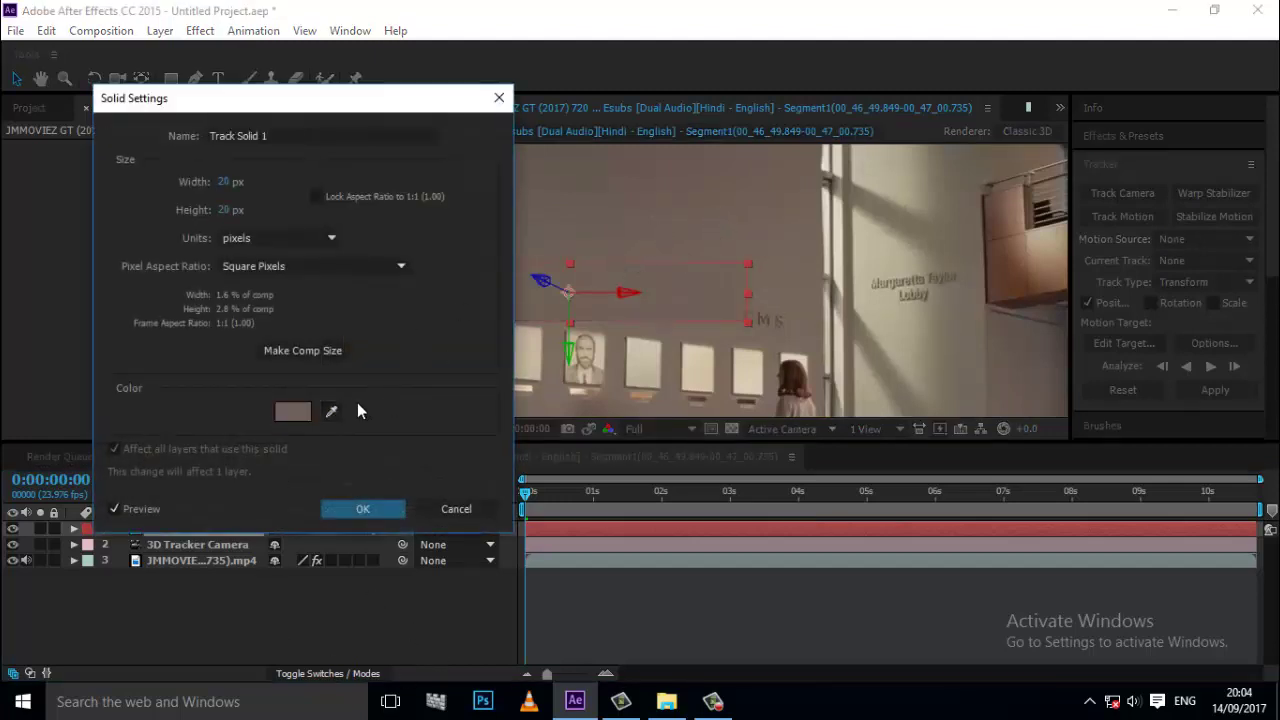
{"action": "left_click", "coordinate": [331, 413]}
{"action": "left_click", "coordinate": [594, 253]}
{"action": "left_click", "coordinate": [363, 508]}
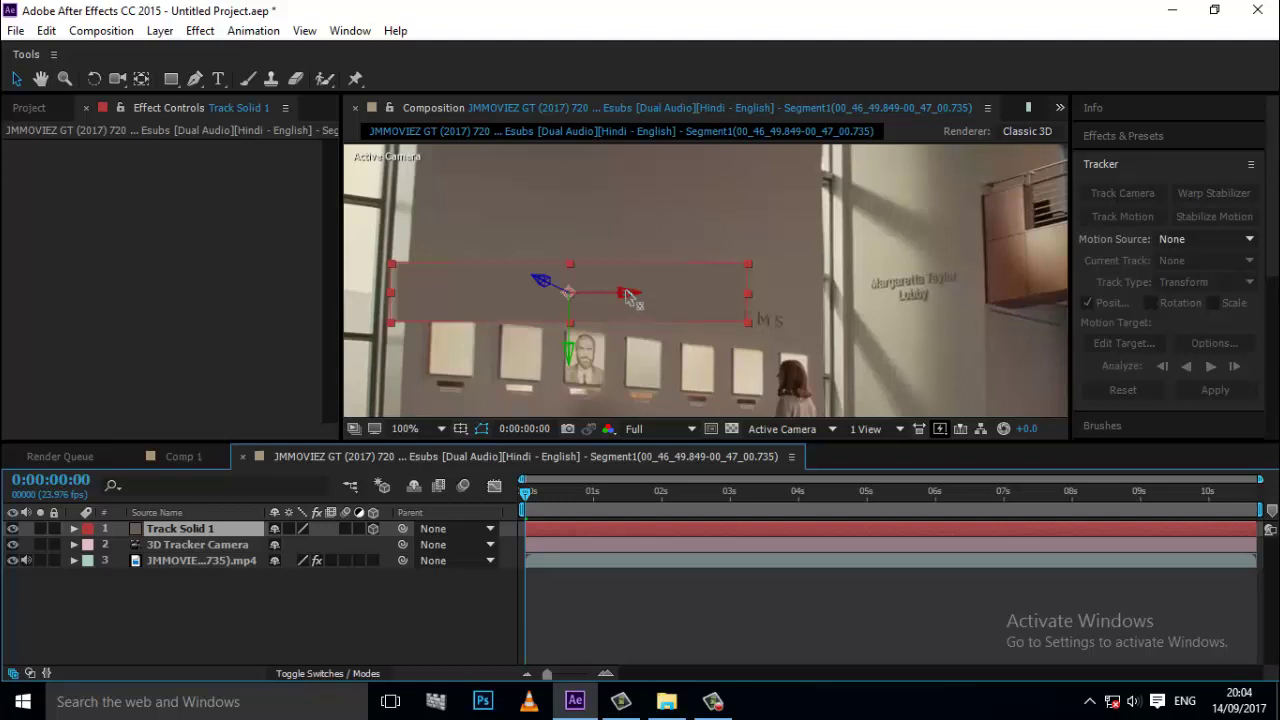
Move the solid right over the lettering and tilt it slightly clockwise
{"action": "left_click_drag", "start_coordinate": [580, 312], "coordinate": [830, 300]}
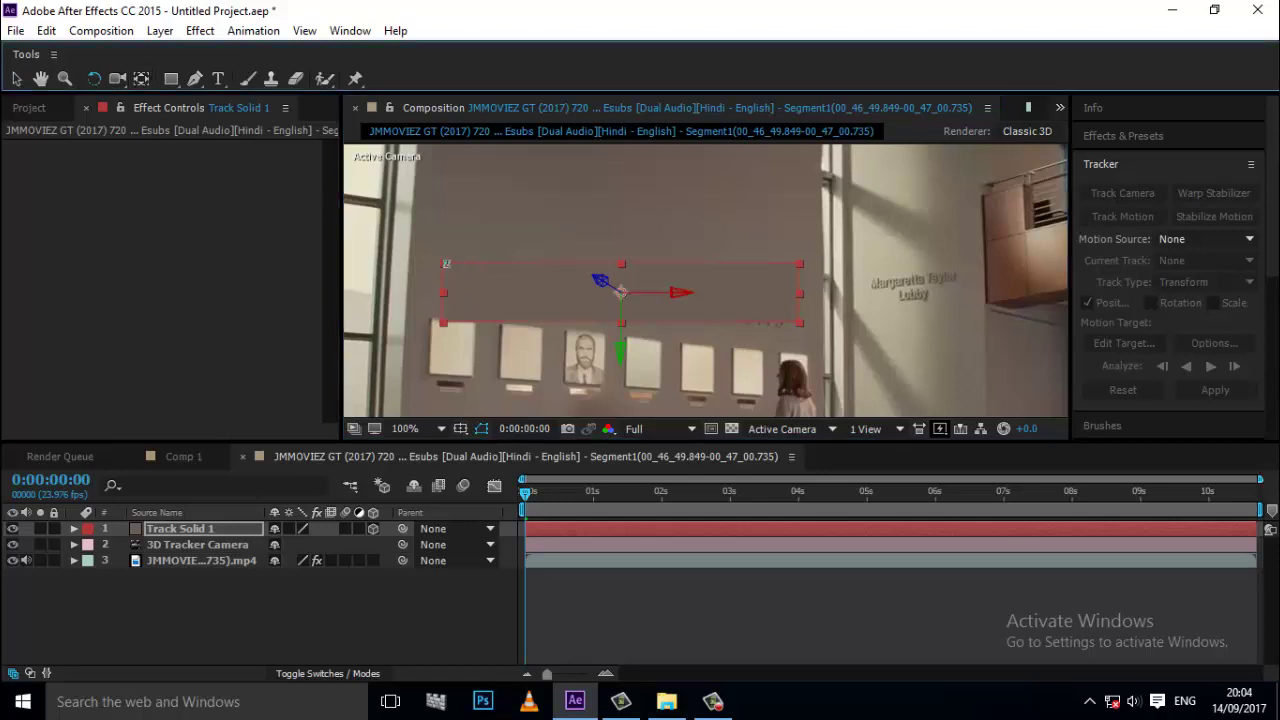
{"action": "key", "text": "w"}
{"action": "mouse_move", "coordinate": [471, 289]}
{"action": "left_mouse_down"}
{"action": "mouse_move", "coordinate": [446, 253]}
{"action": "mouse_move", "coordinate": [457, 249]}
{"action": "left_mouse_up"}
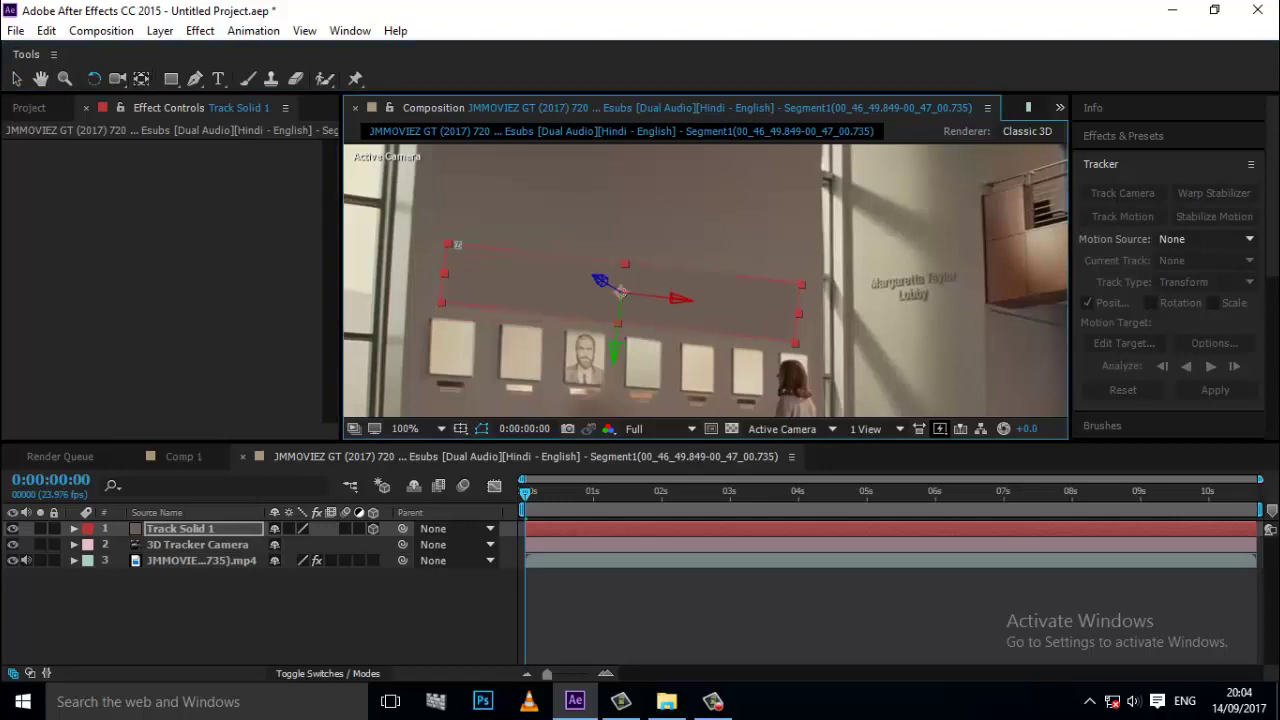
{"action": "key", "text": "v"}
Raise Track Solid 1 slightly and deselect it to check how it blends
{"action": "left_click", "coordinate": [619, 353]}
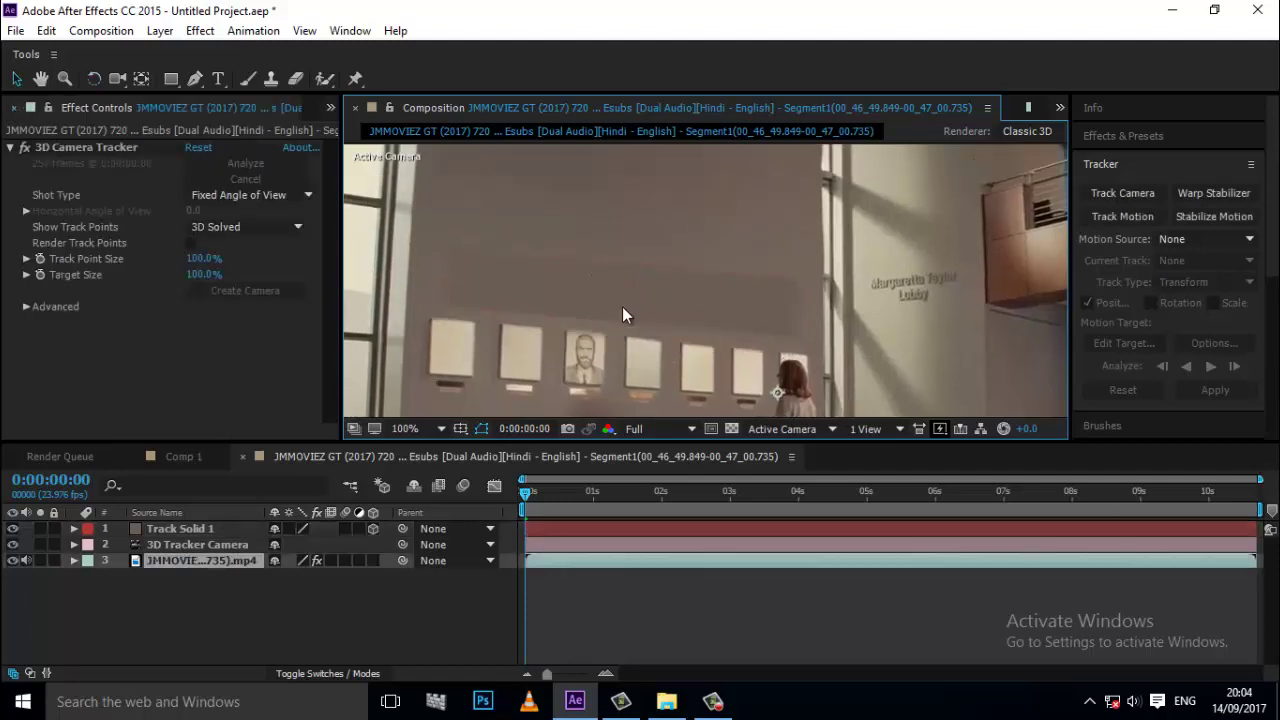
{"action": "left_click", "coordinate": [212, 529]}
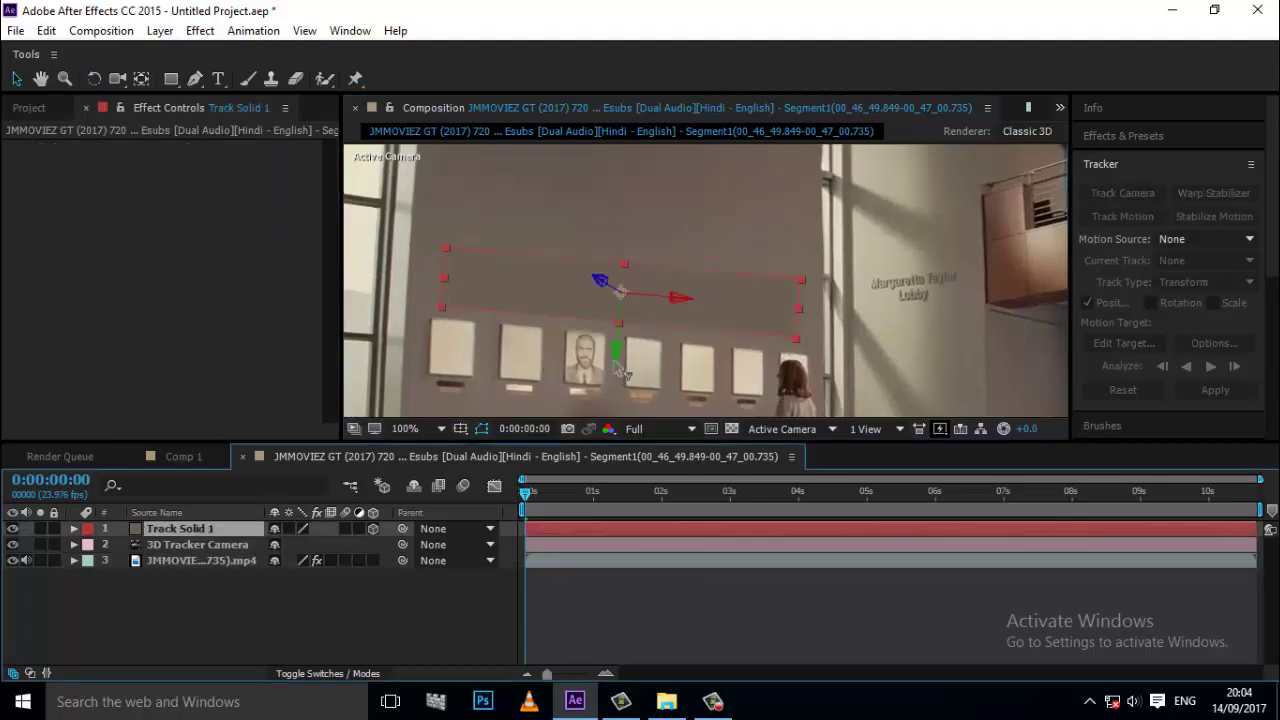
{"action": "left_click_drag", "start_coordinate": [616, 355], "coordinate": [644, 240]}
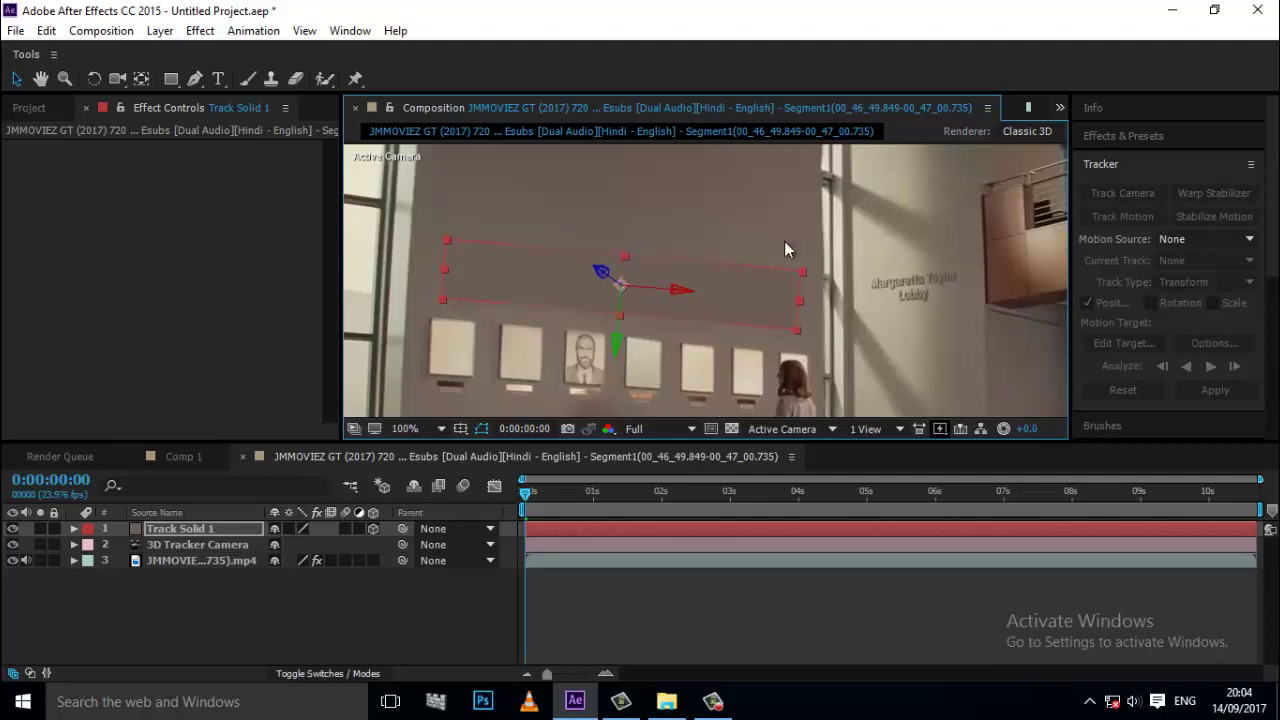
{"action": "left_click", "coordinate": [94, 78]}
{"action": "left_click", "coordinate": [16, 78]}
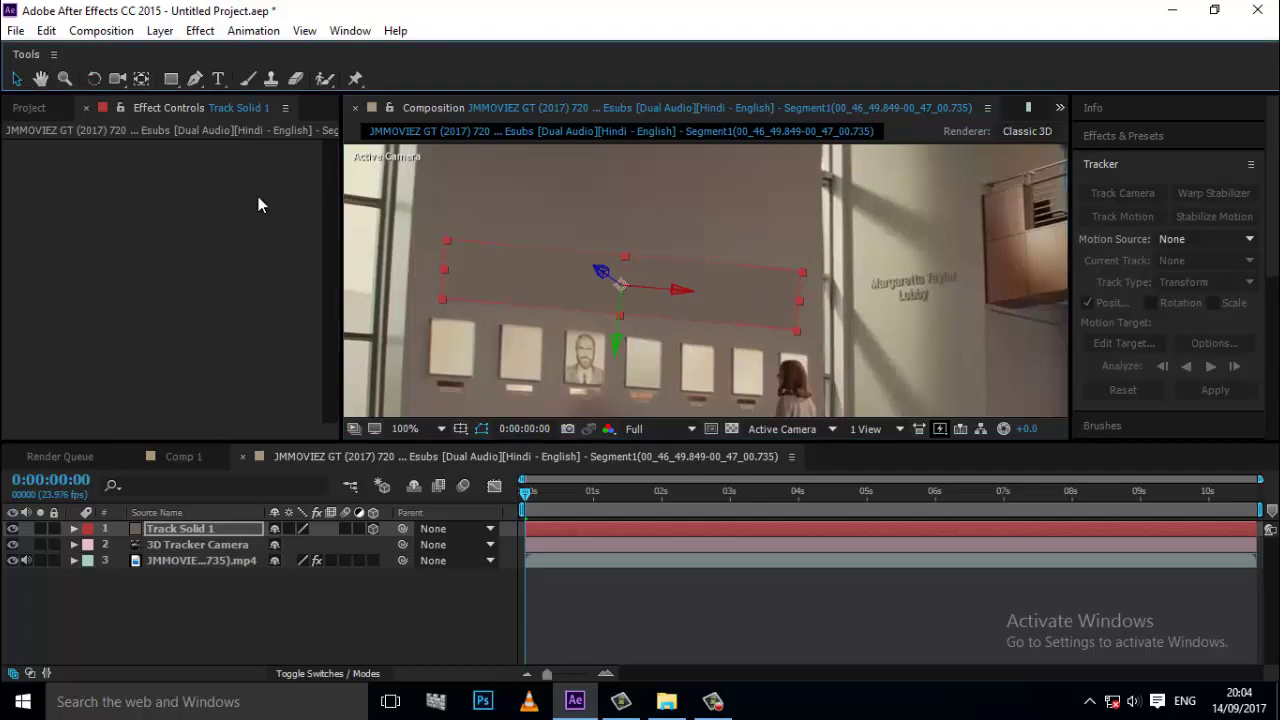
{"action": "left_click", "coordinate": [614, 350]}
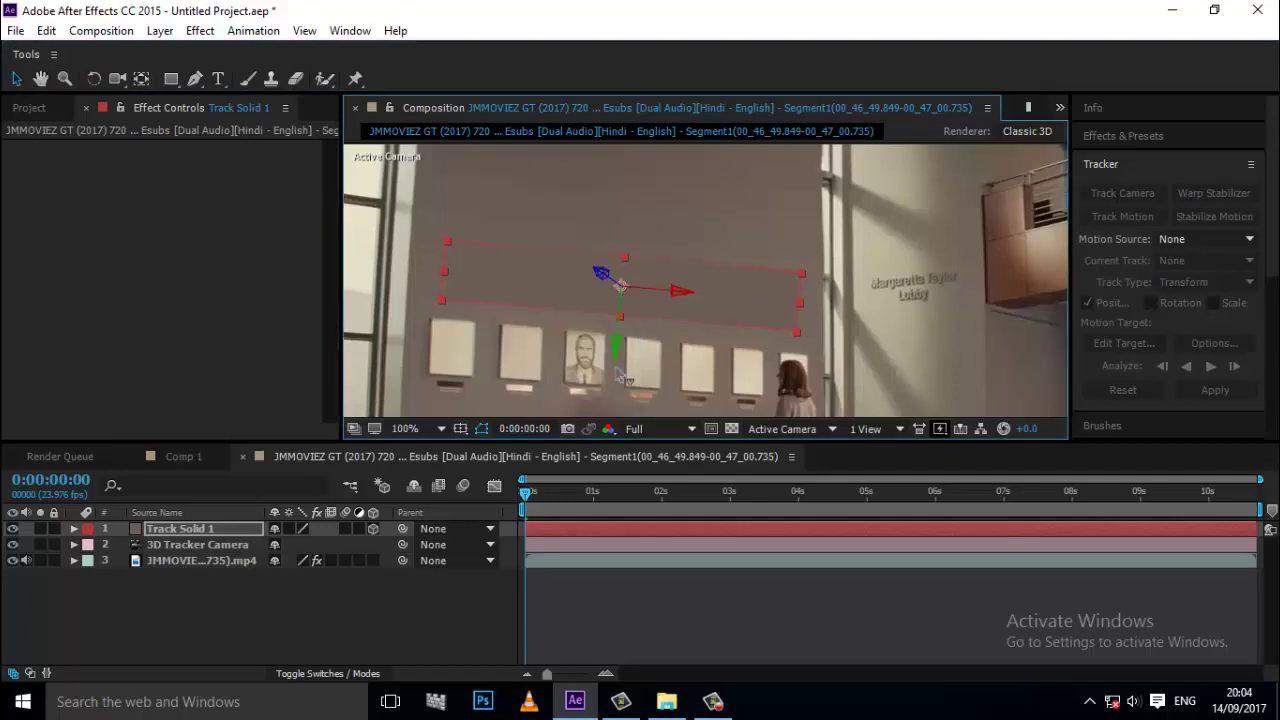
{"action": "left_click", "coordinate": [639, 553]}
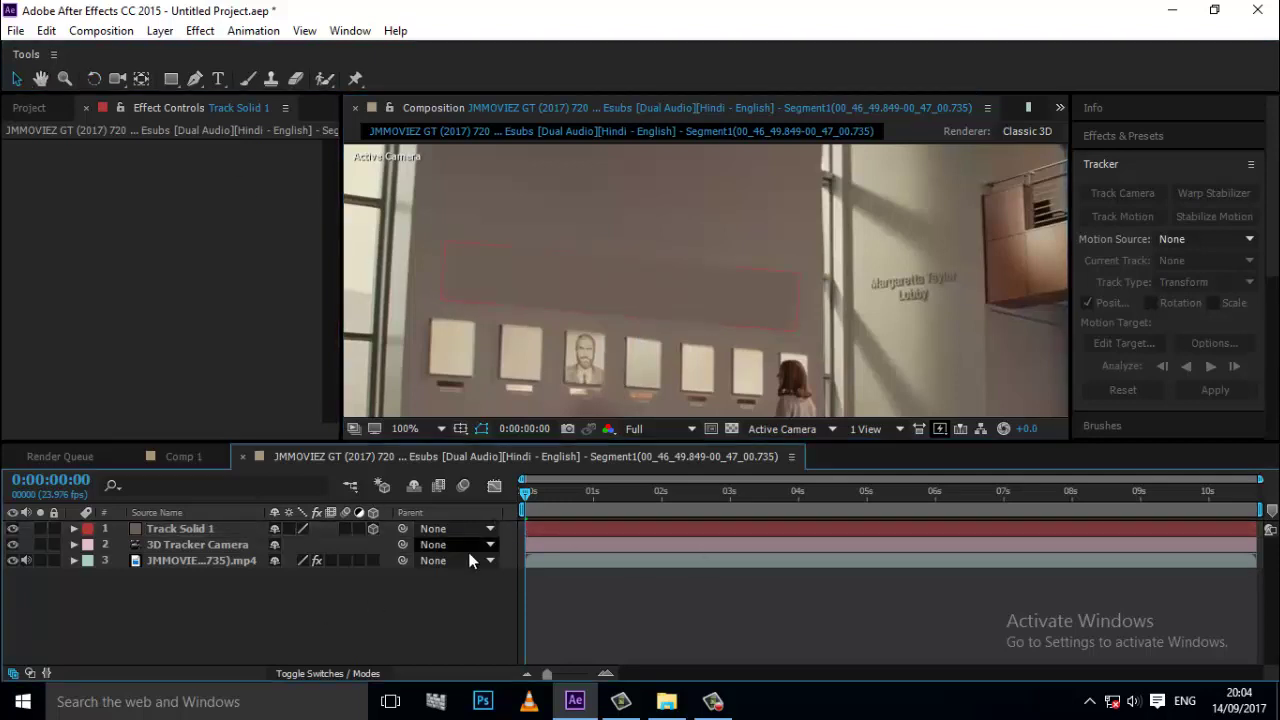
Parent Track Solid 1 to the 3D Tracker Camera and preview the result
{"action": "left_click_drag", "start_coordinate": [400, 530], "coordinate": [175, 544]}
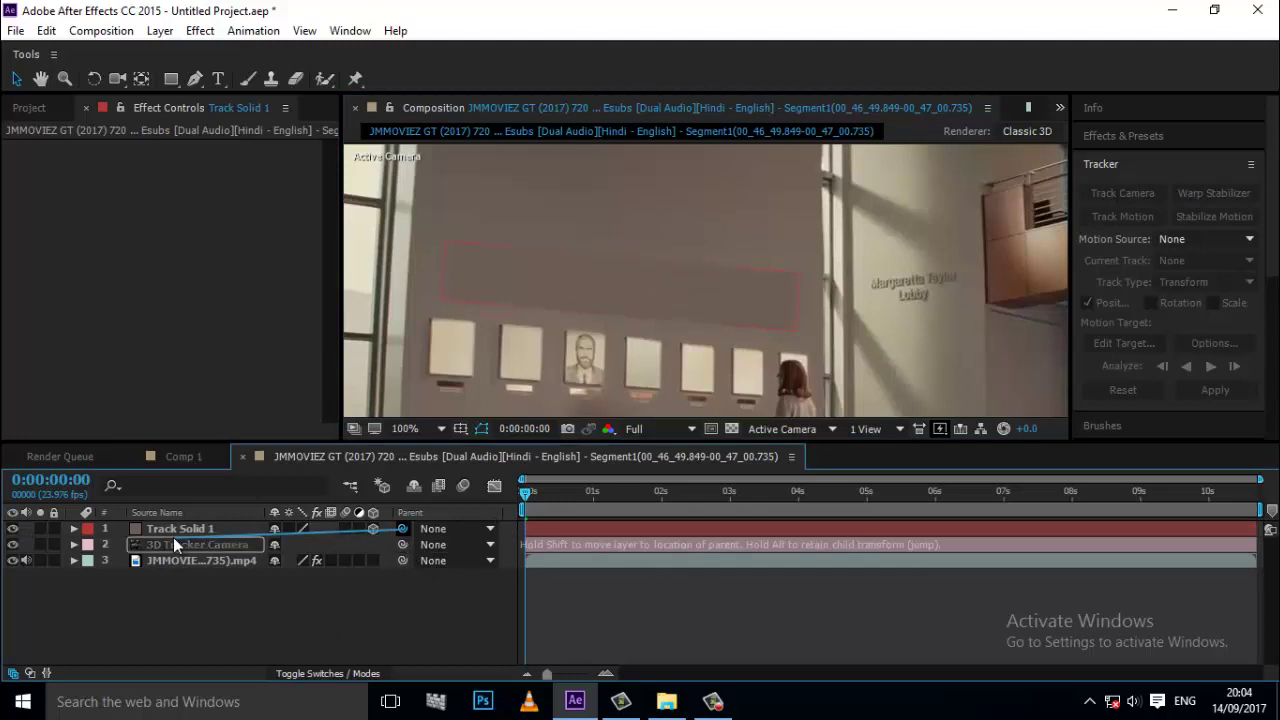
{"action": "key", "text": "space"}
{"action": "key", "text": "shift+slash"}
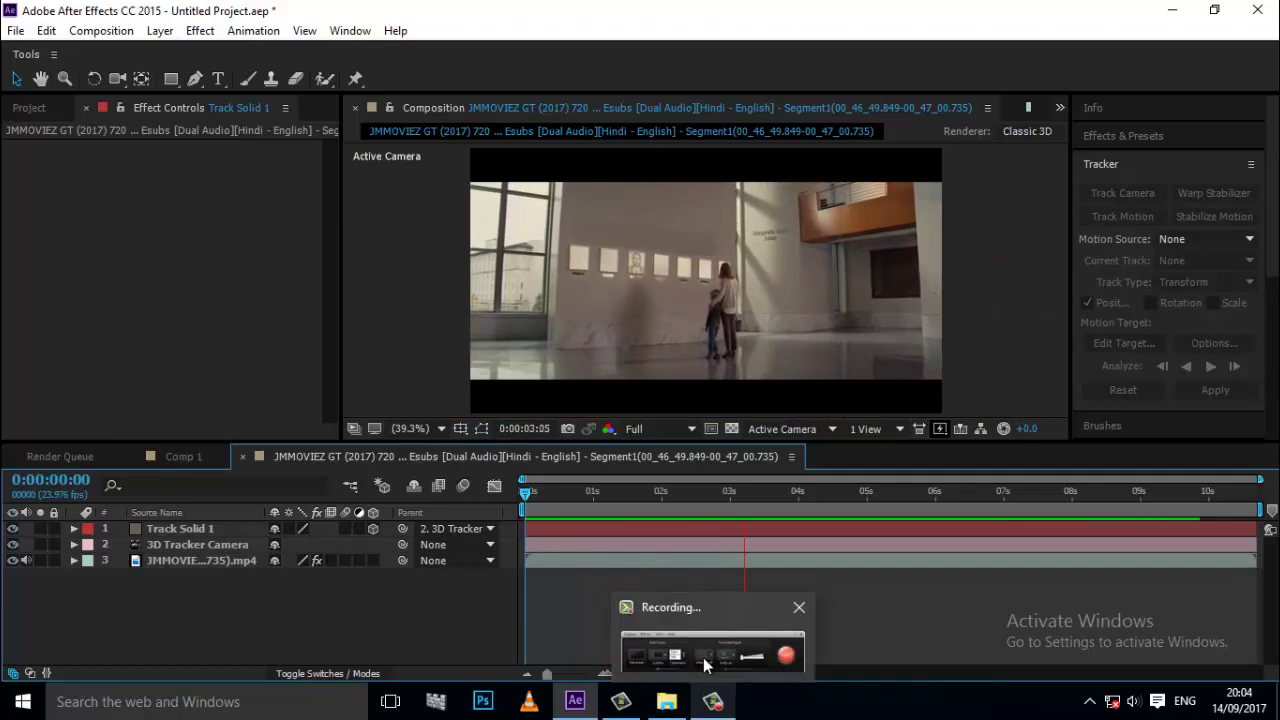
{"action": "key", "text": "space"}
Undo the parenting, preview the unparented solid from the start, and select Track Solid 1
{"action": "key", "text": "ctrl+z"}
{"action": "key", "text": "Home"}
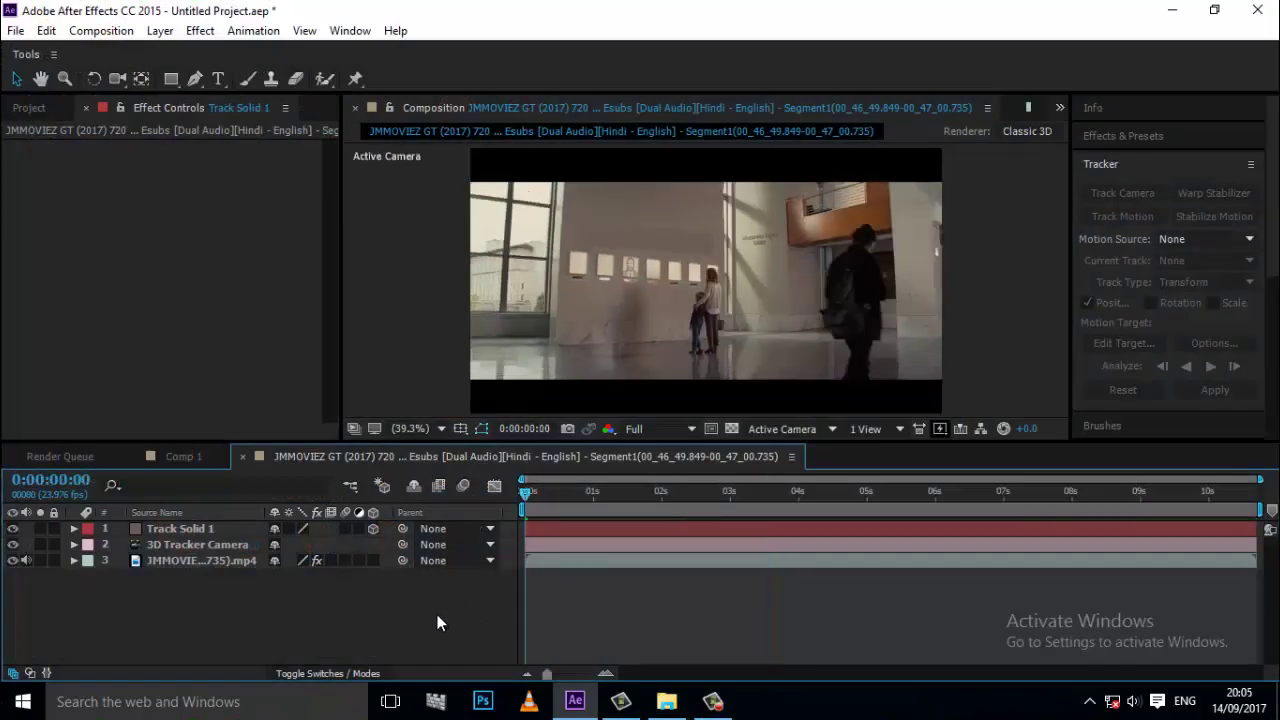
{"action": "key", "text": "space"}
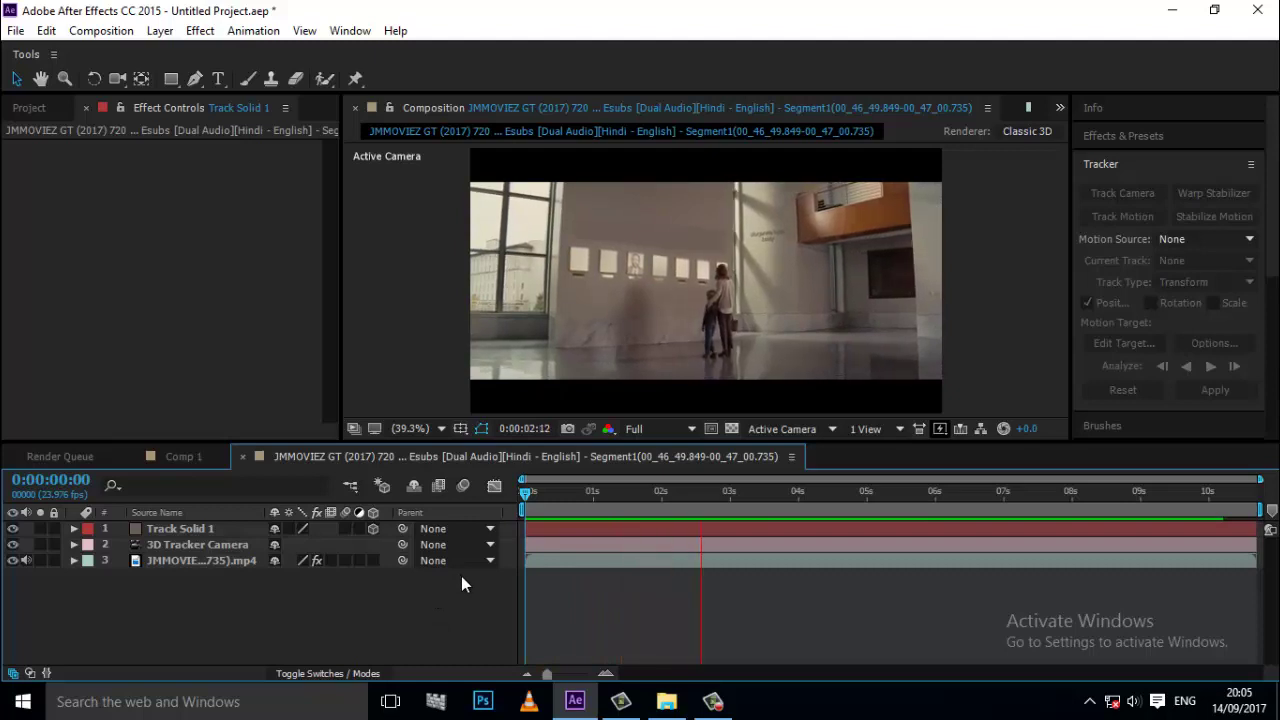
{"action": "key", "text": "space"}
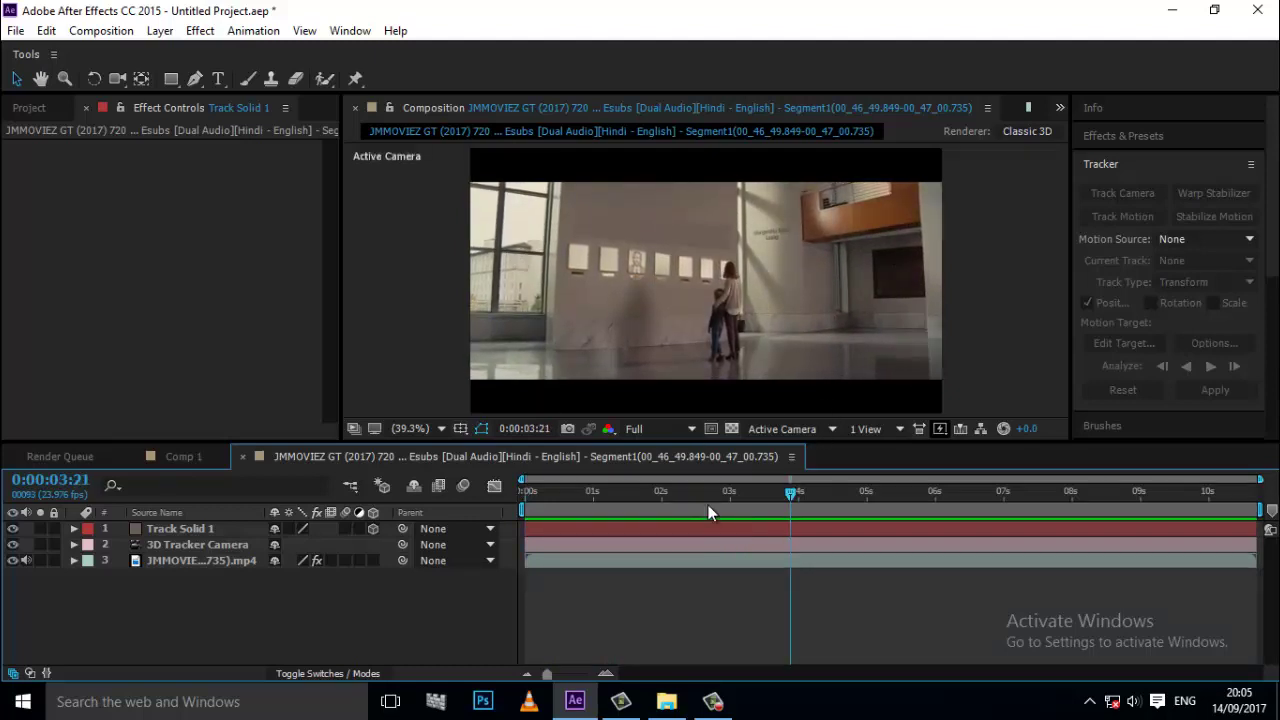
{"action": "key", "text": "Home"}
{"action": "scroll", "coordinate": [641, 213], "scroll_direction": "up", "scroll_amount": 2}
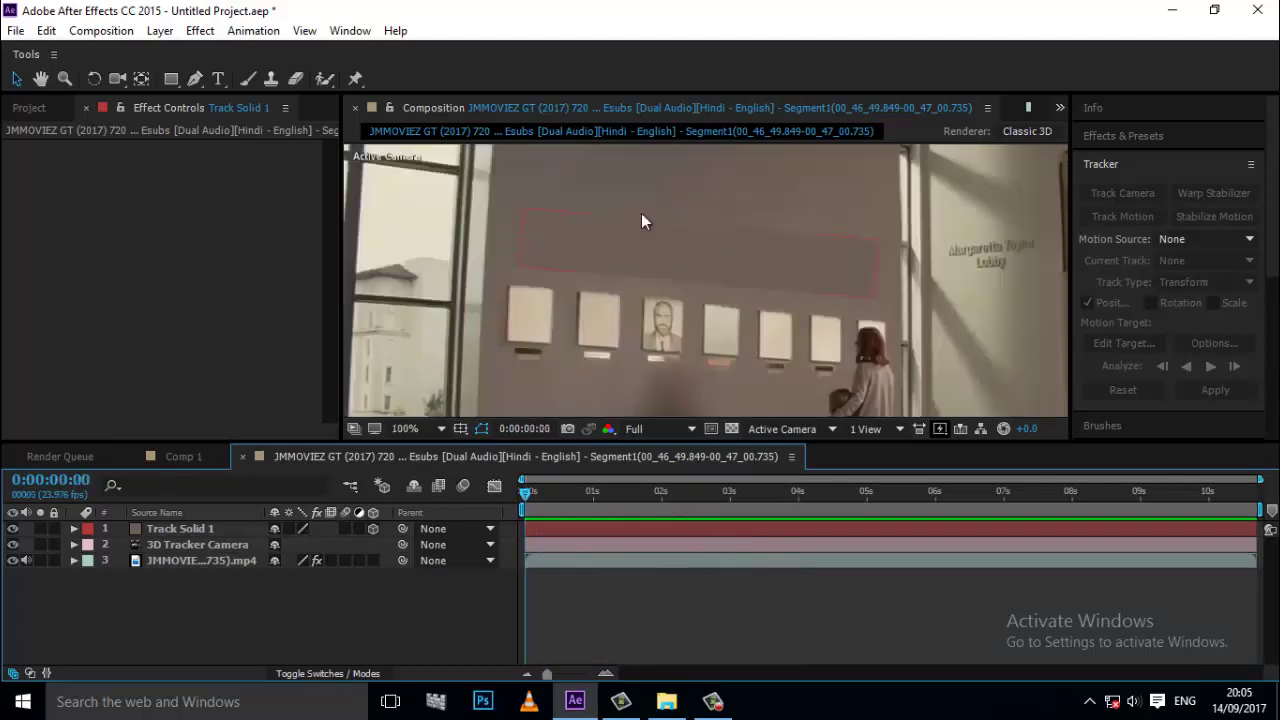
{"action": "scroll", "coordinate": [655, 222], "scroll_direction": "up", "scroll_amount": 1}
{"action": "scroll", "coordinate": [606, 265], "scroll_direction": "down", "scroll_amount": 1}
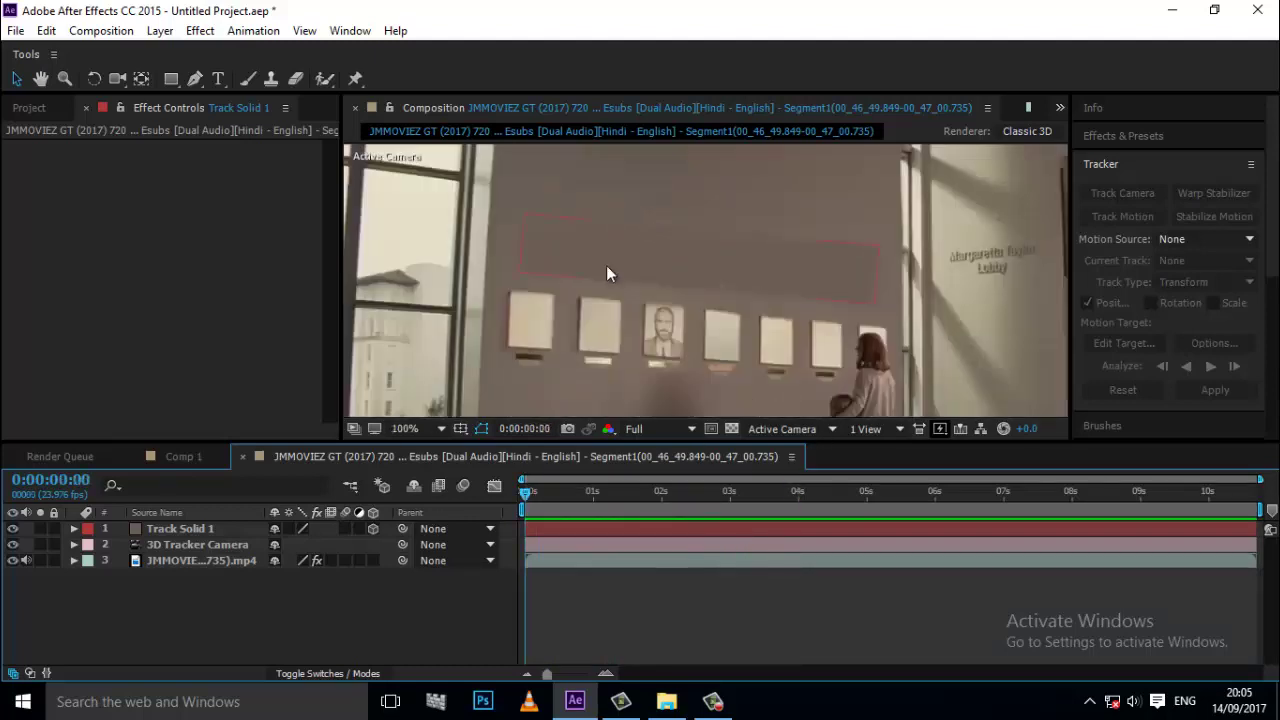
{"action": "left_click", "coordinate": [170, 529]}
{"action": "left_click", "coordinate": [73, 528]}
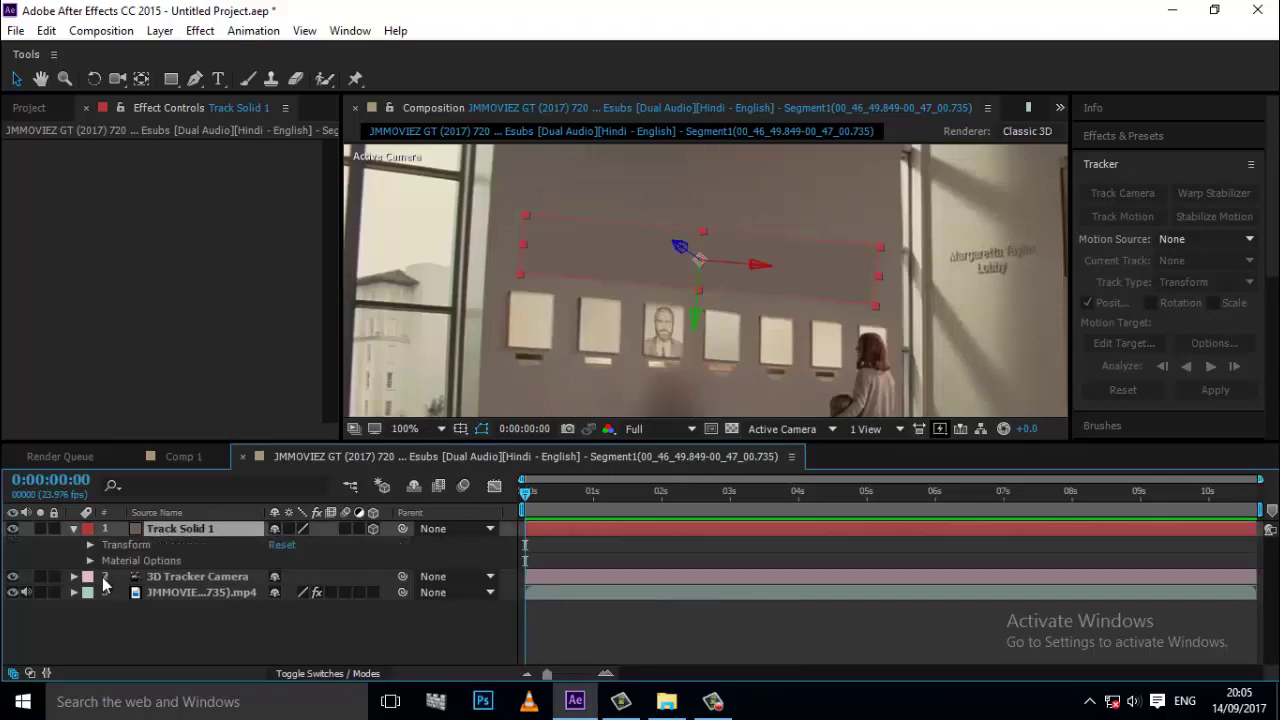
{"action": "right_click", "coordinate": [132, 376]}
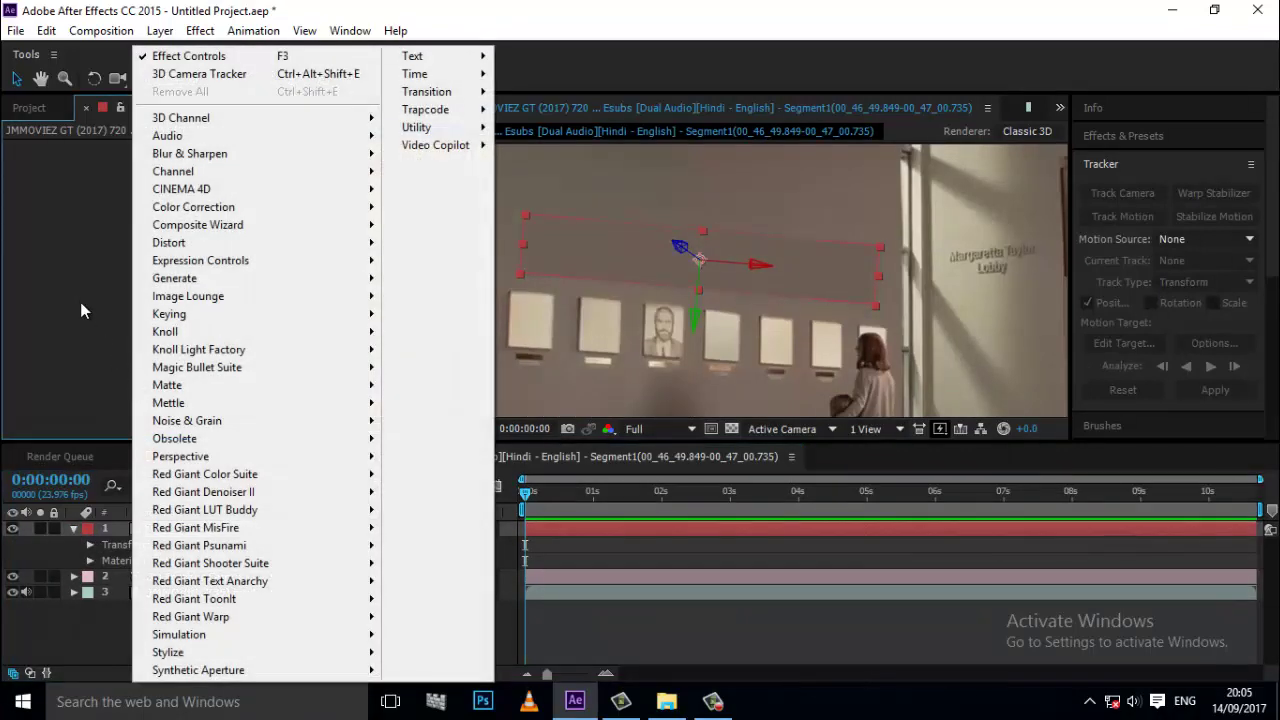
{"action": "left_click", "coordinate": [189, 56]}
{"action": "left_click", "coordinate": [90, 545]}
{"action": "scroll", "coordinate": [230, 612], "scroll_direction": "down", "scroll_amount": 1}
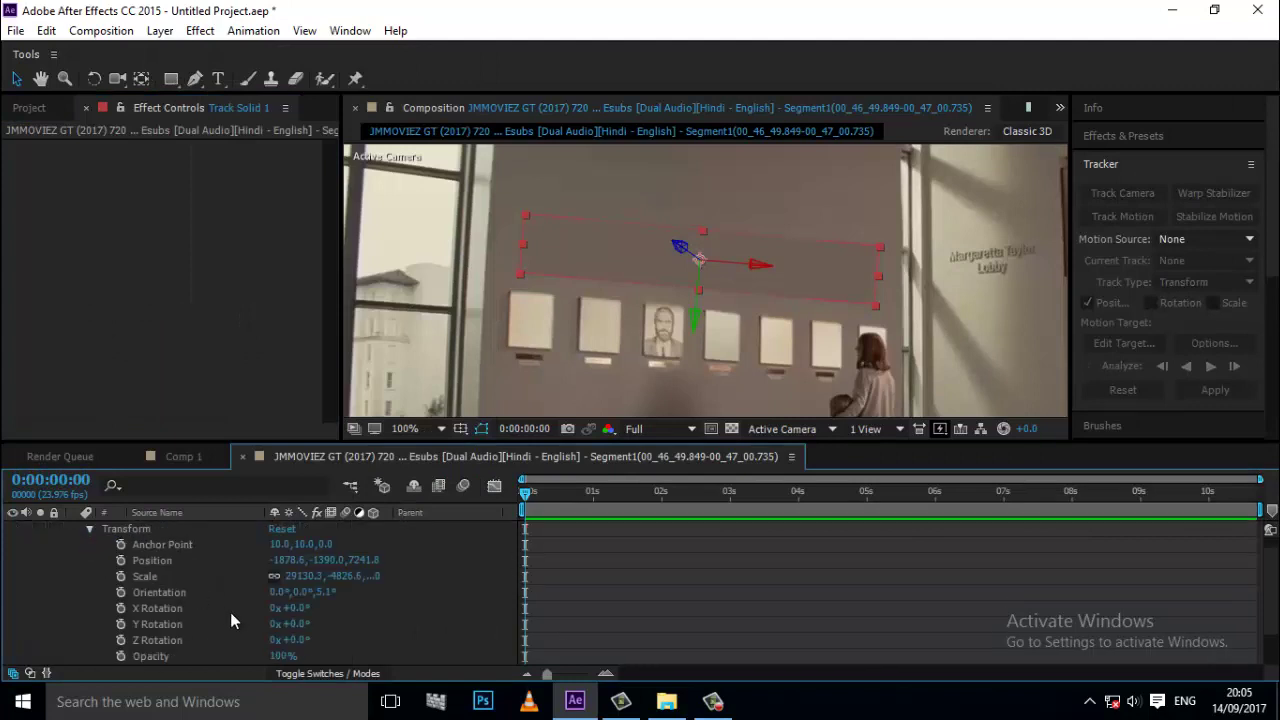
{"action": "left_click_drag", "start_coordinate": [276, 656], "coordinate": [262, 657]}
{"action": "left_click", "coordinate": [445, 629]}
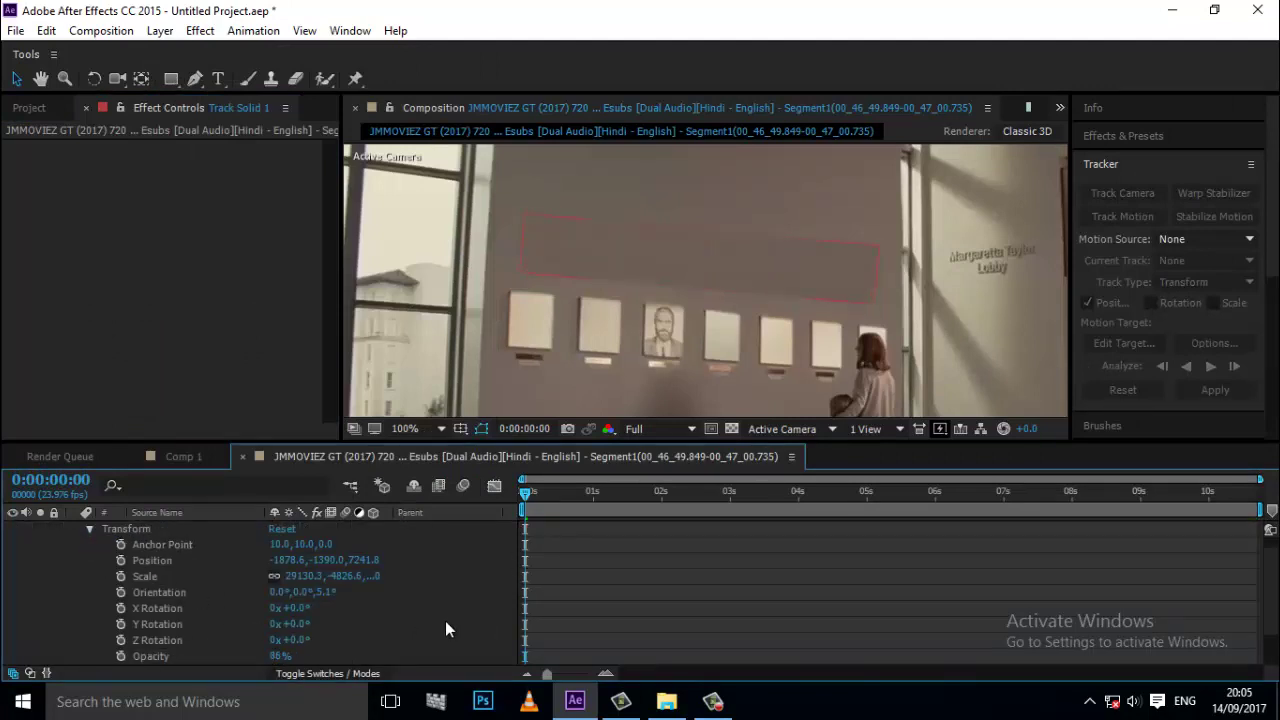
{"action": "key", "text": "alt+slash"}
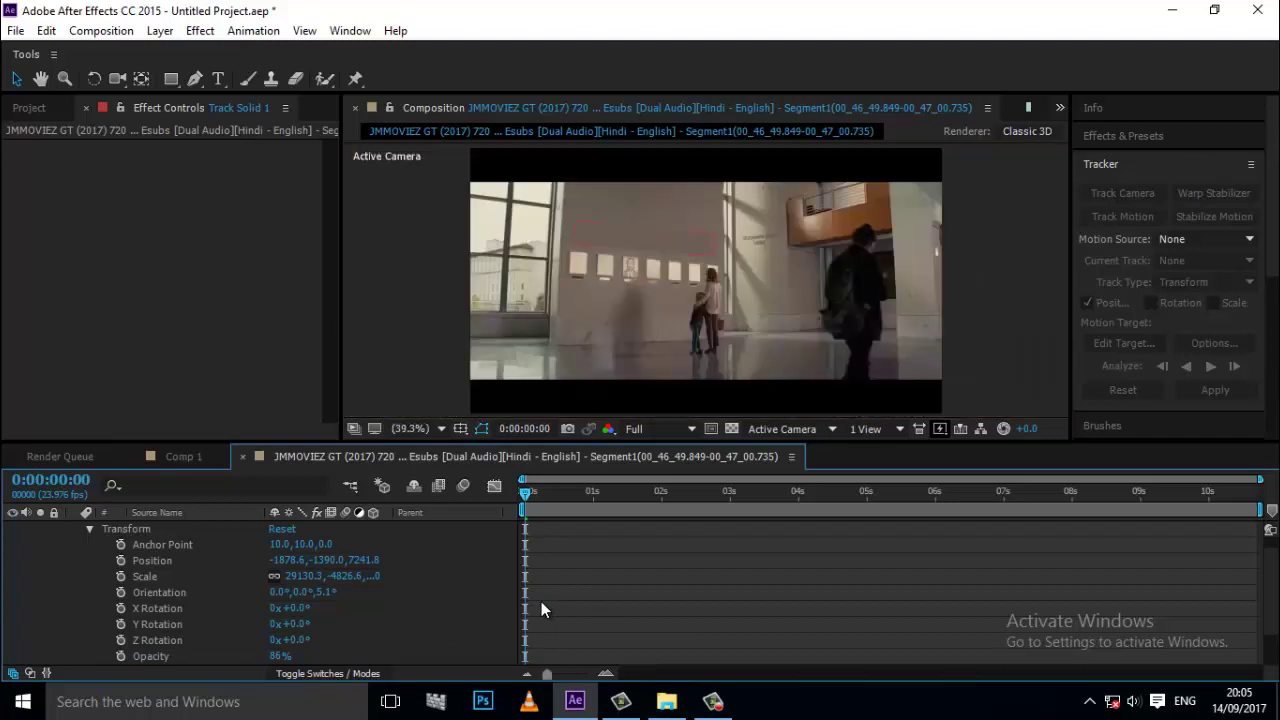
{"action": "key", "text": "ctrl+z"}
{"action": "key", "text": "ctrl+z"}
{"action": "scroll", "coordinate": [60, 566], "scroll_direction": "up", "scroll_amount": 1}
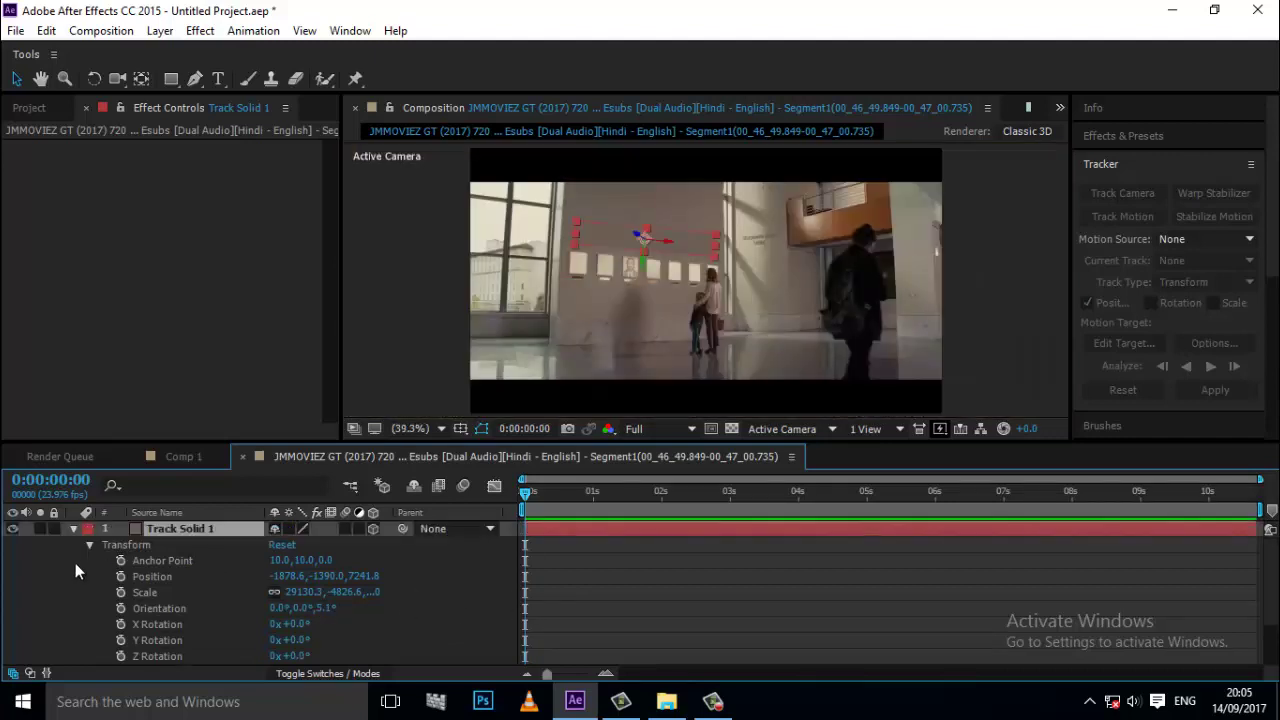
{"action": "left_click", "coordinate": [72, 527]}
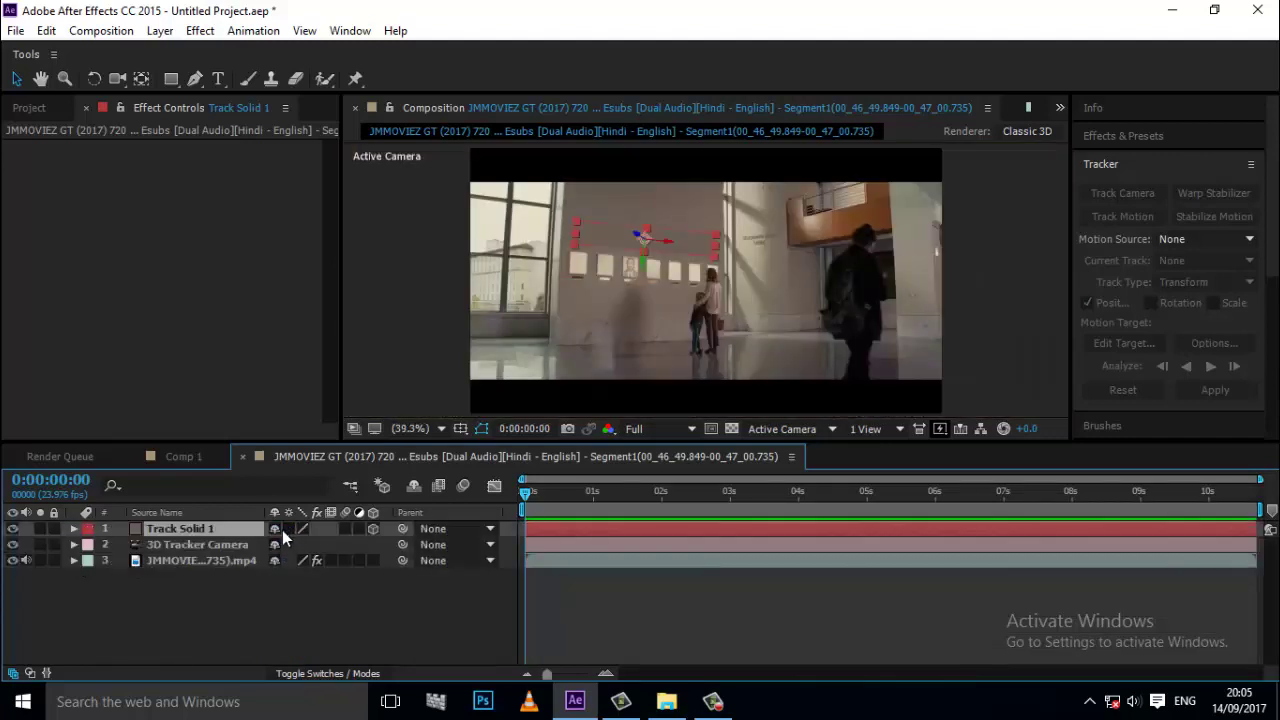
{"action": "right_click", "coordinate": [284, 530]}
{"action": "left_click", "coordinate": [347, 271]}
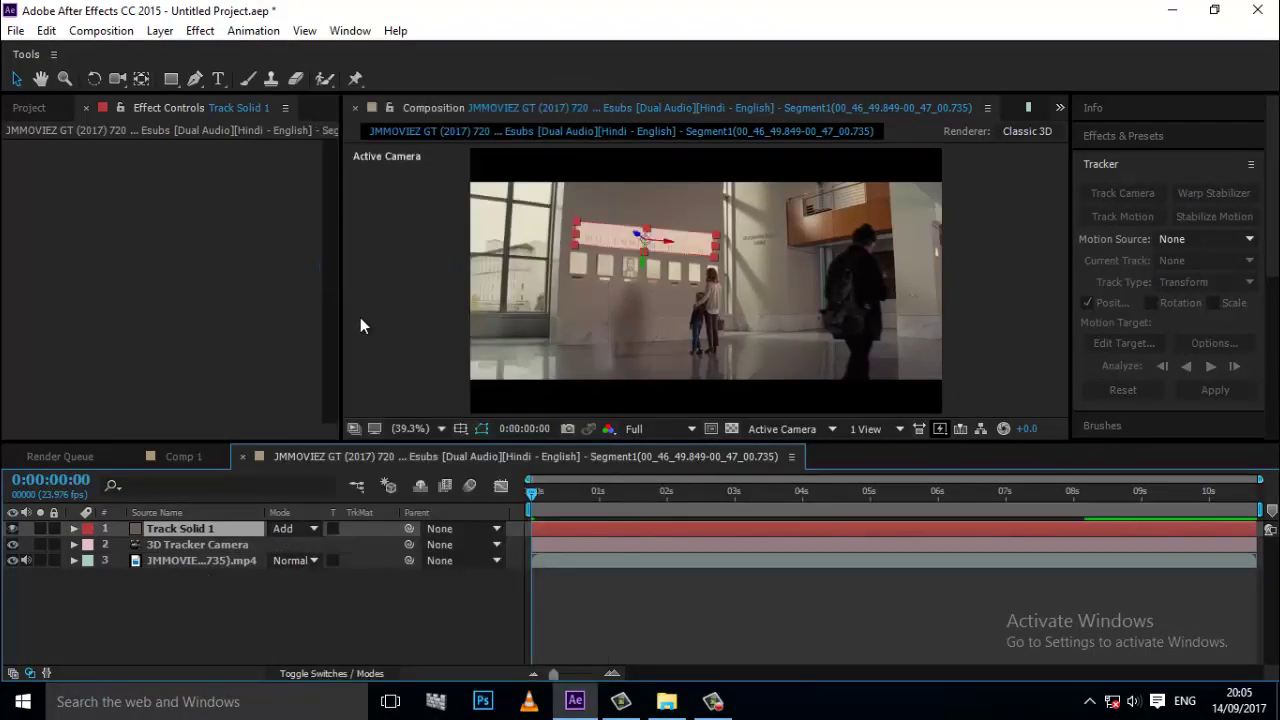
{"action": "left_click", "coordinate": [310, 528]}
{"action": "left_click", "coordinate": [360, 307]}
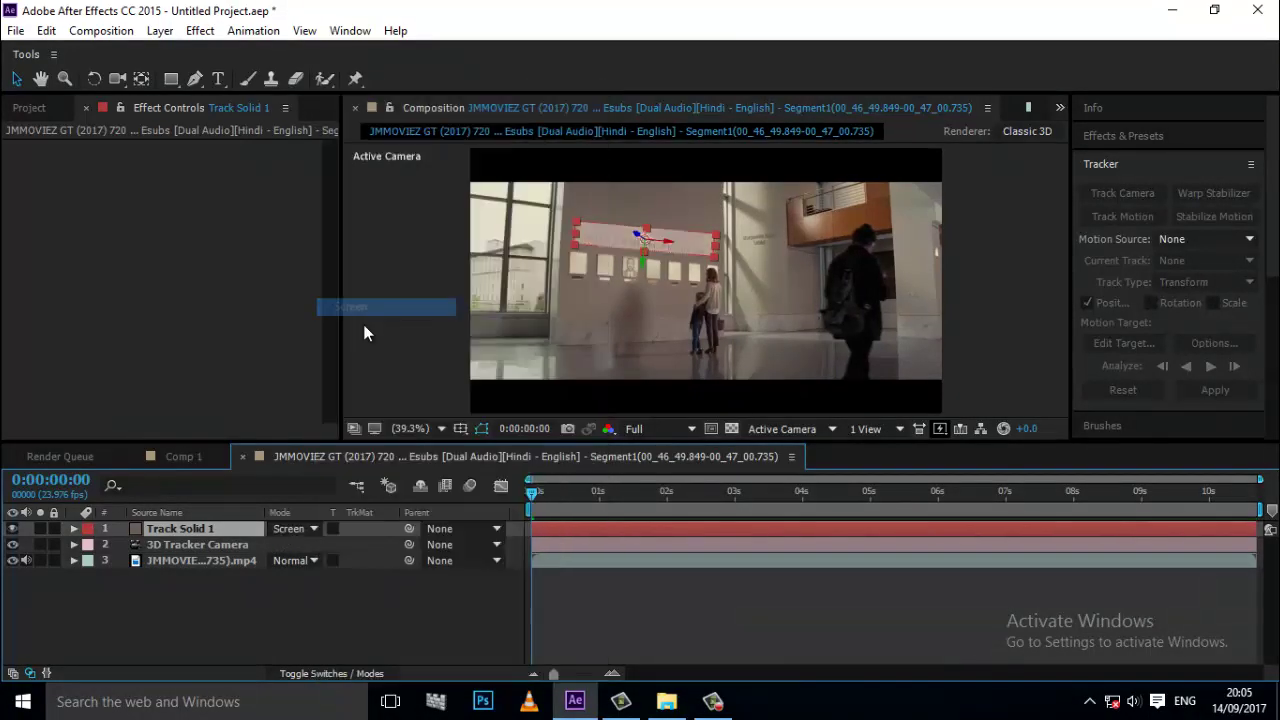
{"action": "left_click", "coordinate": [308, 531]}
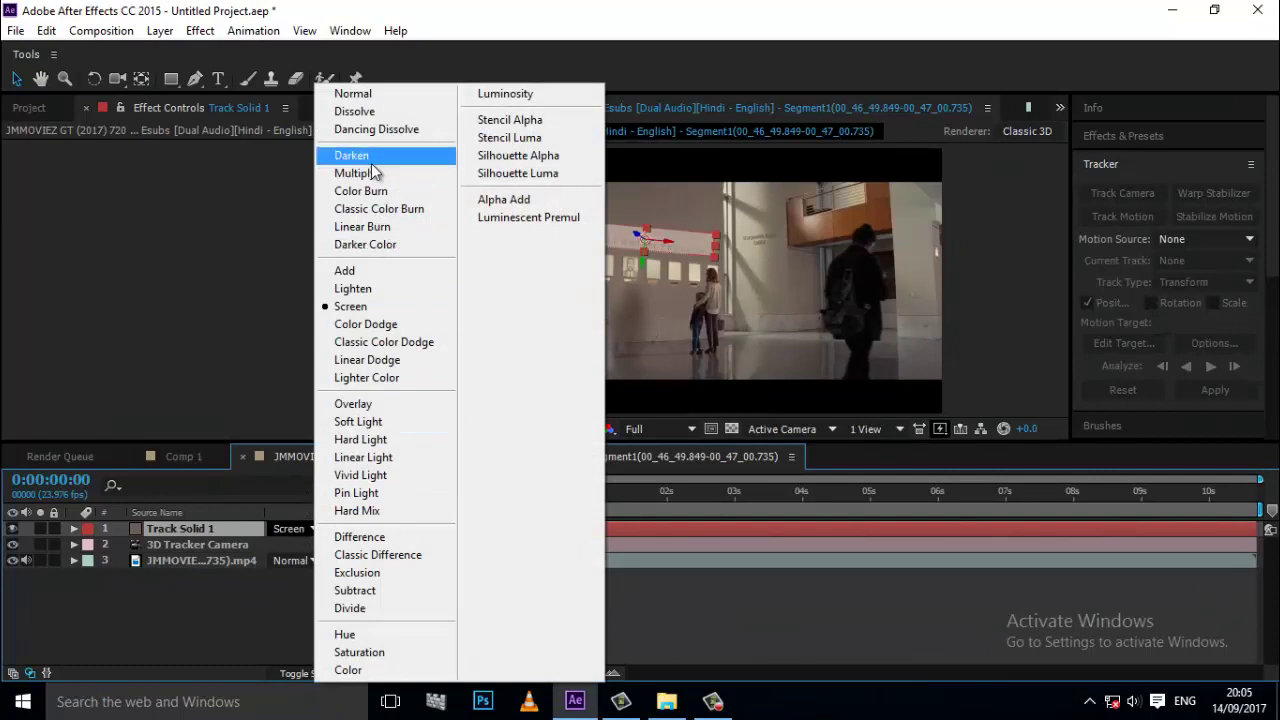
{"action": "left_click", "coordinate": [370, 158]}
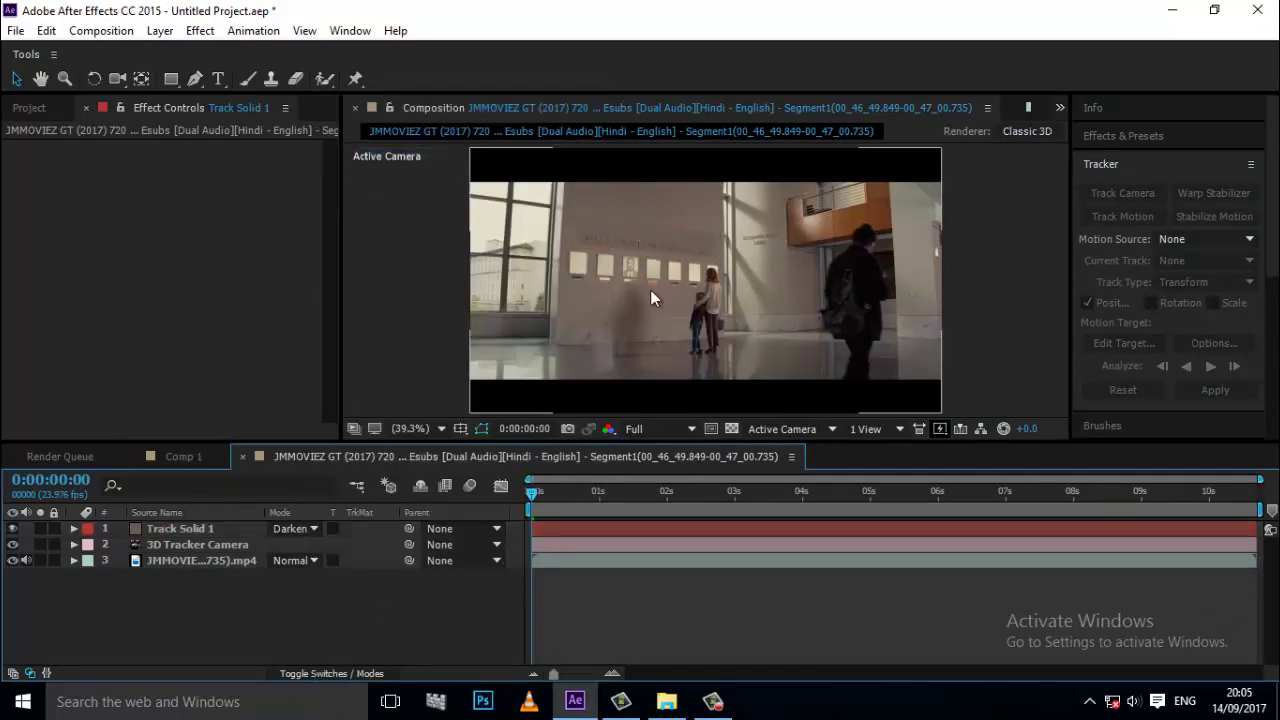
{"action": "key", "text": "ctrl+z"}
{"action": "key", "text": "ctrl+z"}
{"action": "key", "text": "ctrl+z"}
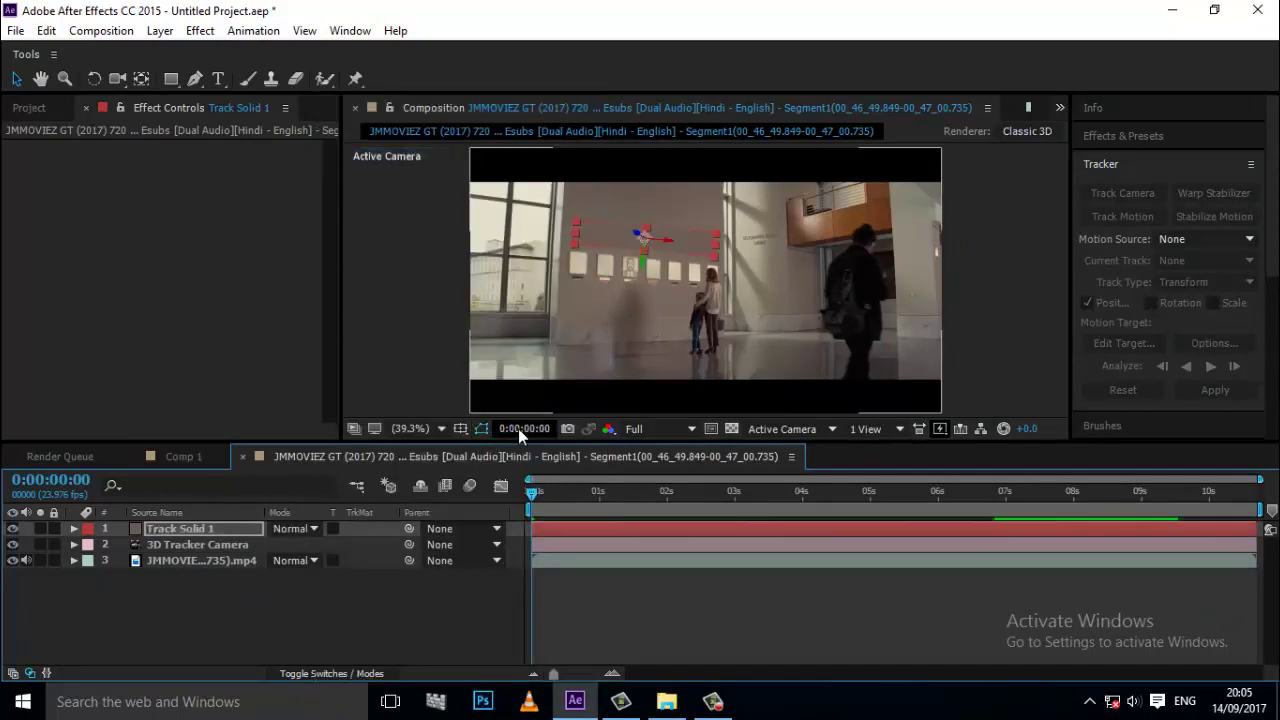
{"action": "scroll", "coordinate": [646, 207], "scroll_direction": "up", "scroll_amount": 4}
{"action": "scroll", "coordinate": [645, 325], "scroll_direction": "down", "scroll_amount": 1}
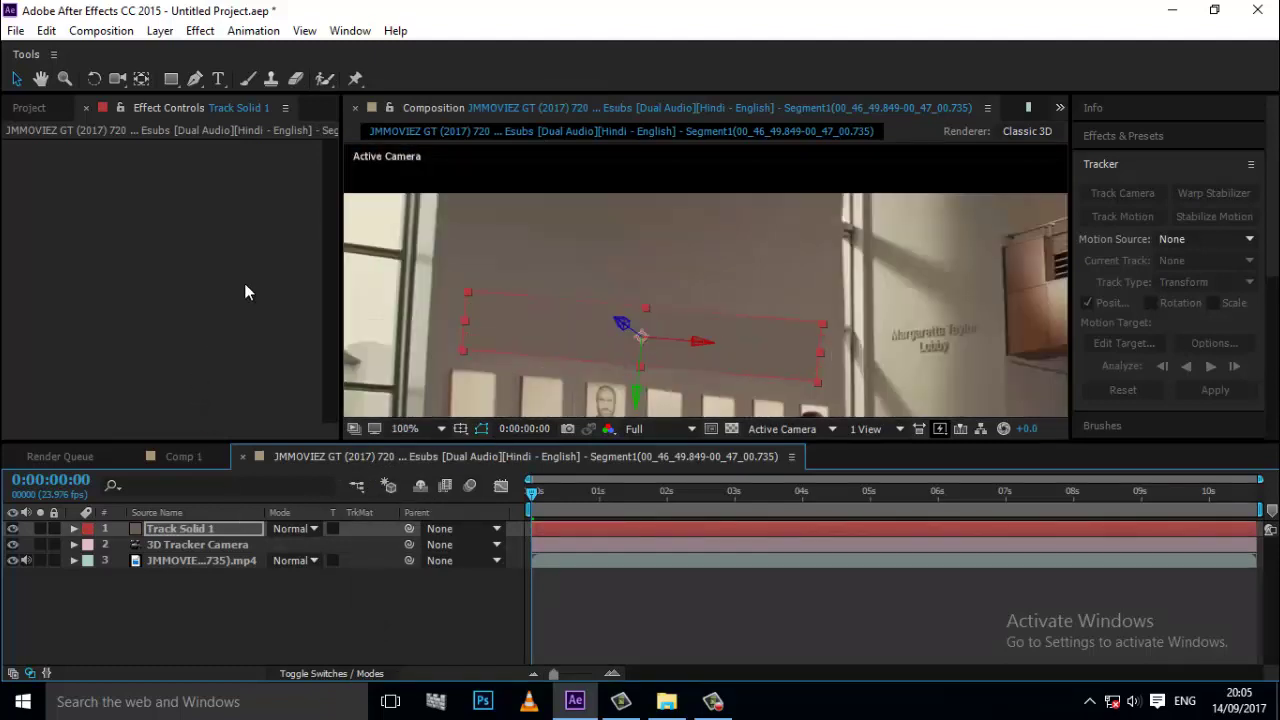
{"action": "left_click", "coordinate": [414, 617]}
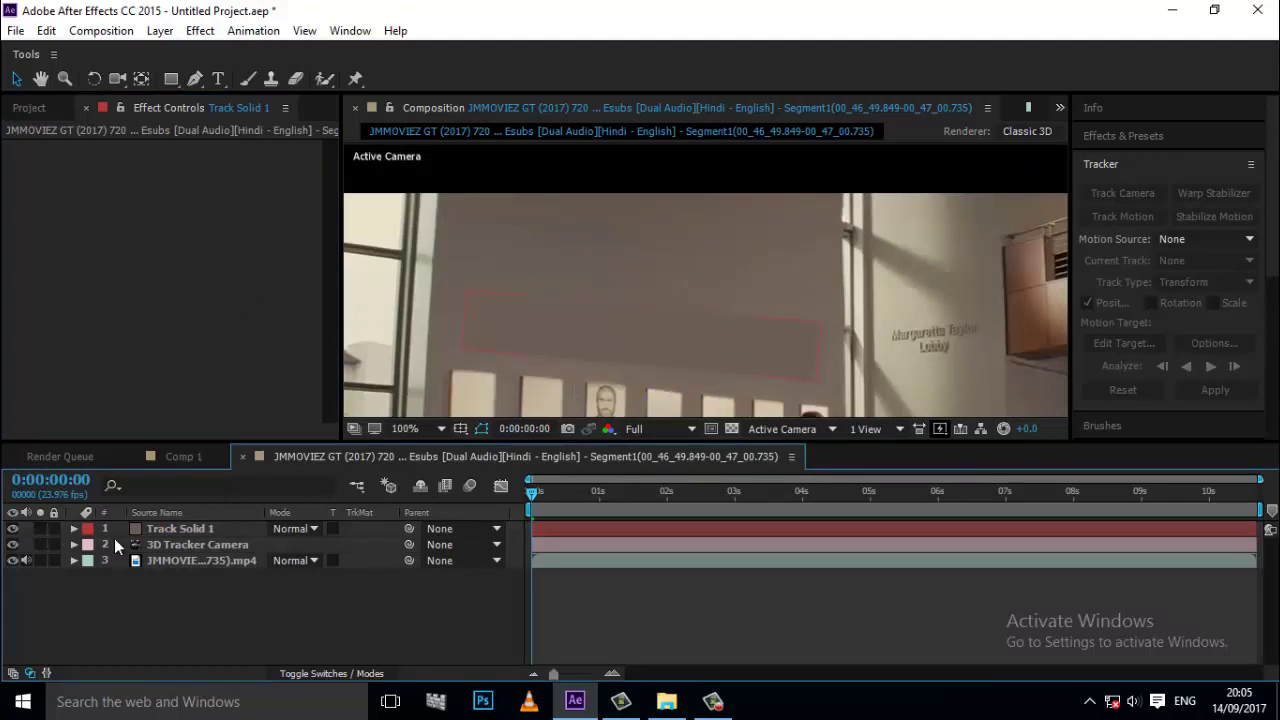
{"action": "left_click", "coordinate": [176, 530]}
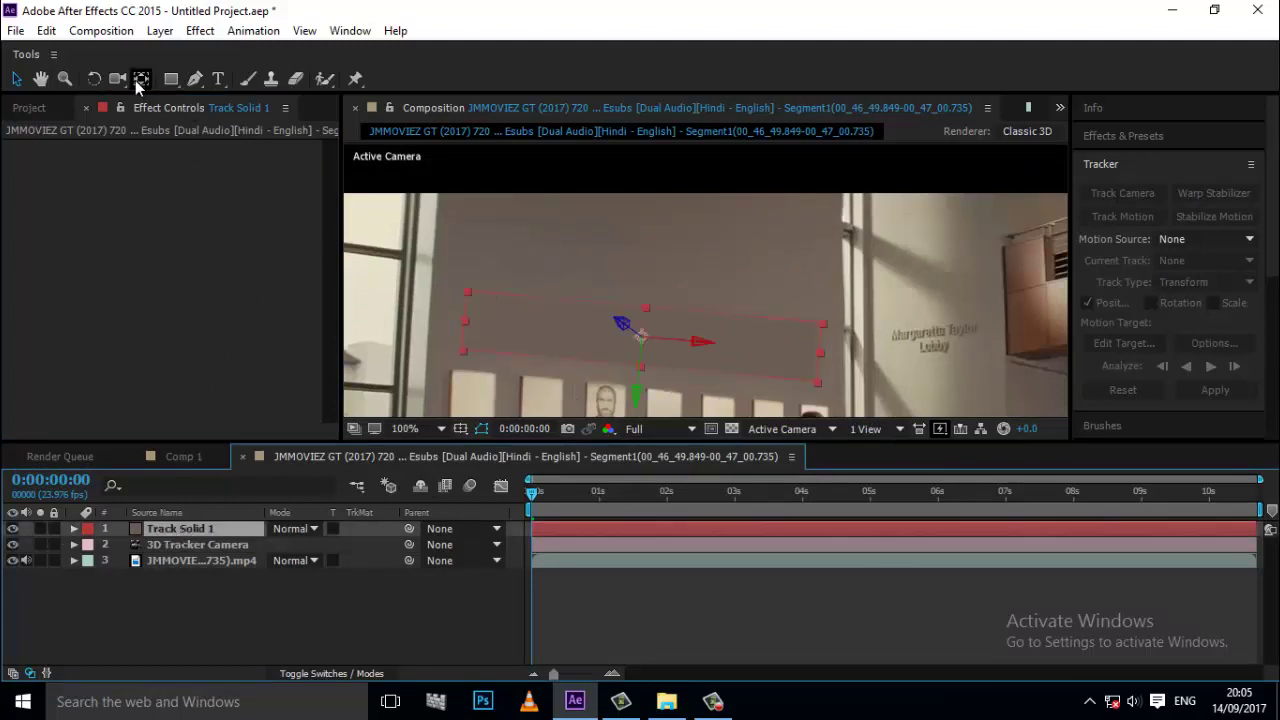
Draw a first ellipse mask over the lettering, then undo it
{"action": "left_click", "coordinate": [171, 79]}
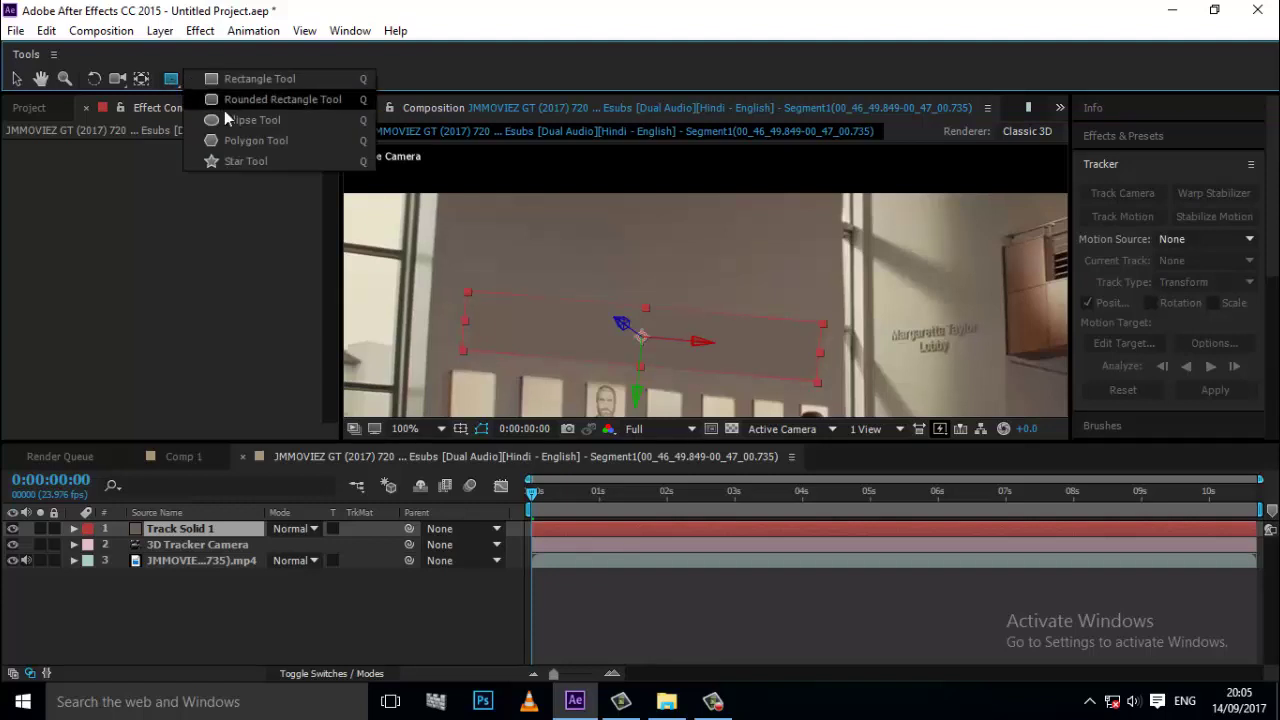
{"action": "left_click_drag", "start_coordinate": [171, 79], "coordinate": [240, 122]}
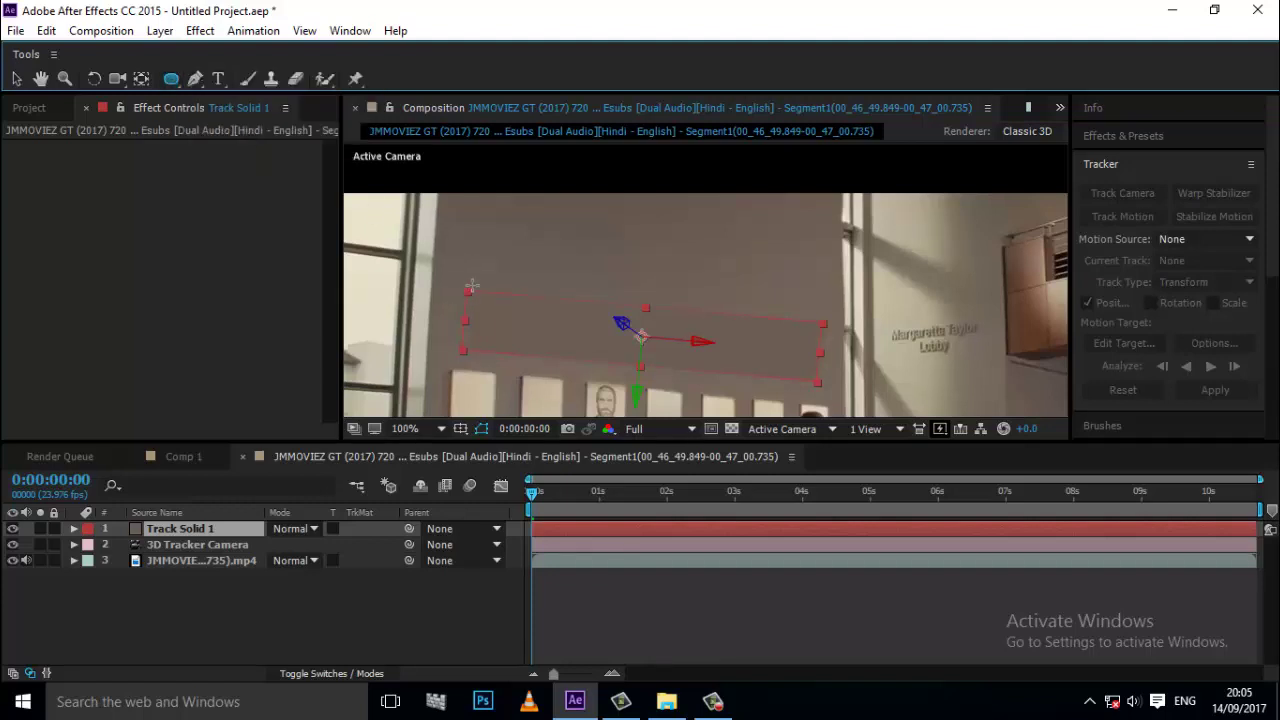
{"action": "left_click_drag", "start_coordinate": [470, 287], "coordinate": [852, 388]}
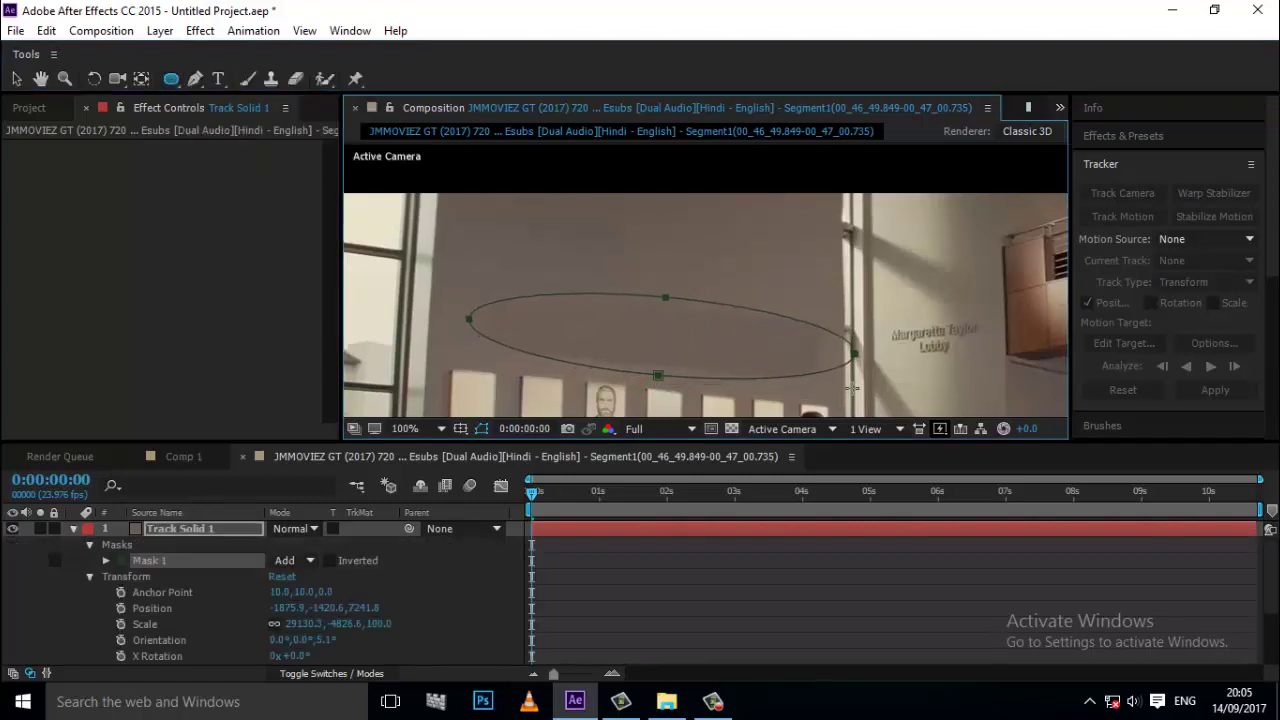
{"action": "key", "text": "ctrl+z"}
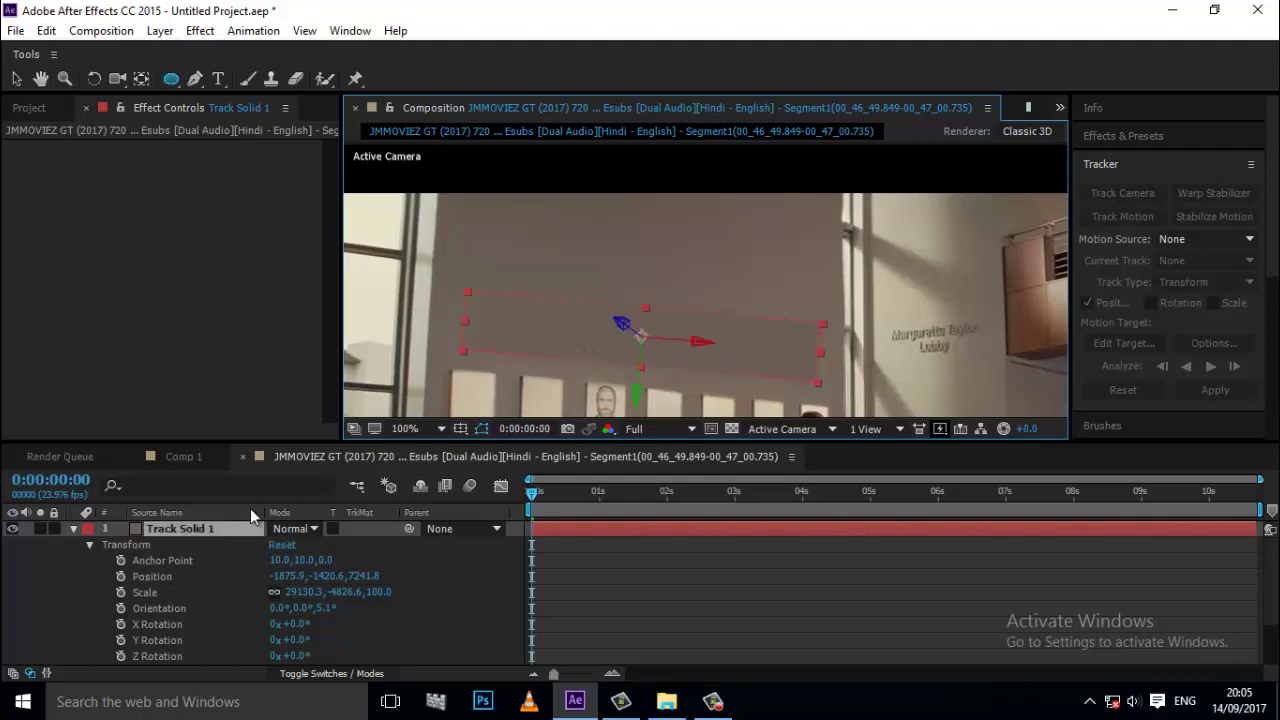
Stretch Track Solid 1 taller up the wall
{"action": "left_click", "coordinate": [16, 79]}
{"action": "double_click", "coordinate": [647, 305]}
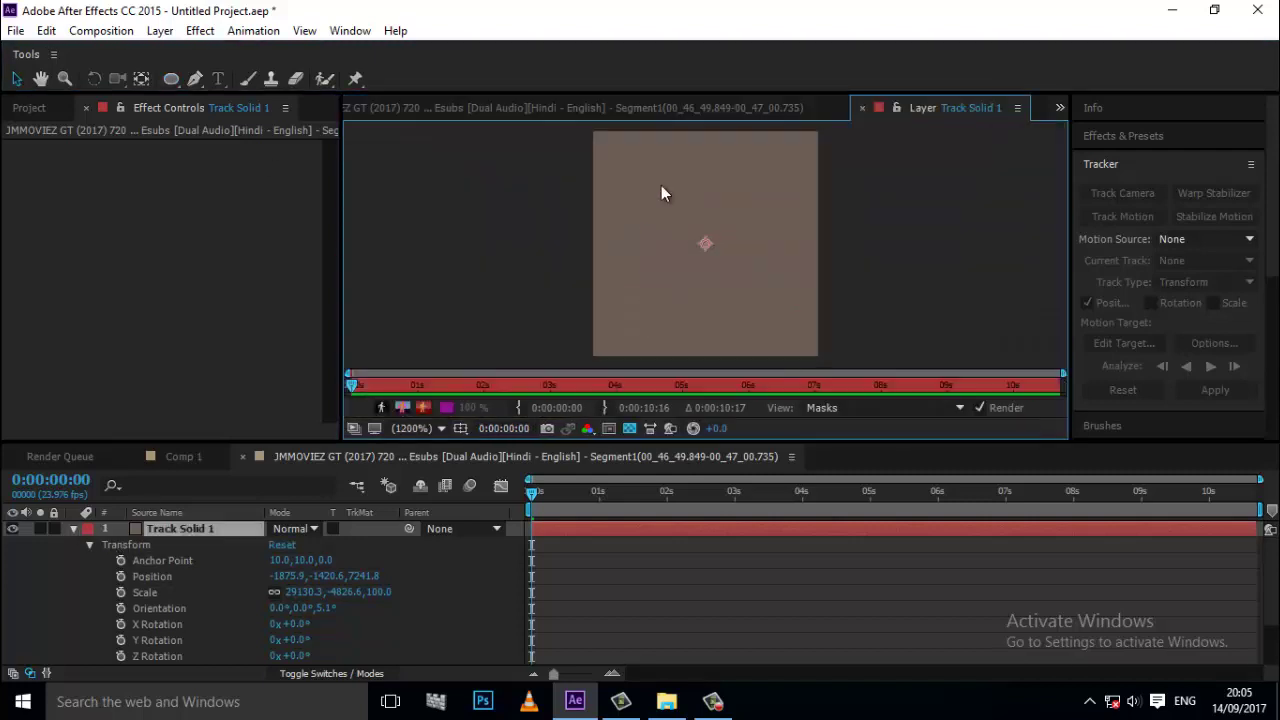
{"action": "left_click", "coordinate": [863, 108]}
{"action": "left_click_drag", "start_coordinate": [645, 311], "coordinate": [661, 234]}
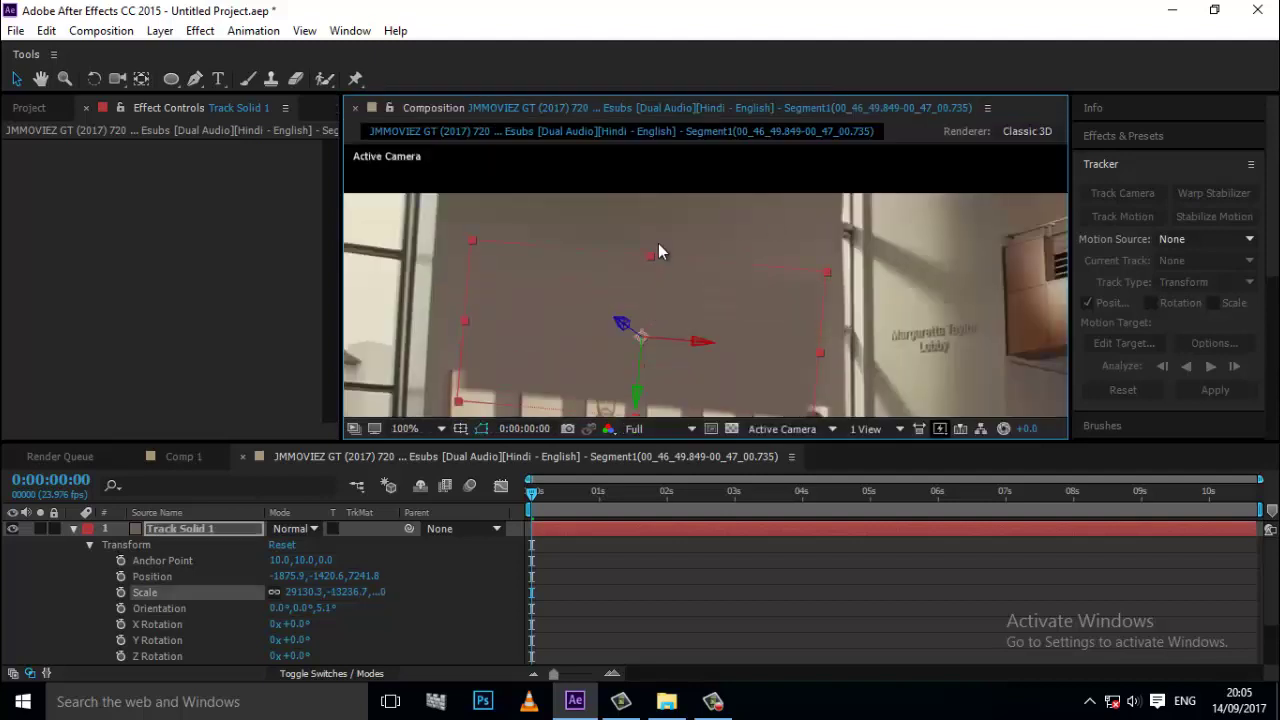
Draw an elliptical mask across the lettering and flatten it by dragging its points
{"action": "left_click", "coordinate": [171, 80]}
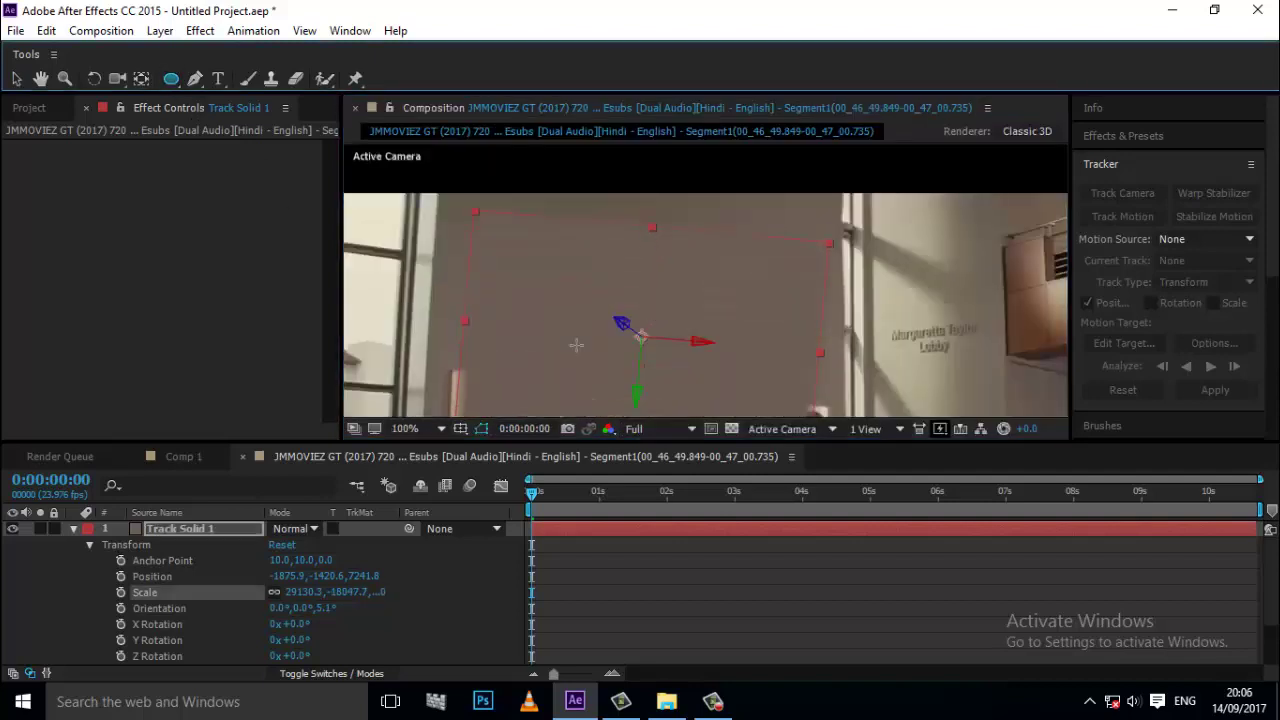
{"action": "left_click_drag", "start_coordinate": [480, 299], "coordinate": [821, 389]}
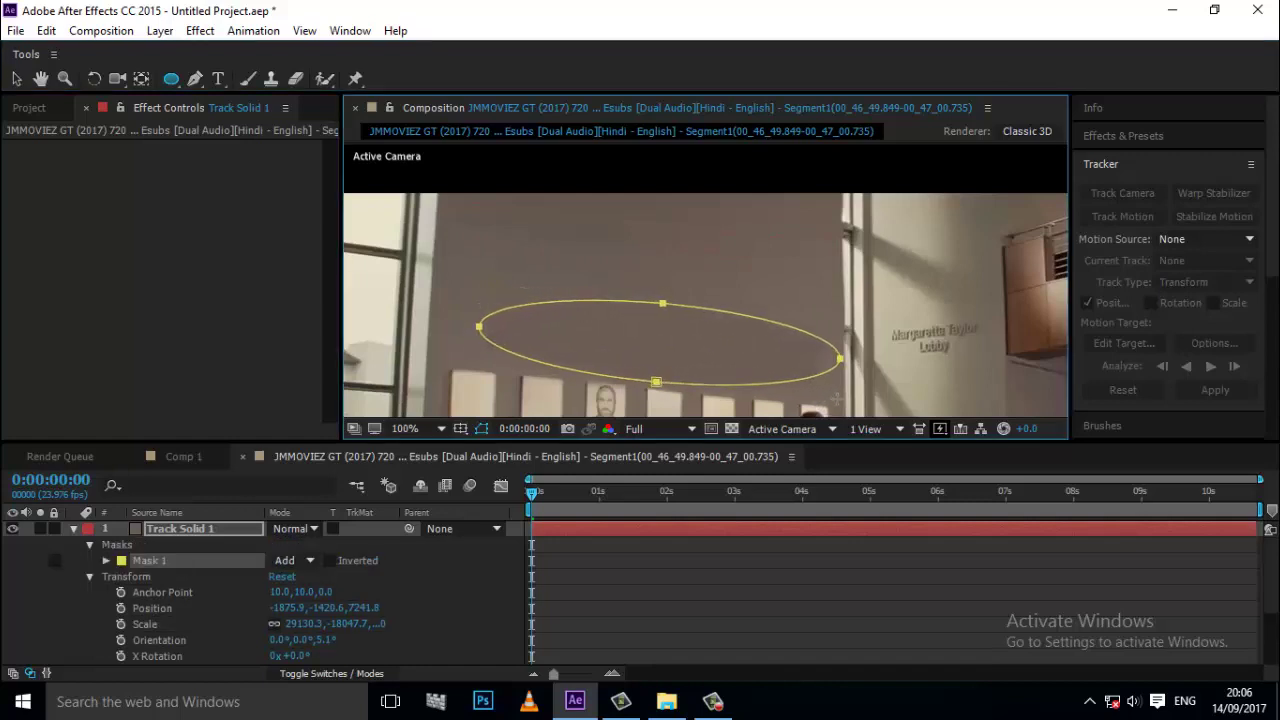
{"action": "left_click_drag", "start_coordinate": [818, 404], "coordinate": [826, 400]}
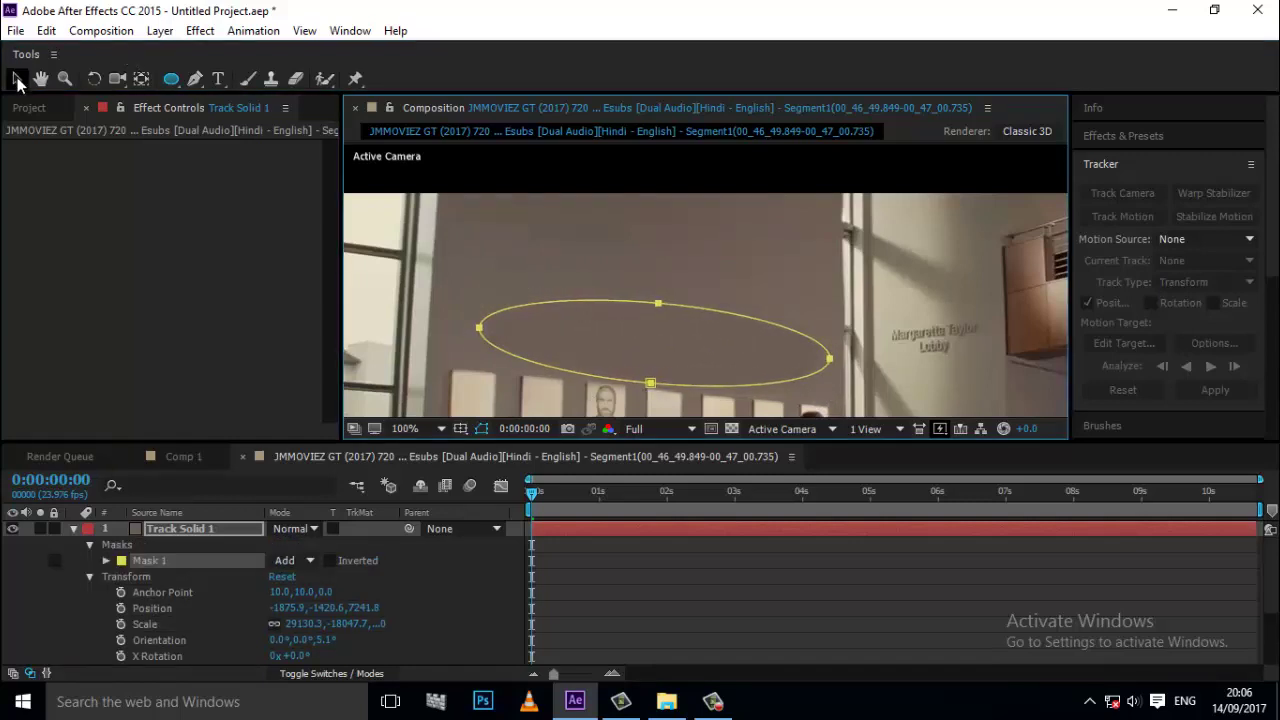
{"action": "left_click", "coordinate": [16, 78]}
{"action": "left_click_drag", "start_coordinate": [655, 300], "coordinate": [660, 333]}
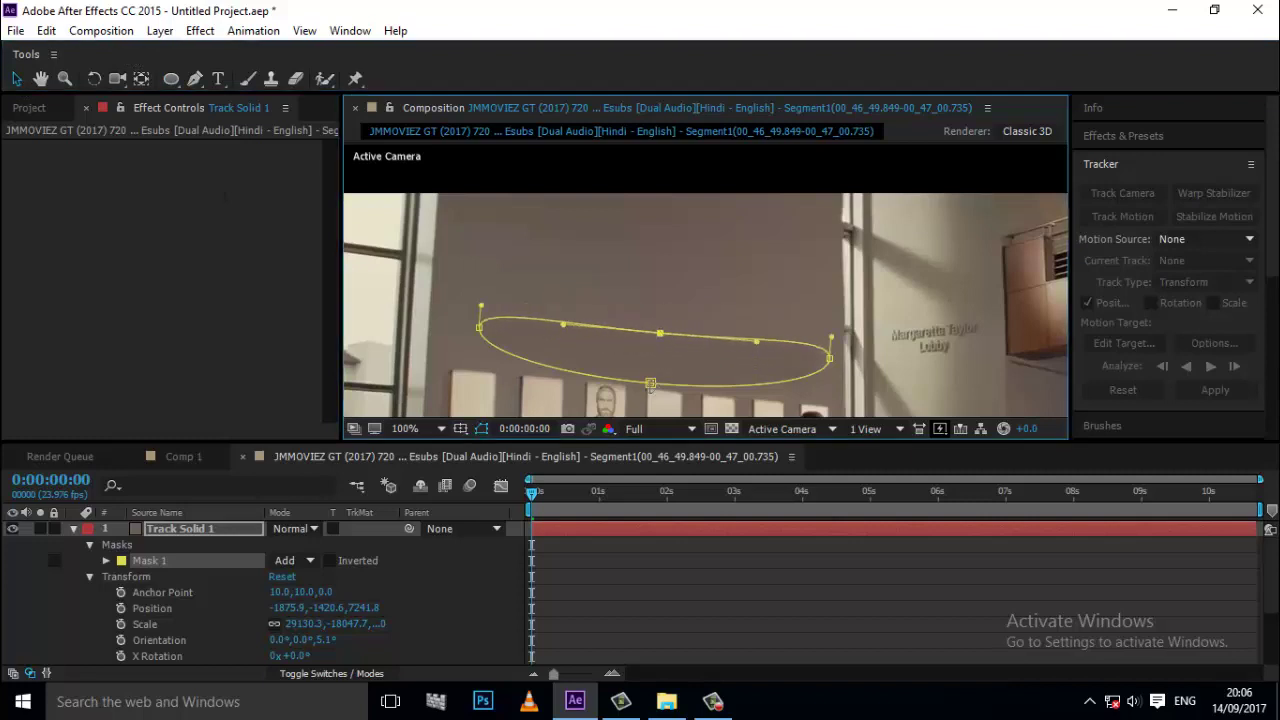
{"action": "left_click_drag", "start_coordinate": [651, 383], "coordinate": [655, 373]}
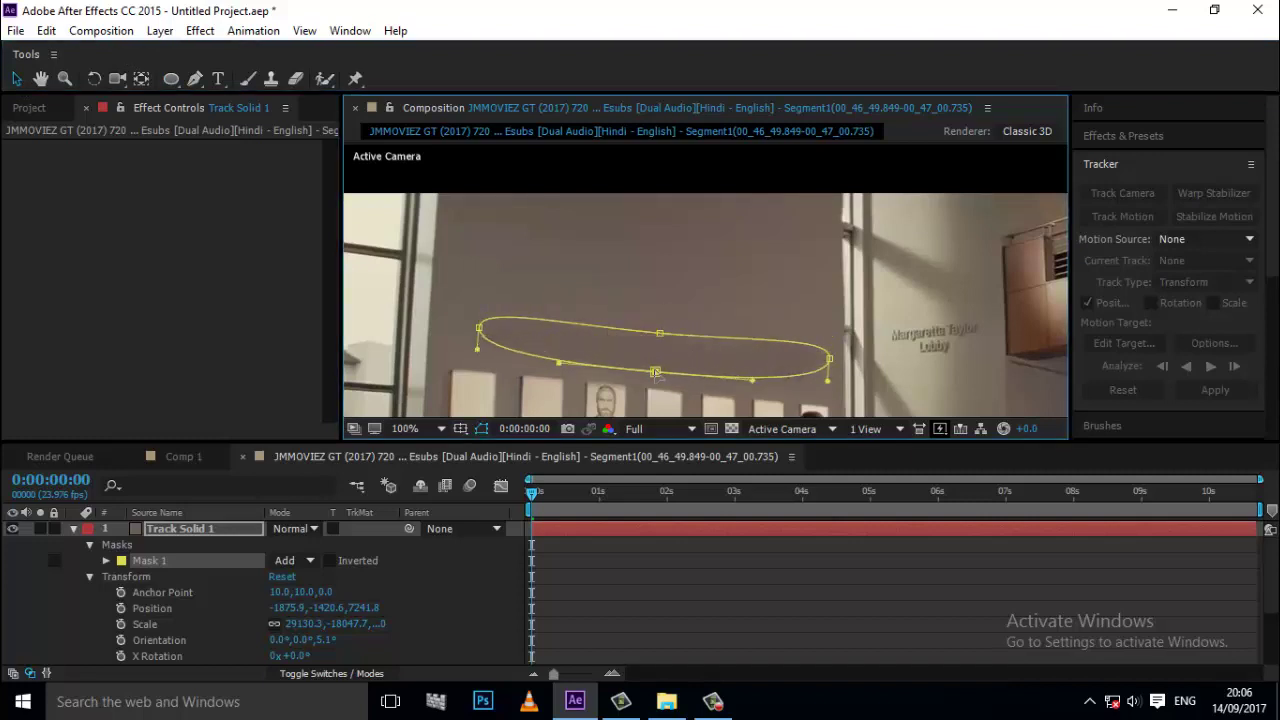
{"action": "left_click_drag", "start_coordinate": [822, 366], "coordinate": [833, 367]}
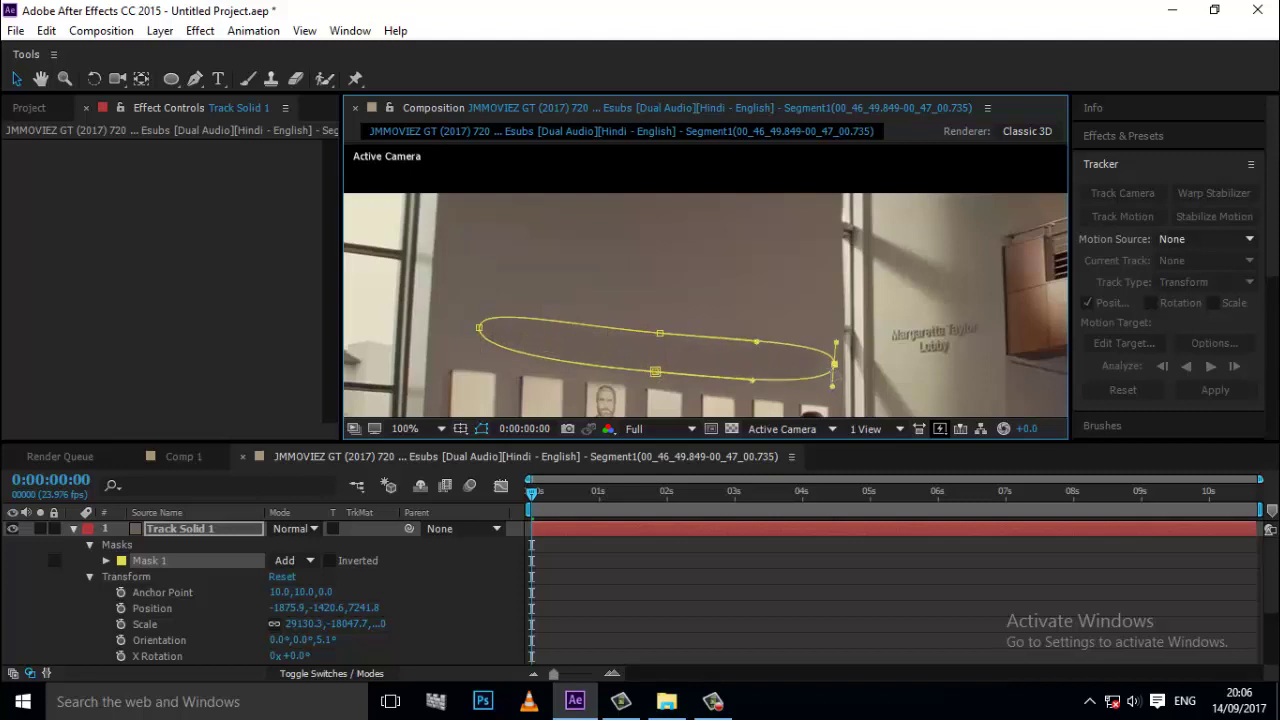
{"action": "left_click", "coordinate": [424, 614]}
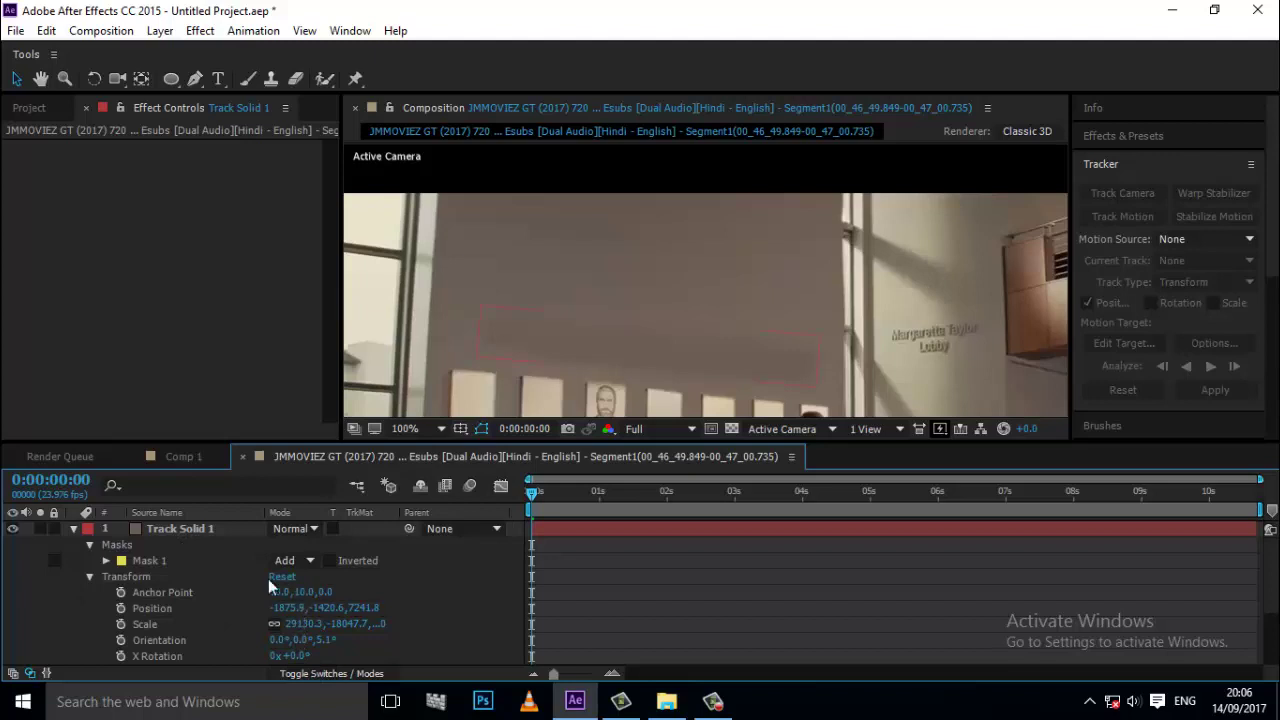
Tweak Mask 1's feather and pull the mask's right end down and outward
{"action": "left_click", "coordinate": [107, 561]}
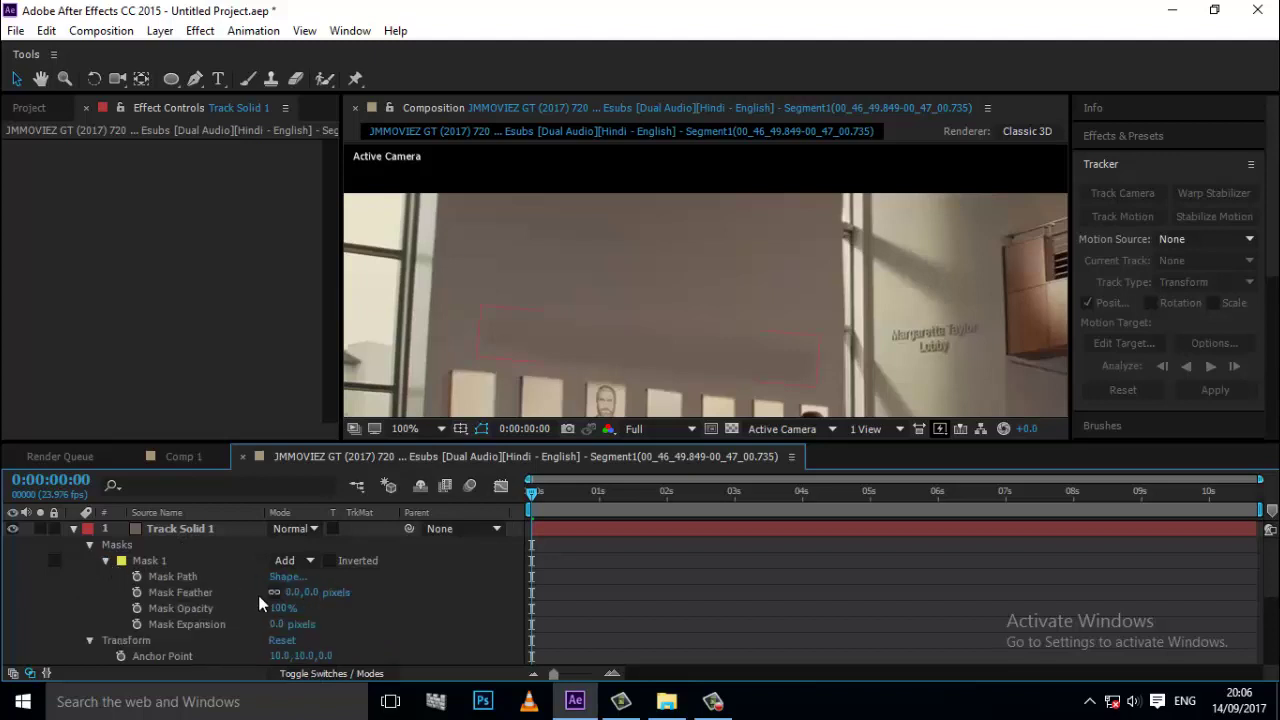
{"action": "left_click_drag", "start_coordinate": [297, 592], "coordinate": [293, 592]}
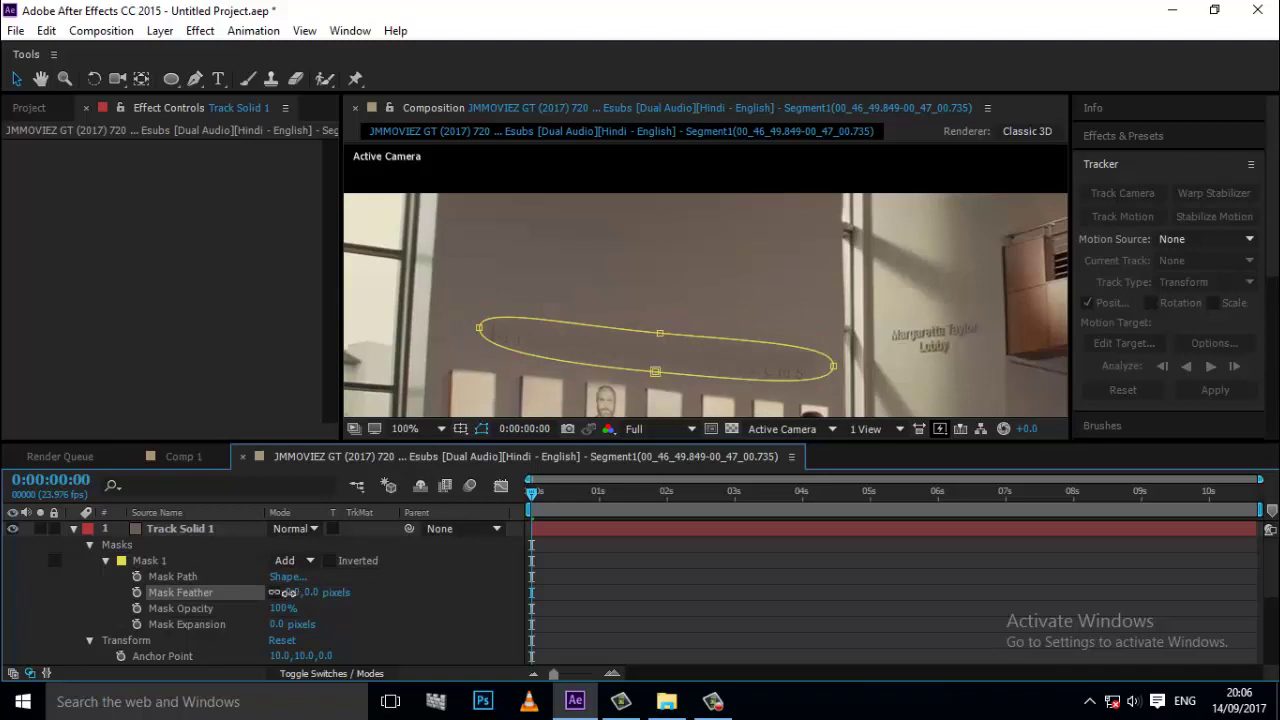
{"action": "left_click", "coordinate": [443, 634]}
{"action": "left_click", "coordinate": [783, 372]}
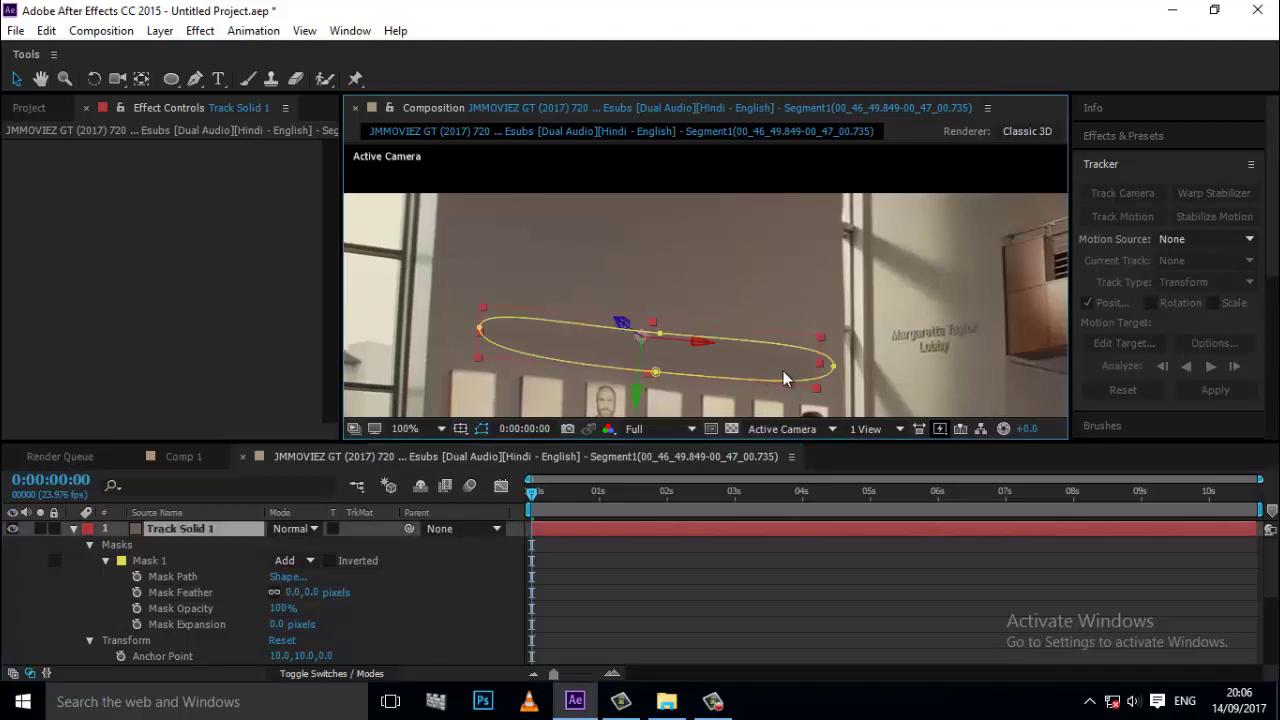
{"action": "left_click_drag", "start_coordinate": [833, 368], "coordinate": [845, 385]}
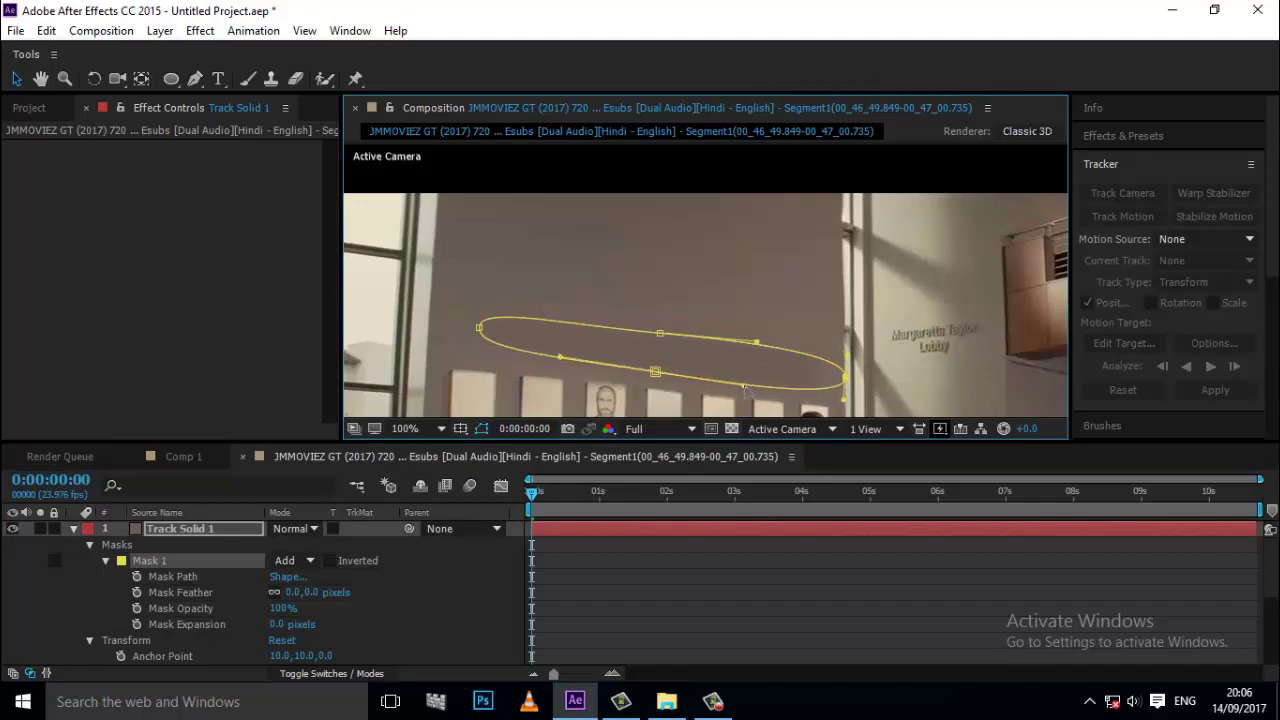
{"action": "left_click", "coordinate": [650, 466]}
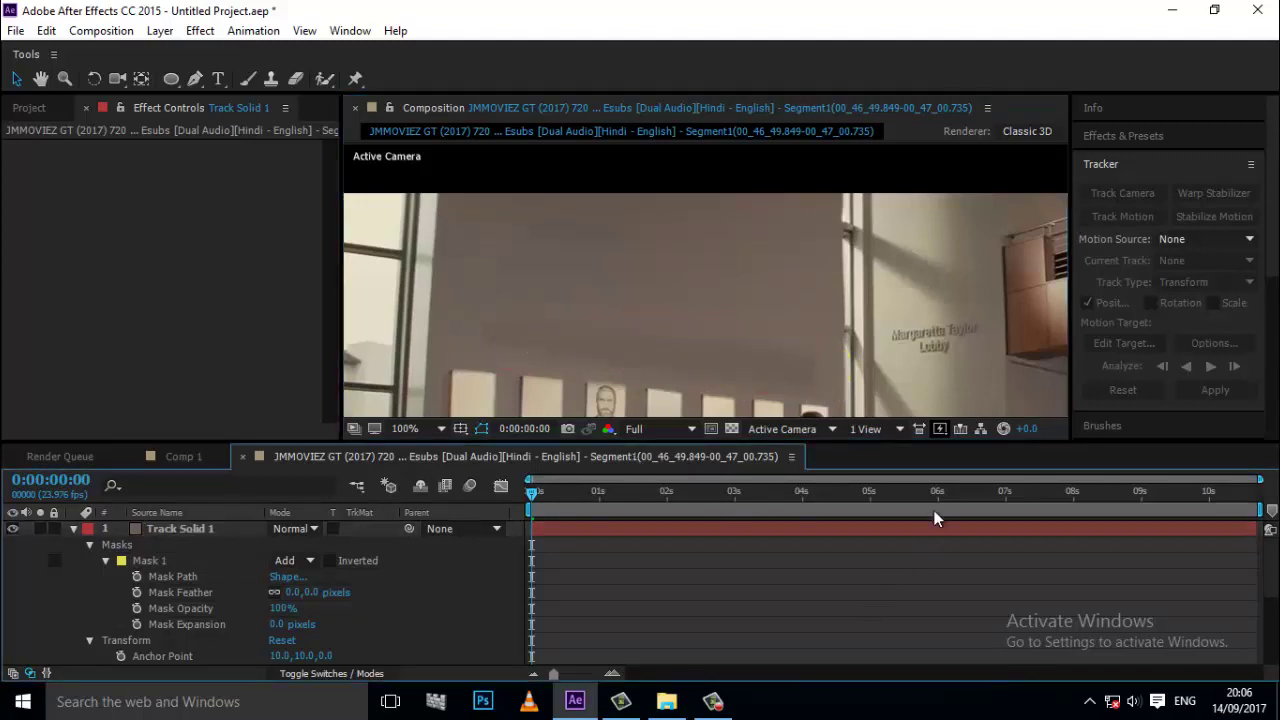
Fit the whole frame and preview the tracked shot
{"action": "key", "text": "shift+slash"}
{"action": "key", "text": "space"}
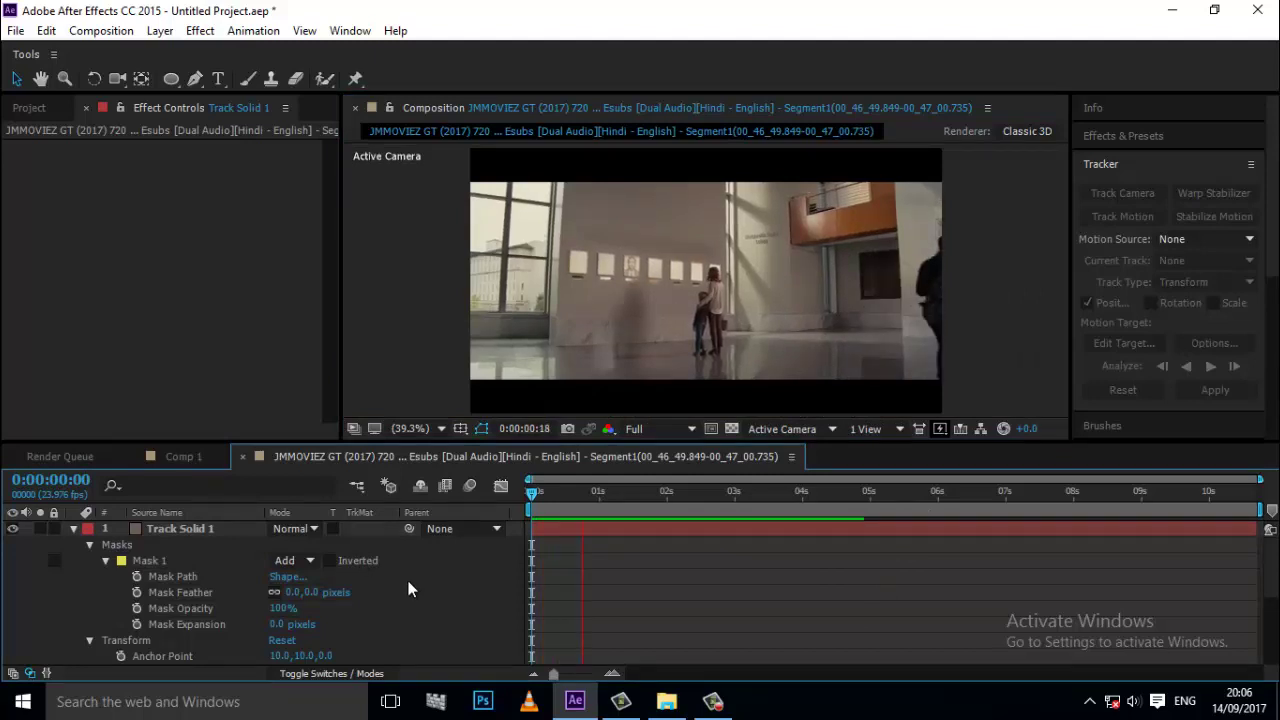
{"action": "scroll", "coordinate": [617, 346], "scroll_direction": "up", "scroll_amount": 3}
Recolour Track Solid 1 with the wall colour sampled by eyedropper in Solid Settings
{"action": "key", "text": "h"}
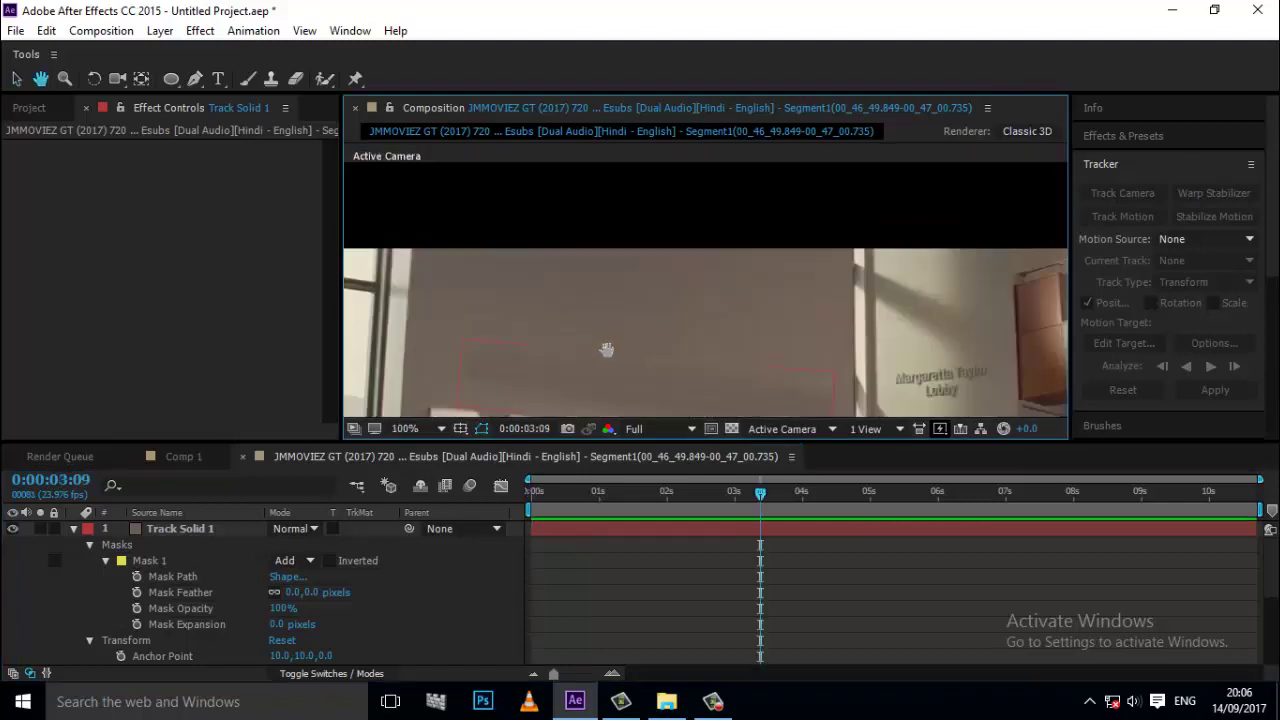
{"action": "left_click", "coordinate": [74, 530]}
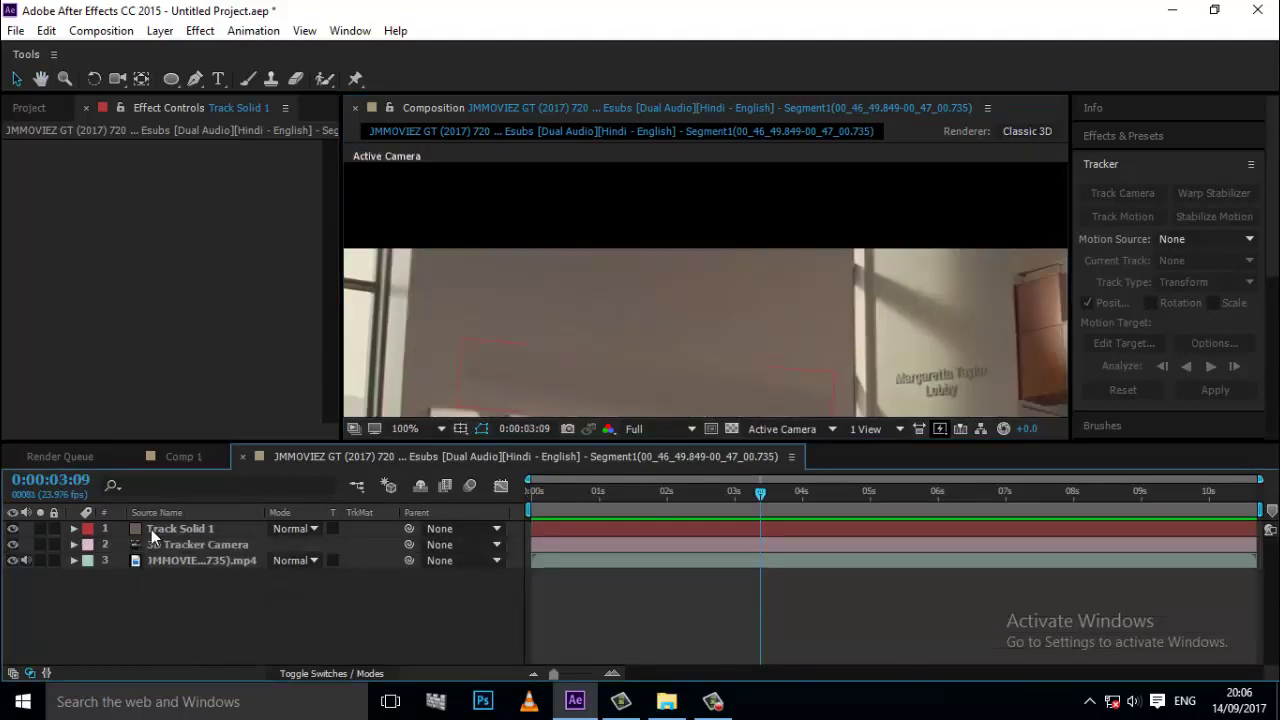
{"action": "left_click", "coordinate": [151, 529]}
{"action": "key", "text": "ctrl+shift+y"}
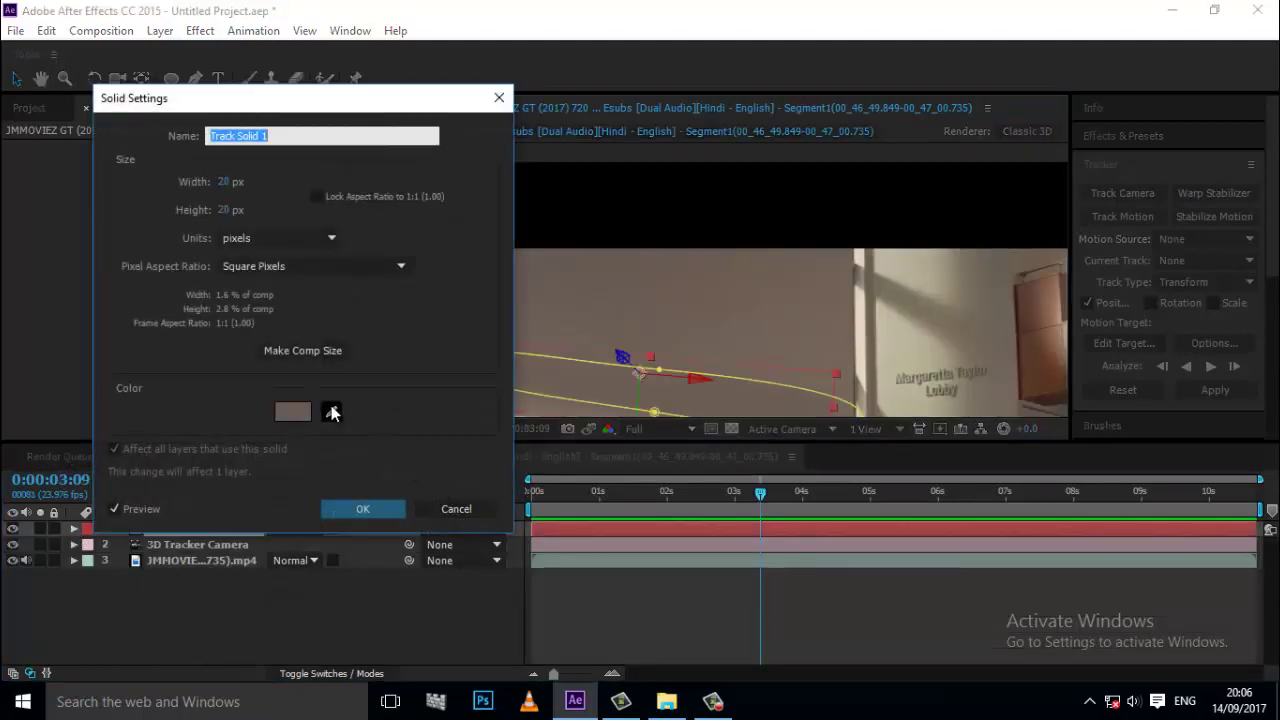
{"action": "left_click", "coordinate": [332, 413]}
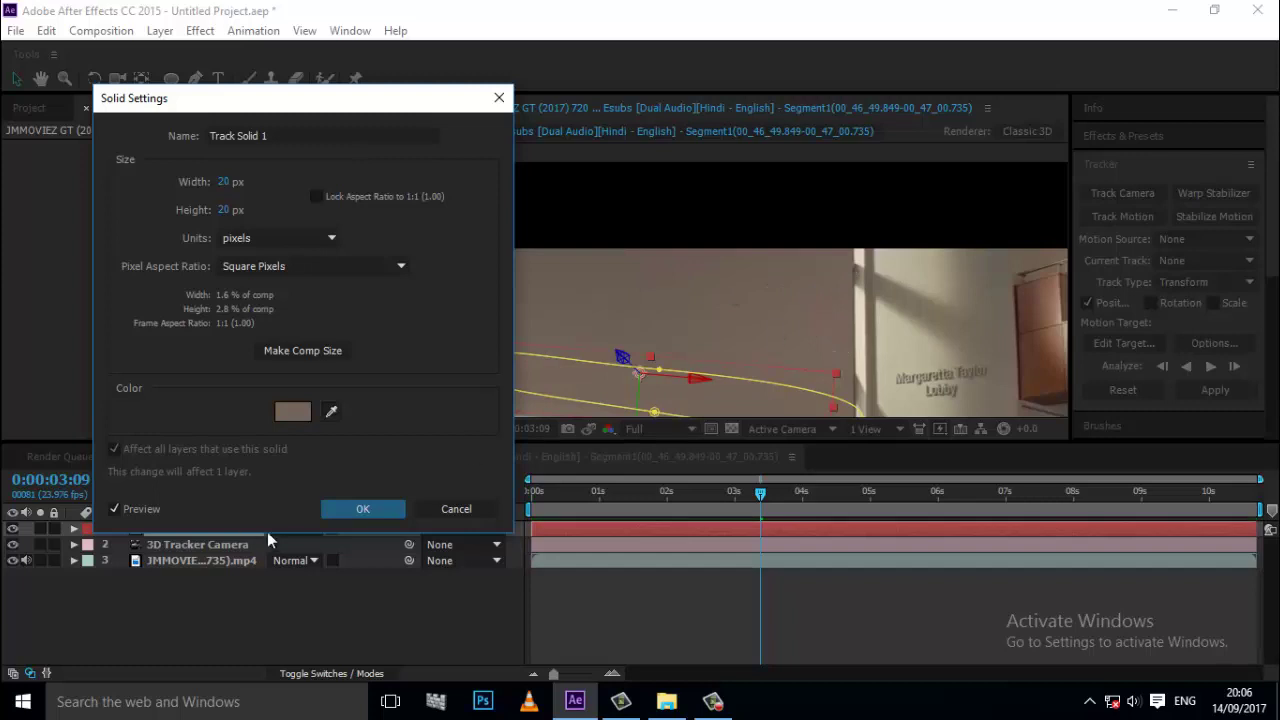
{"action": "left_click", "coordinate": [341, 512]}
Deselect the solid, fit the whole frame, and preview the shot from the beginning
{"action": "key", "text": "v"}
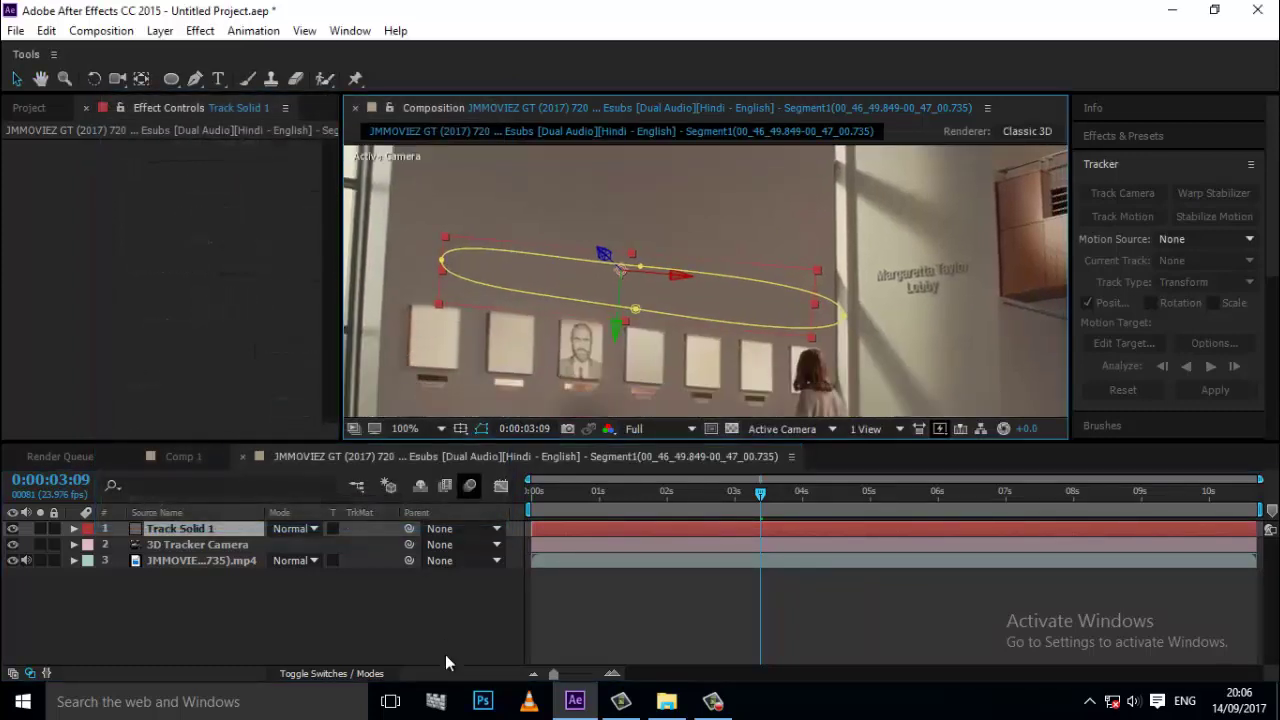
{"action": "left_click", "coordinate": [445, 654]}
{"action": "key", "text": "shift+slash"}
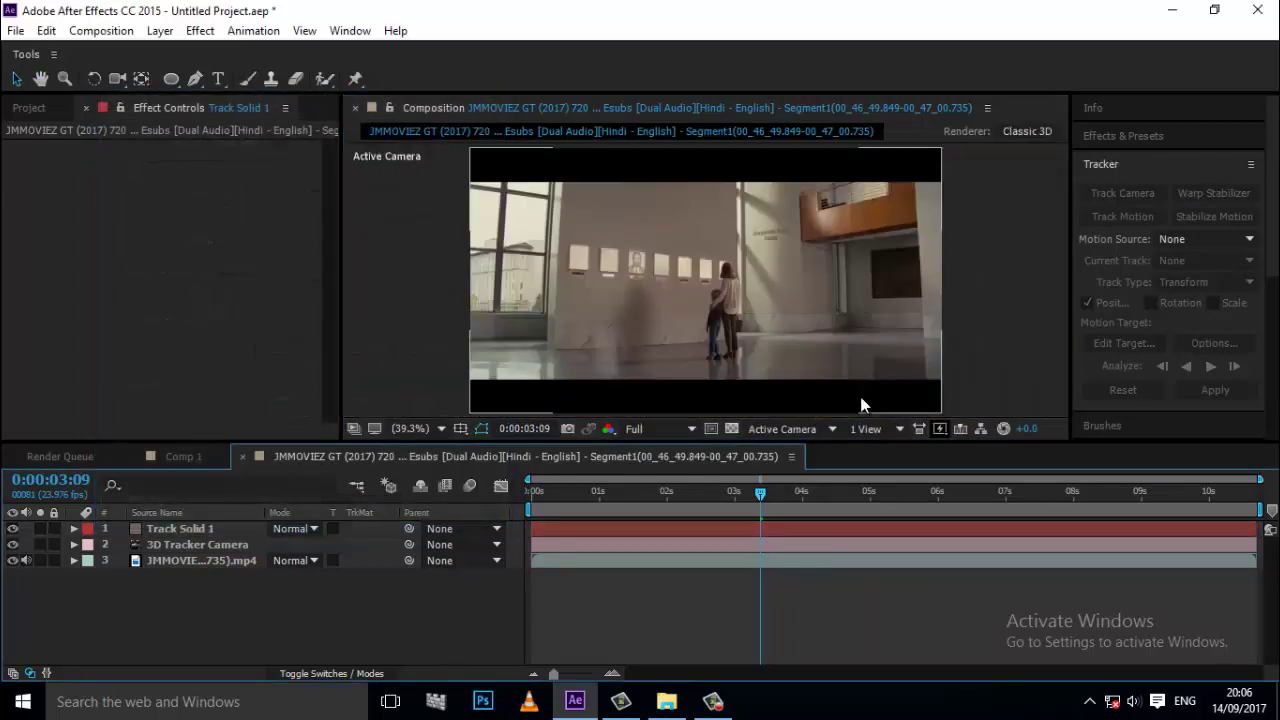
{"action": "key", "text": "space"}
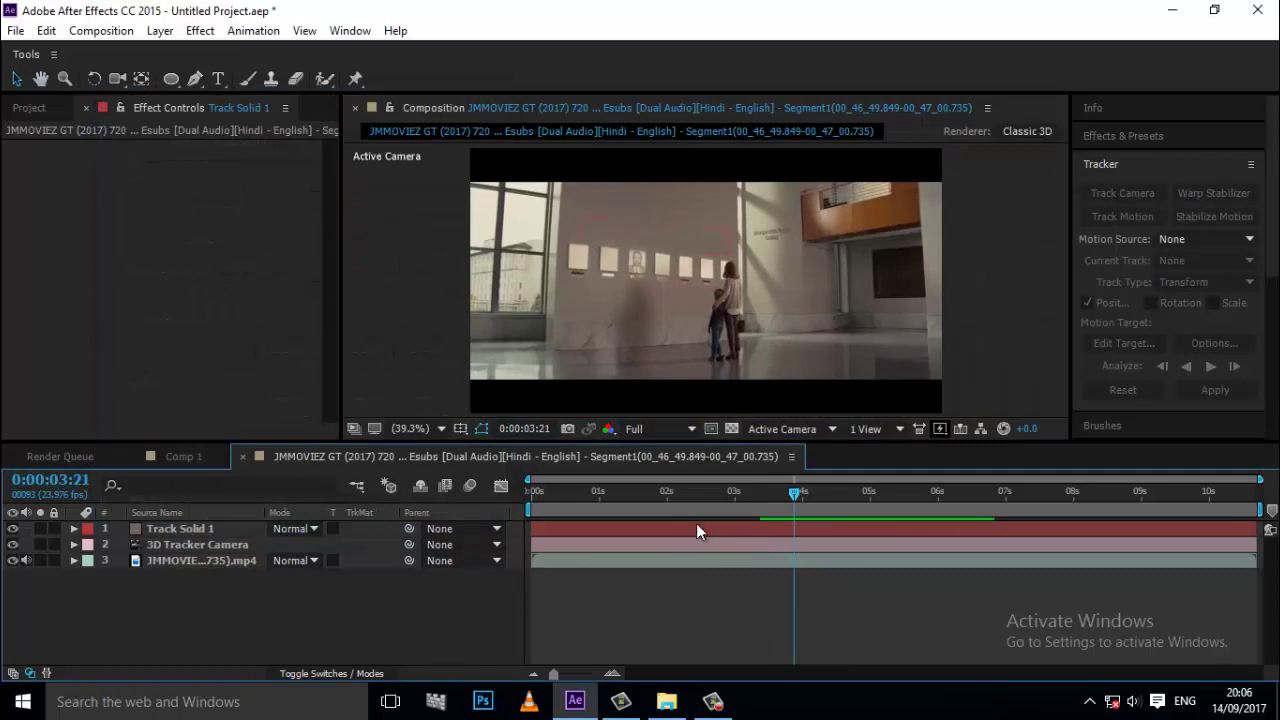
{"action": "key", "text": "Home"}
{"action": "key", "text": "space"}
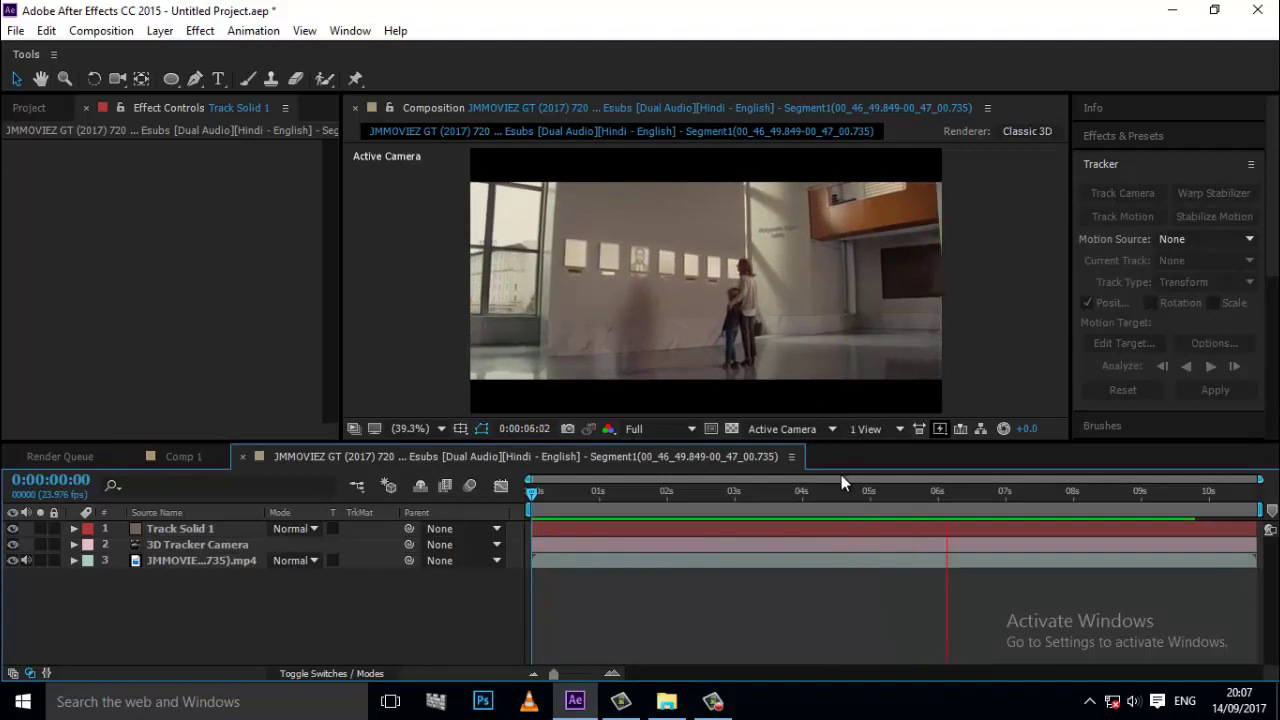
Scrub back through the shot to check the grey solid holds over the wall
{"action": "scroll", "coordinate": [738, 240], "scroll_direction": "up", "scroll_amount": 4}
{"action": "scroll", "coordinate": [715, 245], "scroll_direction": "up", "scroll_amount": 2}
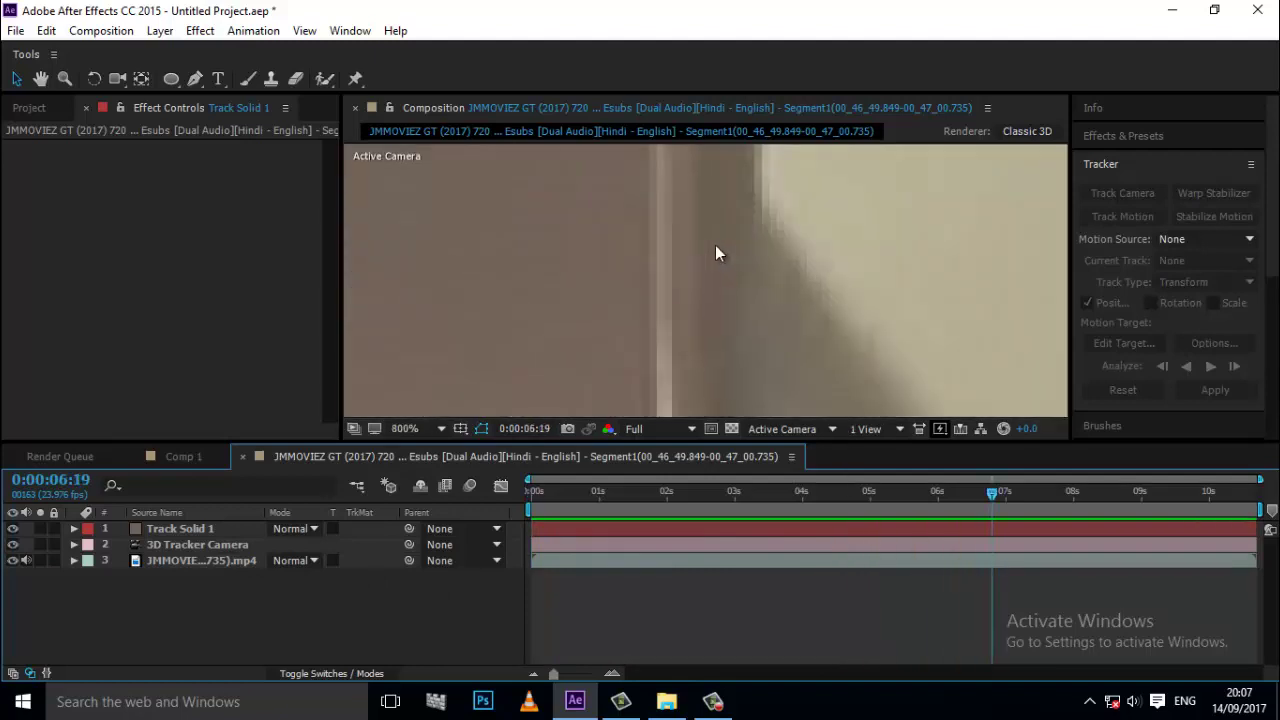
{"action": "scroll", "coordinate": [714, 261], "scroll_direction": "down", "scroll_amount": 2}
{"action": "scroll", "coordinate": [597, 295], "scroll_direction": "up", "scroll_amount": 2}
{"action": "scroll", "coordinate": [671, 330], "scroll_direction": "down", "scroll_amount": 1}
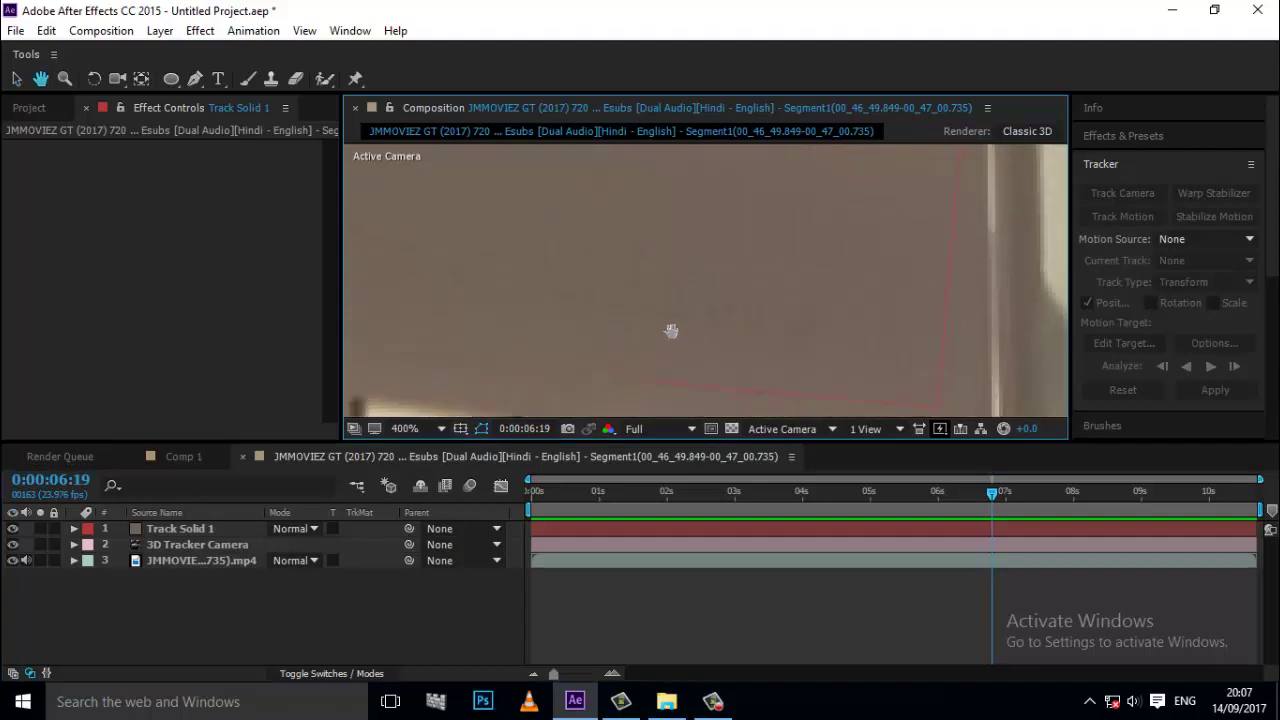
{"action": "scroll", "coordinate": [670, 331], "scroll_direction": "down", "scroll_amount": 1}
{"action": "mouse_move", "coordinate": [880, 520]}
{"action": "left_mouse_down"}
{"action": "mouse_move", "coordinate": [967, 533]}
{"action": "mouse_move", "coordinate": [531, 576]}
{"action": "mouse_move", "coordinate": [720, 559]}
{"action": "left_mouse_up"}
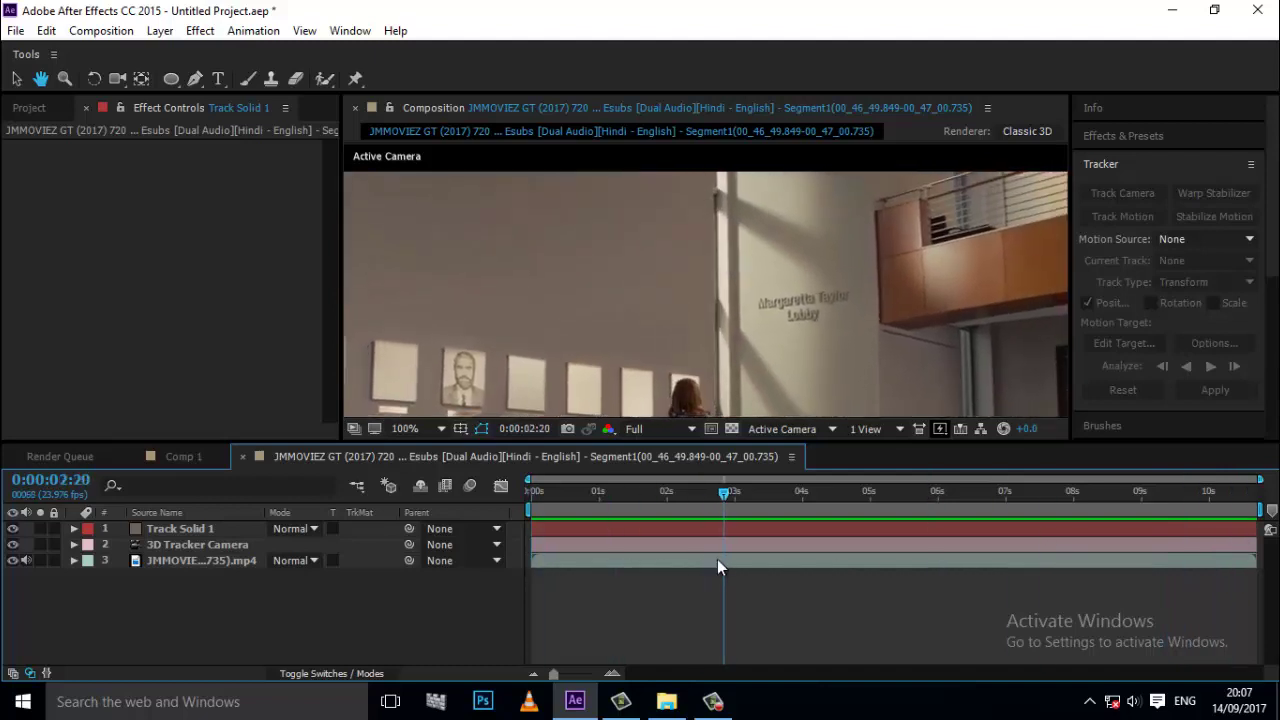
Nudge the ellipse mask's upper and right points on Track Solid 1, then deselect to judge
{"action": "left_click", "coordinate": [16, 78]}
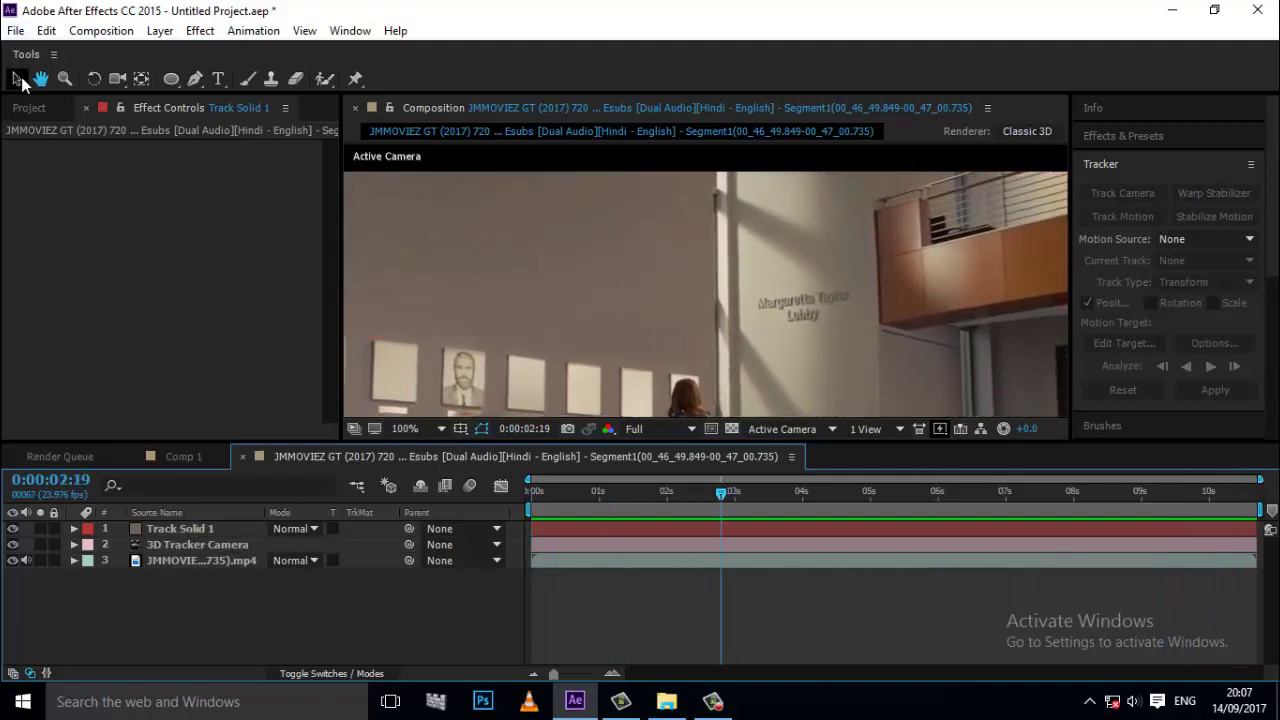
{"action": "left_click", "coordinate": [190, 528]}
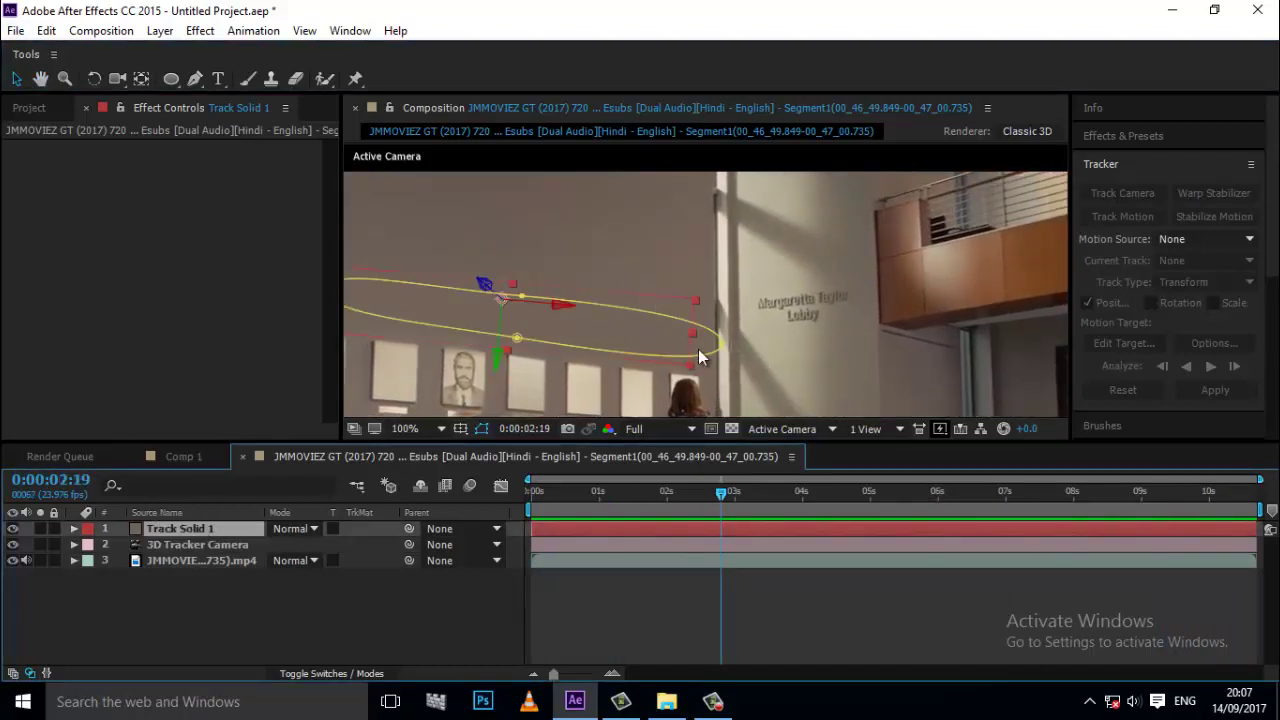
{"action": "left_click", "coordinate": [516, 343]}
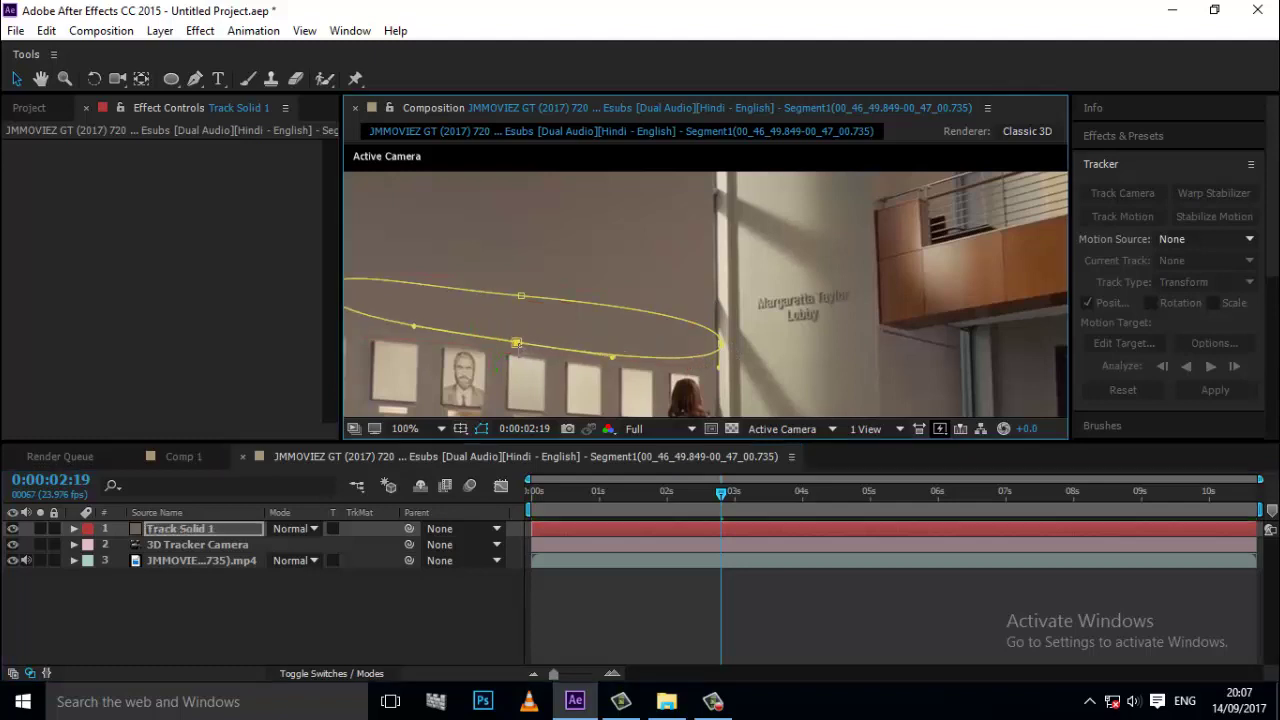
{"action": "left_click_drag", "start_coordinate": [519, 346], "coordinate": [521, 344]}
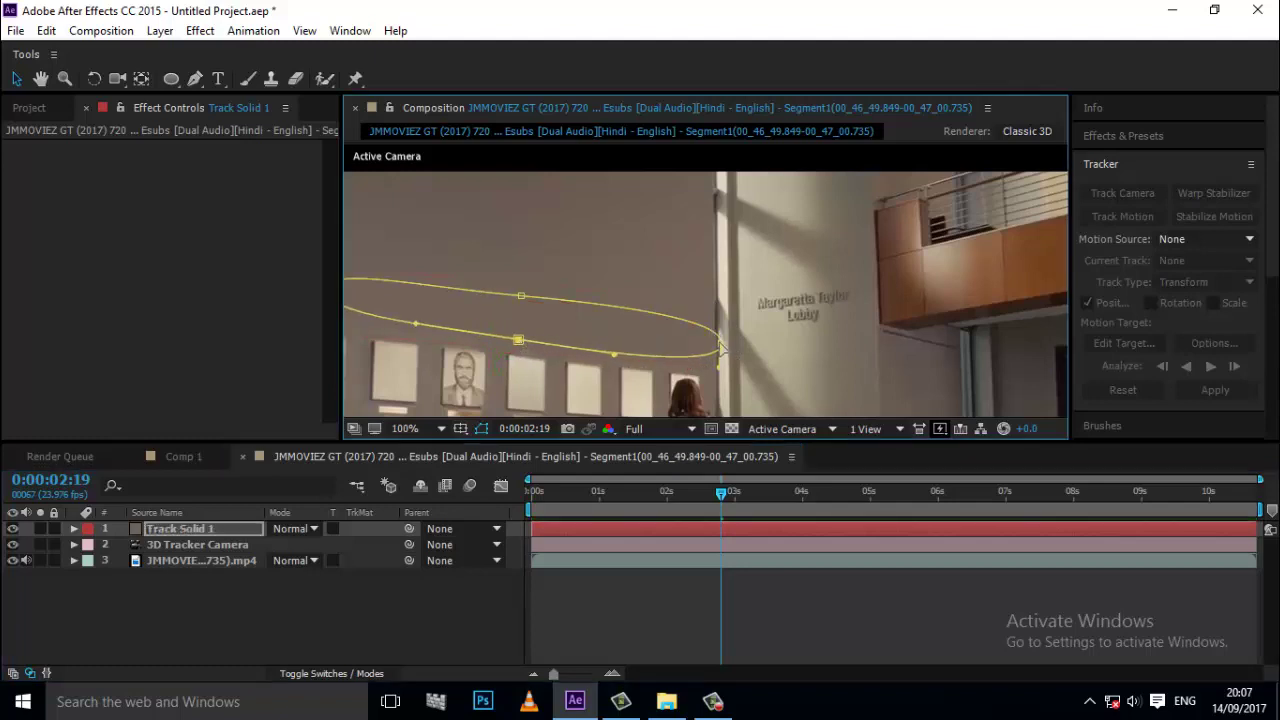
{"action": "left_click_drag", "start_coordinate": [722, 348], "coordinate": [722, 352]}
{"action": "left_click", "coordinate": [666, 621]}
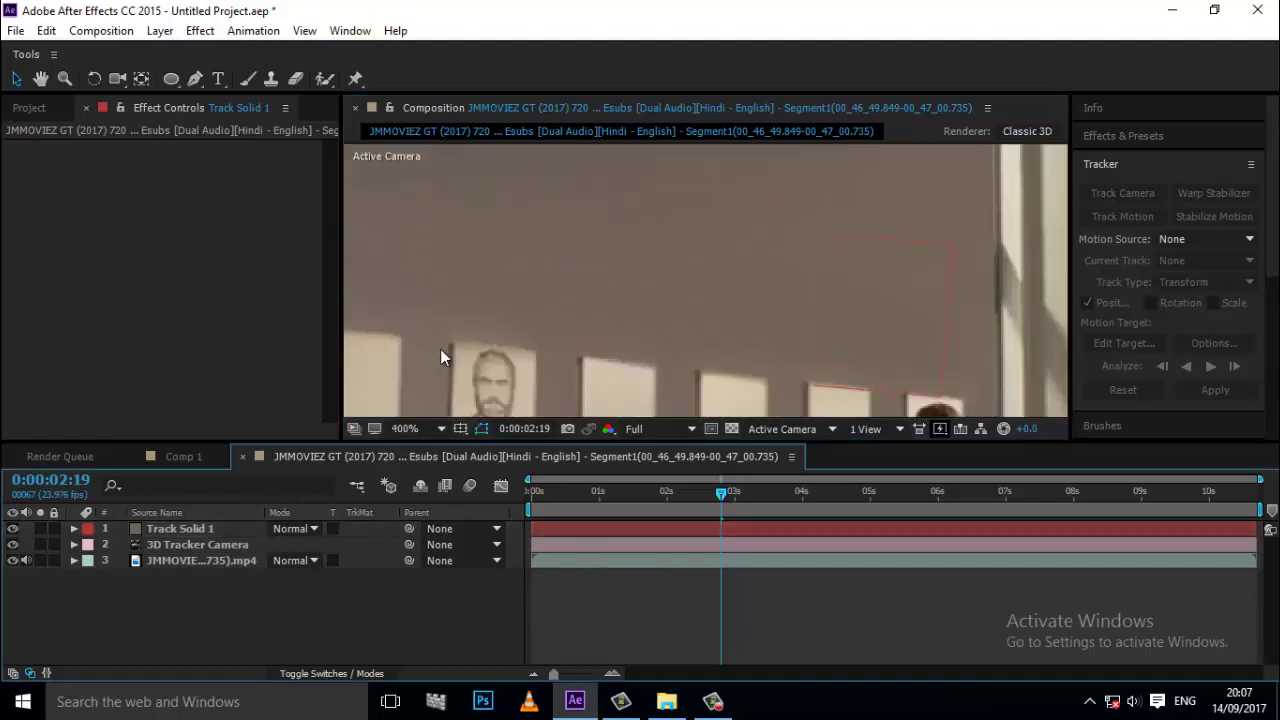
Reselect the mask points, inspect the wall edge, and start a preview
{"action": "left_click", "coordinate": [222, 528]}
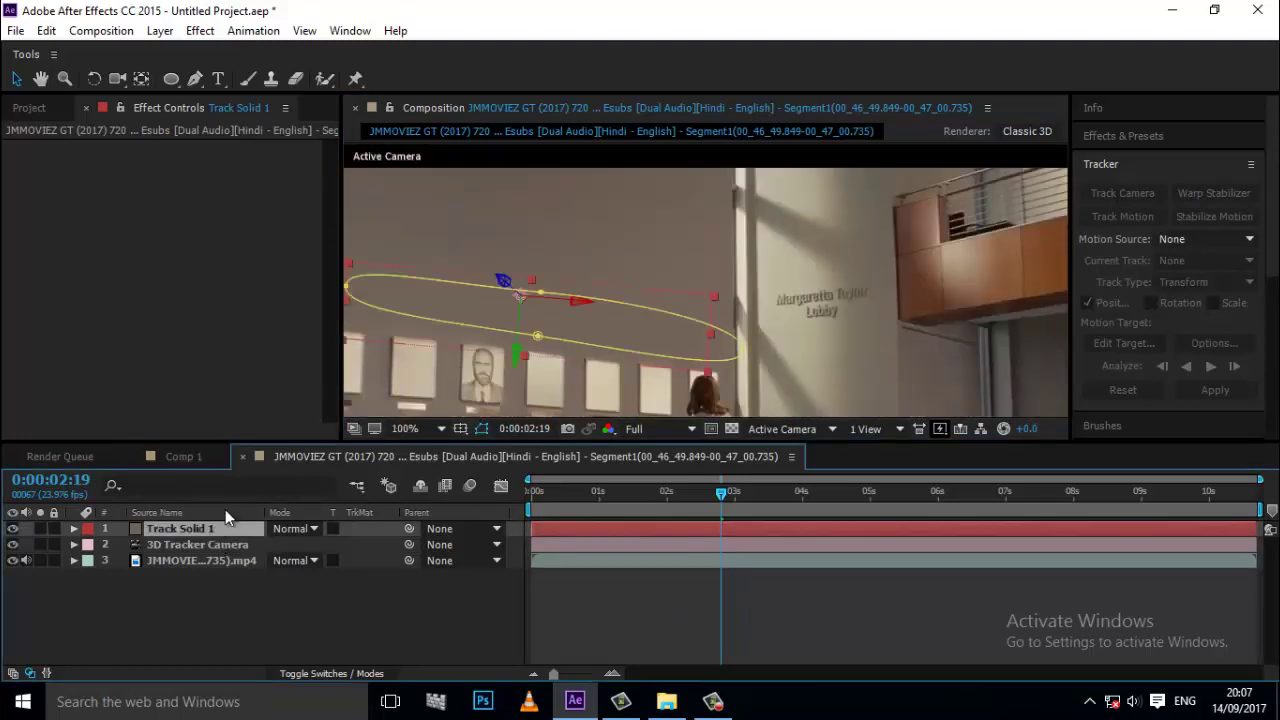
{"action": "left_click", "coordinate": [538, 338]}
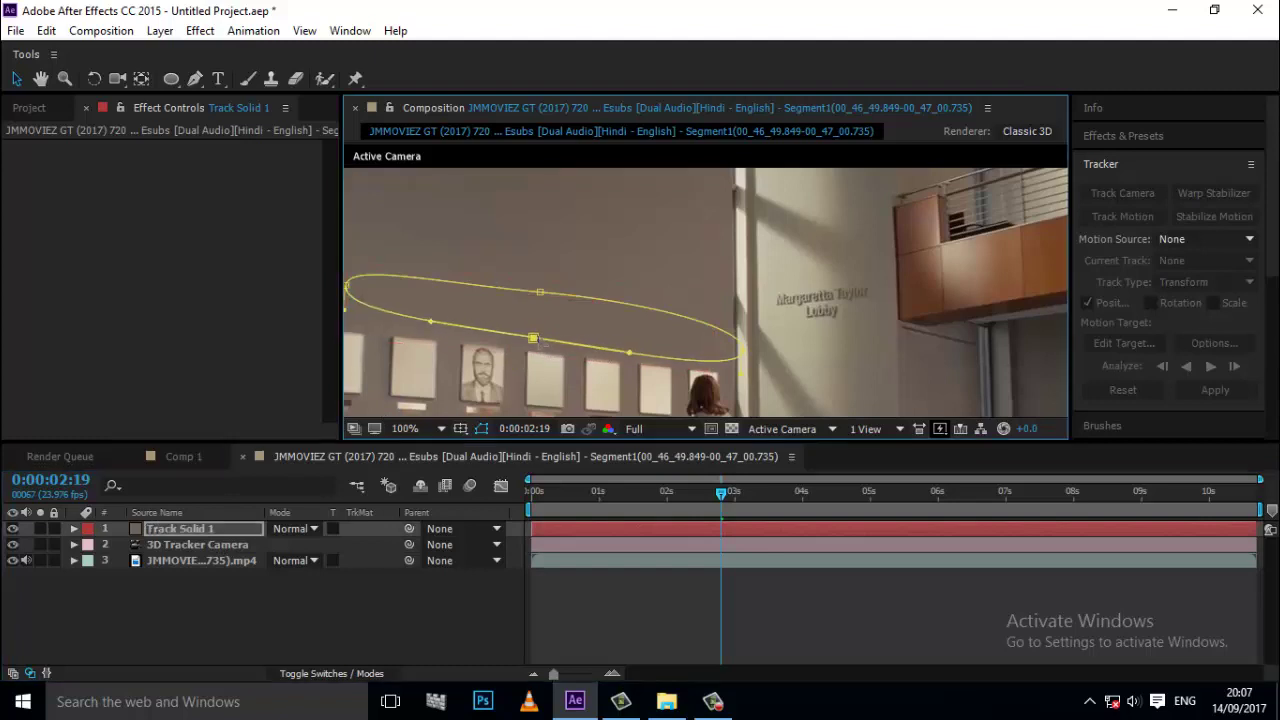
{"action": "left_click", "coordinate": [626, 612]}
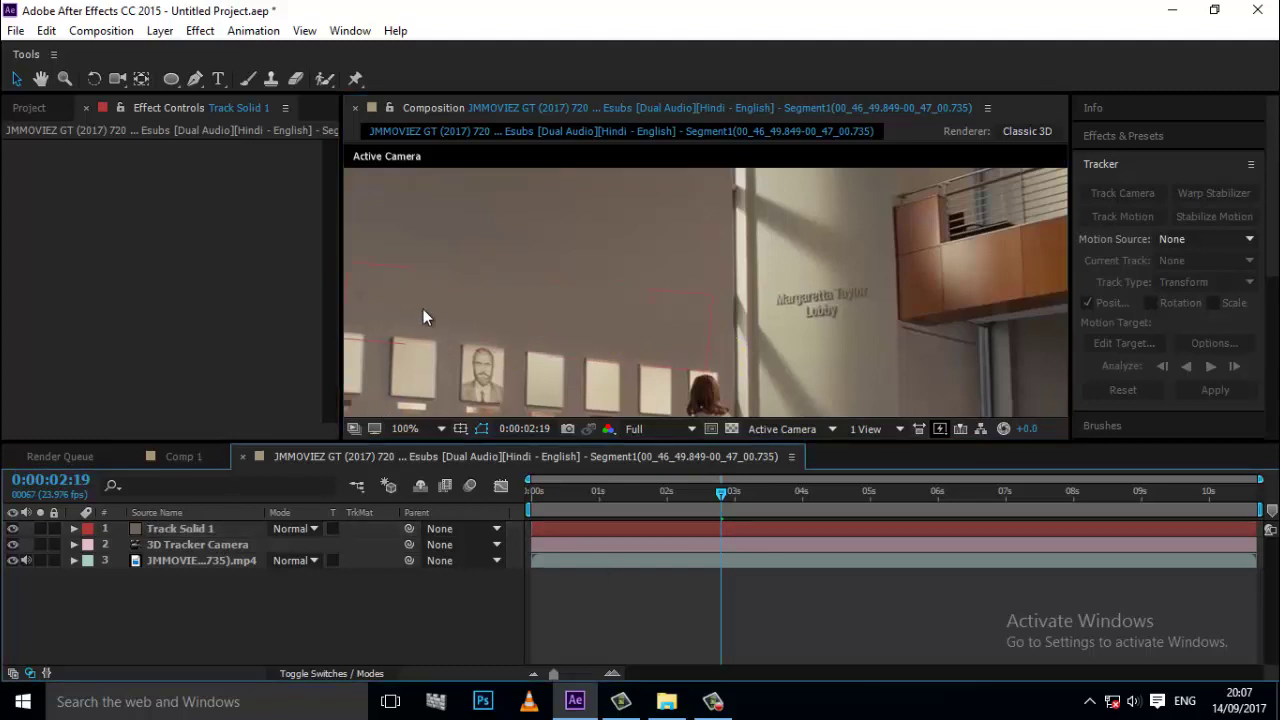
{"action": "scroll", "coordinate": [423, 309], "scroll_direction": "up", "scroll_amount": 3}
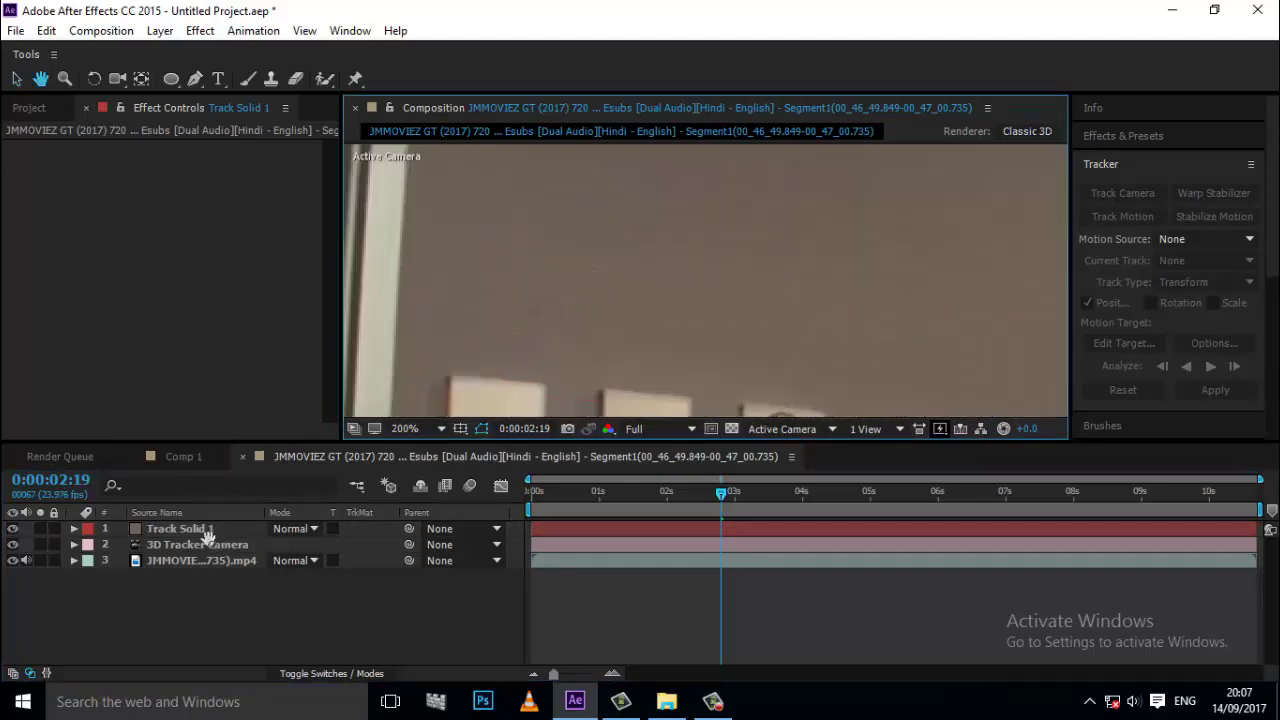
{"action": "left_click", "coordinate": [195, 532]}
{"action": "key", "text": "v"}
{"action": "key", "text": "space"}
{"action": "key", "text": "space"}
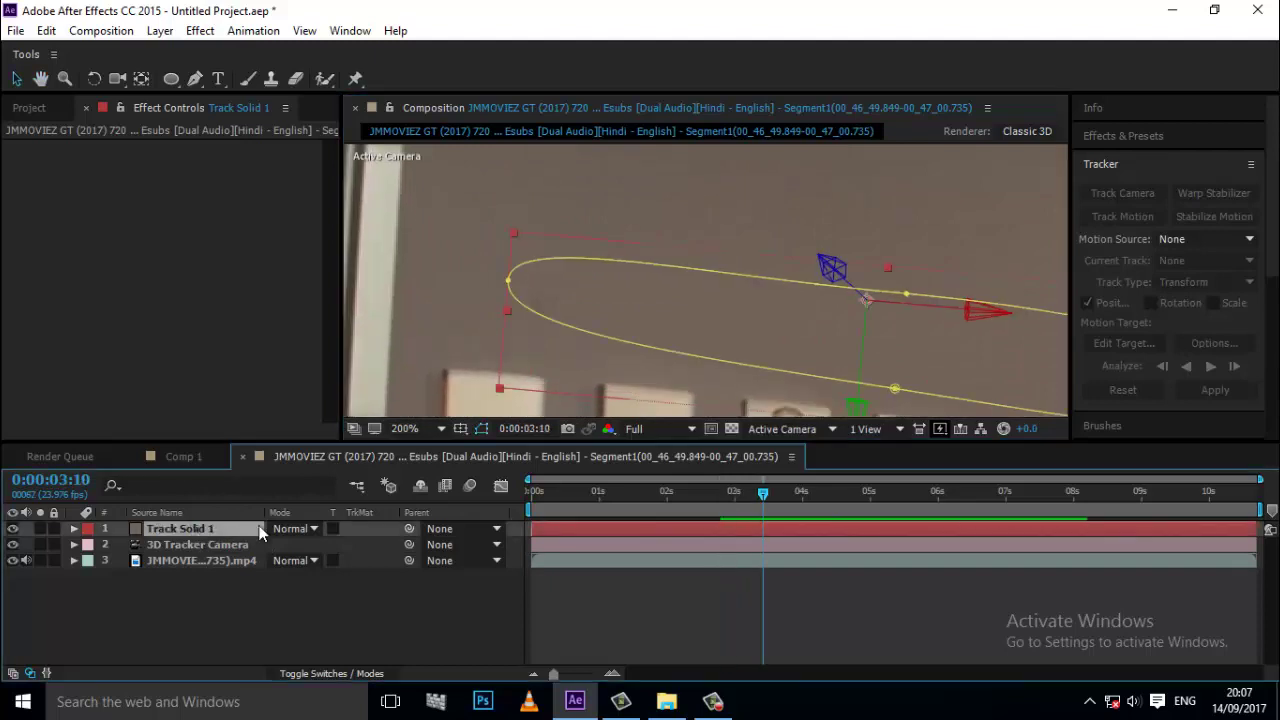
Widen the ellipse to the left, pull its right point toward the lettering, and preview the full frame
{"action": "scroll", "coordinate": [606, 381], "scroll_direction": "down", "scroll_amount": 3}
{"action": "mouse_move", "coordinate": [558, 347]}
{"action": "left_mouse_down"}
{"action": "mouse_move", "coordinate": [509, 355]}
{"action": "mouse_move", "coordinate": [513, 366]}
{"action": "left_mouse_up"}
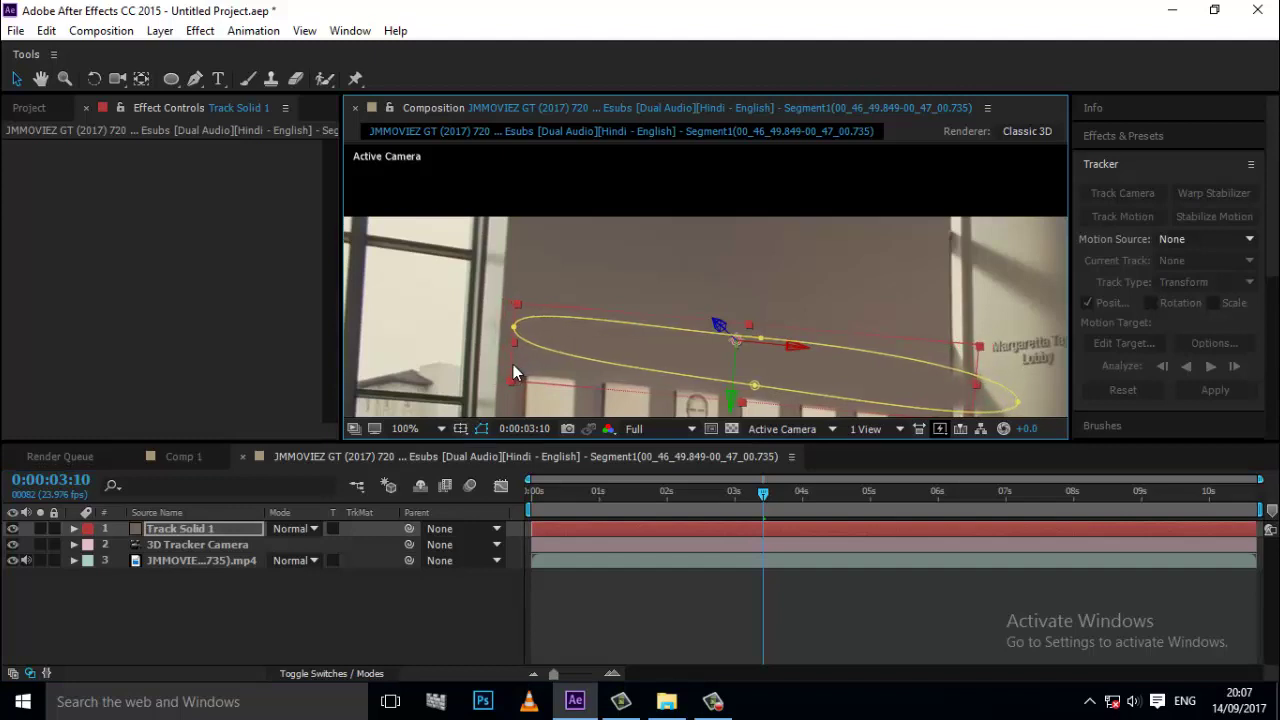
{"action": "left_click_drag", "start_coordinate": [1021, 409], "coordinate": [944, 390]}
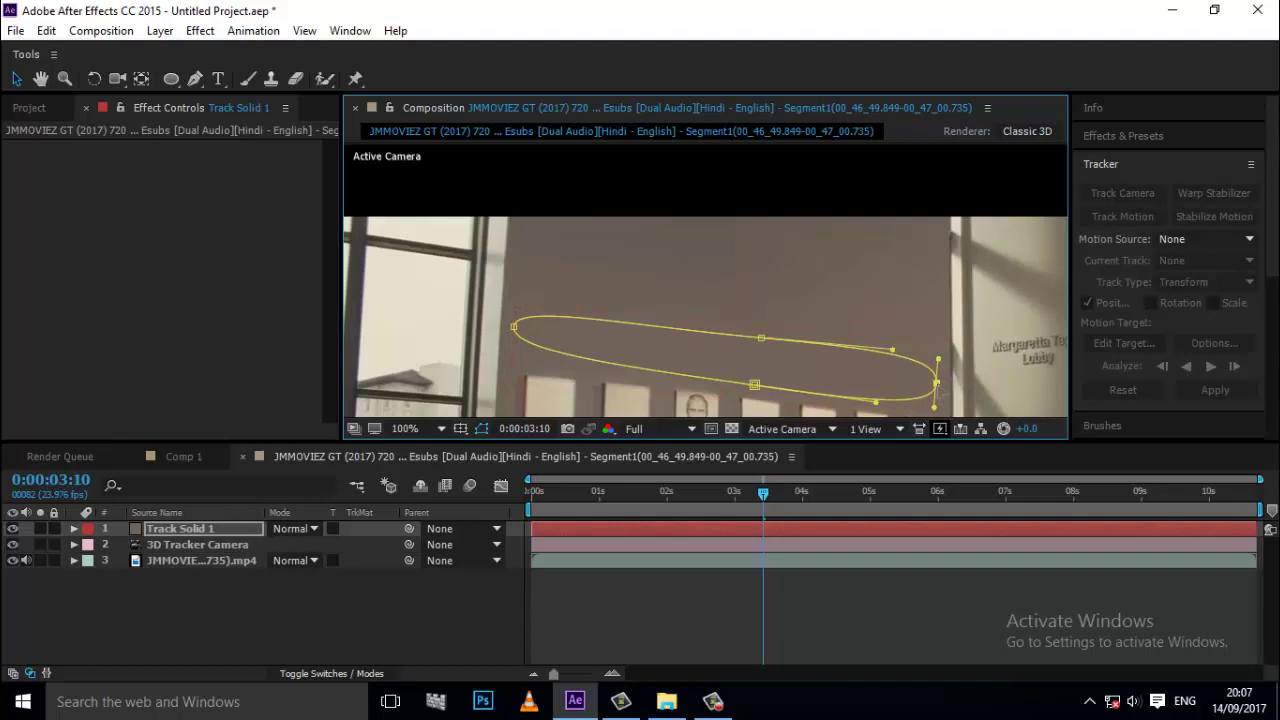
{"action": "key", "text": "space"}
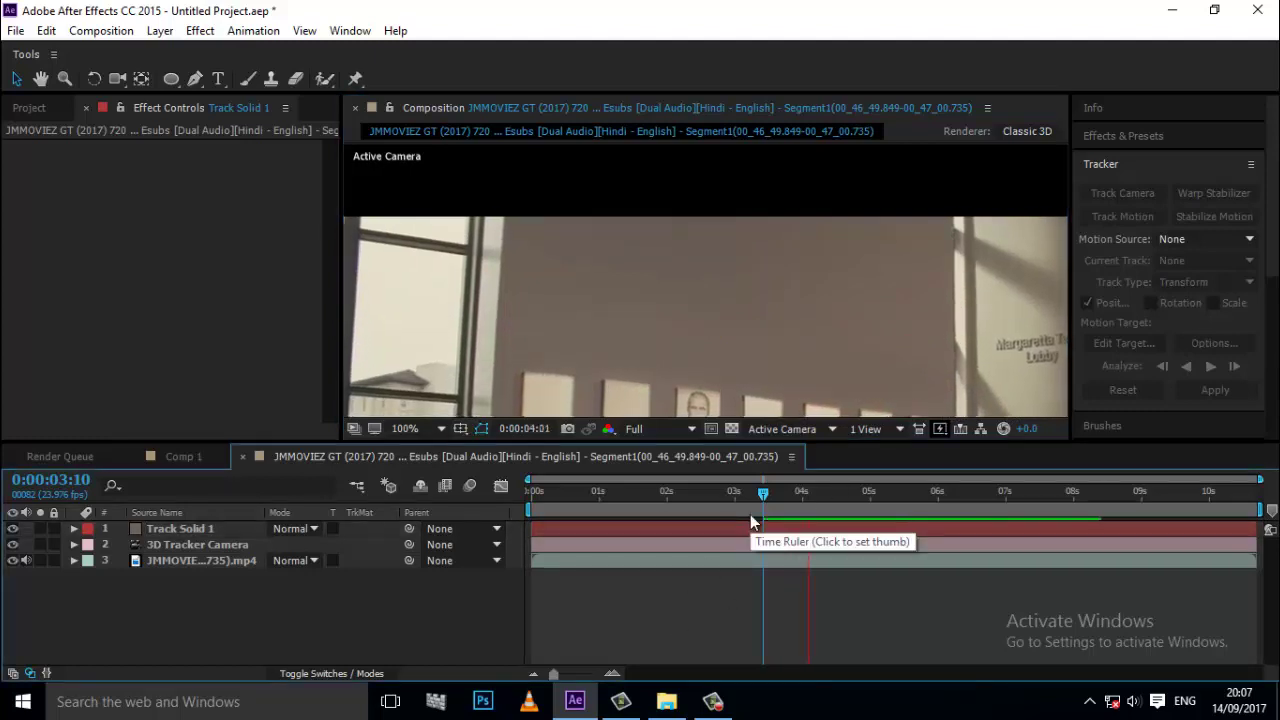
{"action": "key", "text": "shift+slash"}
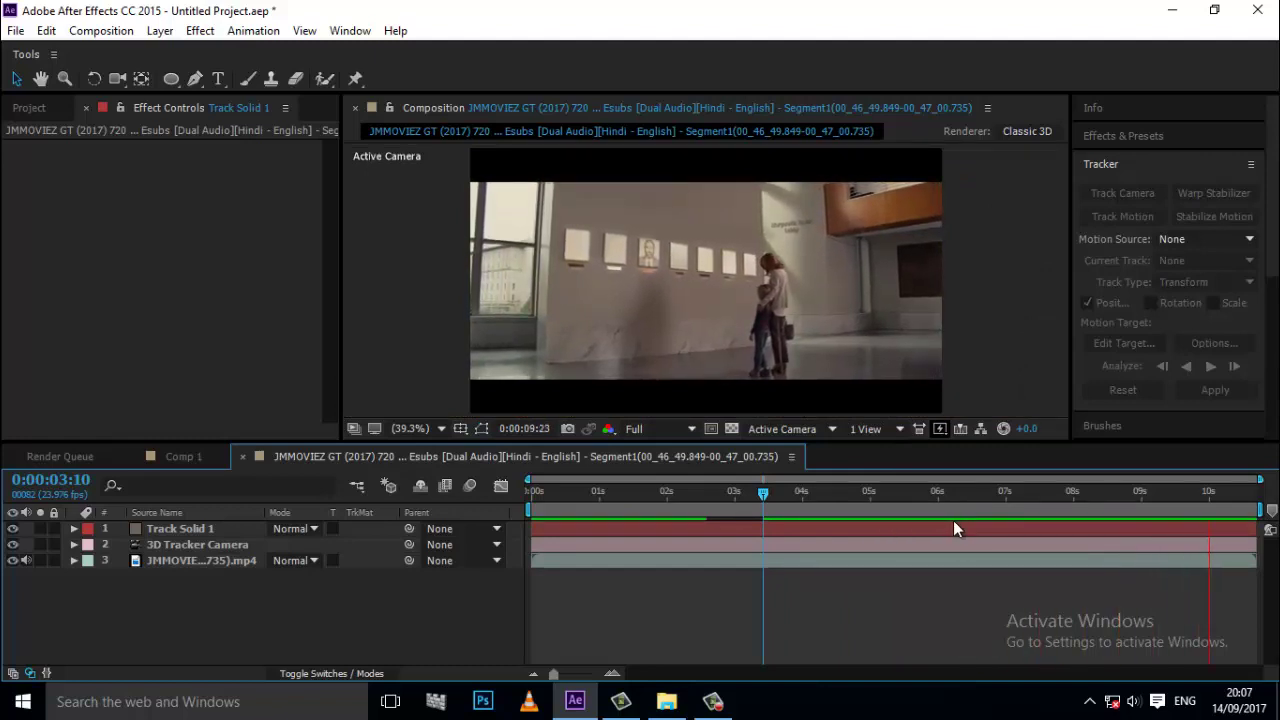
{"action": "key", "text": "space"}
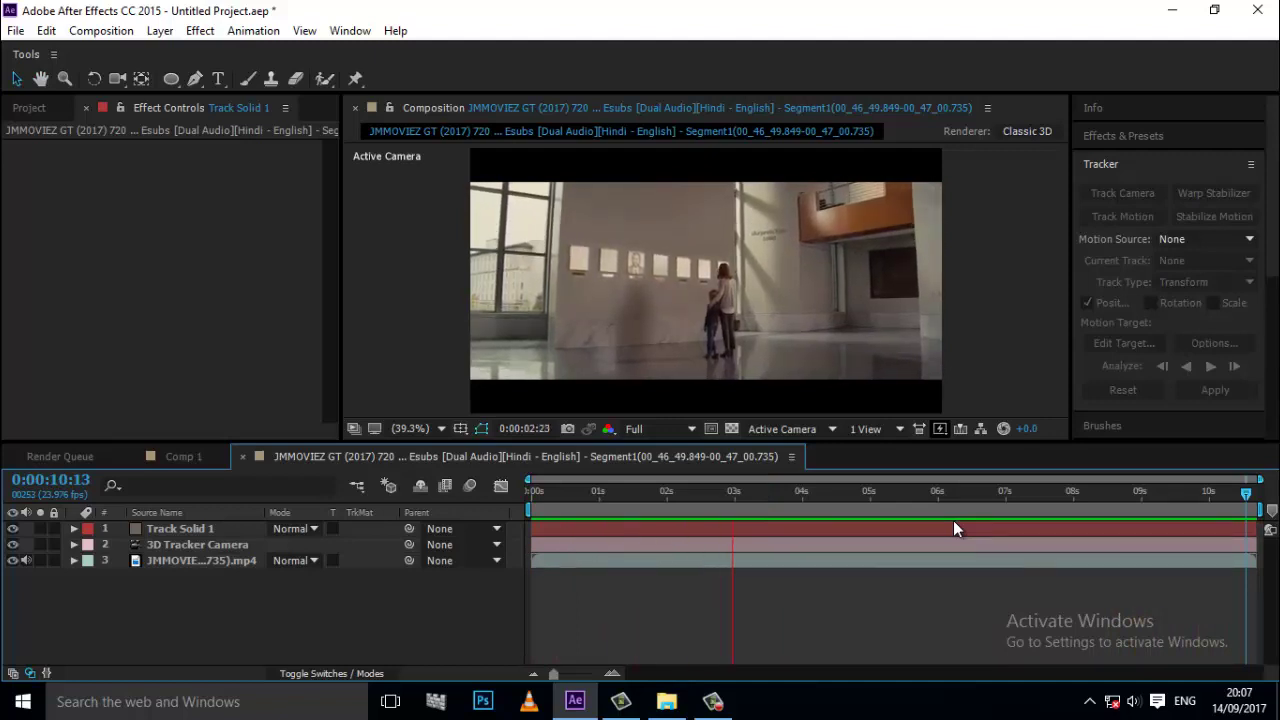
{"action": "key", "text": "space"}
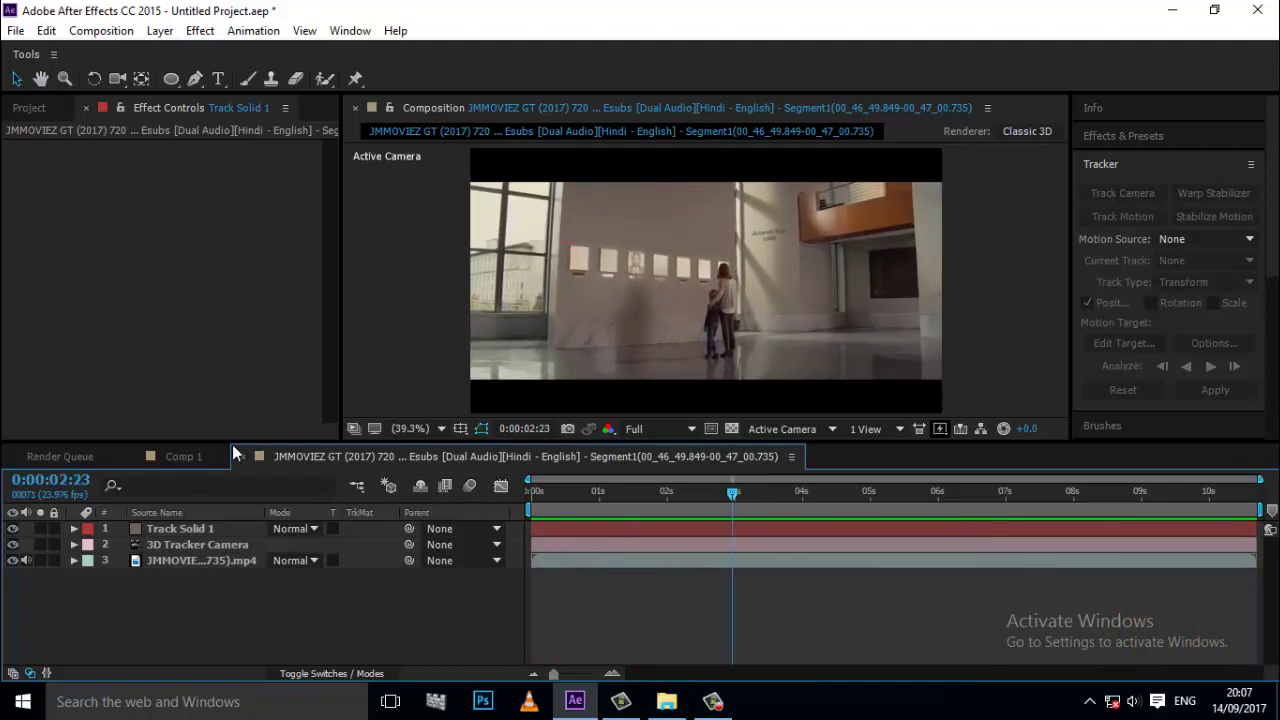